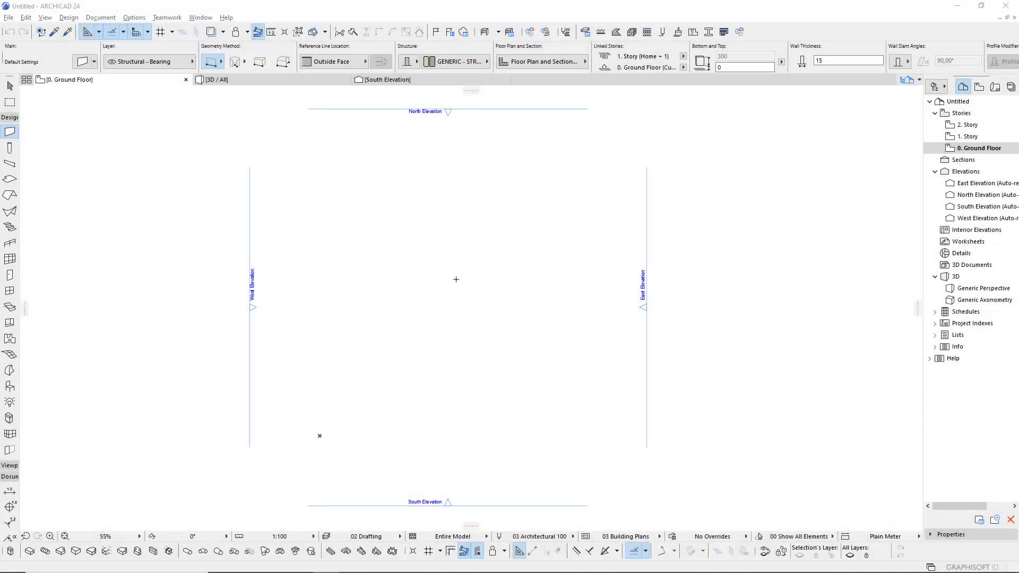
# - Recentre the ground floor plan and activate the Object tool
pyautogui.scroll(-1, 456, 279)
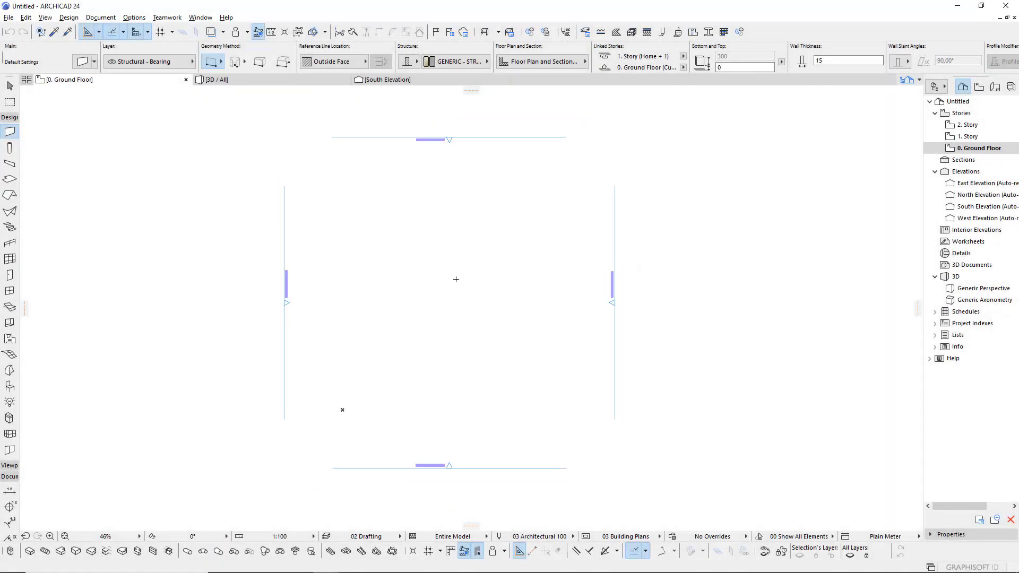
pyautogui.scroll(1, 456, 279)
pyautogui.moveTo(449, 257); pyautogui.dragTo(439, 265, button='middle')
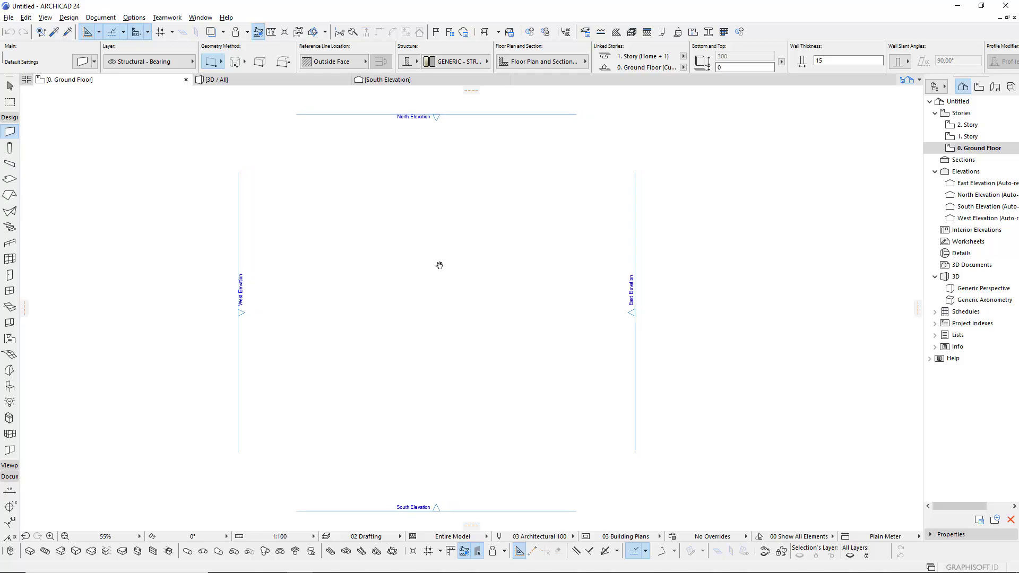
pyautogui.click(9, 388)
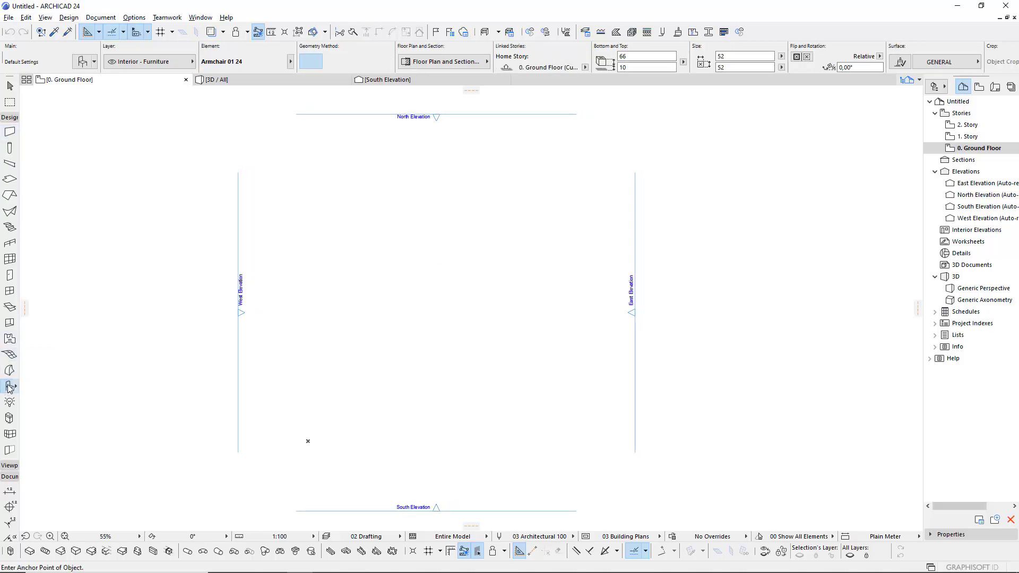
# - Choose Bed 02 24 from the Beds 24 library folder as the object to place
pyautogui.click(82, 62)
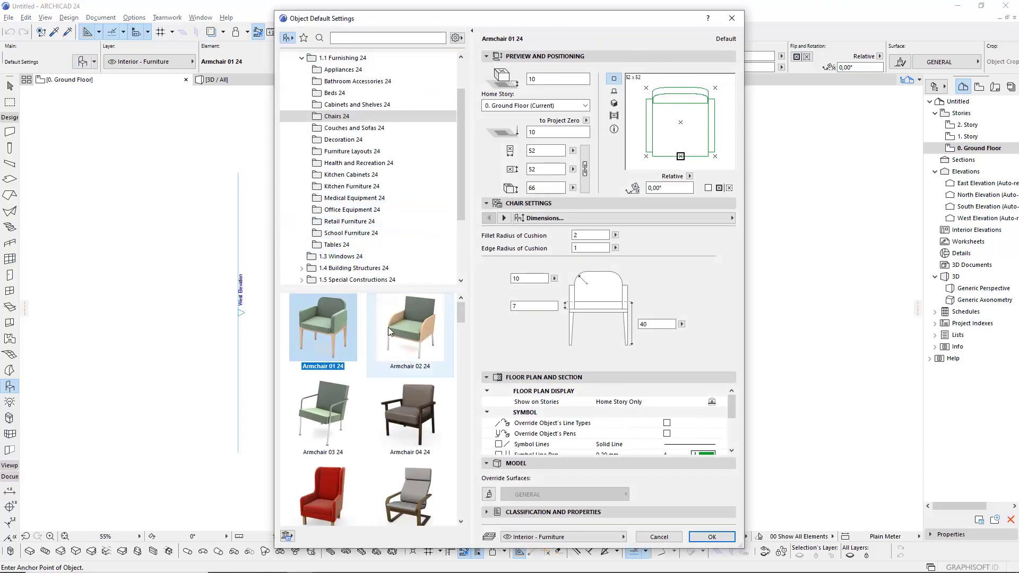
pyautogui.click(347, 72)
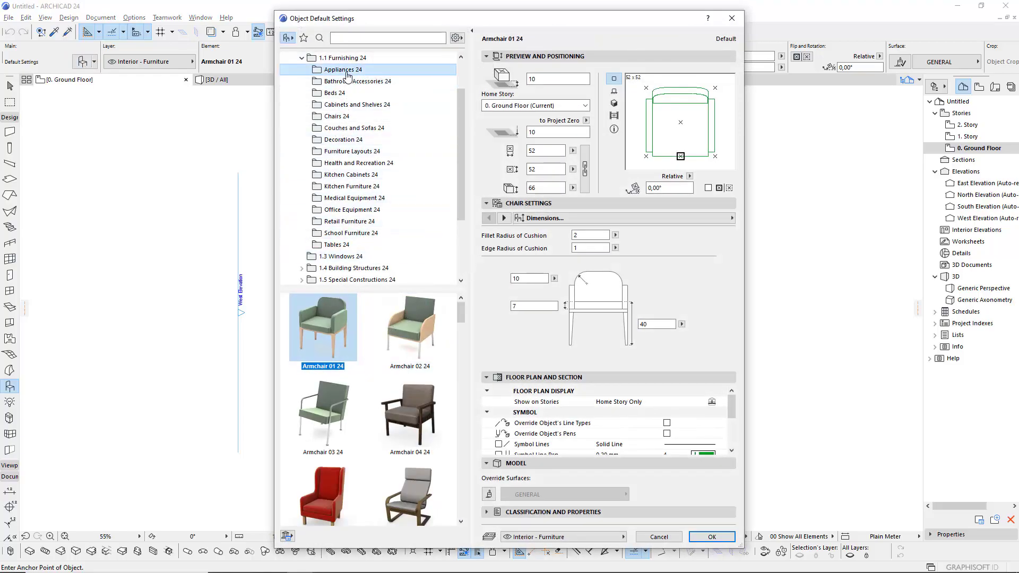
pyautogui.moveTo(462, 344); pyautogui.dragTo(458, 486)
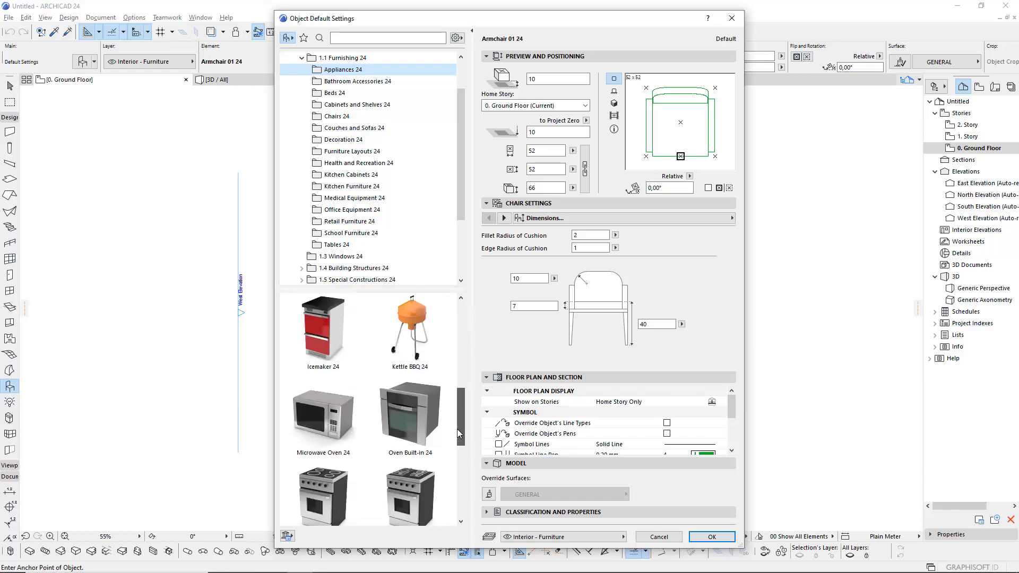
pyautogui.click(366, 81)
pyautogui.moveTo(461, 351); pyautogui.dragTo(462, 481)
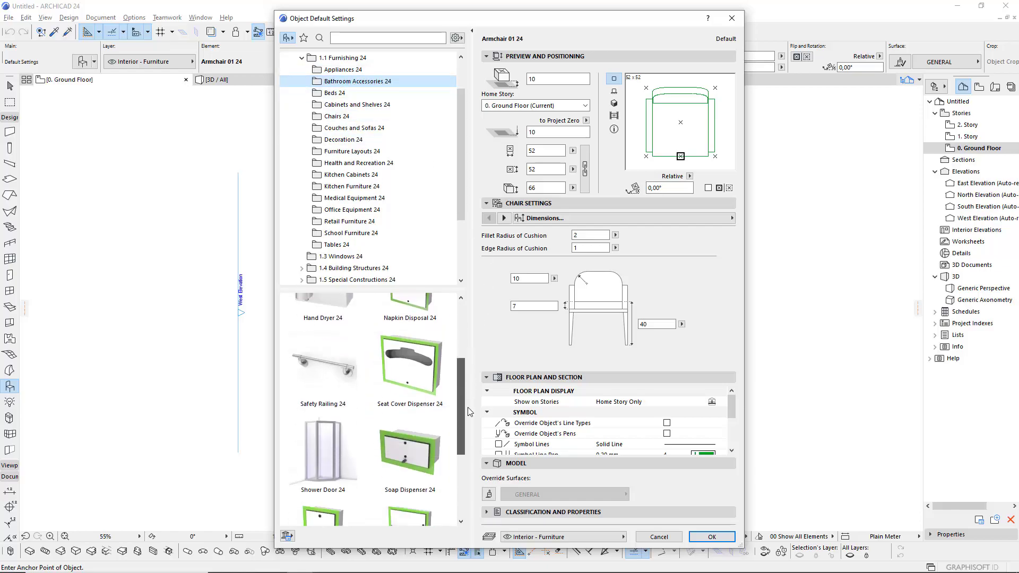
pyautogui.click(355, 94)
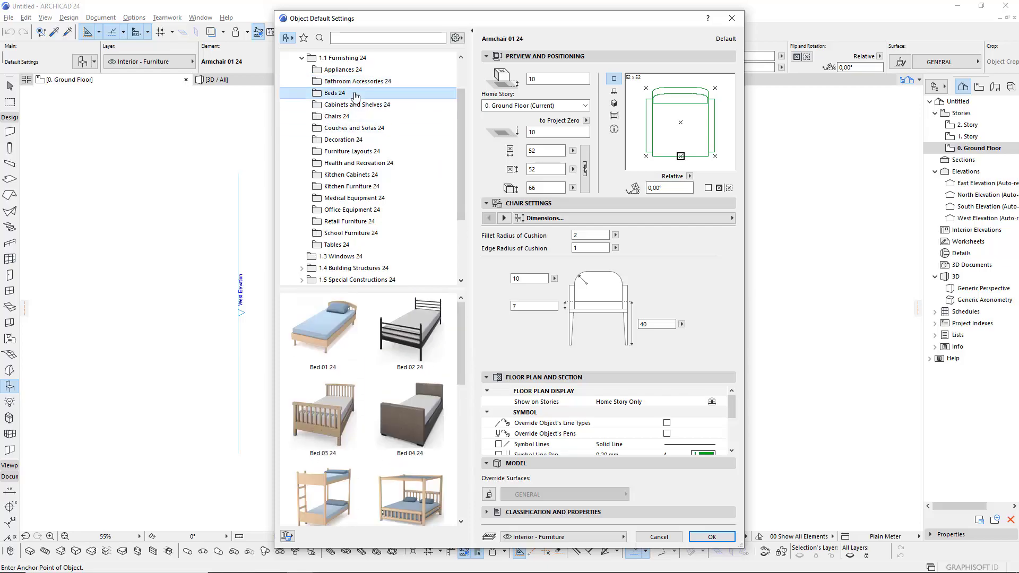
pyautogui.click(406, 338)
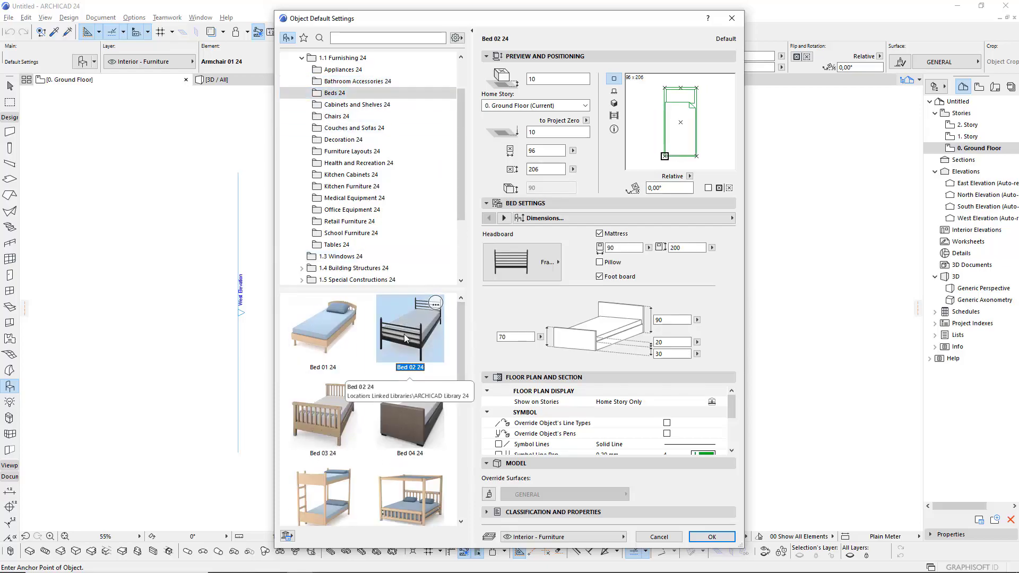
pyautogui.click(709, 538)
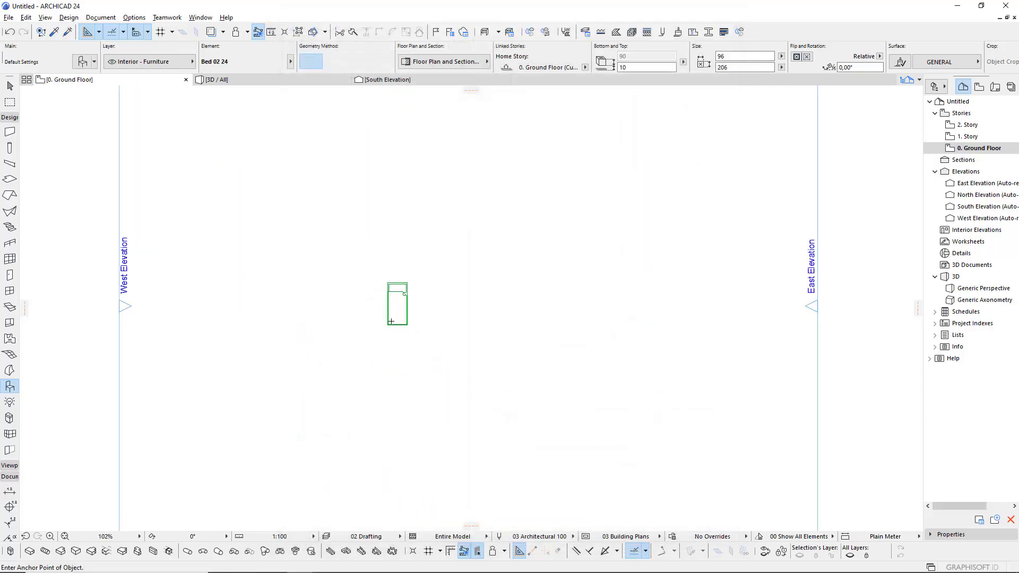
pyautogui.scroll(5, 387, 322)
# - Place Bed 02 24 on the plan, keep its framed headboard, and switch to 3D
pyautogui.click(373, 375)
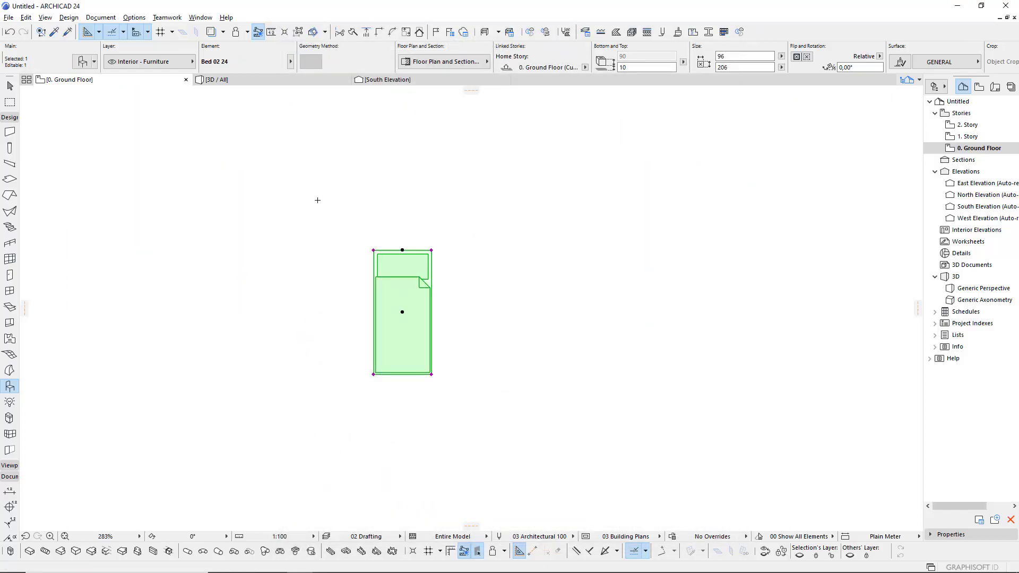
pyautogui.click(83, 62)
pyautogui.click(535, 262)
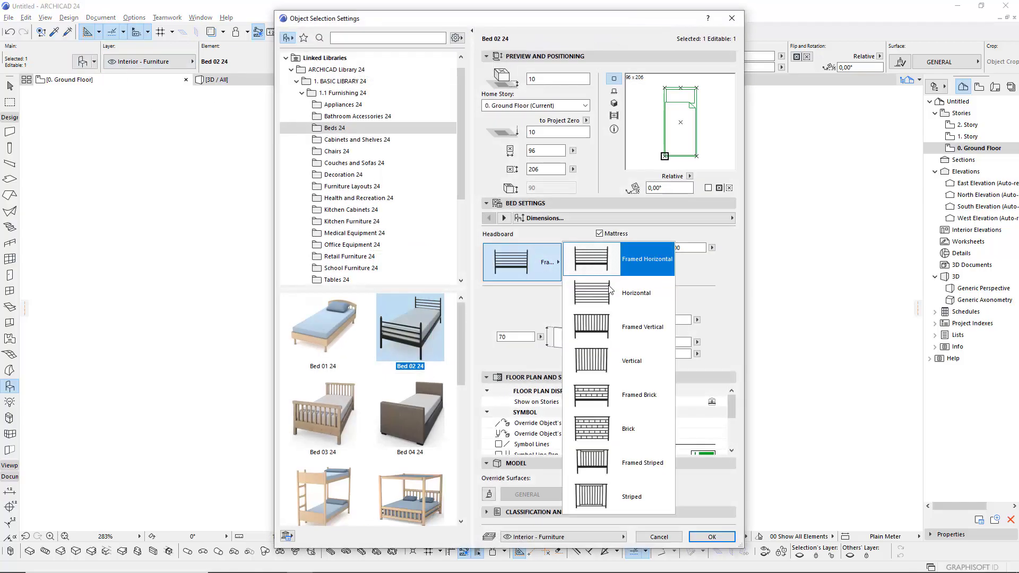
pyautogui.click(619, 395)
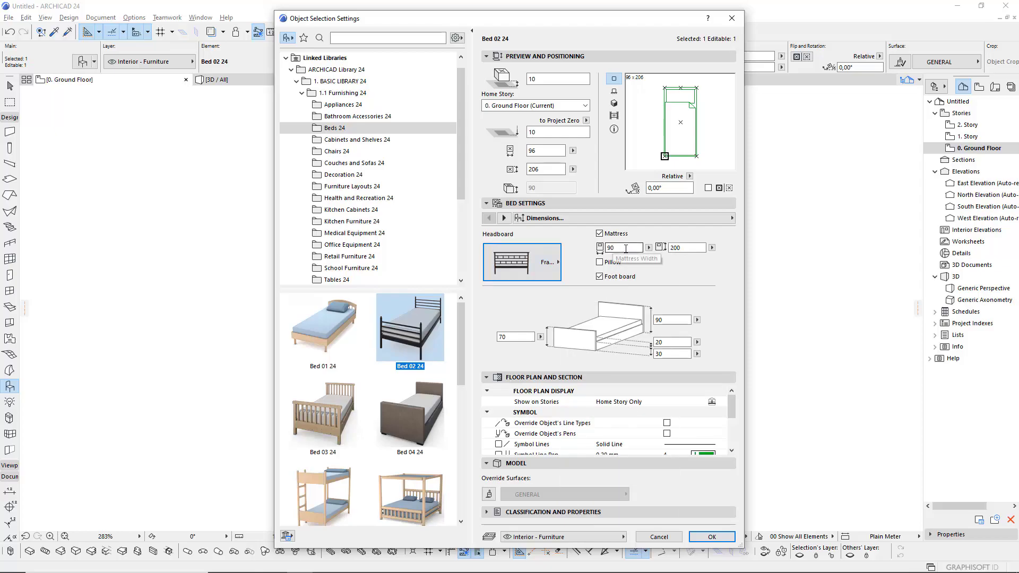
pyautogui.click(505, 218)
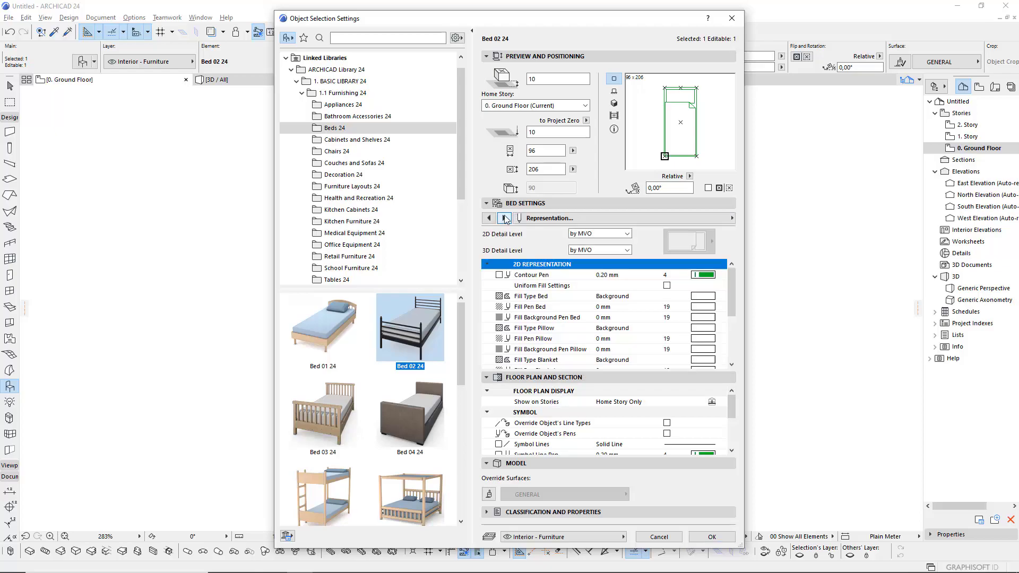
pyautogui.click(504, 218)
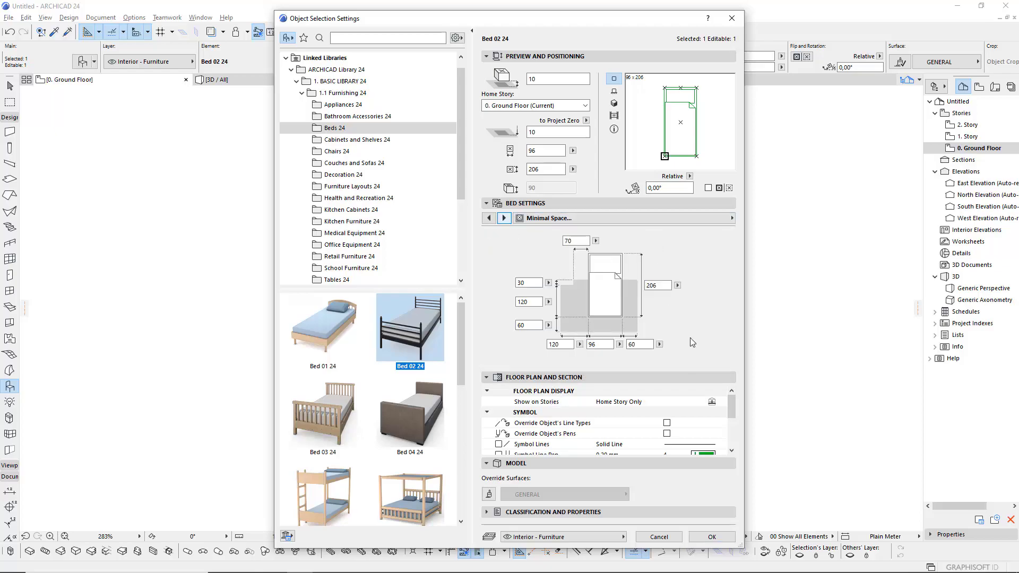
pyautogui.click(711, 537)
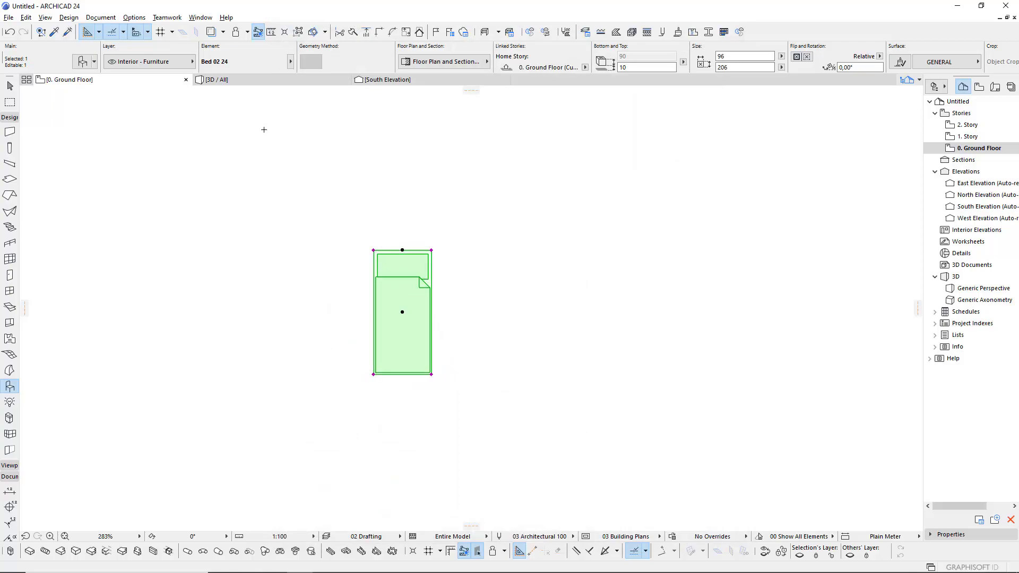
pyautogui.press('F3')
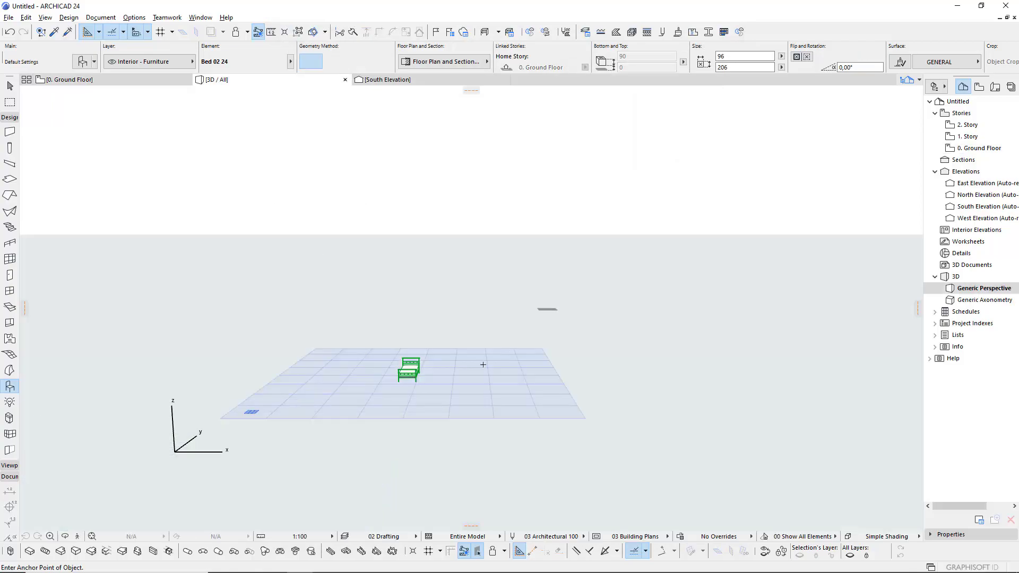
# - Choose Bed 03 24 with a Vertical headboard as the next object to place
pyautogui.scroll(2, 483, 364)
pyautogui.scroll(2, 462, 365)
pyautogui.scroll(2, 440, 366)
pyautogui.scroll(2, 416, 368)
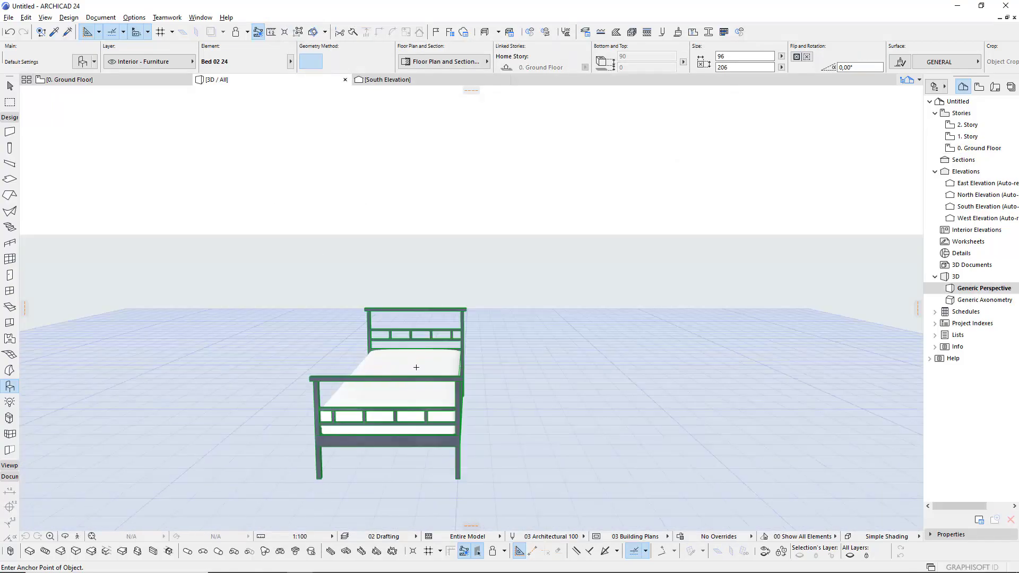
pyautogui.keyDown('shift'); pyautogui.moveTo(416, 367); pyautogui.dragTo(214, 380, button='middle'); pyautogui.keyUp('shift')
pyautogui.moveTo(354, 439)
pyautogui.keyDown('shift'); pyautogui.mouseDown(button='middle')
pyautogui.moveTo(352, 421)
pyautogui.moveTo(333, 421)
pyautogui.mouseUp(button='middle'); pyautogui.keyUp('shift')
pyautogui.scroll(-2, 333, 420)
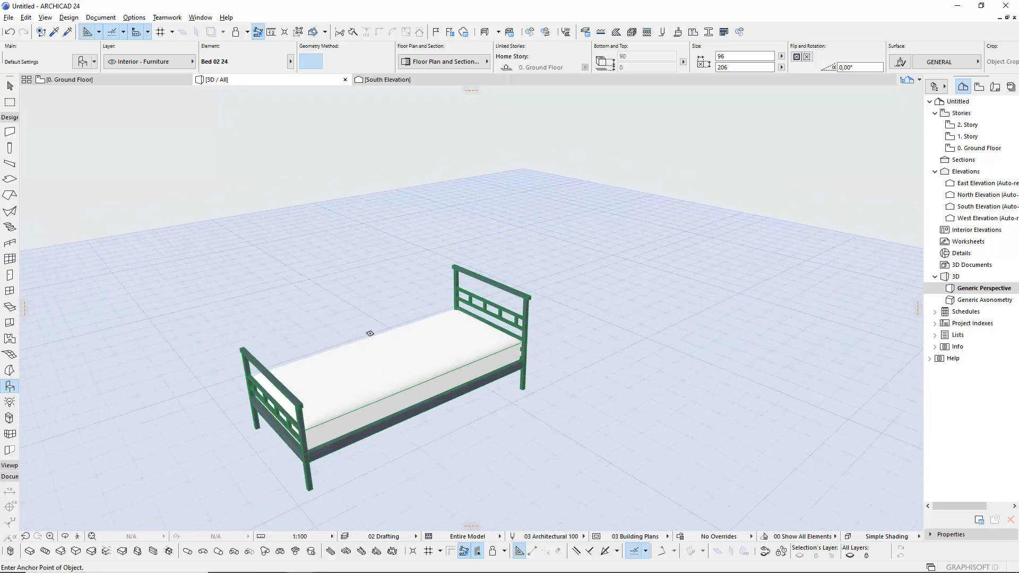
pyautogui.scroll(-1, 376, 373)
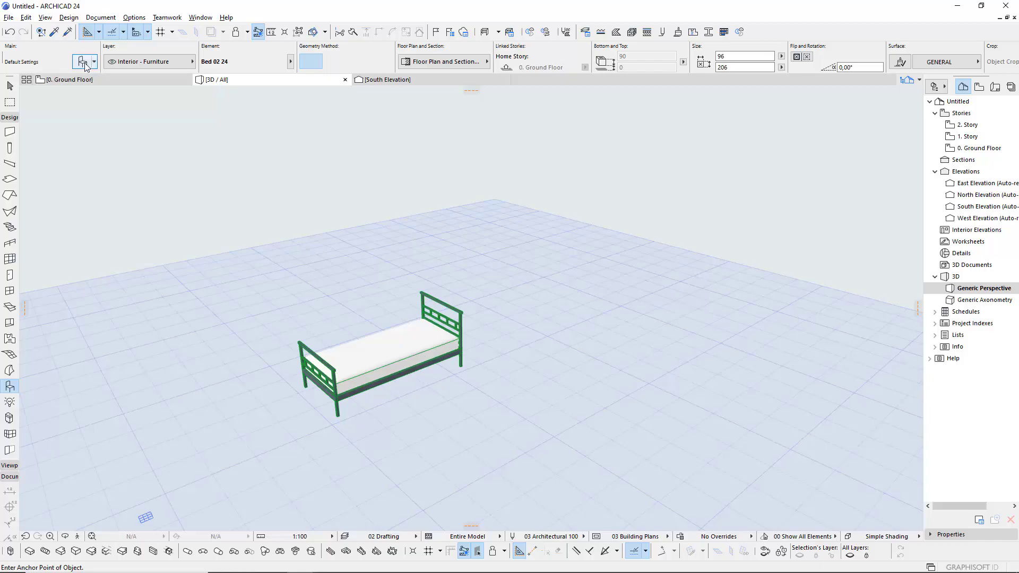
pyautogui.hotkey('ctrl', 't')
pyautogui.click(410, 416)
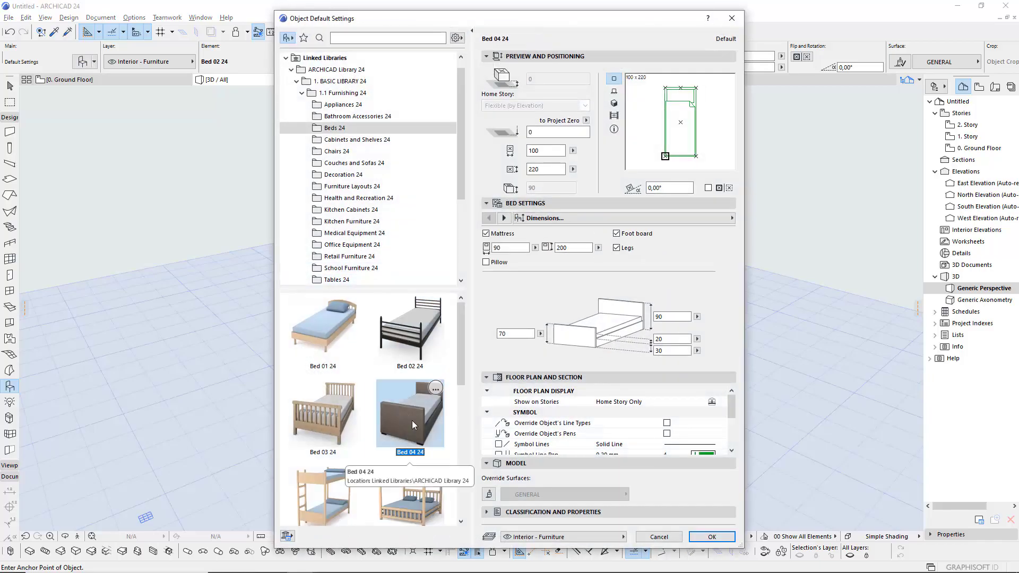
pyautogui.click(330, 413)
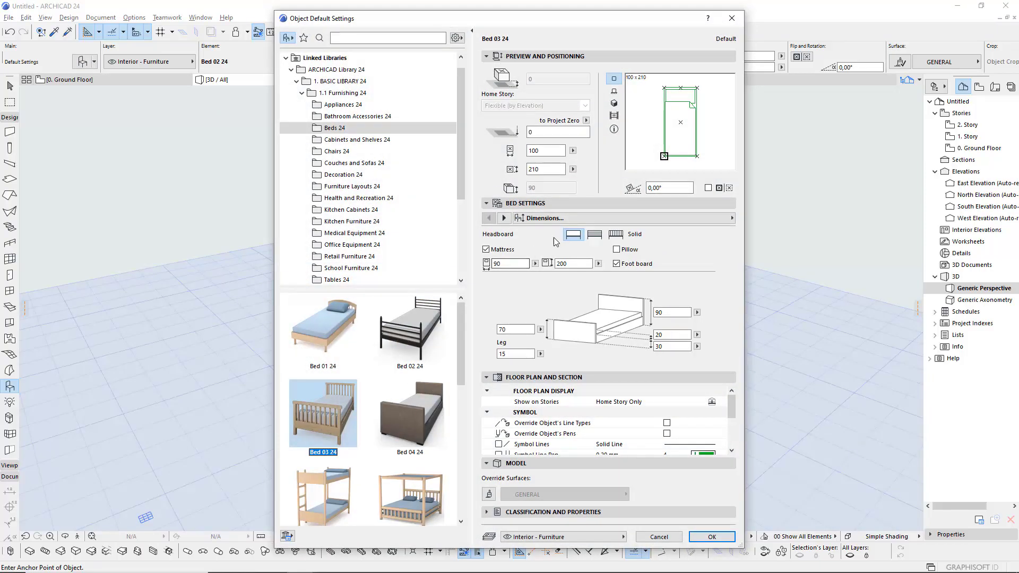
pyautogui.click(615, 235)
pyautogui.click(698, 532)
# - Place the wooden Bed 03 24 and move it right beside the green bed
pyautogui.click(431, 425)
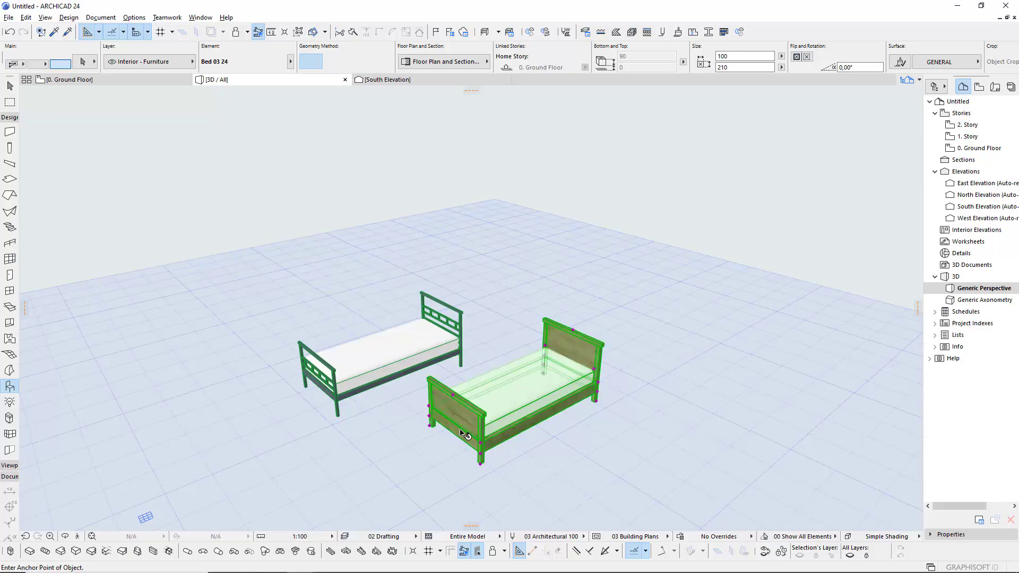
pyautogui.click(427, 425)
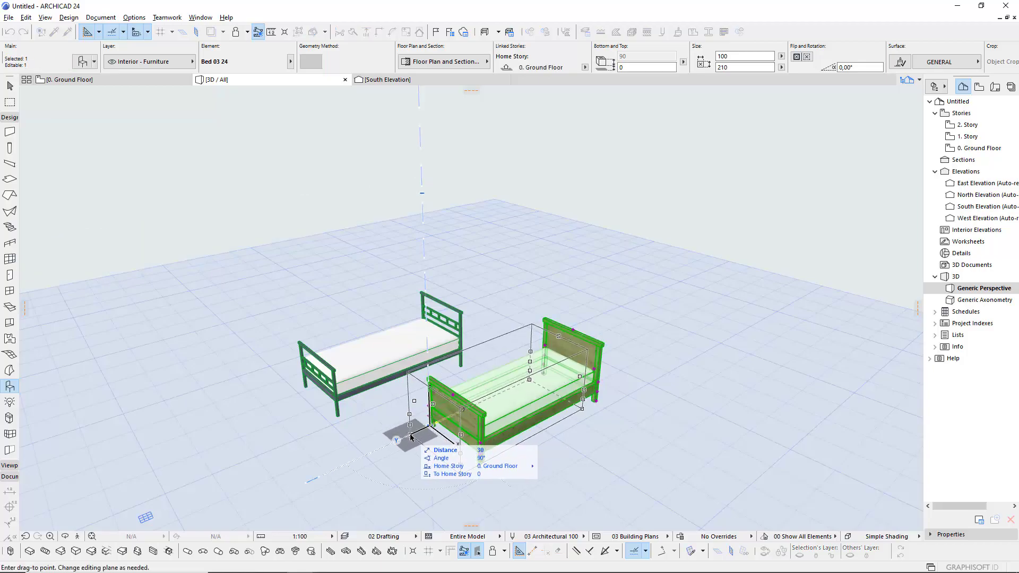
pyautogui.click(338, 419)
pyautogui.scroll(-2, 319, 372)
pyautogui.press('Escape')
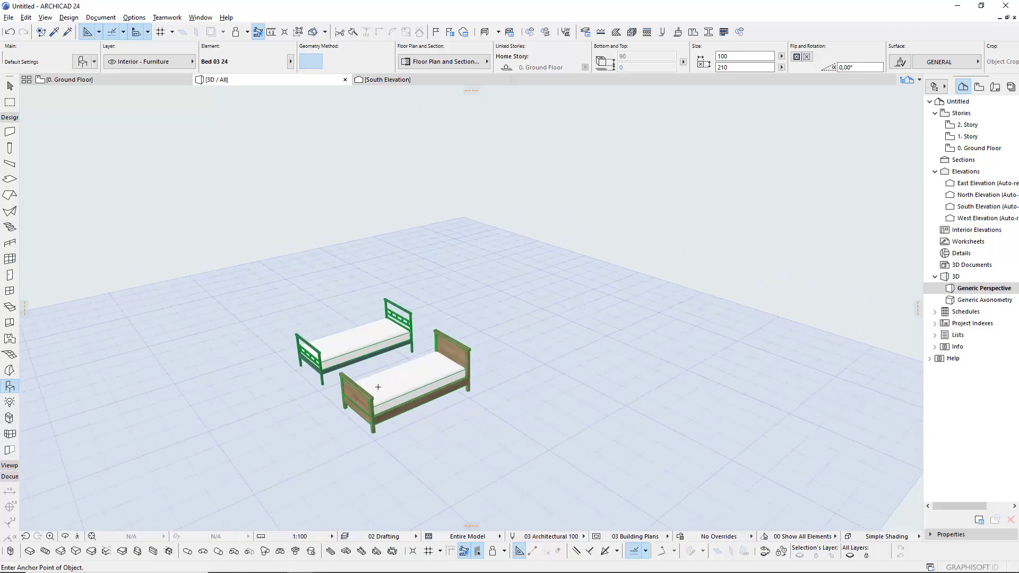
pyautogui.hotkey('ctrl', 't')
# - Place an upholstered Bed 04 24 alongside the wooden bed to form a row of three
pyautogui.click(422, 340)
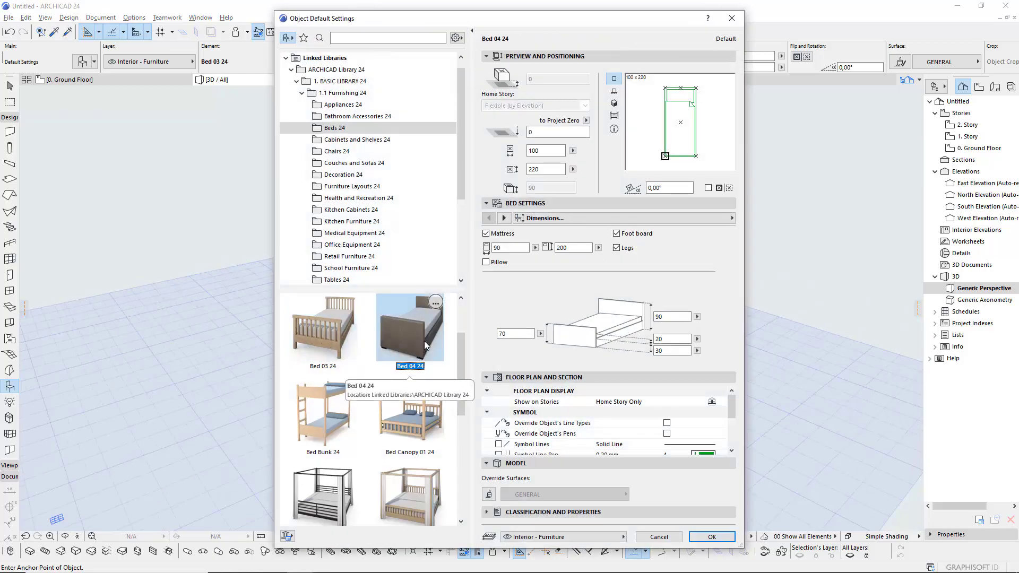
pyautogui.click(704, 537)
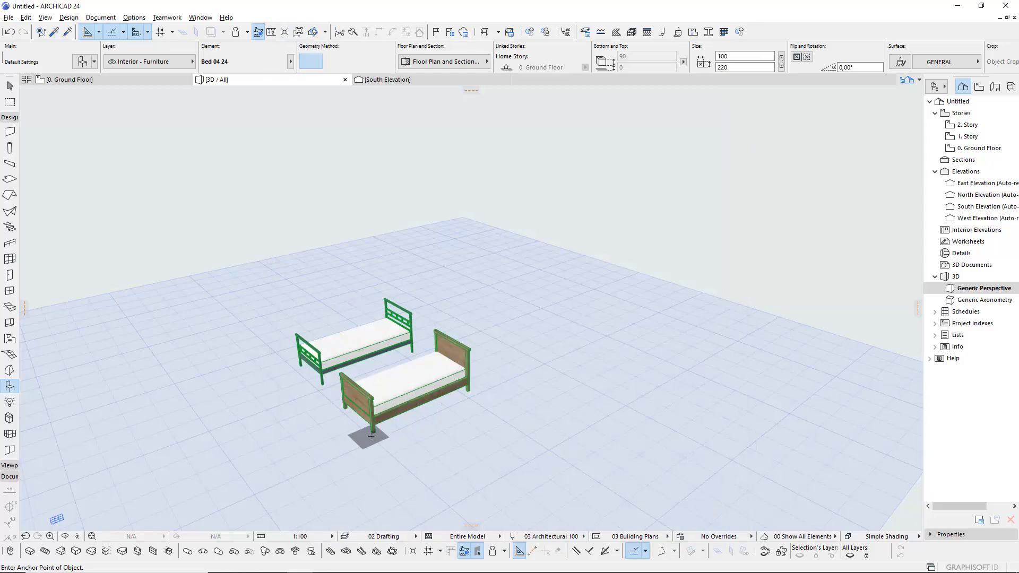
pyautogui.click(416, 455)
pyautogui.hotkey('ctrl', 'd')
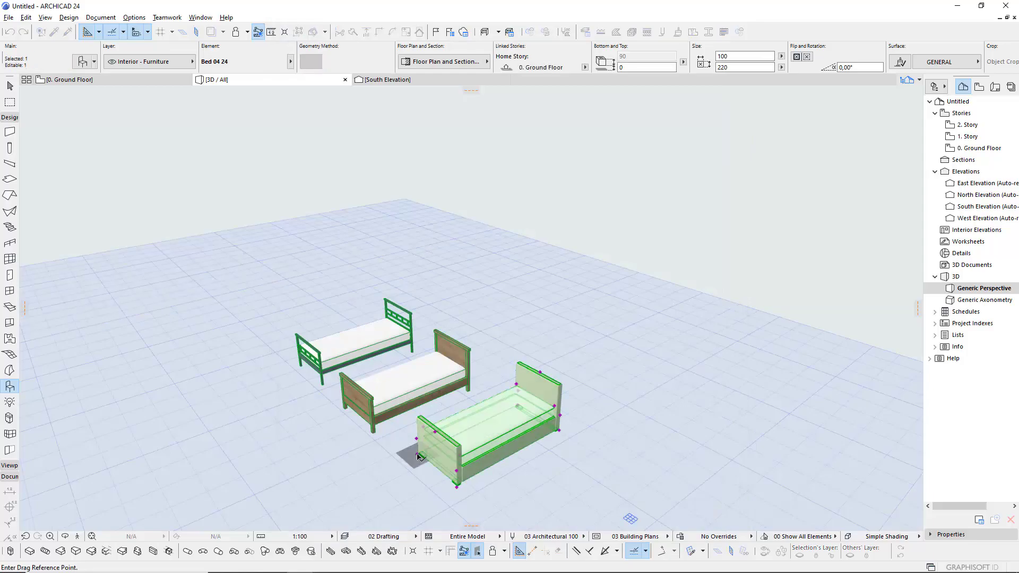
pyautogui.click(386, 460)
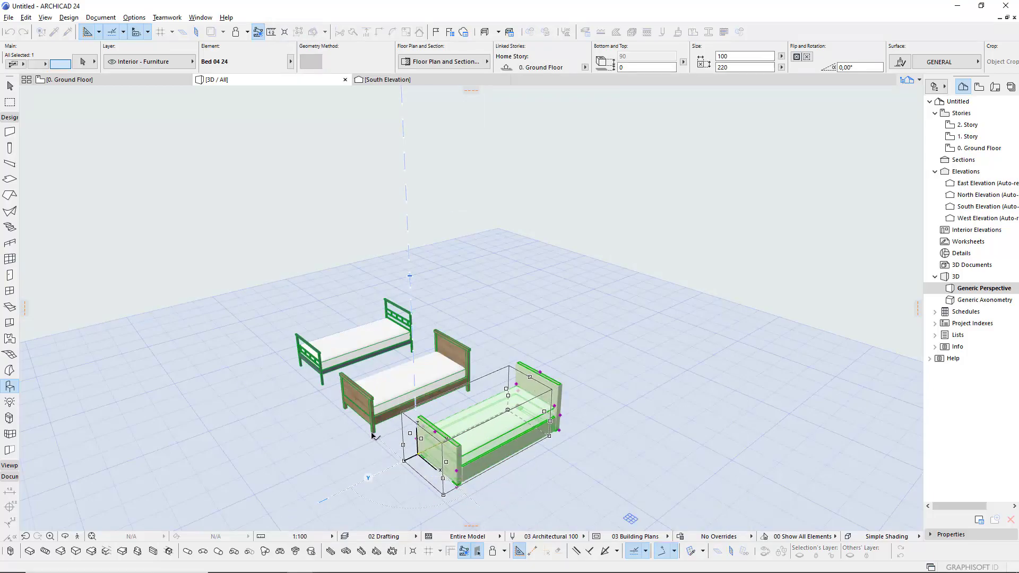
pyautogui.press('Escape')
pyautogui.scroll(1, 519, 449)
pyautogui.scroll(1, 466, 409)
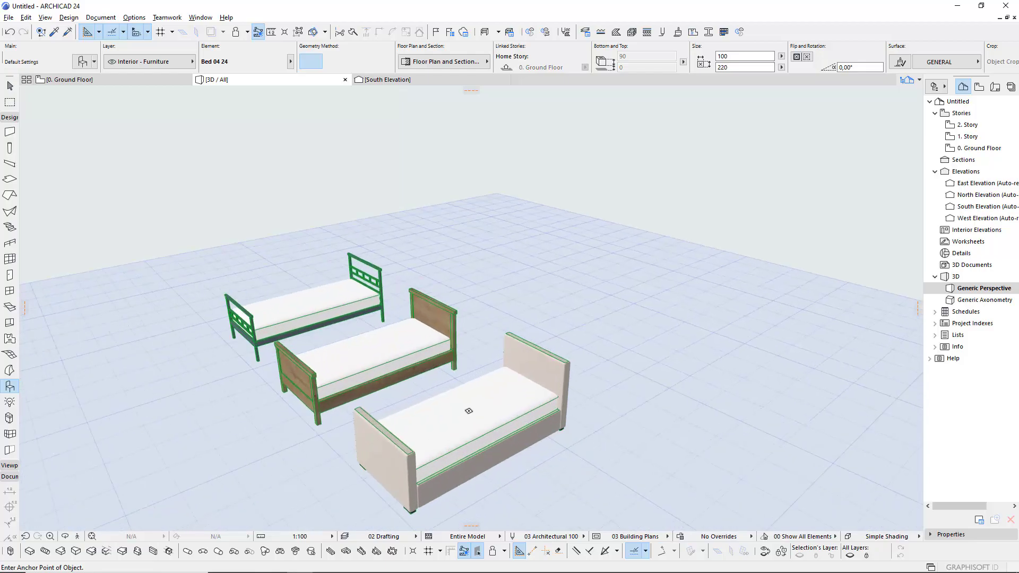
pyautogui.scroll(2, 466, 409)
pyautogui.moveTo(683, 410)
pyautogui.keyDown('shift'); pyautogui.mouseDown(button='middle')
pyautogui.moveTo(778, 336)
pyautogui.moveTo(486, 391)
pyautogui.moveTo(336, 186)
pyautogui.moveTo(384, 389)
pyautogui.moveTo(435, 378)
pyautogui.mouseUp(button='middle'); pyautogui.keyUp('shift')
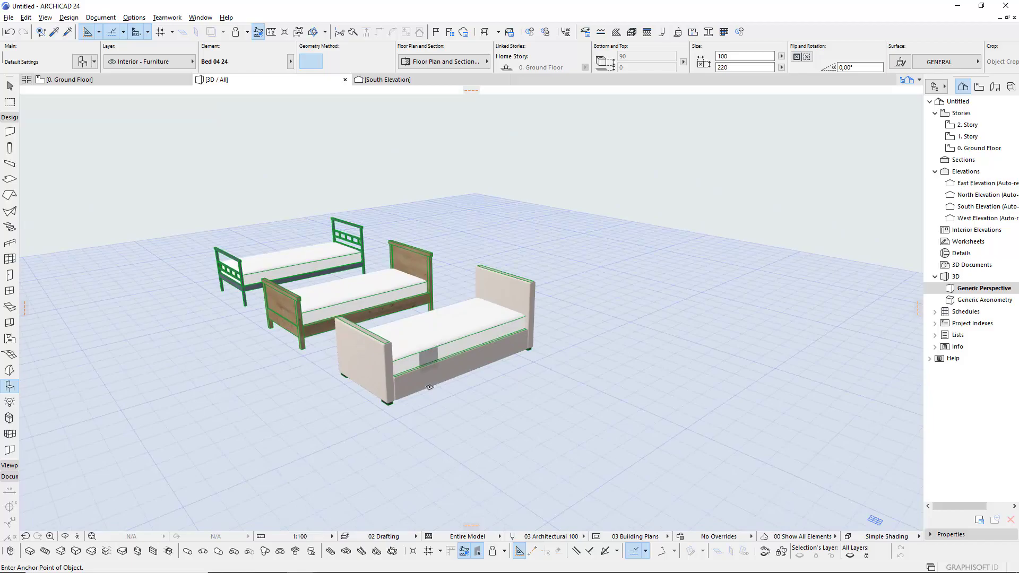
# - Place a Bed Canopy 02 24 with a Framed Vertical headboard beside the single beds
pyautogui.hotkey('ctrl', 't')
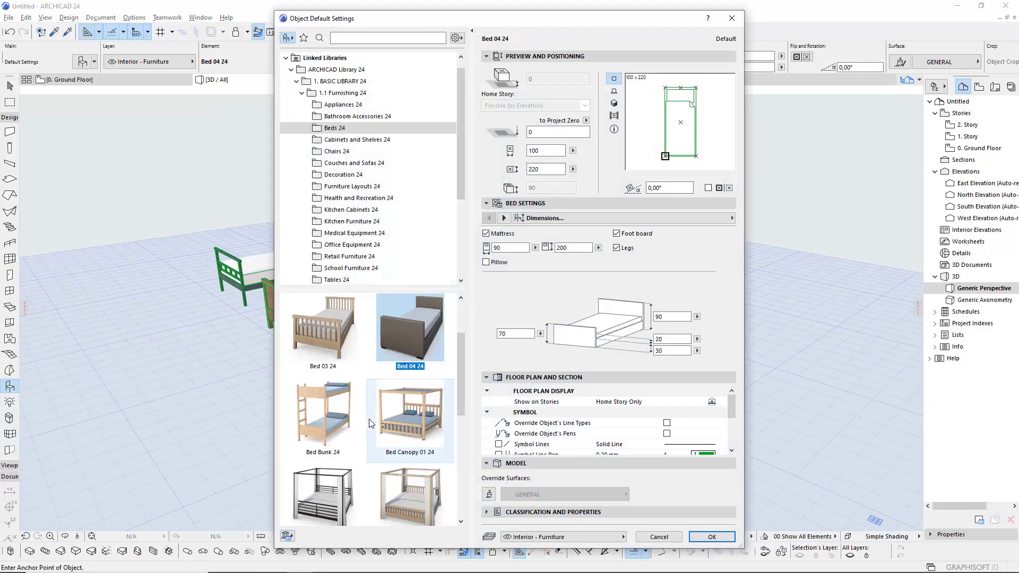
pyautogui.click(332, 501)
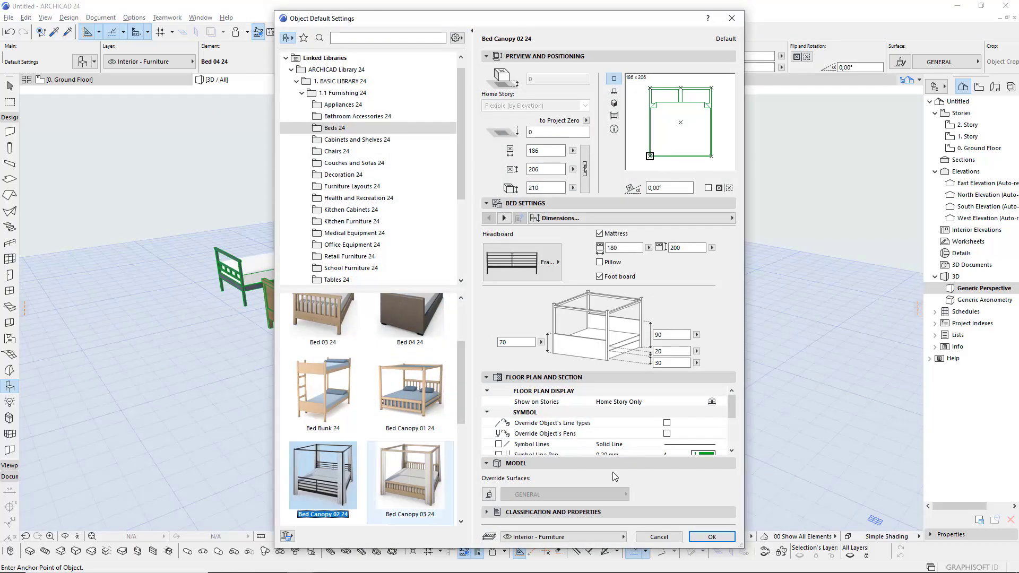
pyautogui.click(522, 267)
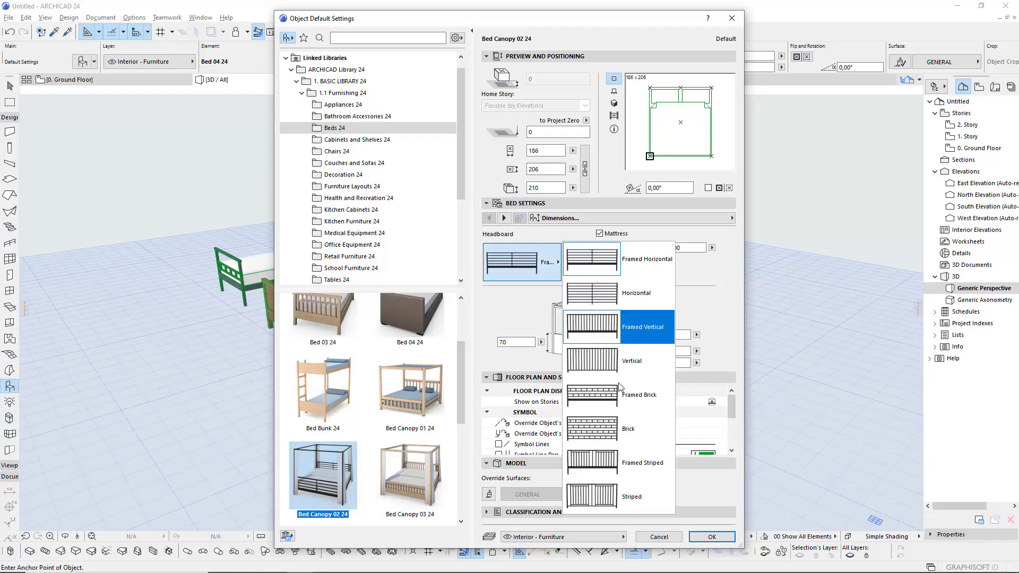
pyautogui.click(608, 472)
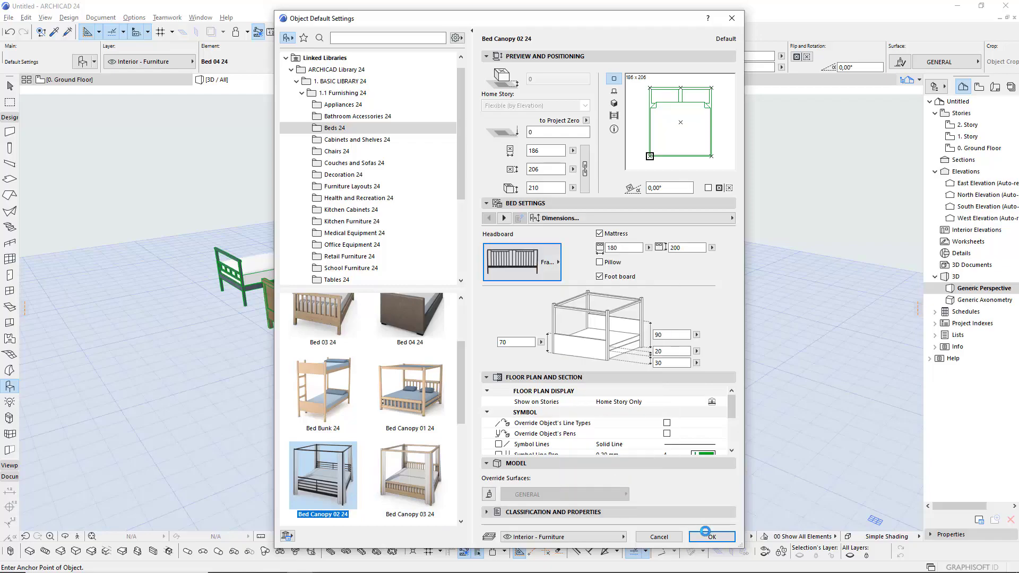
pyautogui.click(705, 533)
pyautogui.click(439, 437)
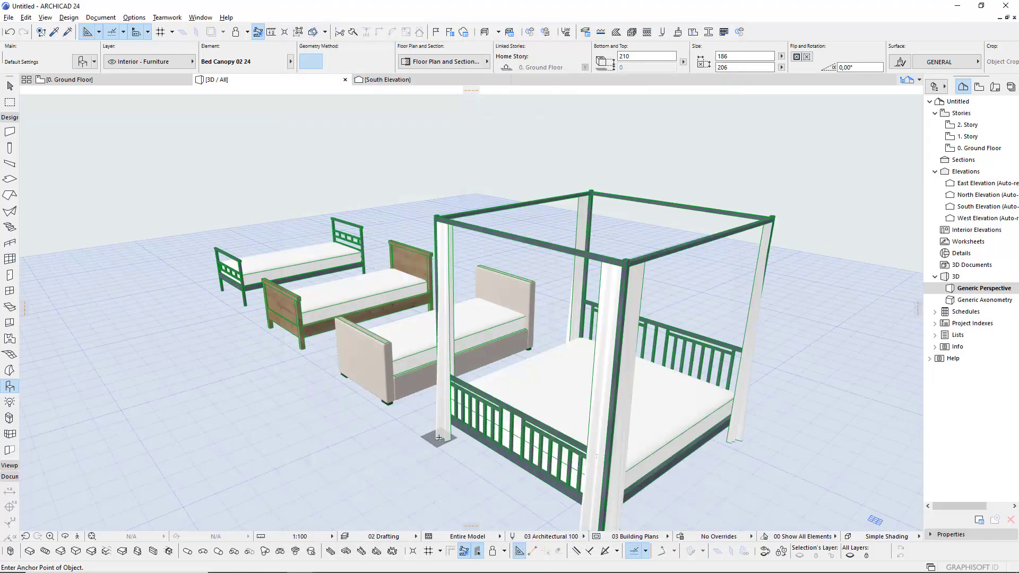
pyautogui.hotkey('ctrl', 'd')
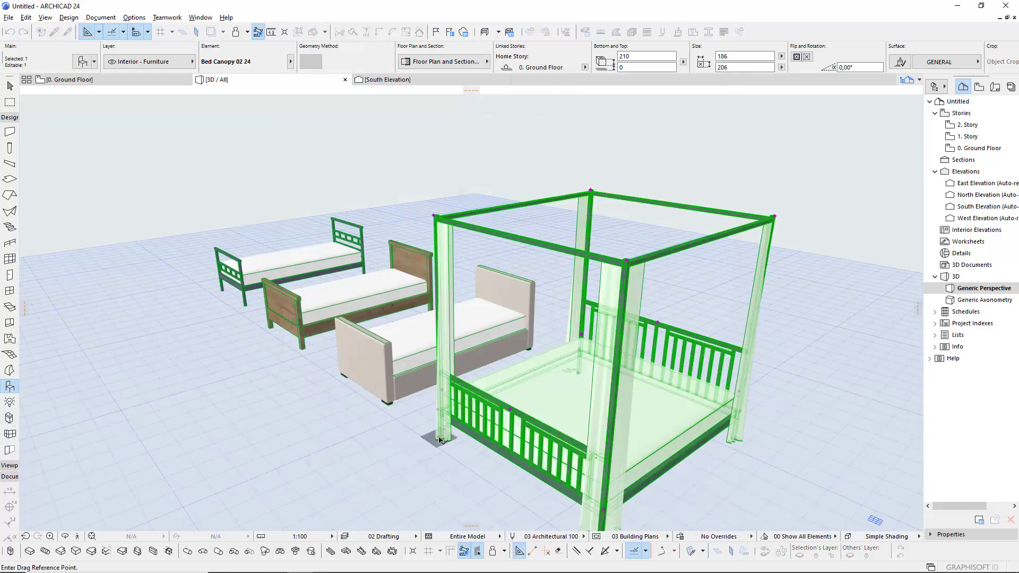
pyautogui.click(439, 438)
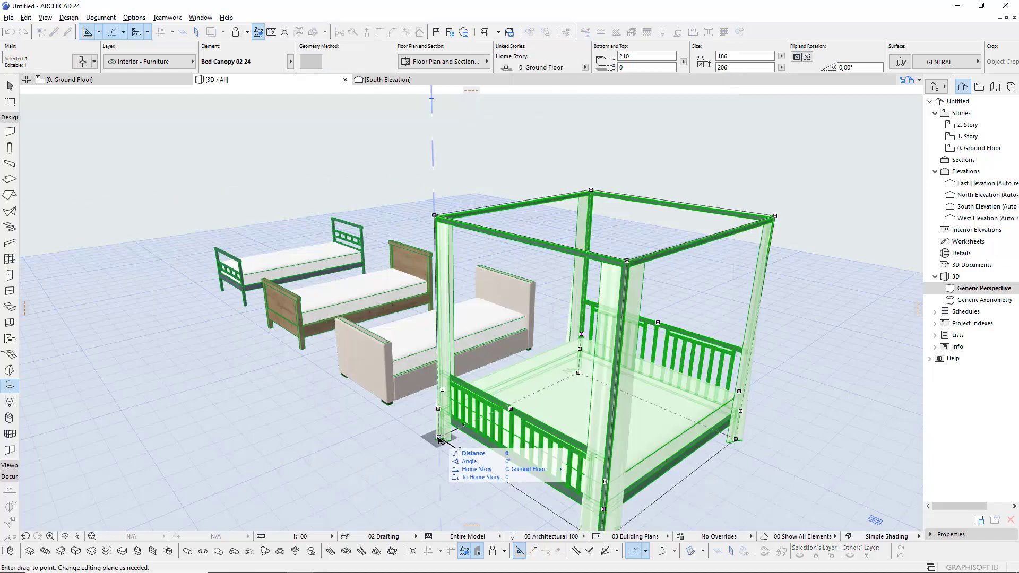
# - Leave the canopy bed in place and switch on its curtains
pyautogui.click(389, 409)
pyautogui.hotkey('ctrl', 't')
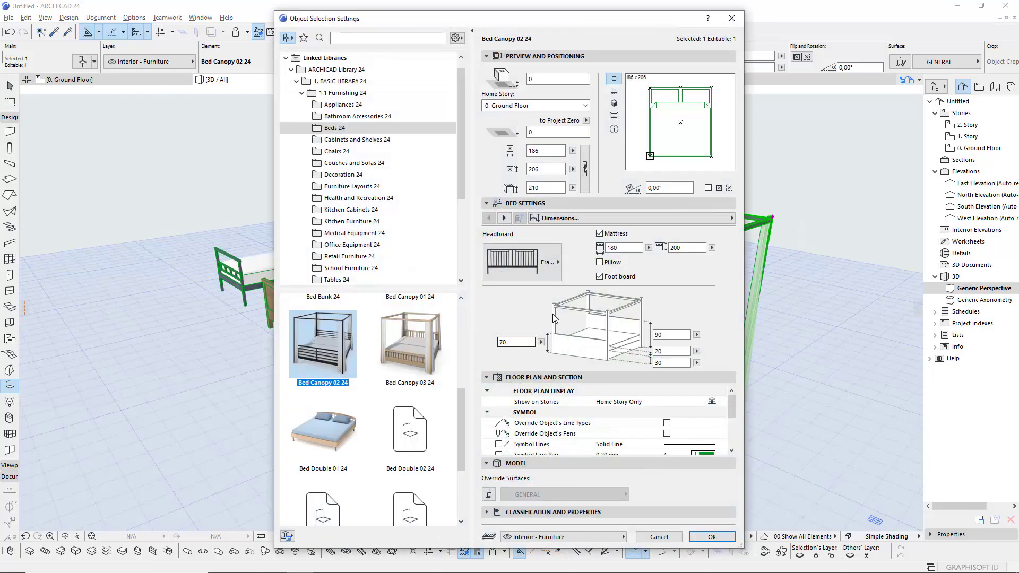
pyautogui.click(504, 218)
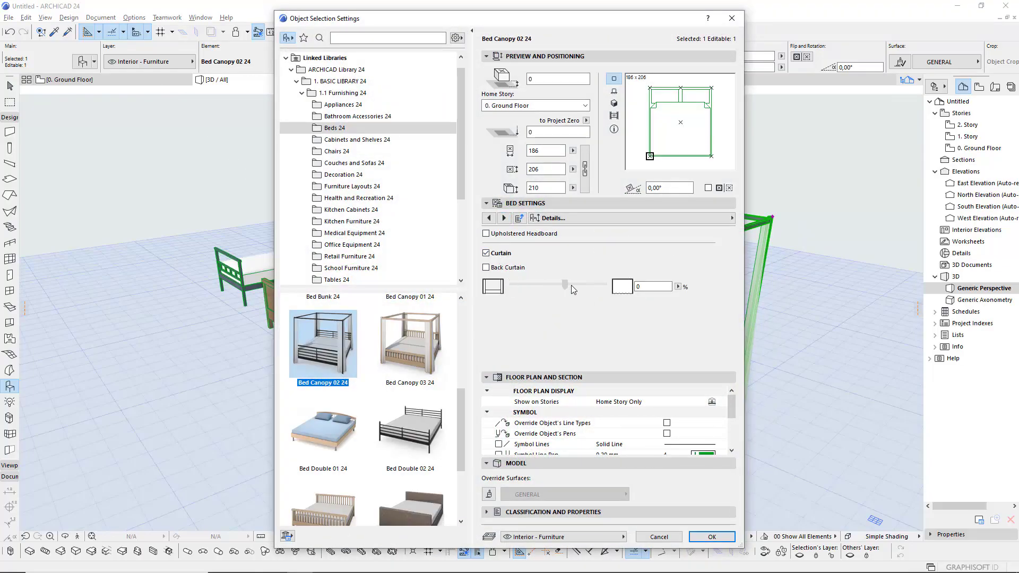
pyautogui.click(709, 536)
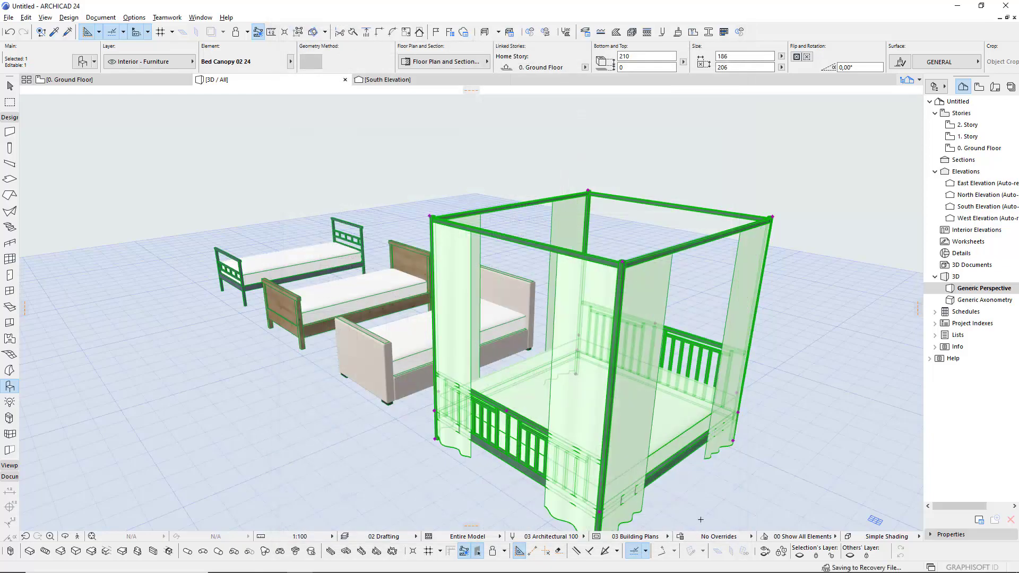
# - Adjust the canopy bed's curtain opening so the curtains hang partly open
pyautogui.keyDown('shift'); pyautogui.moveTo(650, 363); pyautogui.dragTo(630, 378, button='middle'); pyautogui.keyUp('shift')
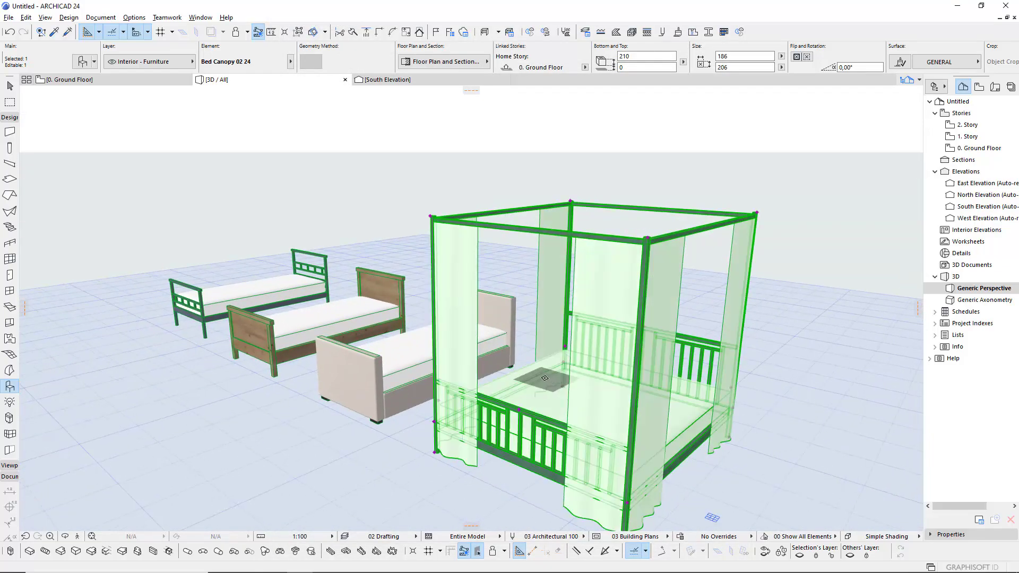
pyautogui.doubleClick(631, 378)
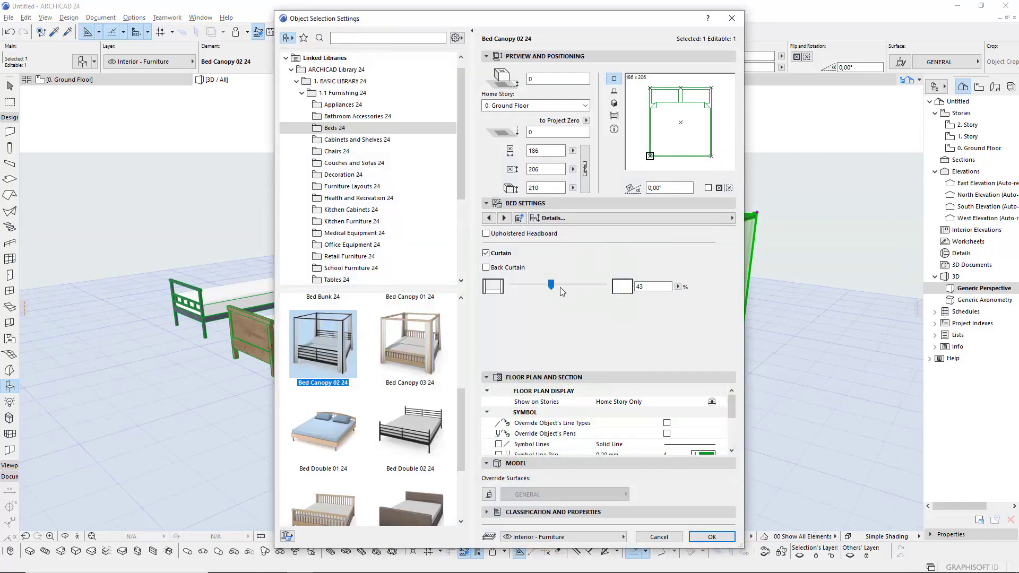
pyautogui.click(700, 537)
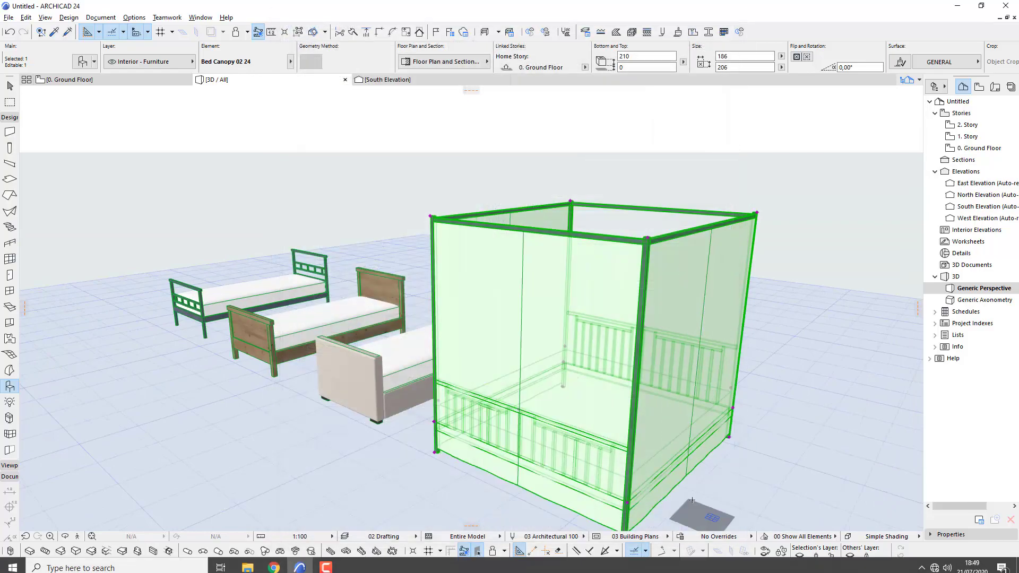
pyautogui.keyDown('shift'); pyautogui.moveTo(824, 388); pyautogui.dragTo(584, 319, button='middle'); pyautogui.keyUp('shift')
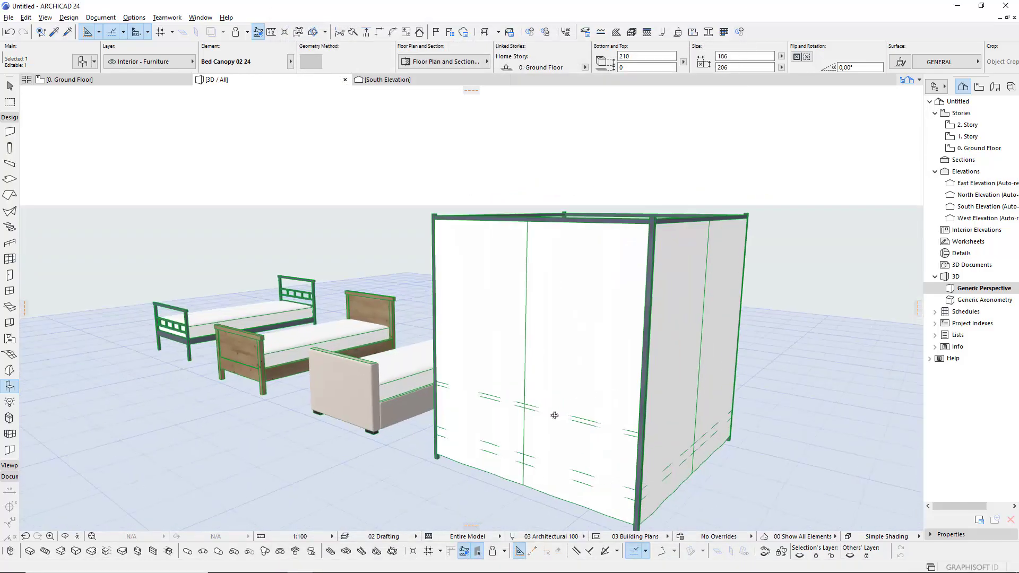
pyautogui.doubleClick(562, 306)
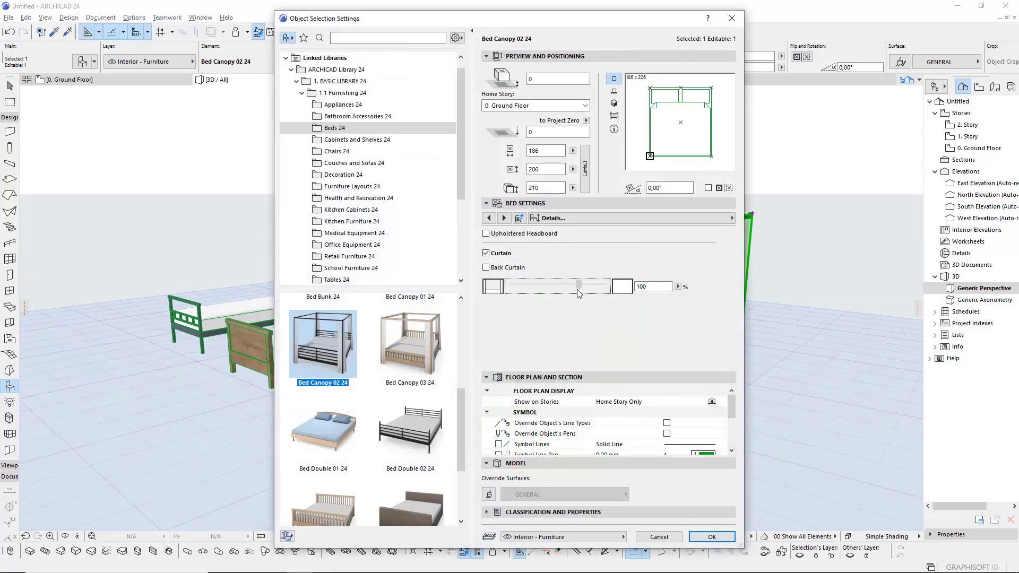
pyautogui.click(722, 537)
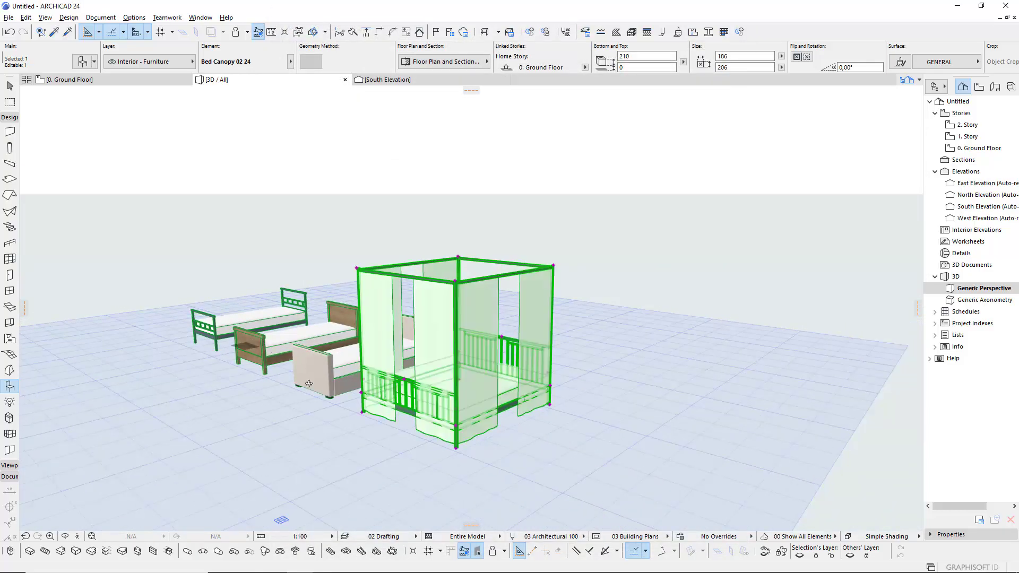
# - Place a Bed Canopy 03 24 next to the first canopy bed
pyautogui.press('Escape')
pyautogui.hotkey('ctrl', 't')
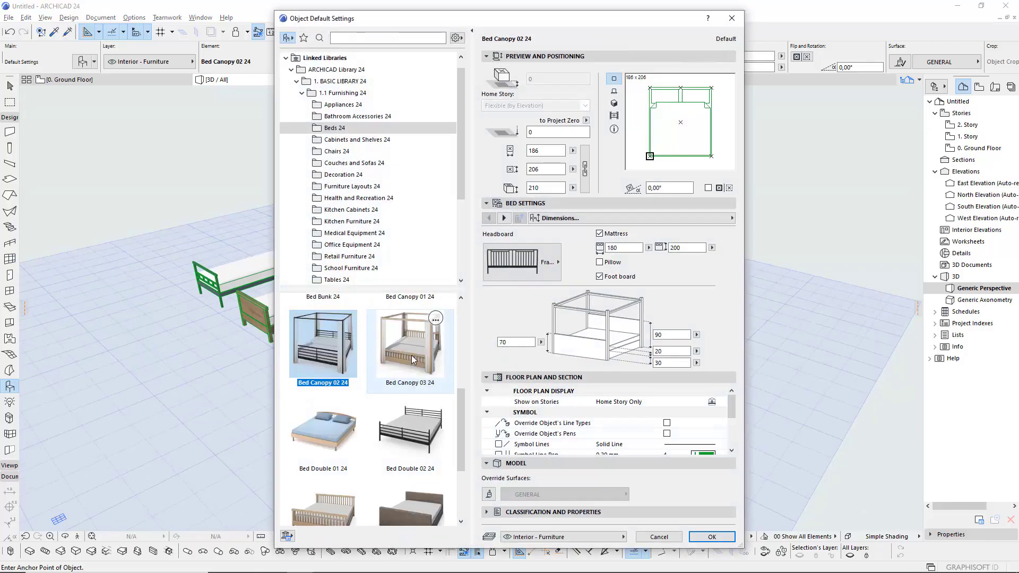
pyautogui.click(415, 359)
pyautogui.click(712, 536)
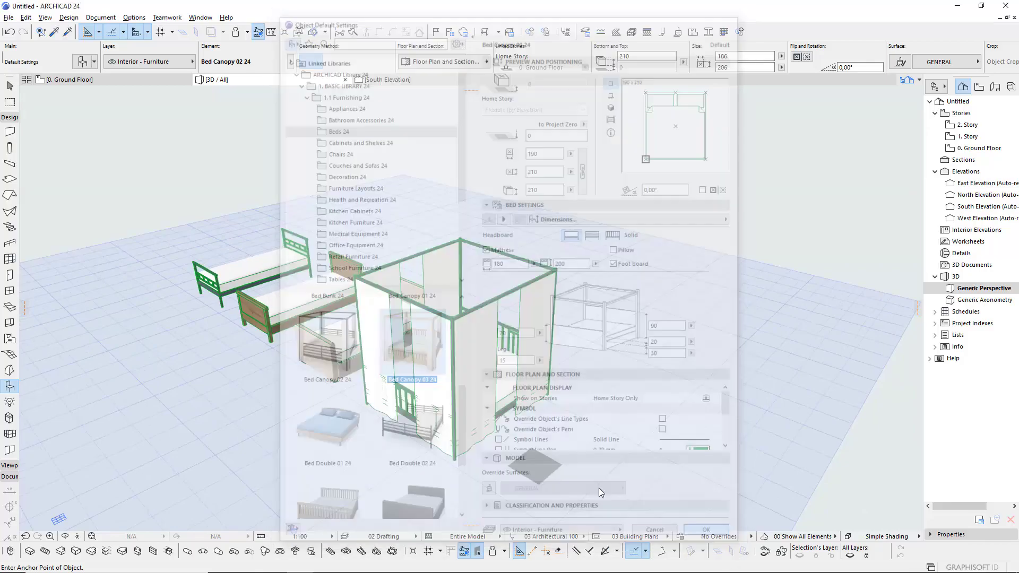
pyautogui.click(456, 432)
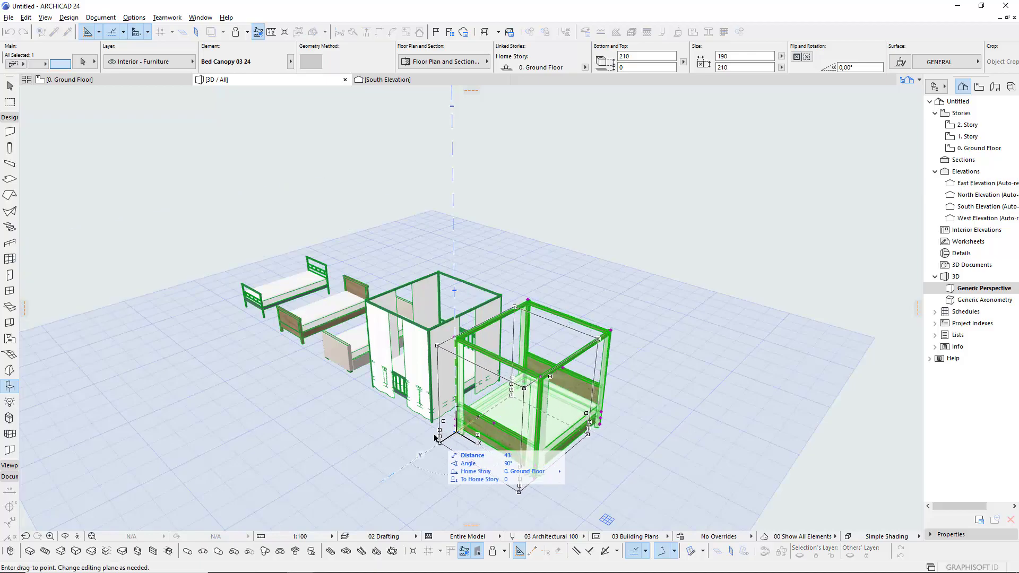
pyautogui.press('Escape')
# - Set the Bed Canopy 03 24 curtains to 65%
pyautogui.scroll(1, 518, 438)
pyautogui.scroll(1, 518, 438)
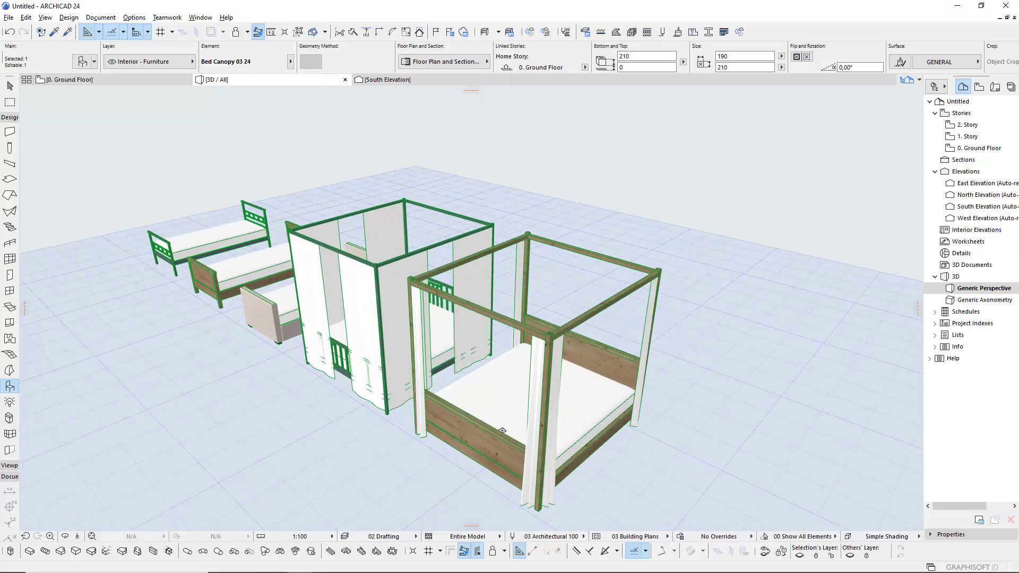
pyautogui.click(502, 429)
pyautogui.hotkey('ctrl', 't')
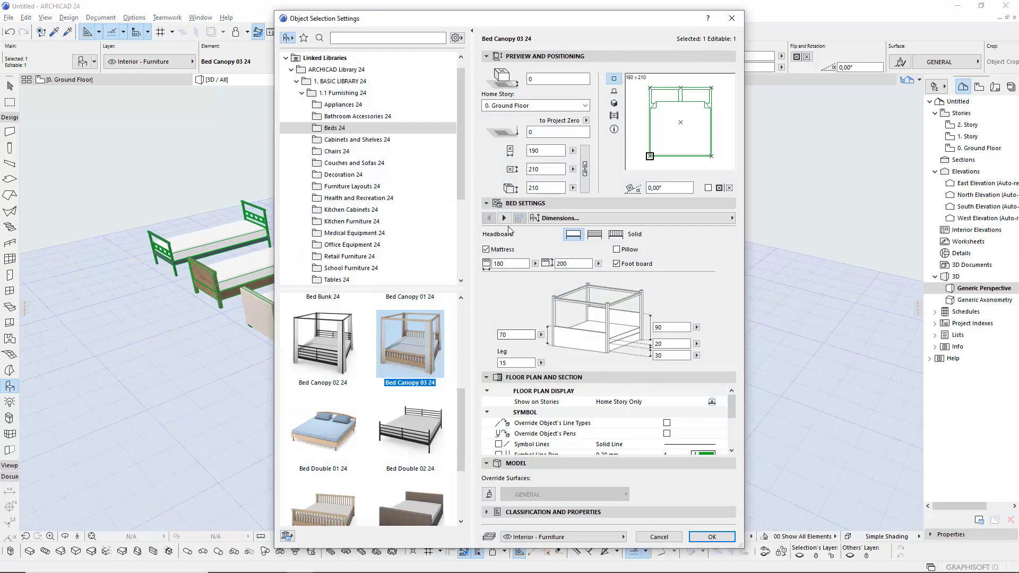
pyautogui.click(504, 218)
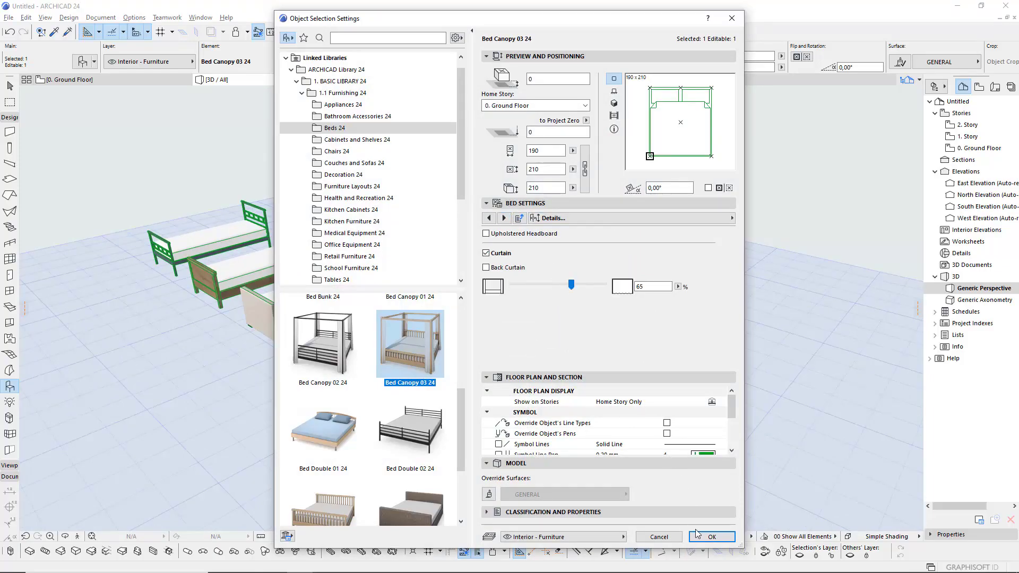
pyautogui.click(711, 537)
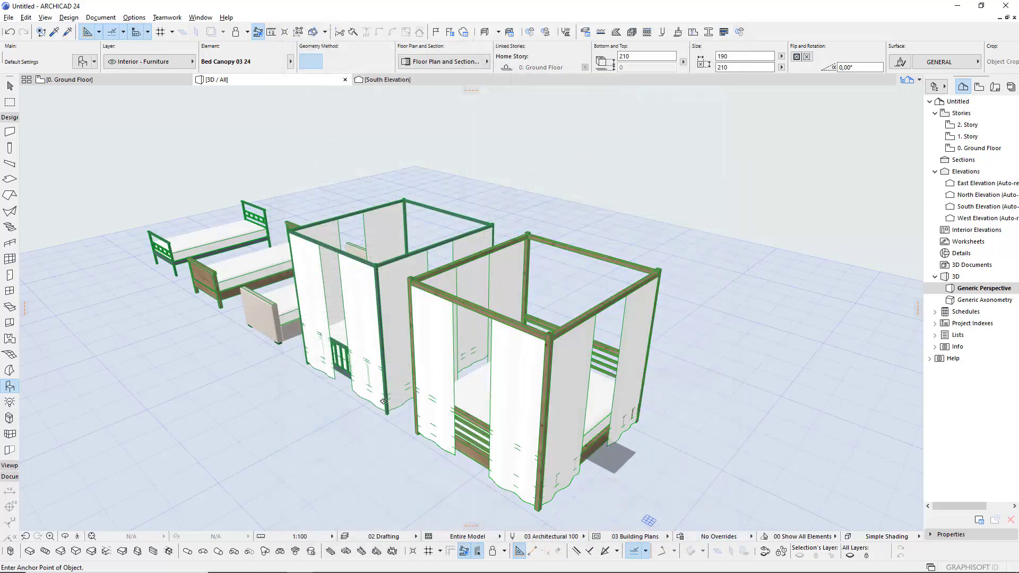
pyautogui.moveTo(610, 440)
pyautogui.keyDown('shift'); pyautogui.mouseDown(button='middle')
pyautogui.moveTo(624, 323)
pyautogui.moveTo(666, 326)
pyautogui.moveTo(596, 423)
pyautogui.moveTo(620, 487)
pyautogui.moveTo(275, 427)
pyautogui.mouseUp(button='middle'); pyautogui.keyUp('shift')
pyautogui.scroll(-3, 666, 325)
# - Place a metal Bed Double 02 24 after the canopy beds
pyautogui.hotkey('ctrl', 't')
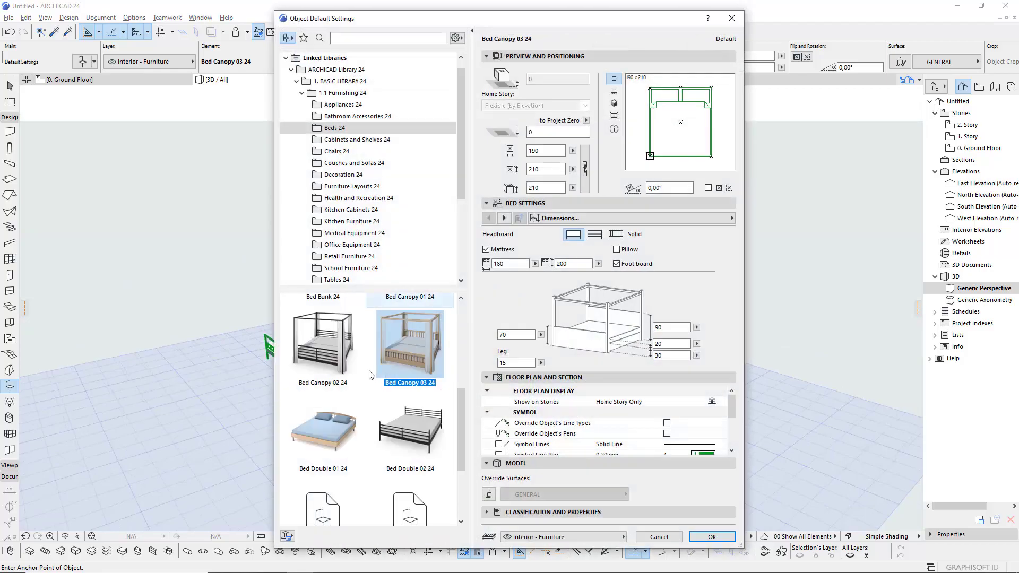
pyautogui.click(324, 430)
pyautogui.click(416, 450)
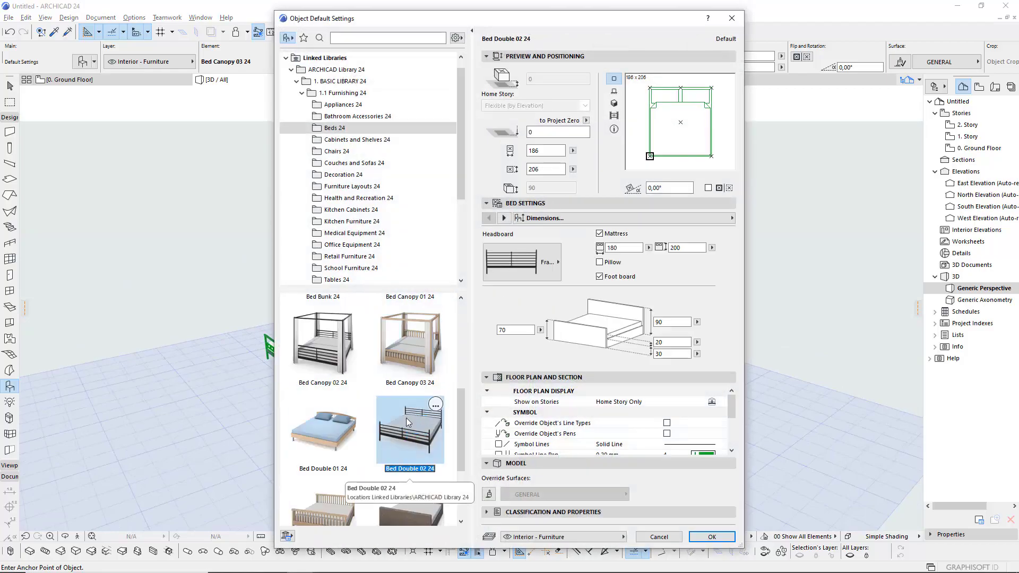
pyautogui.scroll(-2, 408, 422)
pyautogui.scroll(-1, 393, 423)
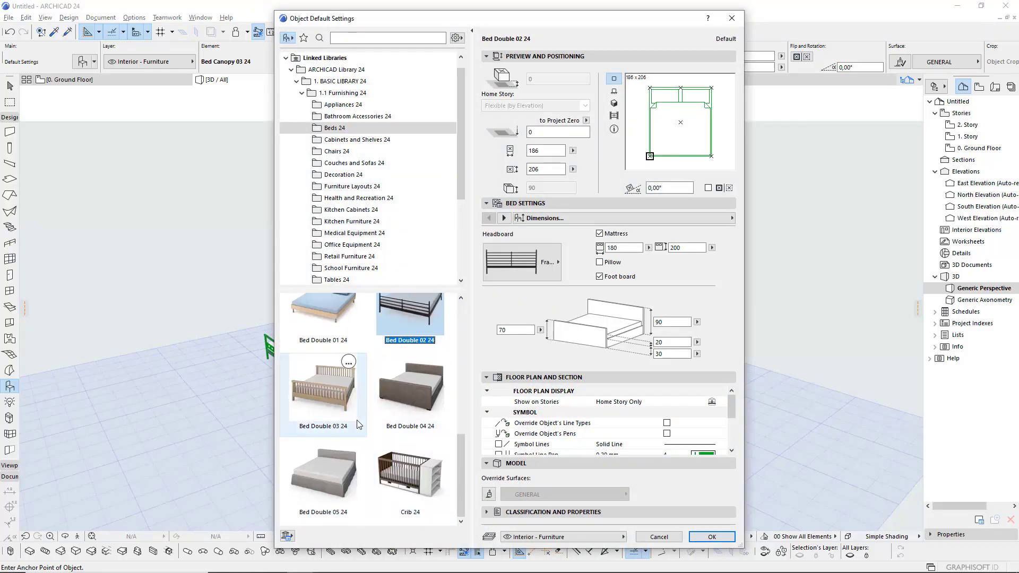
pyautogui.click(711, 536)
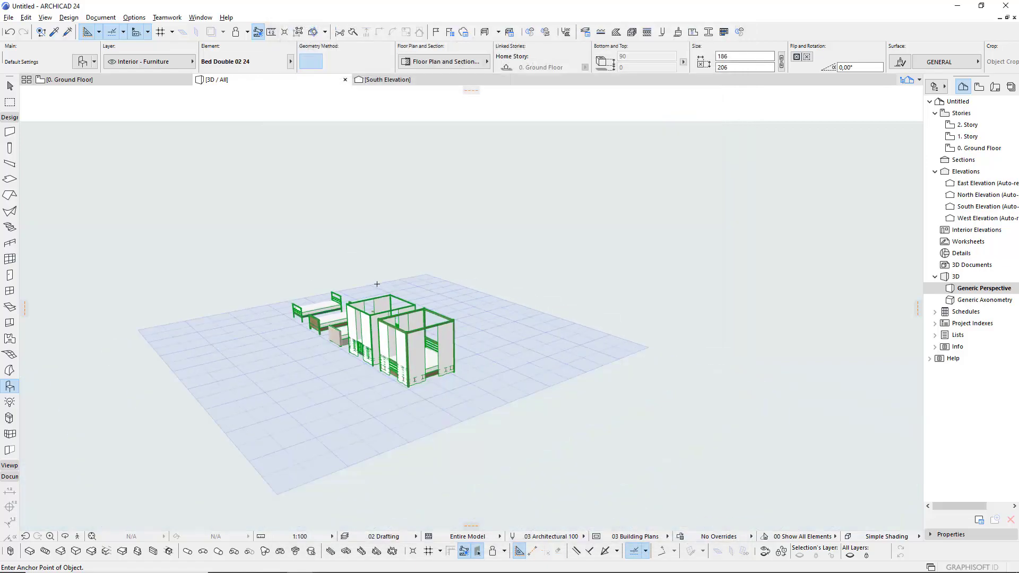
pyautogui.click(445, 428)
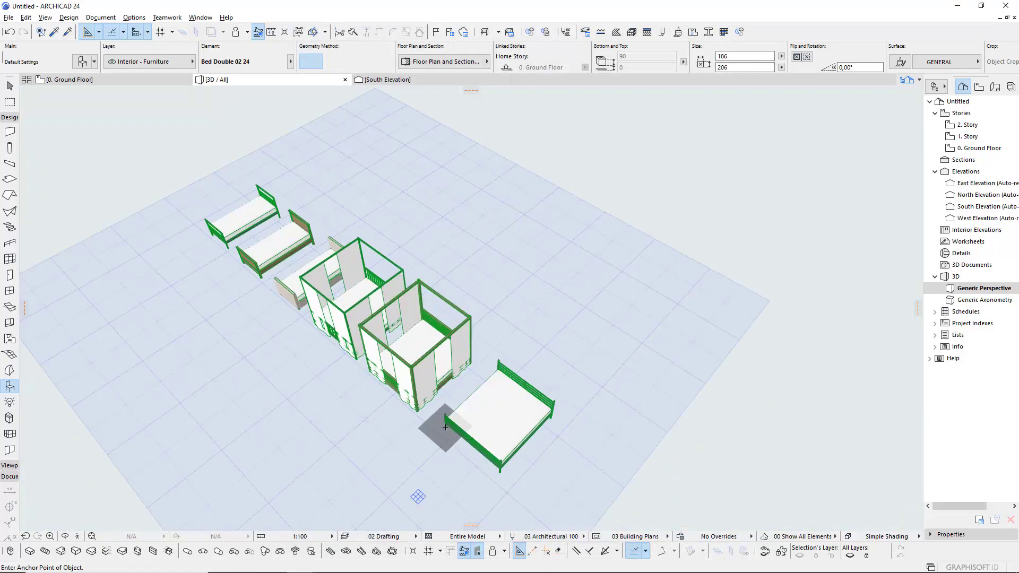
pyautogui.keyDown('shift'); pyautogui.moveTo(445, 427); pyautogui.dragTo(470, 399, button='middle'); pyautogui.keyUp('shift')
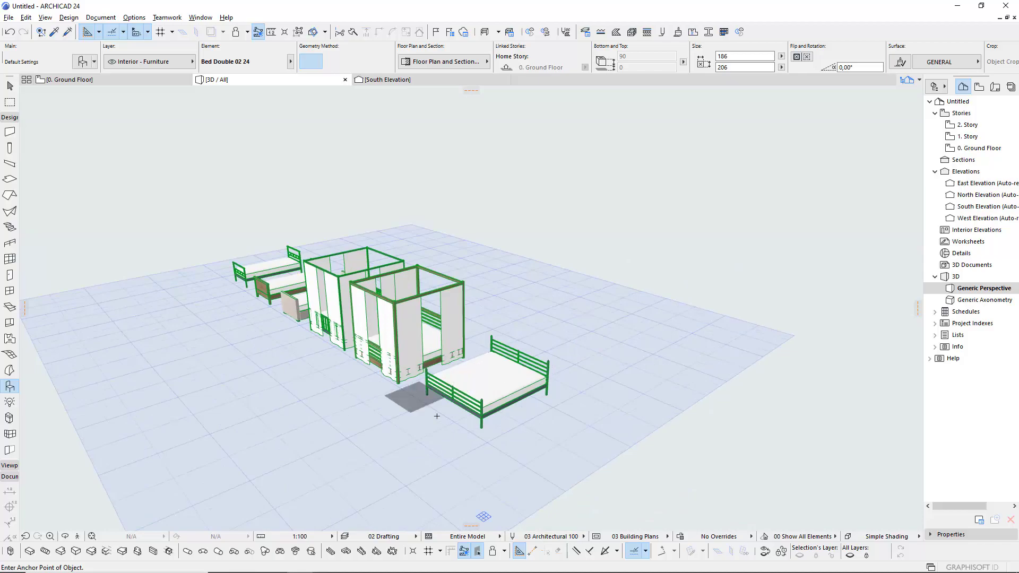
# - Place a wooden Bed Double 03 24 at the end of the row
pyautogui.hotkey('ctrl', 't')
pyautogui.scroll(-3, 397, 431)
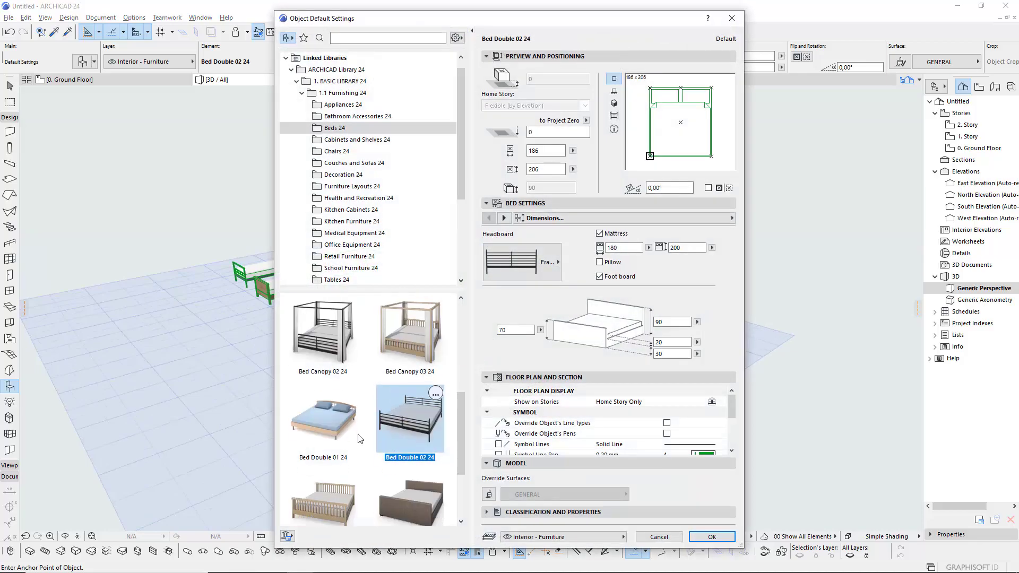
pyautogui.scroll(-1, 322, 475)
pyautogui.click(323, 475)
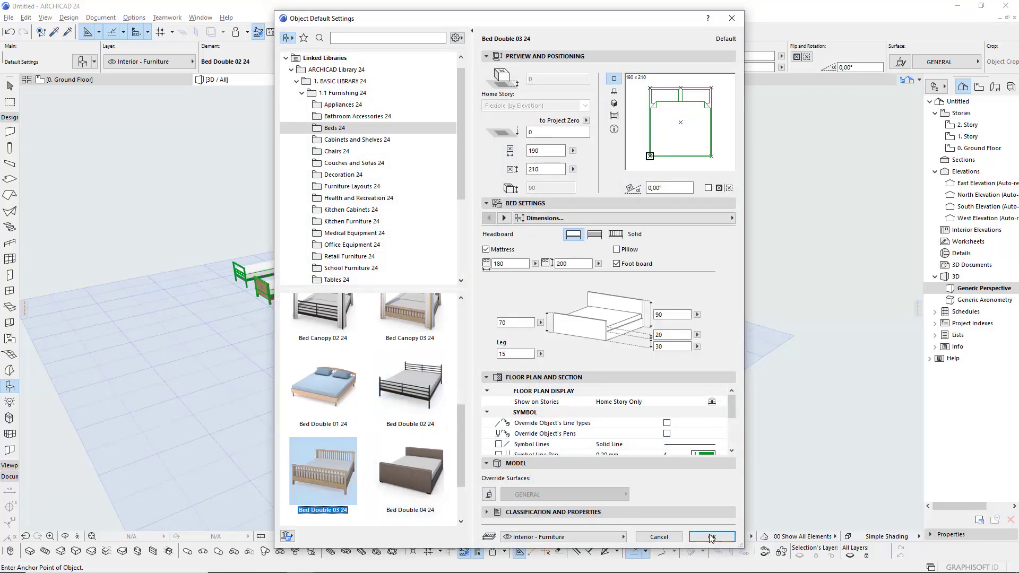
pyautogui.click(711, 537)
pyautogui.click(526, 450)
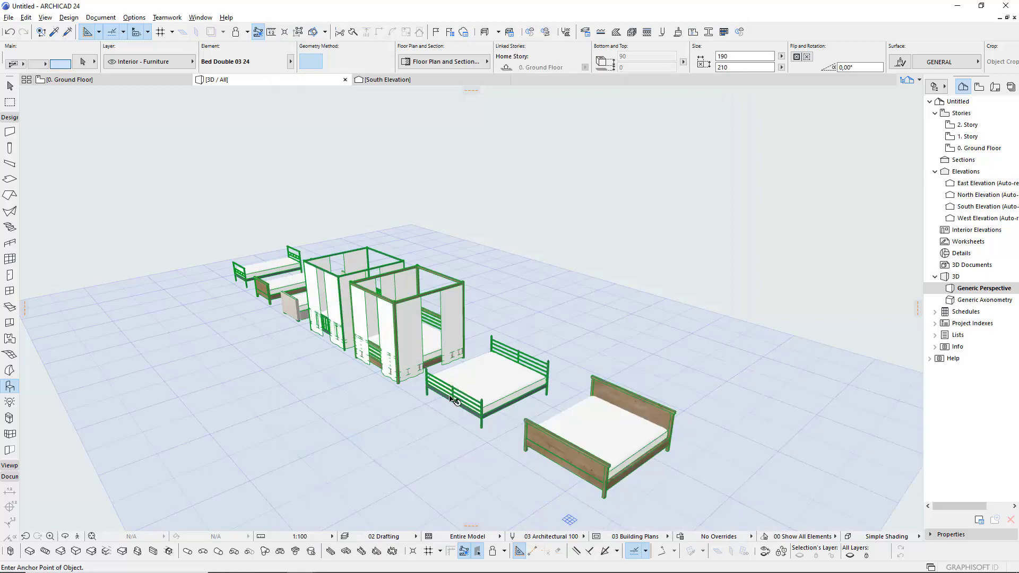
pyautogui.moveTo(452, 399)
pyautogui.keyDown('shift'); pyautogui.mouseDown(button='middle')
pyautogui.moveTo(433, 308)
pyautogui.moveTo(614, 334)
pyautogui.moveTo(466, 193)
pyautogui.moveTo(551, 390)
pyautogui.mouseUp(button='middle'); pyautogui.keyUp('shift')
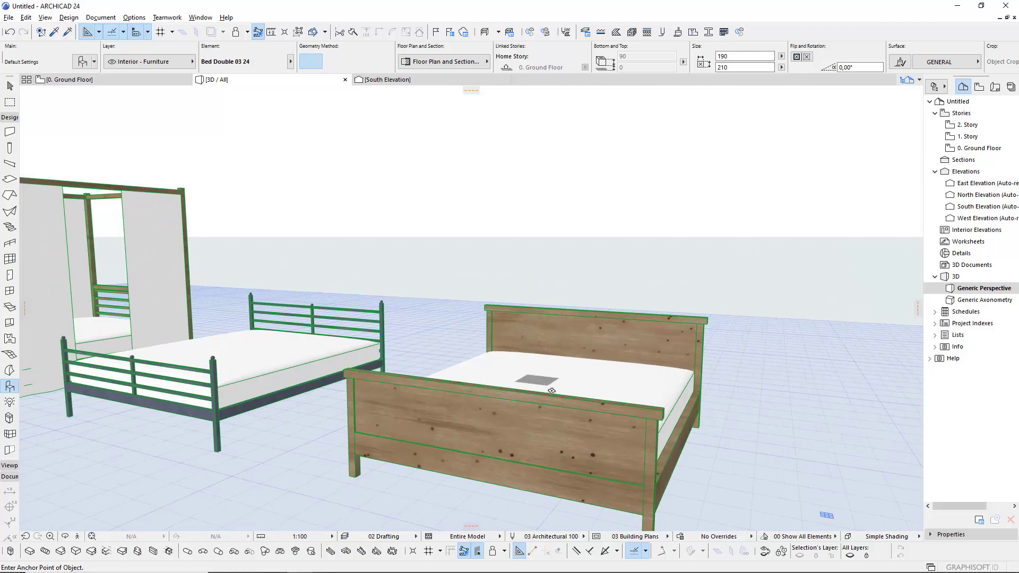
# - Turn on the Pillow option for the wooden bed
pyautogui.doubleClick(552, 391)
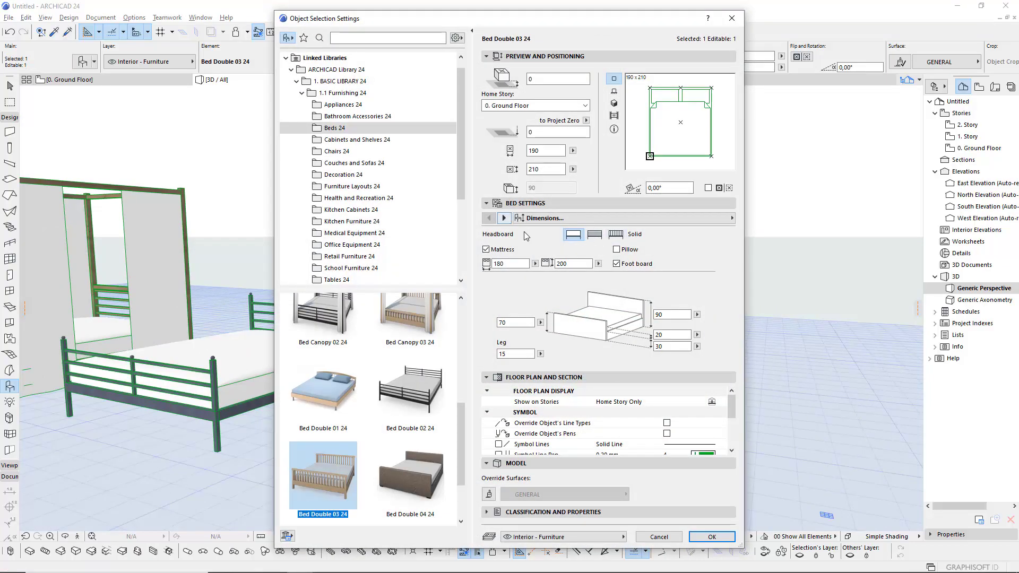
pyautogui.click(711, 537)
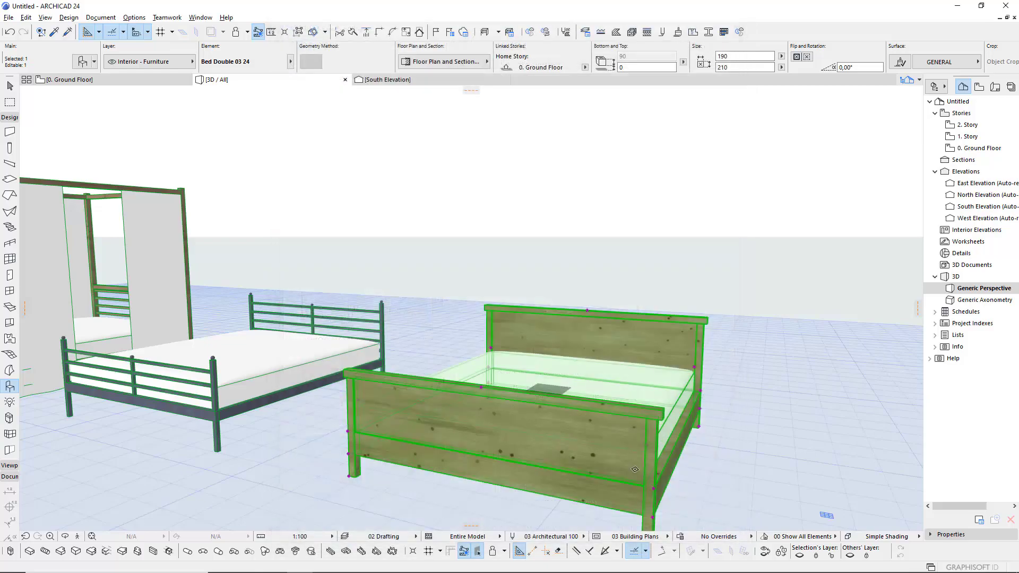
pyautogui.keyDown('shift'); pyautogui.moveTo(577, 386); pyautogui.dragTo(543, 431, button='middle'); pyautogui.keyUp('shift')
pyautogui.scroll(-5, 603, 319)
pyautogui.press('Escape')
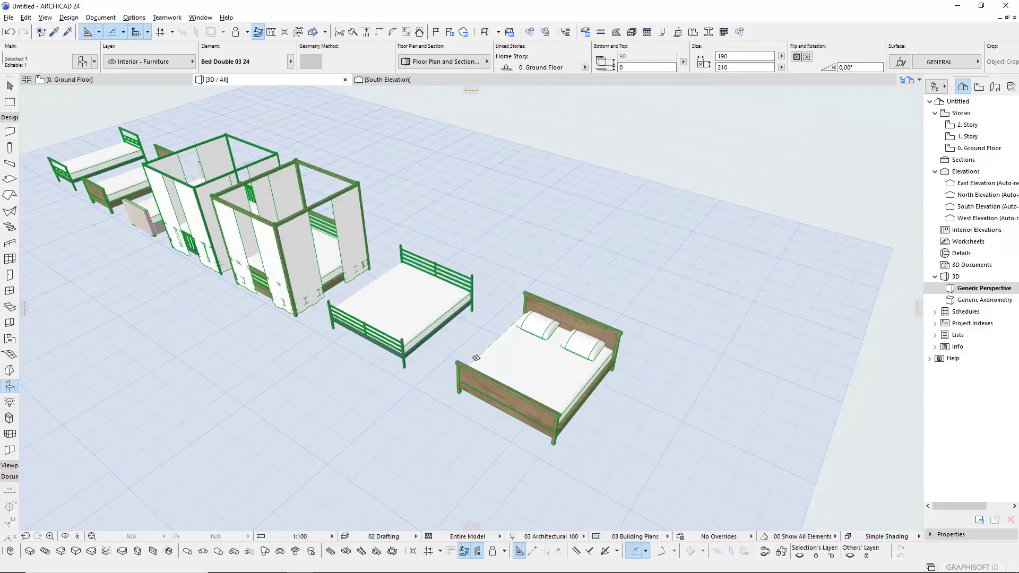
pyautogui.scroll(-5, 350, 308)
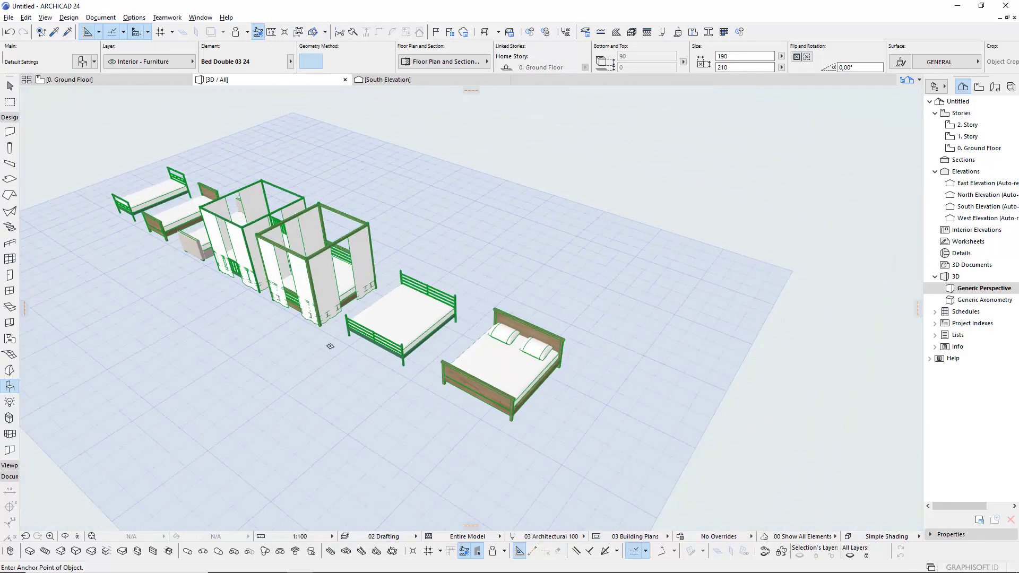
# - Select all seven beds in the row and enable Pillow for all of them
pyautogui.keyDown('shift'); pyautogui.moveTo(91, 161); pyautogui.dragTo(635, 435); pyautogui.keyUp('shift')
pyautogui.doubleClick(502, 370)
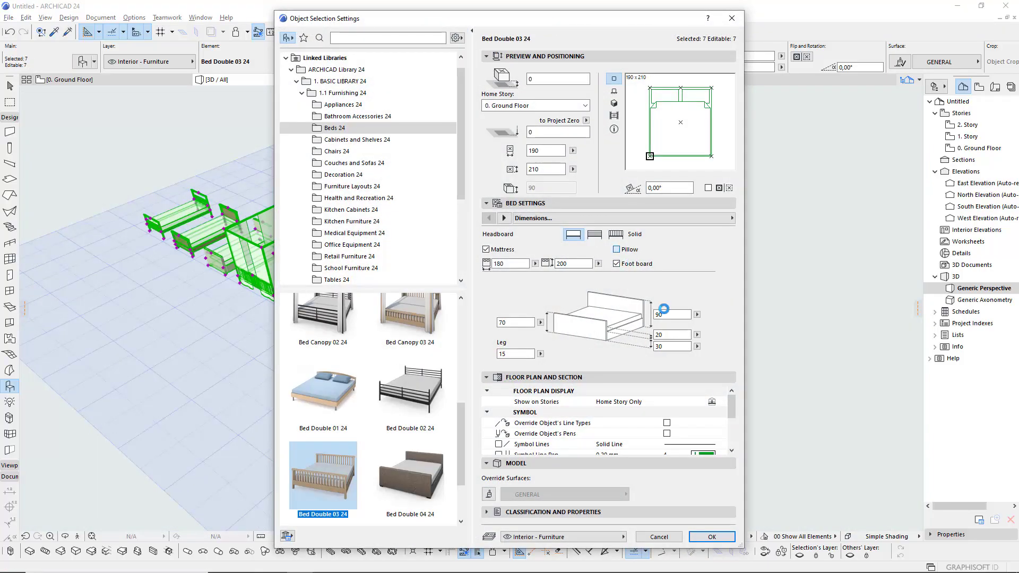
pyautogui.click(711, 536)
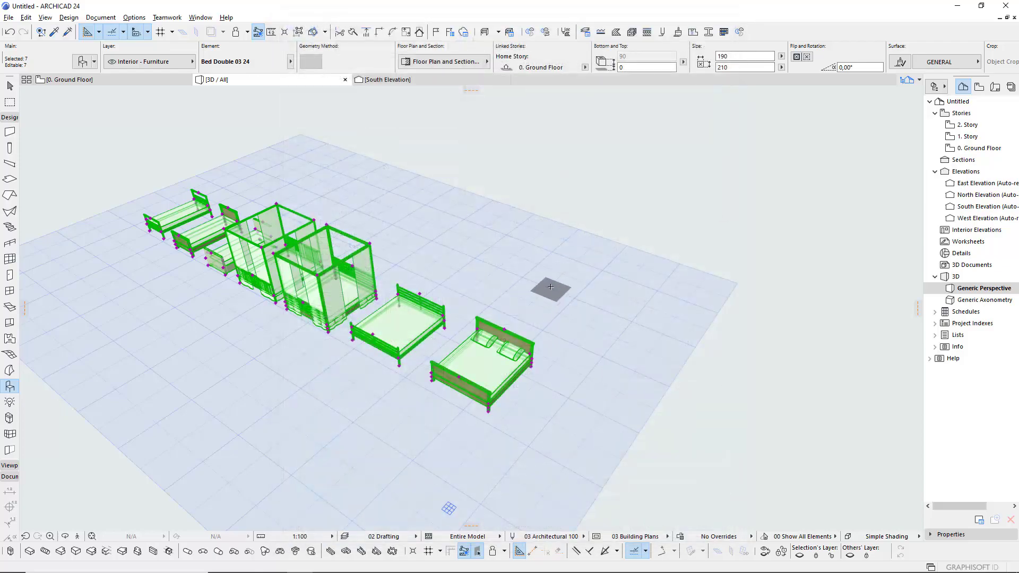
pyautogui.hotkey('ctrl', 'a')
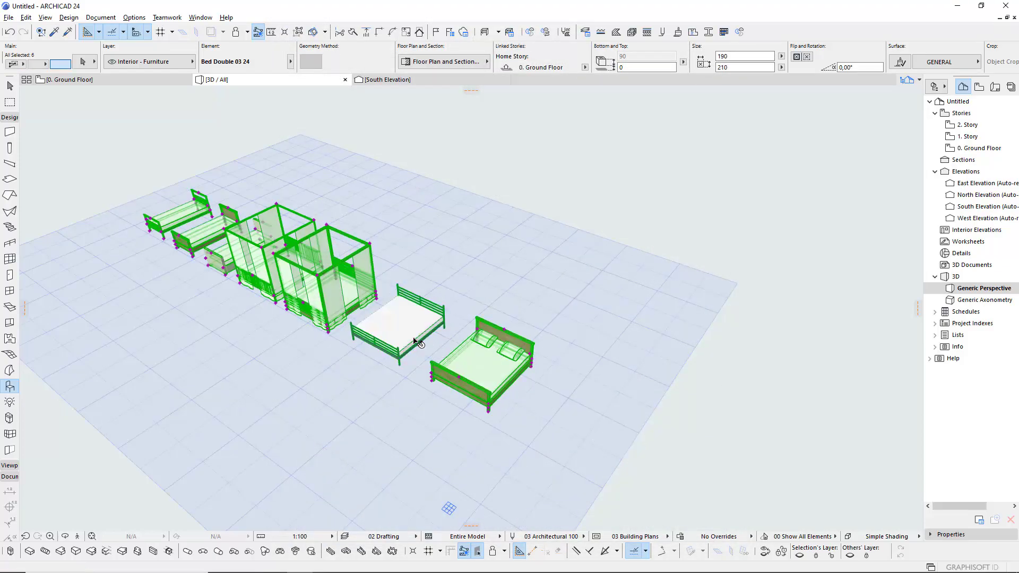
pyautogui.hotkey('ctrl', 't')
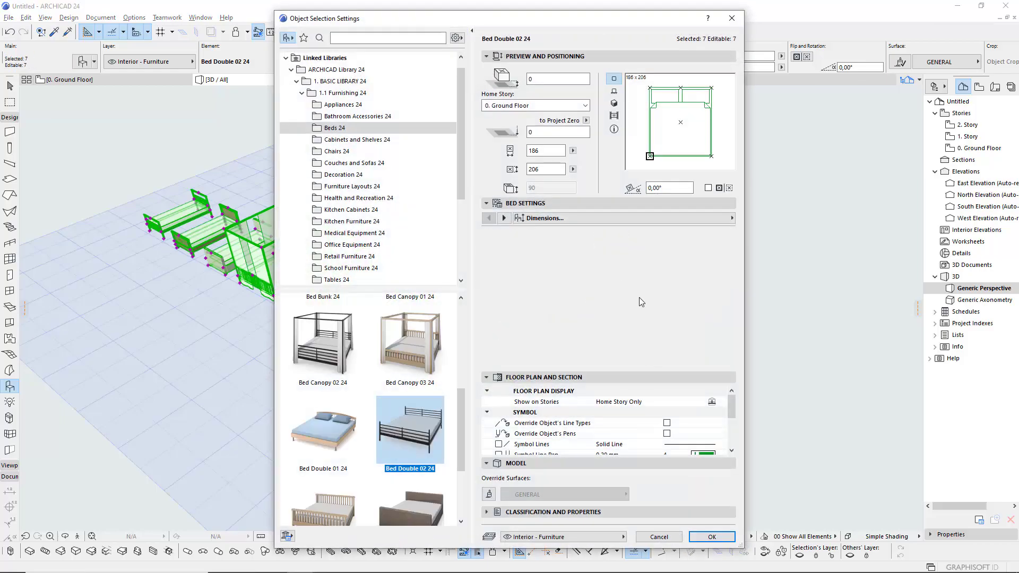
pyautogui.click(708, 534)
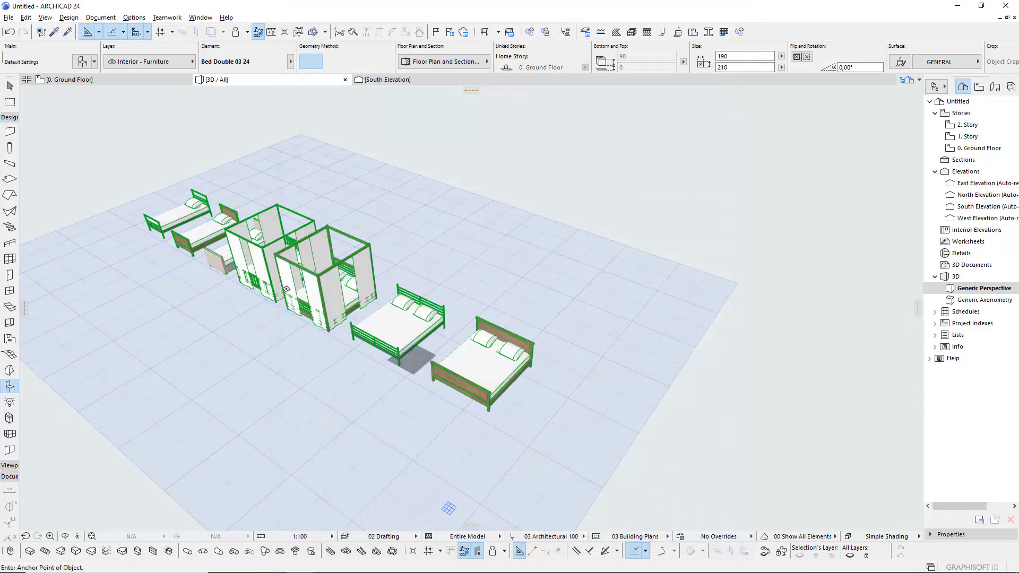
pyautogui.keyDown('shift'); pyautogui.moveTo(602, 499); pyautogui.dragTo(462, 413, button='middle'); pyautogui.keyUp('shift')
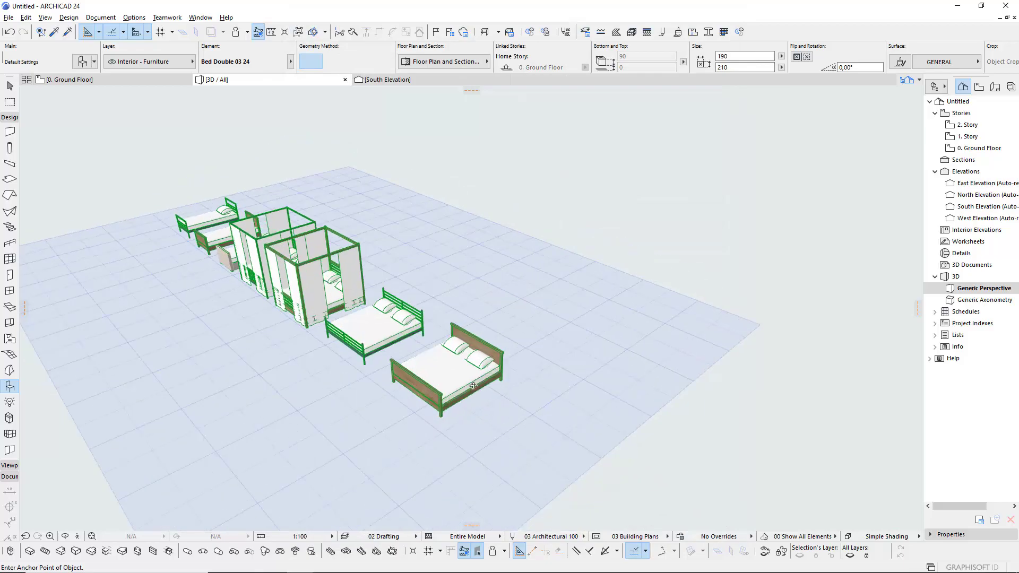
# - Place a Bed Double 04 24 after the row and review its minimal space settings
pyautogui.hotkey('ctrl', 't')
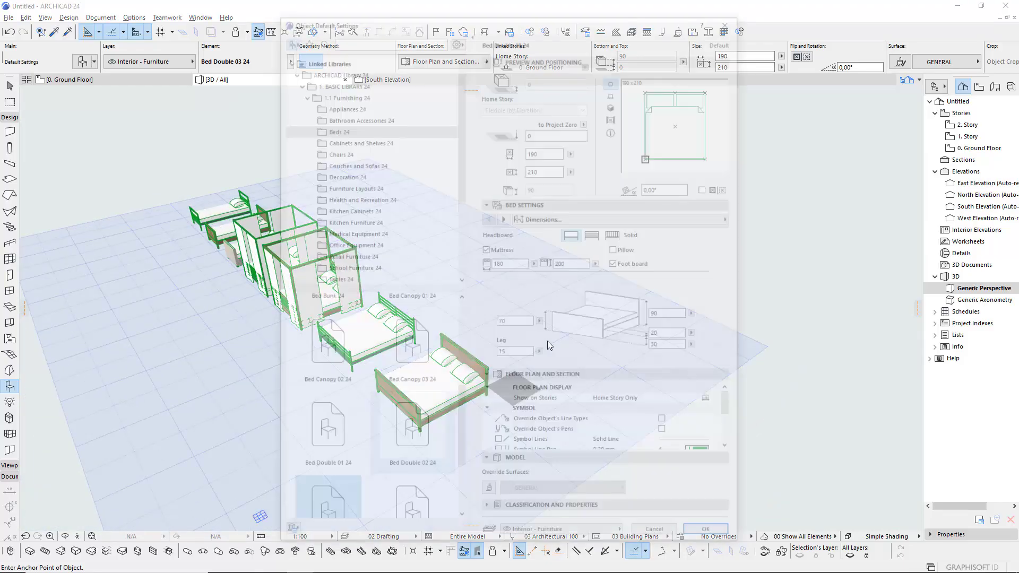
pyautogui.click(404, 489)
pyautogui.scroll(-1, 408, 418)
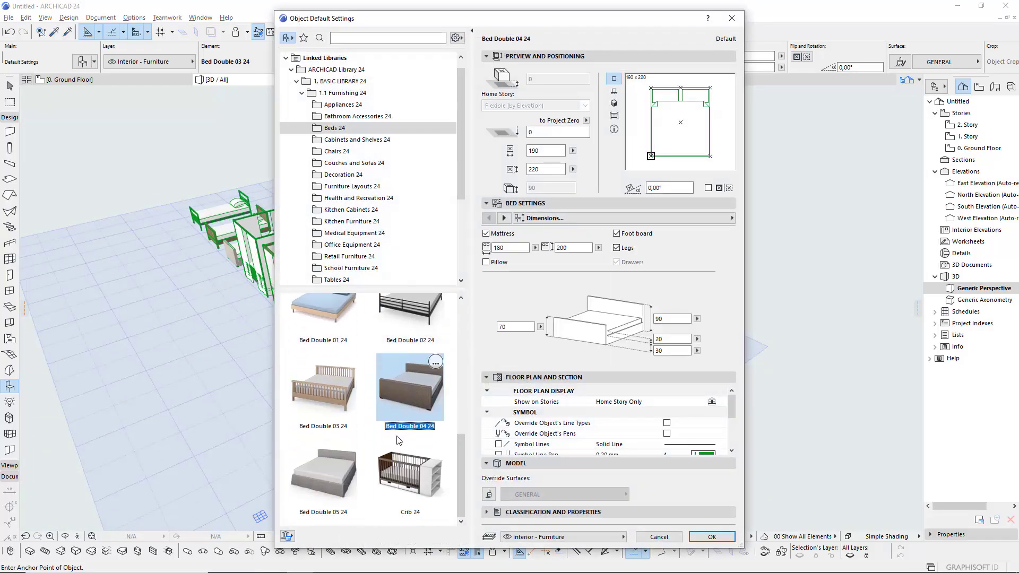
pyautogui.click(709, 537)
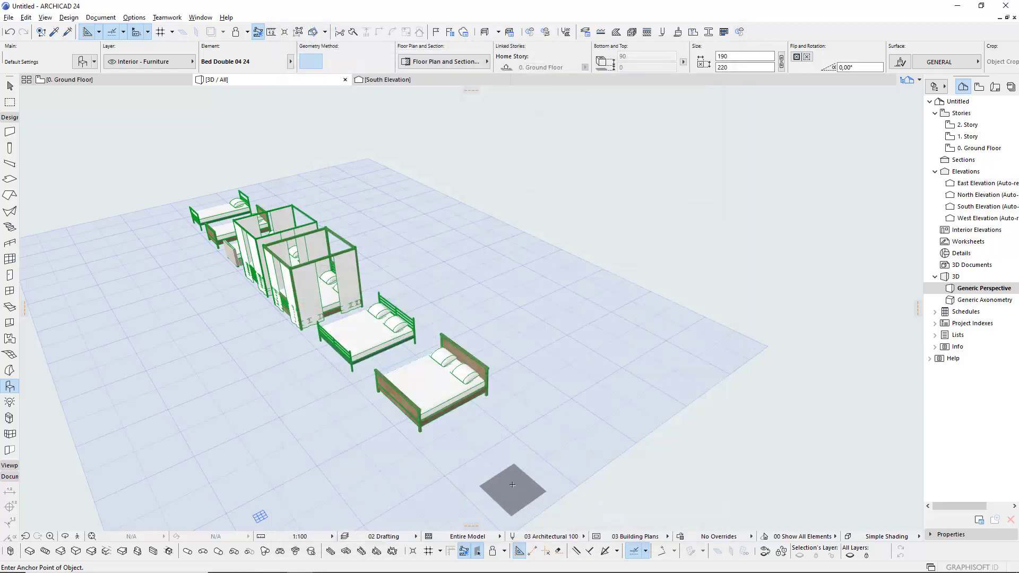
pyautogui.click(457, 460)
pyautogui.hotkey('ctrl', 't')
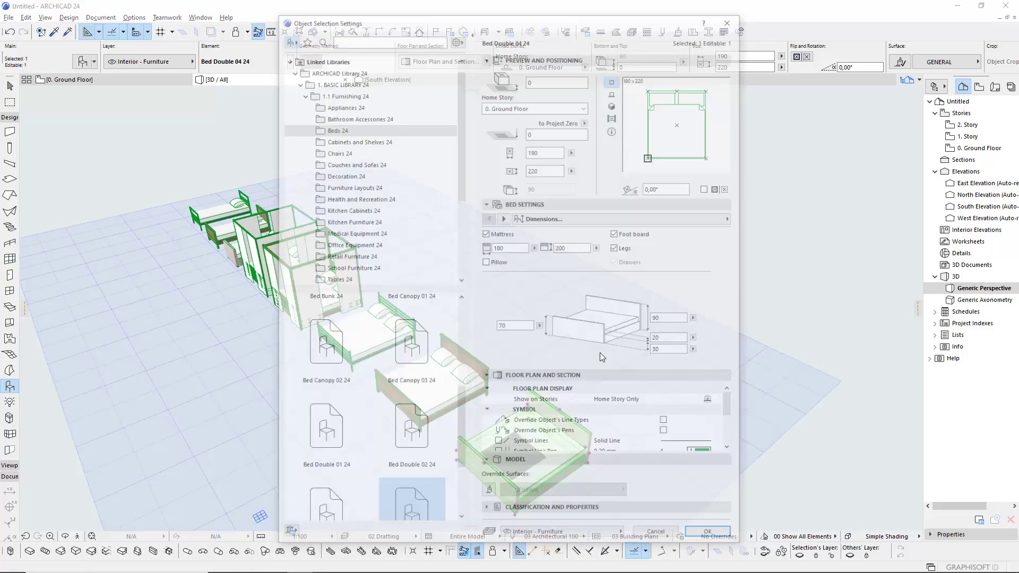
pyautogui.click(502, 218)
pyautogui.click(502, 218)
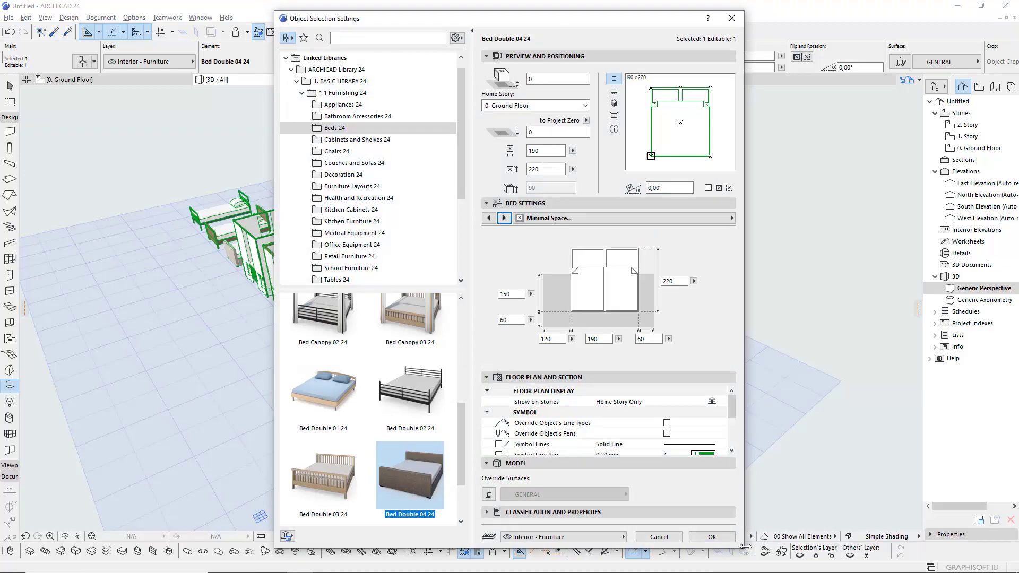
pyautogui.click(711, 536)
pyautogui.press('Escape')
# - Place a Bed Double 05 24 beside the Bed Double 04 24
pyautogui.hotkey('ctrl', 't')
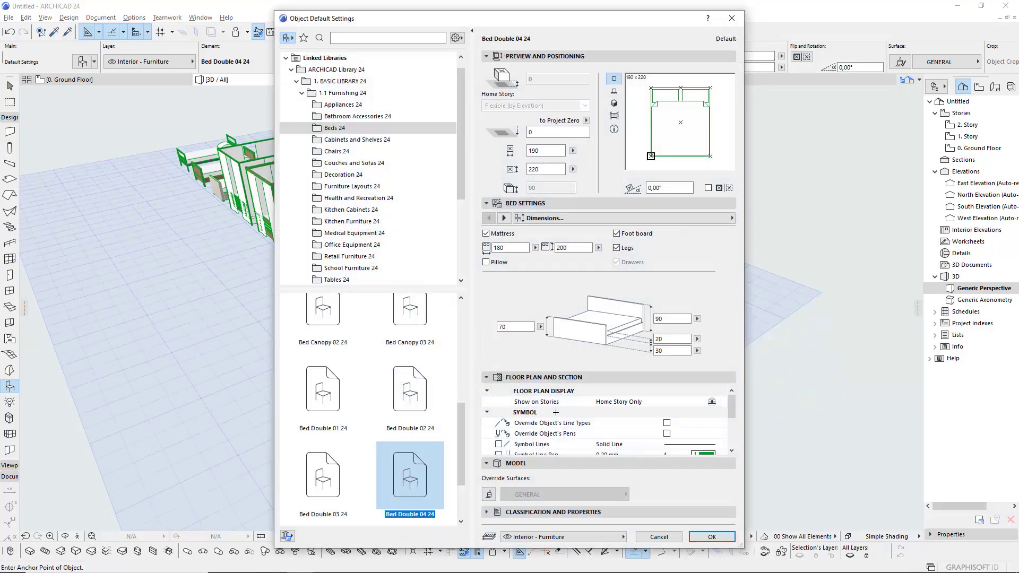
pyautogui.click(318, 467)
pyautogui.scroll(-2, 322, 478)
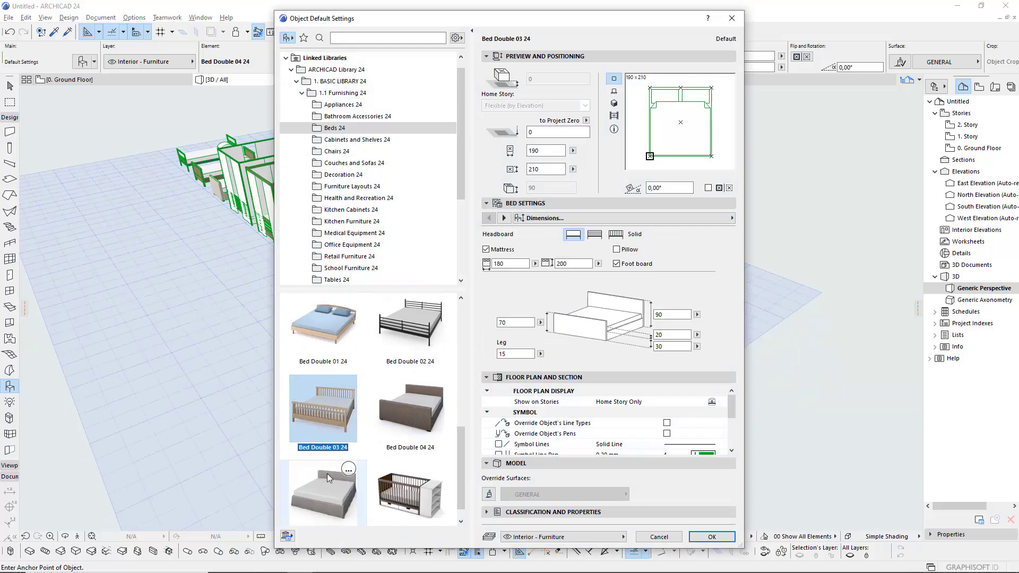
pyautogui.click(327, 474)
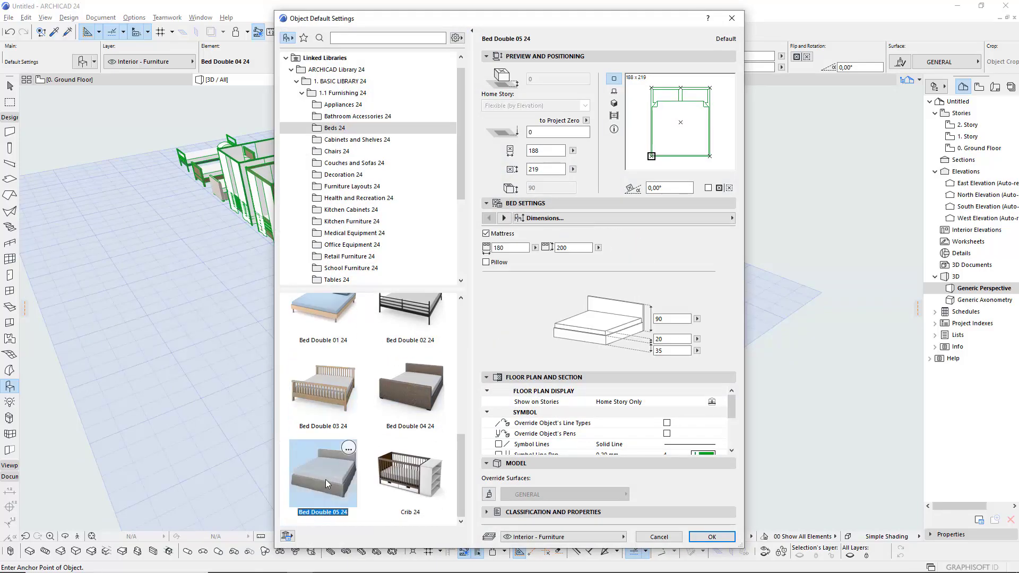
pyautogui.click(721, 541)
pyautogui.click(536, 432)
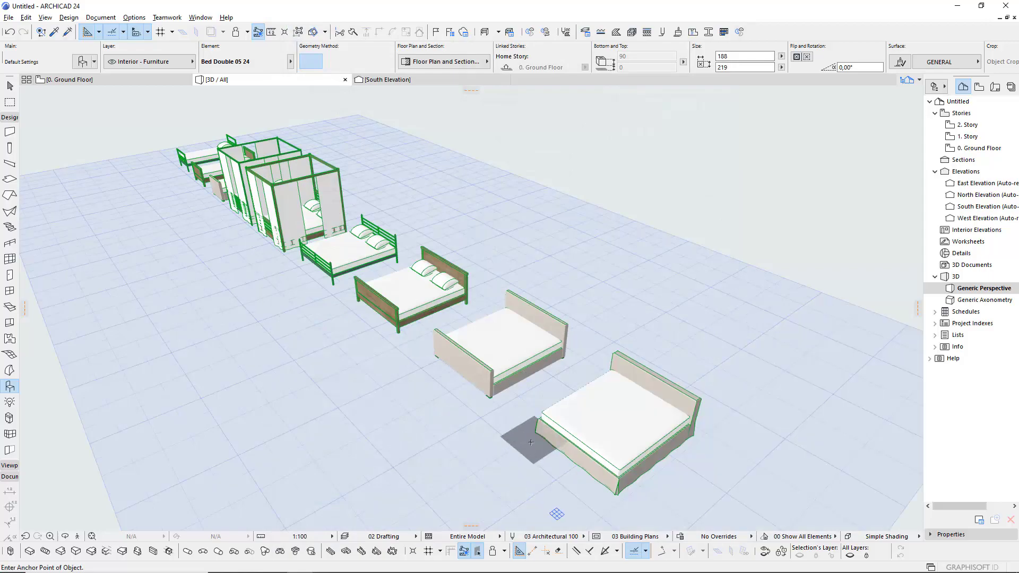
pyautogui.moveTo(536, 433)
pyautogui.keyDown('shift'); pyautogui.mouseDown(button='middle')
pyautogui.moveTo(583, 456)
pyautogui.moveTo(619, 451)
pyautogui.mouseUp(button='middle'); pyautogui.keyUp('shift')
pyautogui.scroll(5, 681, 260)
pyautogui.scroll(3, 680, 260)
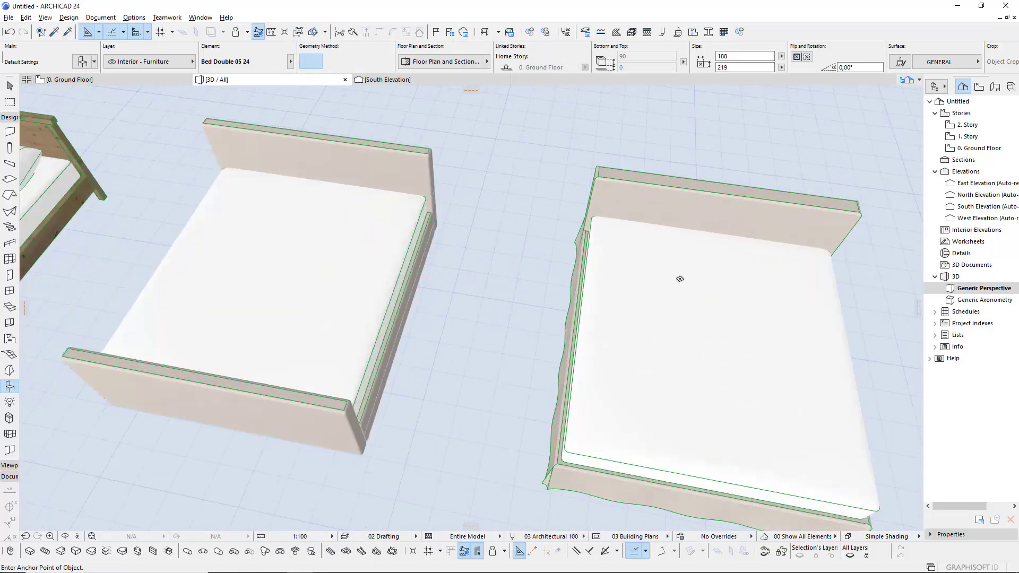
pyautogui.moveTo(678, 277)
pyautogui.keyDown('shift'); pyautogui.mouseDown(button='middle')
pyautogui.moveTo(732, 314)
pyautogui.moveTo(660, 419)
pyautogui.mouseUp(button='middle'); pyautogui.keyUp('shift')
pyautogui.scroll(3, 584, 164)
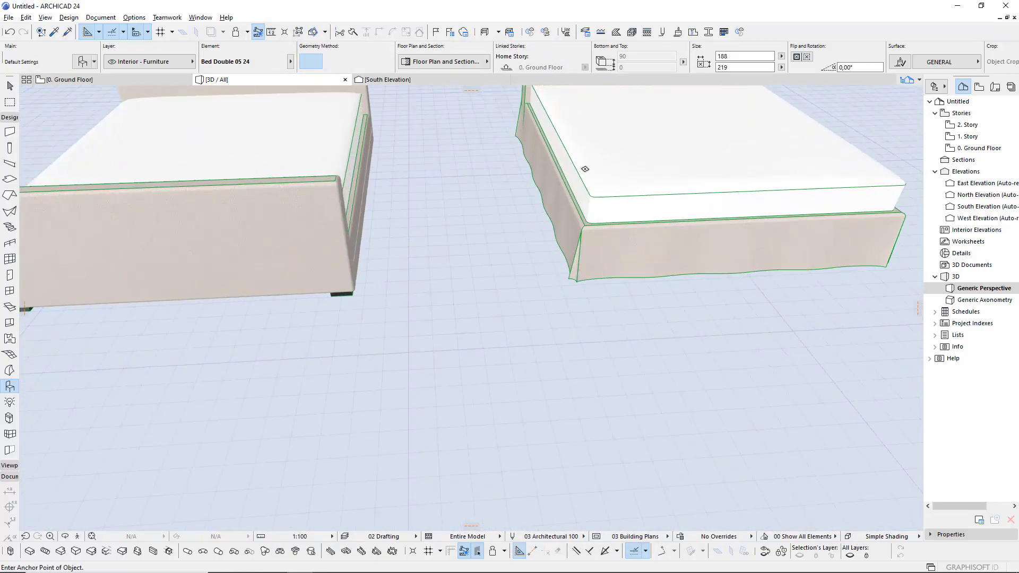
pyautogui.scroll(5, 577, 246)
pyautogui.scroll(-4, 582, 272)
pyautogui.scroll(1, 606, 296)
pyautogui.scroll(-5, 607, 296)
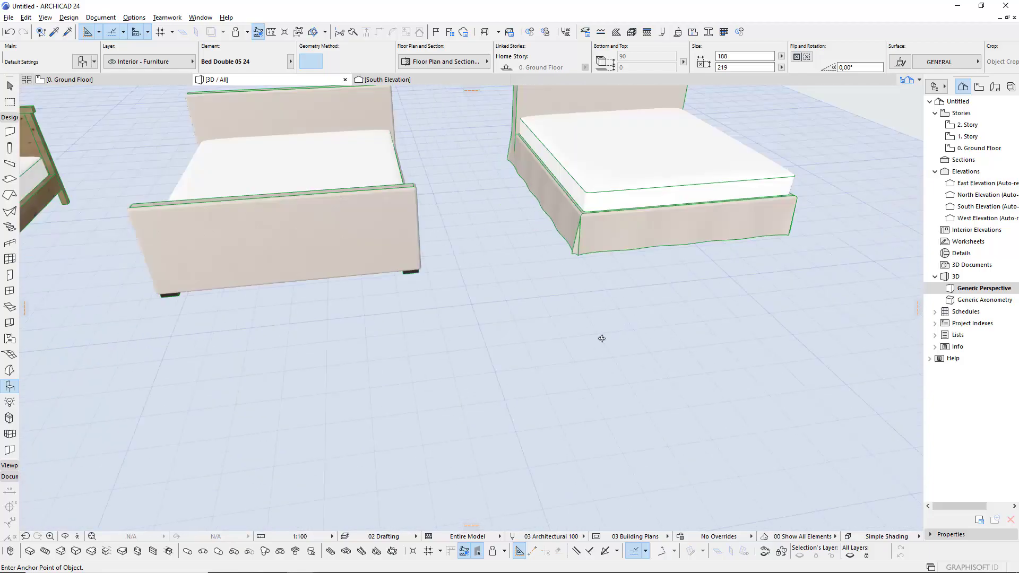
pyautogui.scroll(-3, 600, 339)
# - On the ground floor plan, select the nine beds and move them to the lower left
pyautogui.press('F2')
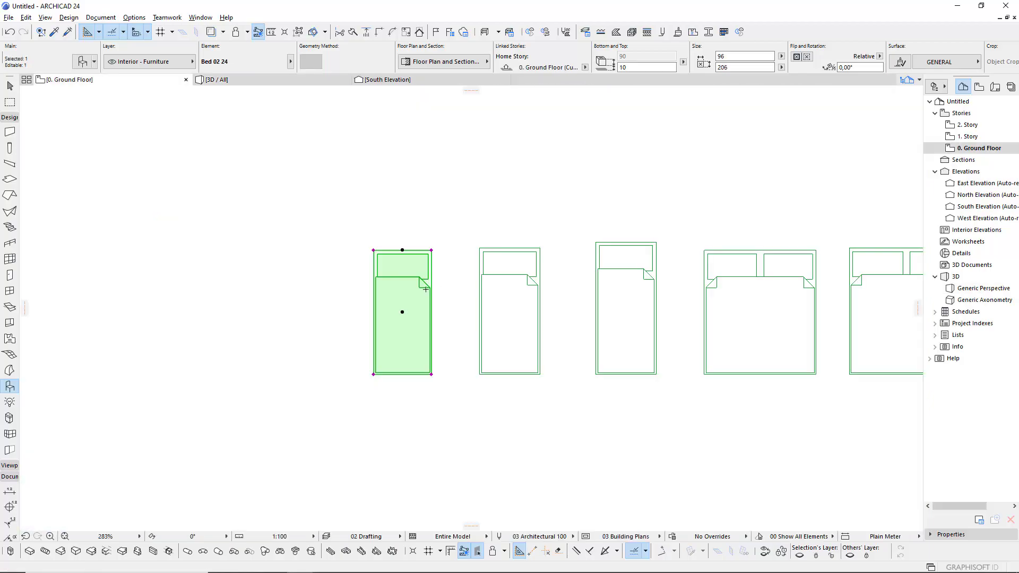
pyautogui.keyDown('shift'); pyautogui.moveTo(371, 384); pyautogui.dragTo(749, 288); pyautogui.keyUp('shift')
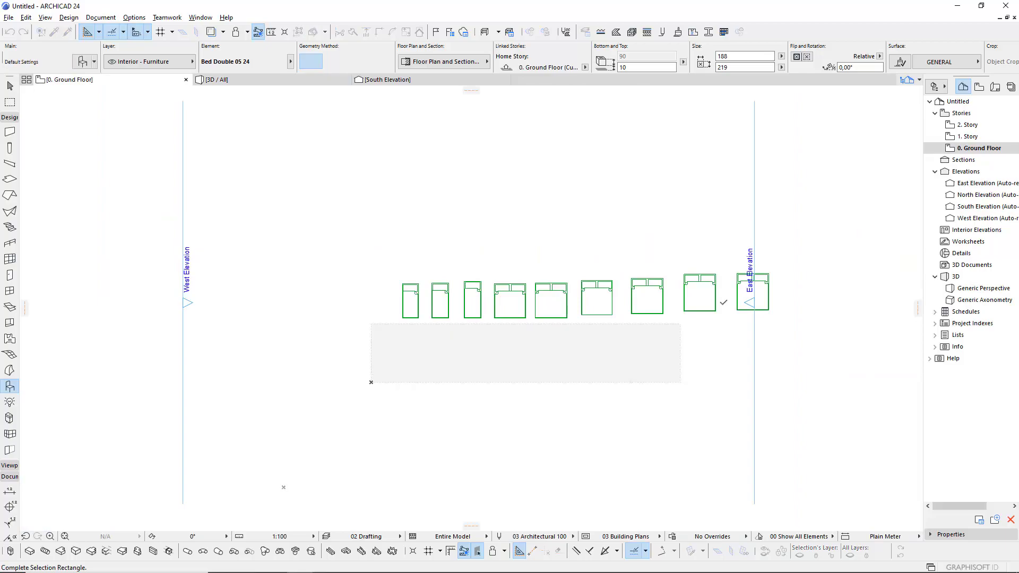
pyautogui.keyDown('shift'); pyautogui.click(750, 288); pyautogui.keyUp('shift')
pyautogui.scroll(-5, 605, 276)
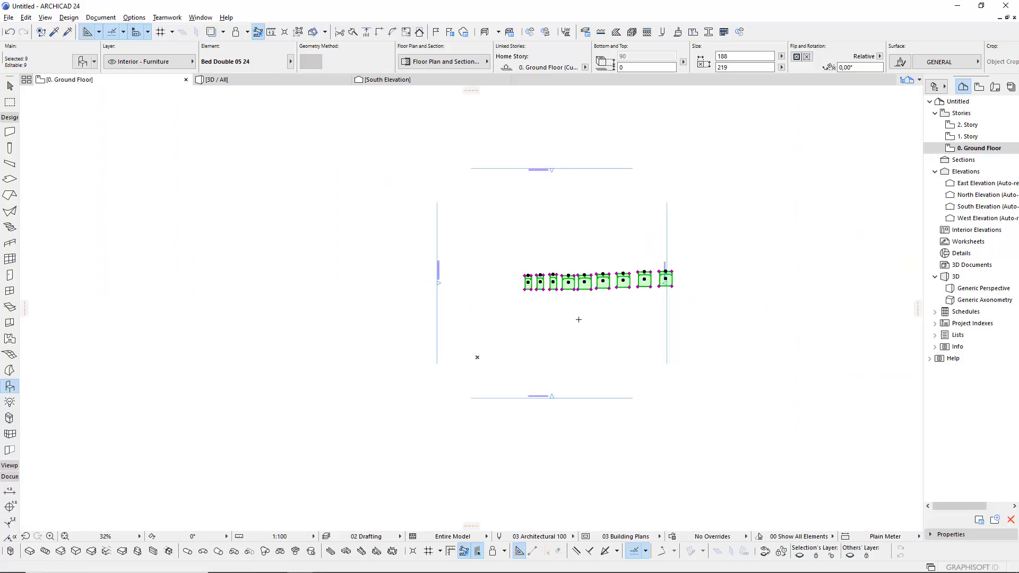
pyautogui.click(543, 331)
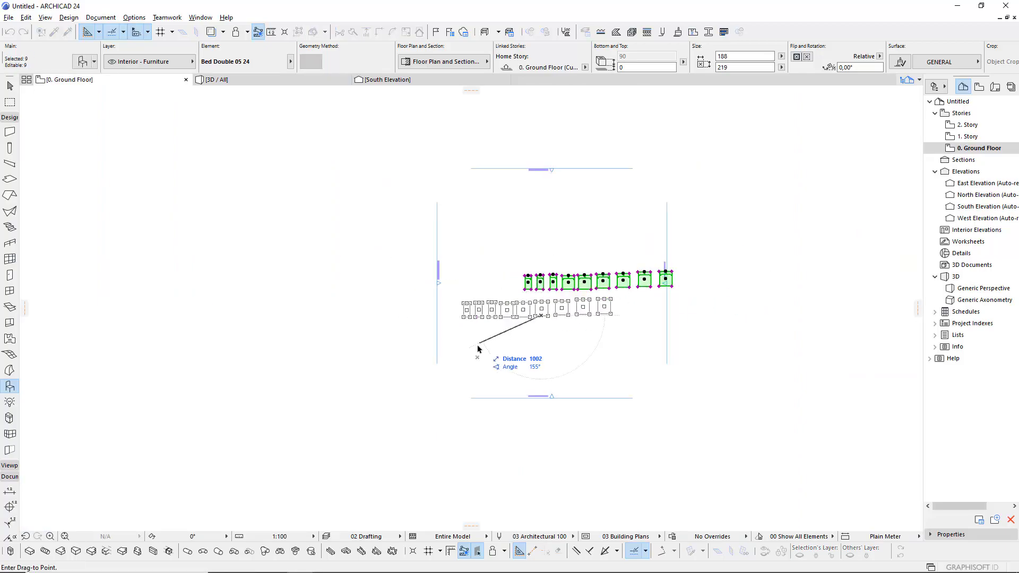
pyautogui.click(499, 388)
pyautogui.scroll(3, 600, 376)
pyautogui.scroll(2, 666, 348)
# - Select the four rightmost double beds, look through the model view display options, then deselect
pyautogui.click(431, 328)
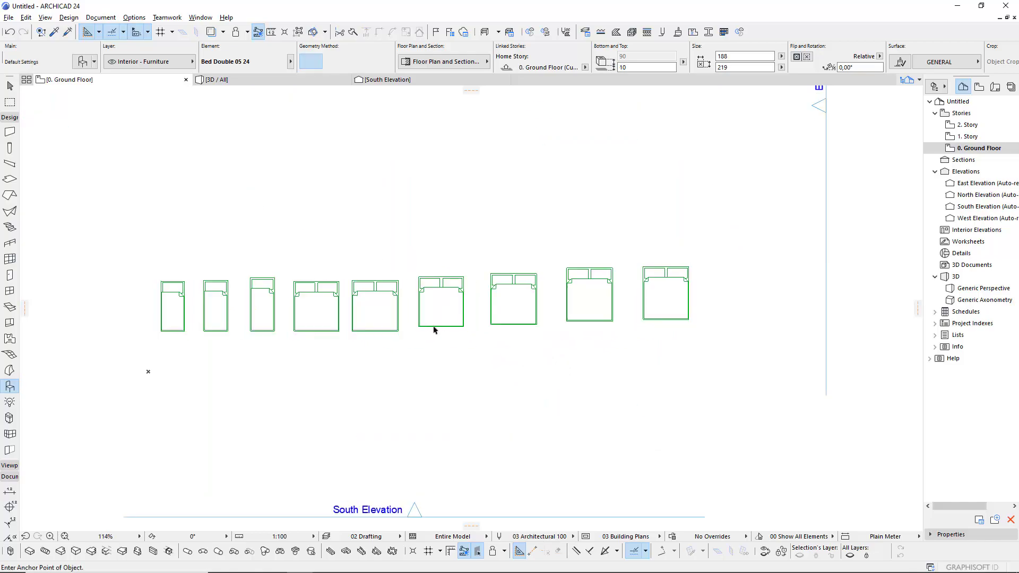
pyautogui.moveTo(430, 356); pyautogui.dragTo(767, 224)
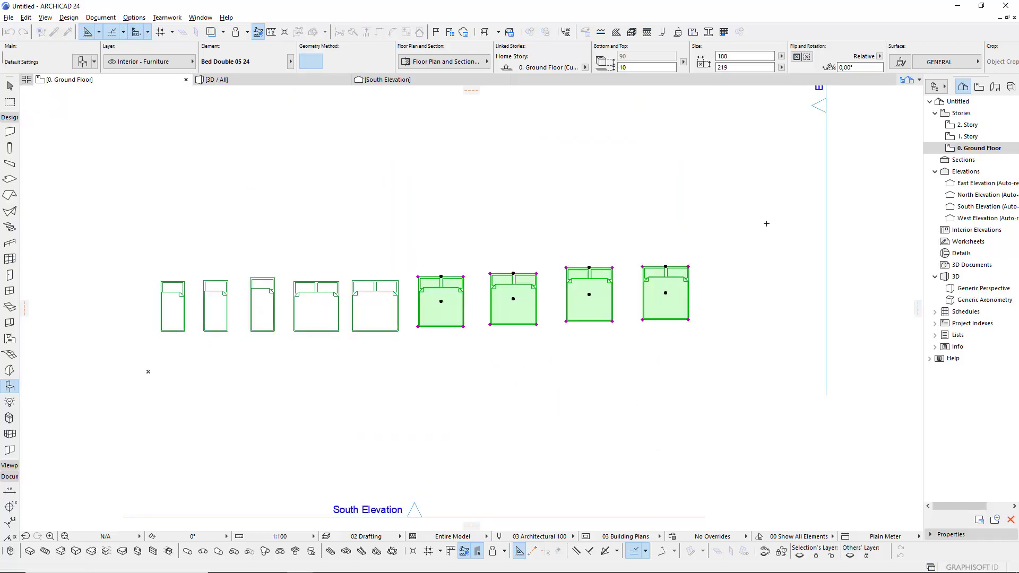
pyautogui.click(100, 18)
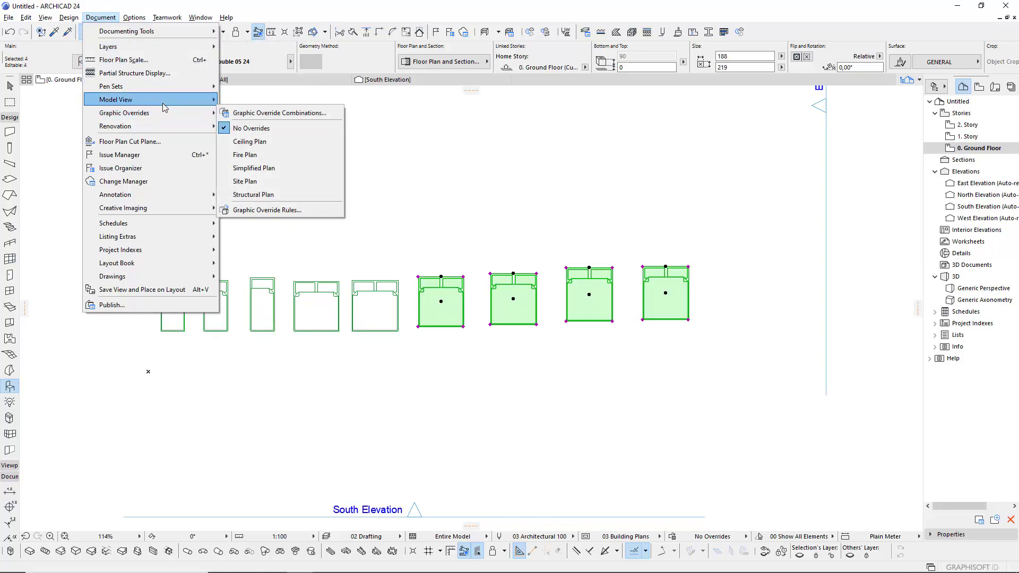
pyautogui.moveTo(110, 86)
pyautogui.click(596, 246)
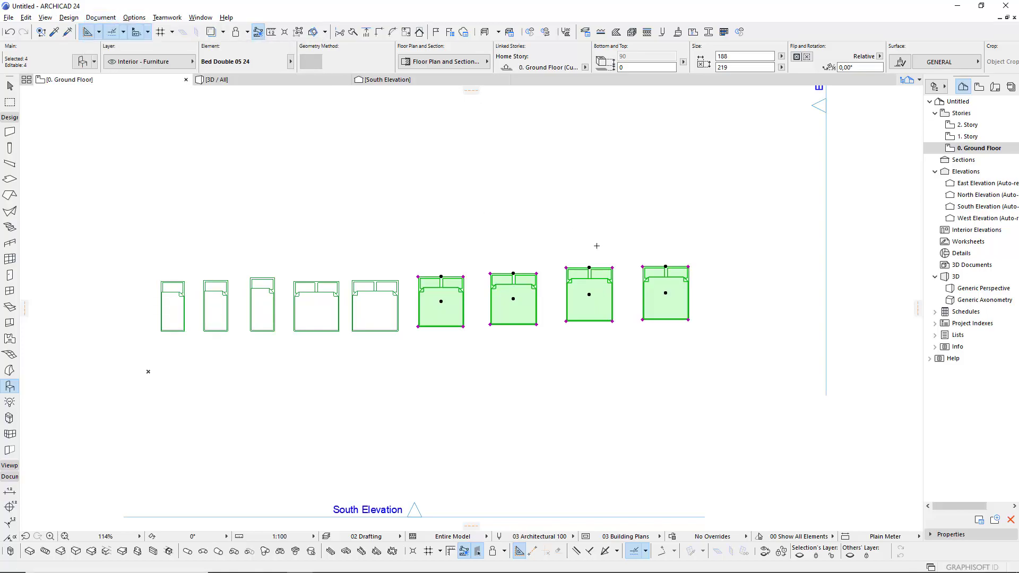
pyautogui.press('Escape')
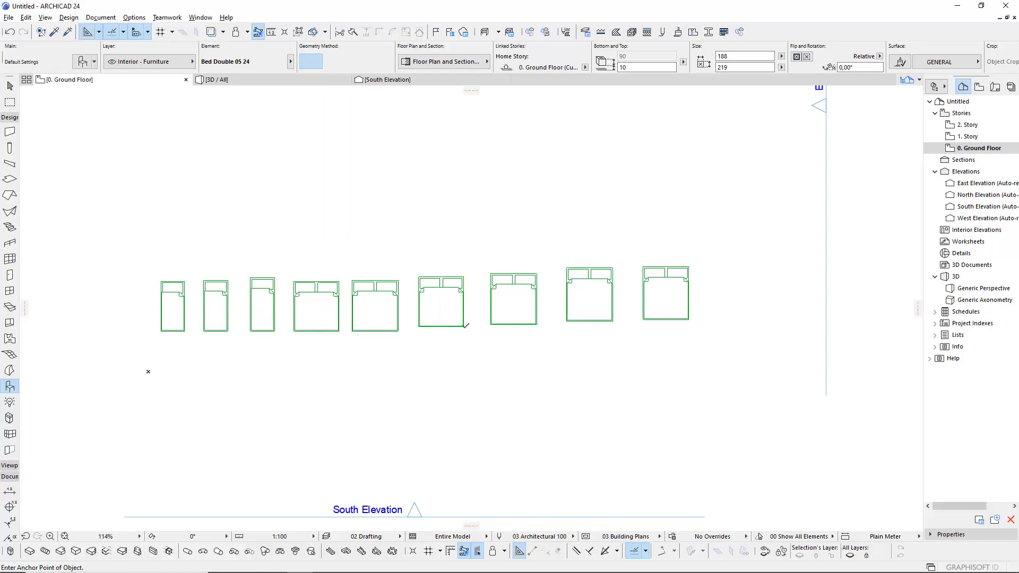
# - Nudge Bed Double 04 24 slightly left, after abandoning moves of the other double beds
pyautogui.keyDown('shift'); pyautogui.click(465, 325); pyautogui.keyUp('shift')
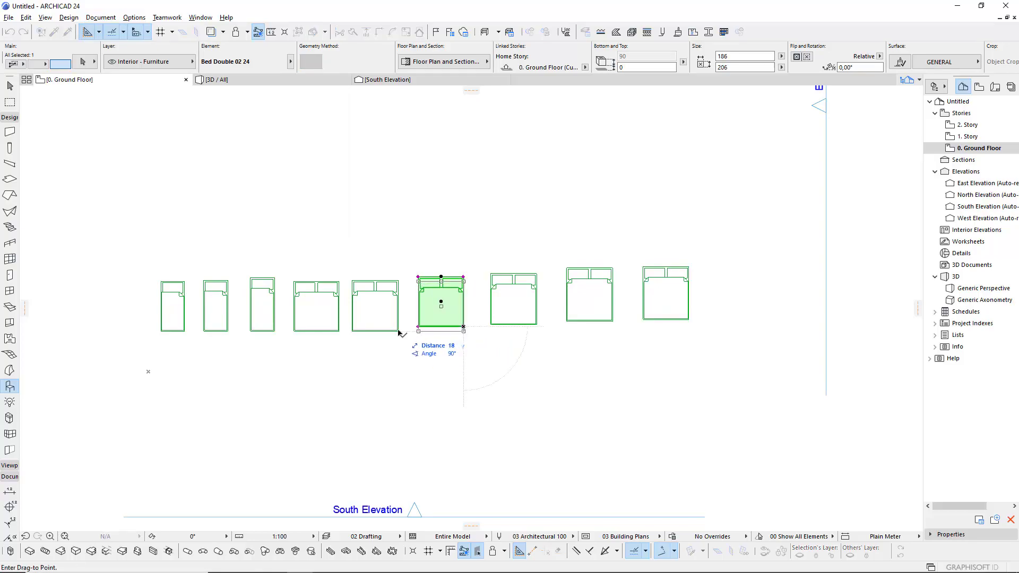
pyautogui.press('Escape')
pyautogui.keyDown('shift'); pyautogui.click(491, 325); pyautogui.keyUp('shift')
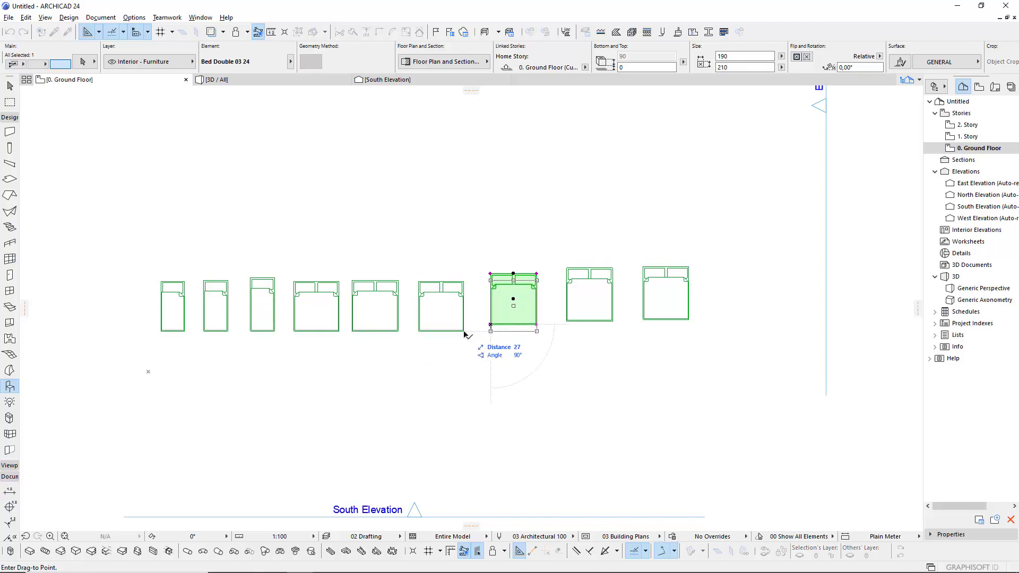
pyautogui.press('Escape')
pyautogui.keyDown('shift'); pyautogui.click(568, 321); pyautogui.keyUp('shift')
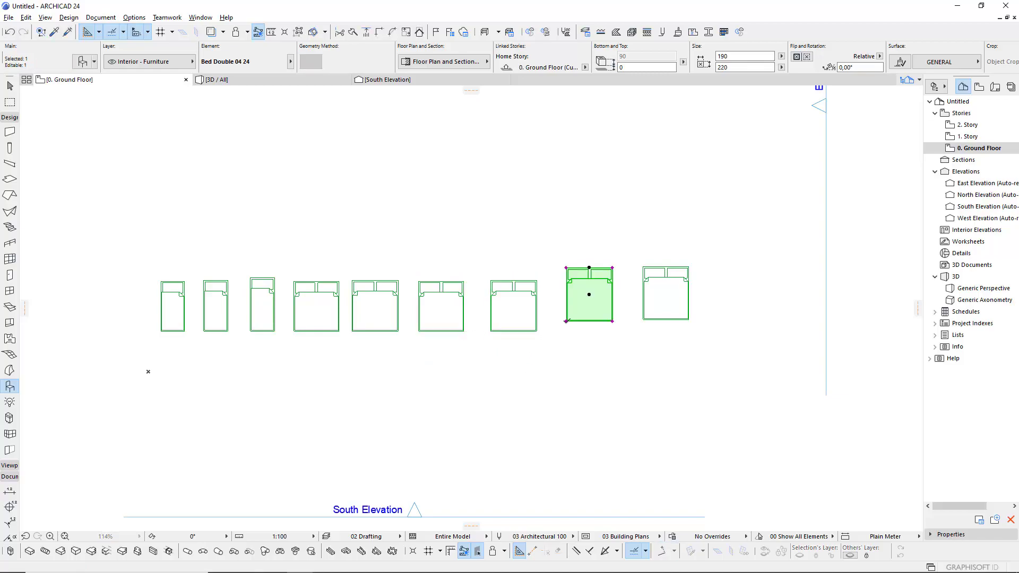
pyautogui.click(564, 333)
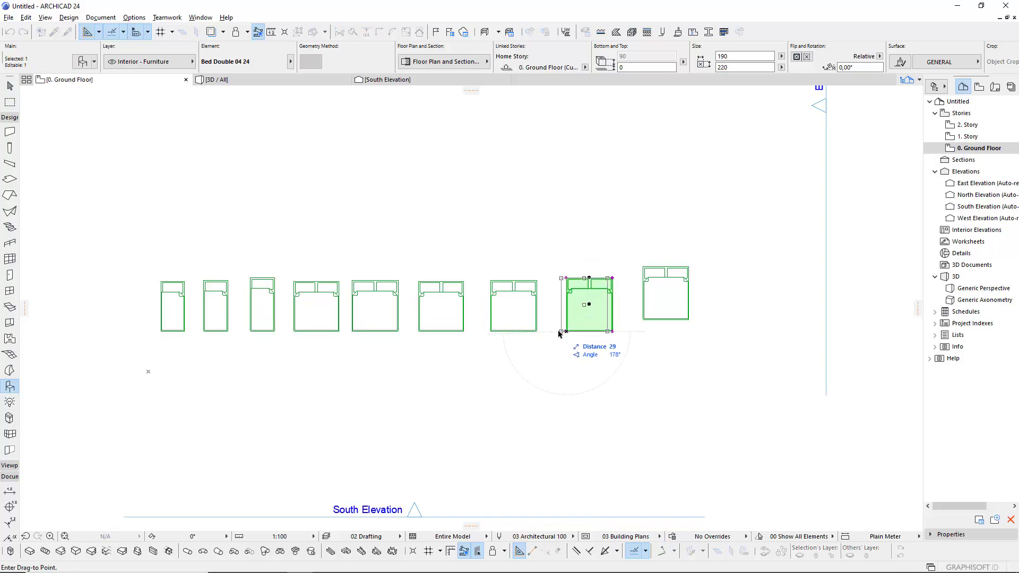
pyautogui.click(559, 334)
# - Drag Bed Double 05 24 left, closer to the other beds
pyautogui.keyDown('shift'); pyautogui.click(642, 320); pyautogui.keyUp('shift')
pyautogui.hotkey('ctrl', 'd')
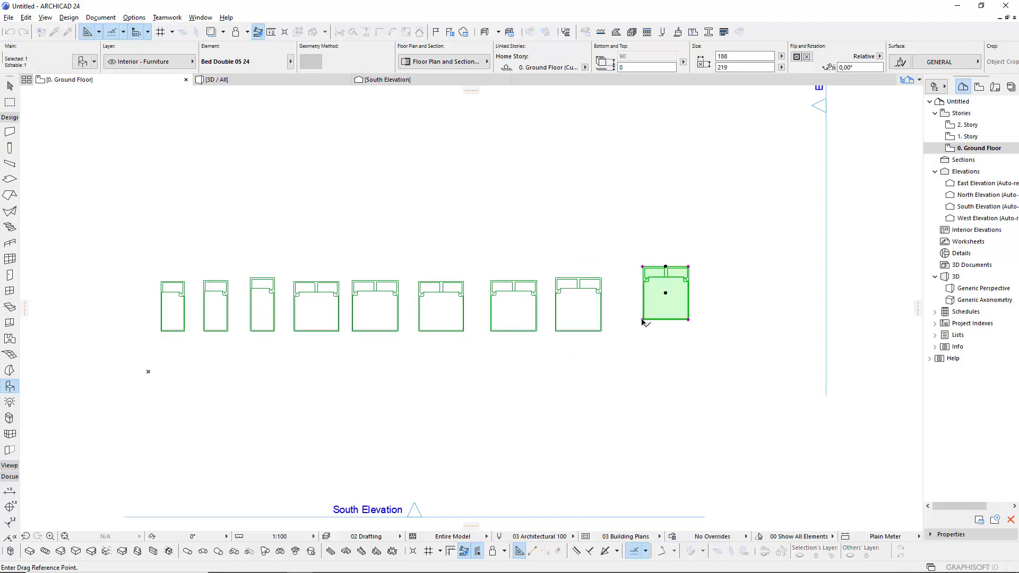
pyautogui.click(617, 331)
pyautogui.scroll(-2, 563, 340)
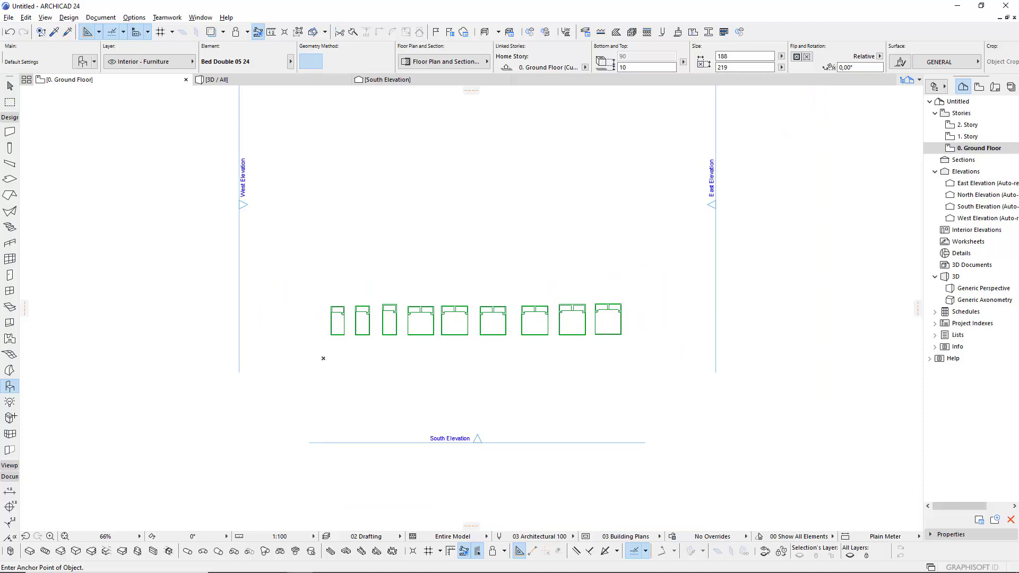
# - Choose Chest of Drawers 24 from Cabinets and Shelves 24 and place it above the bed row
pyautogui.click(91, 62)
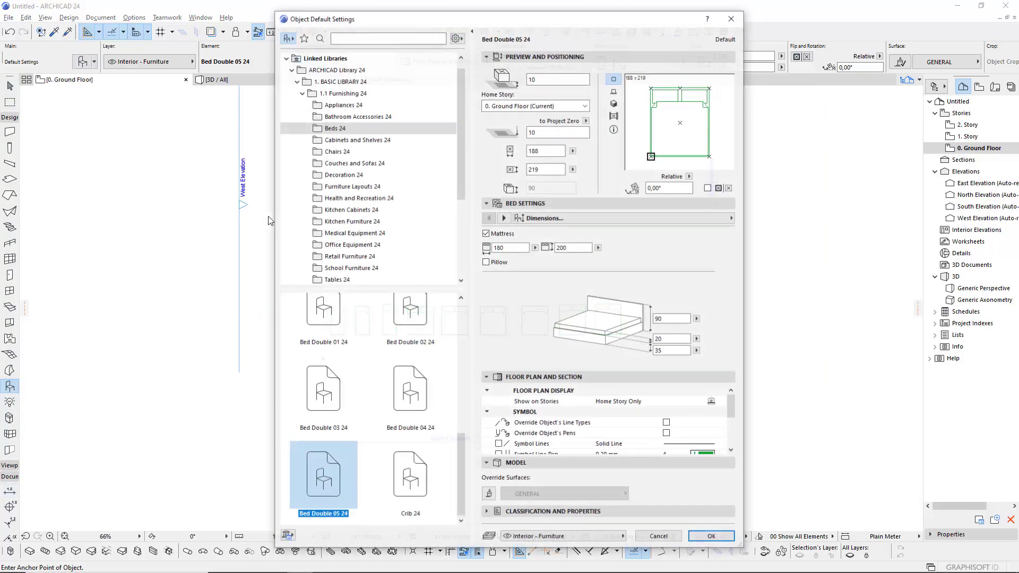
pyautogui.click(340, 139)
pyautogui.scroll(-2, 392, 360)
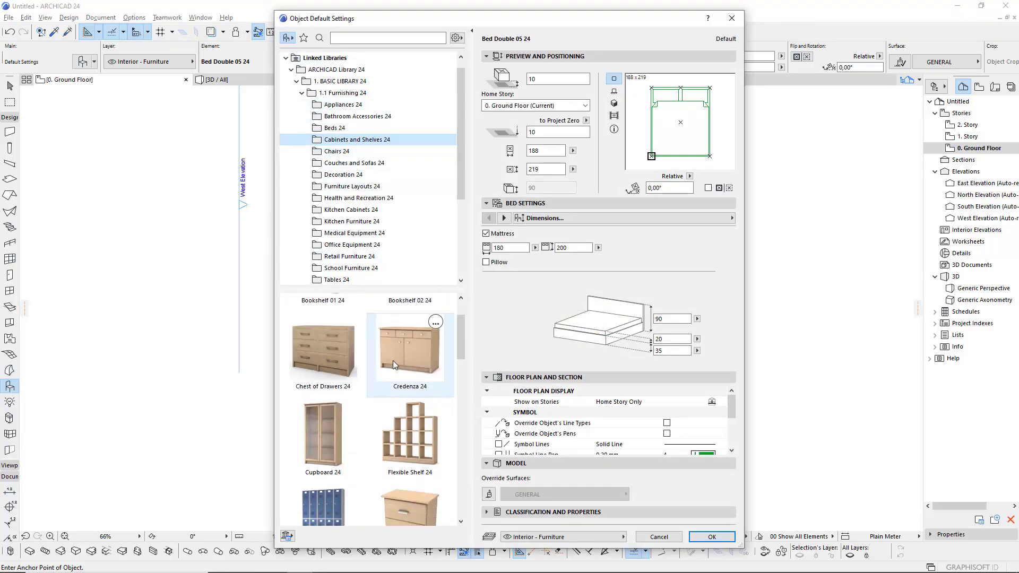
pyautogui.click(329, 355)
pyautogui.scroll(-3, 326, 355)
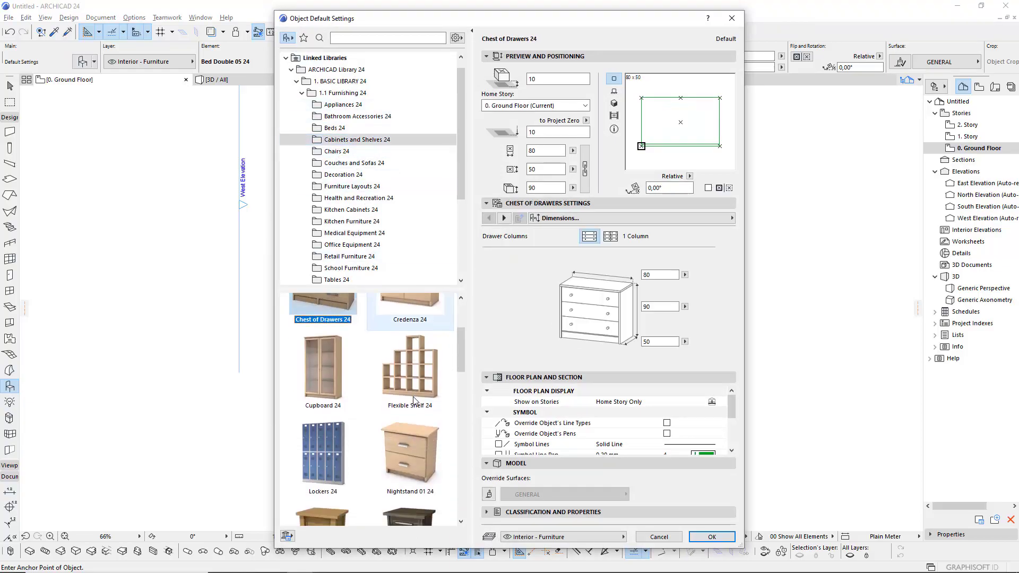
pyautogui.click(711, 537)
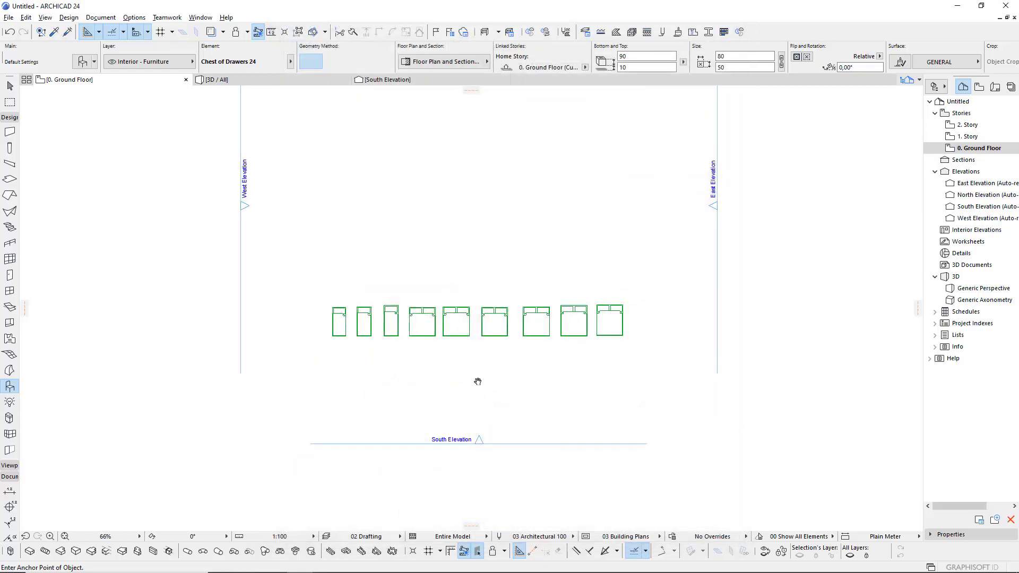
pyautogui.scroll(2, 478, 379)
pyautogui.scroll(2, 409, 282)
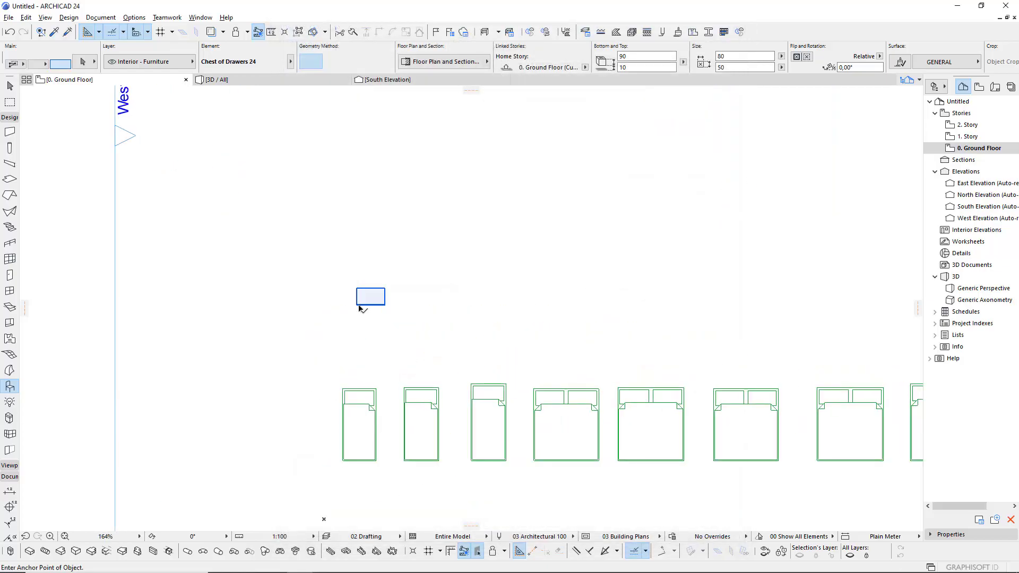
pyautogui.moveTo(357, 304); pyautogui.dragTo(343, 333)
pyautogui.click(348, 338)
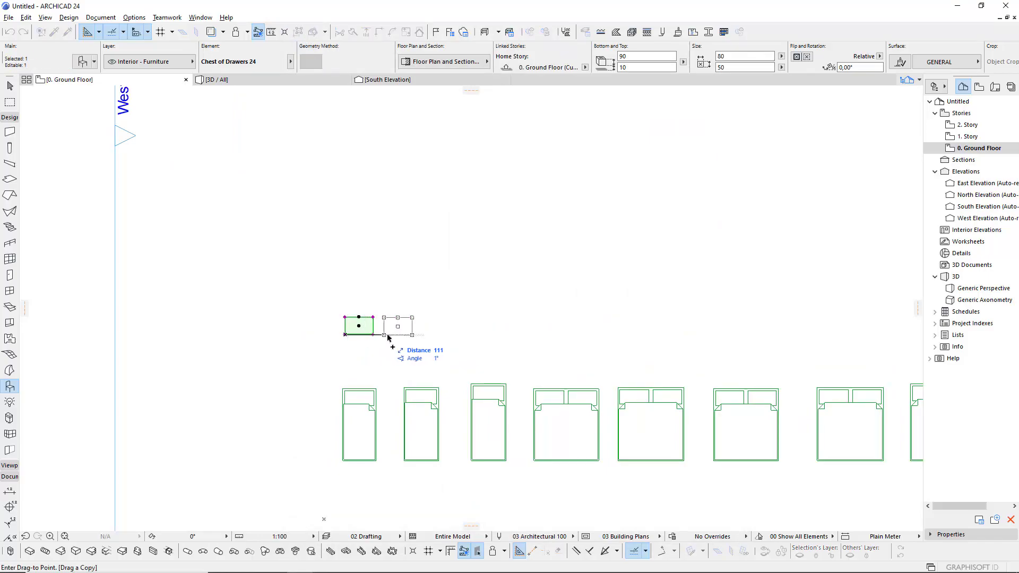
# - Place a copy of the chest to its right and change it to Nightstand 02 24
pyautogui.click(409, 335)
pyautogui.hotkey('ctrl', 't')
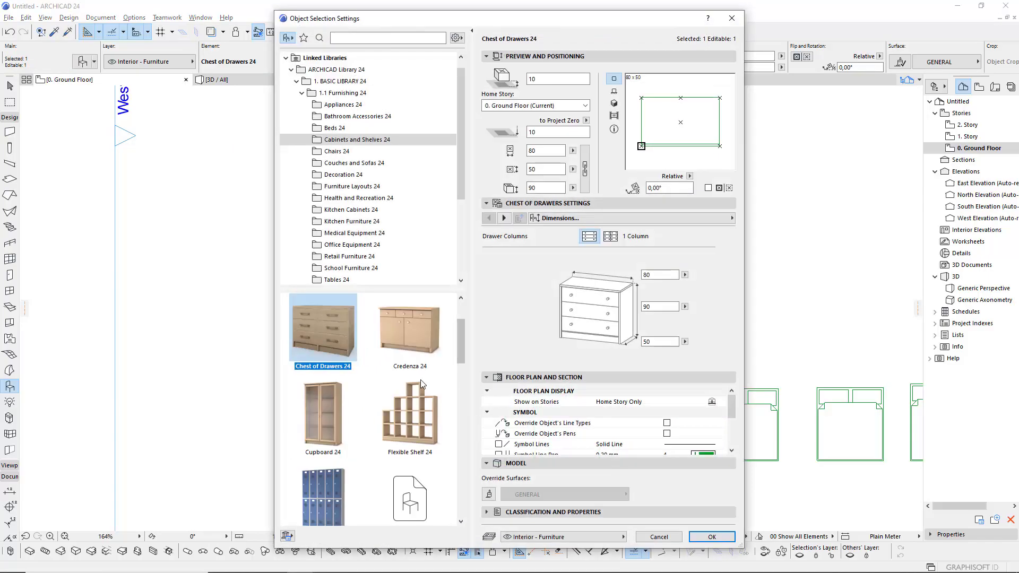
pyautogui.scroll(-2, 330, 379)
pyautogui.scroll(-1, 426, 465)
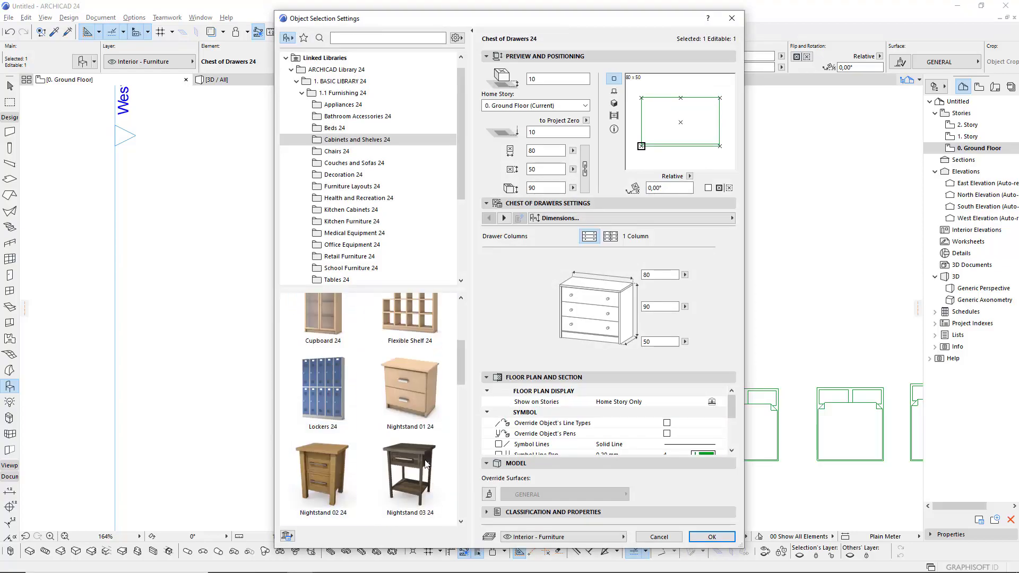
pyautogui.click(425, 465)
pyautogui.click(312, 468)
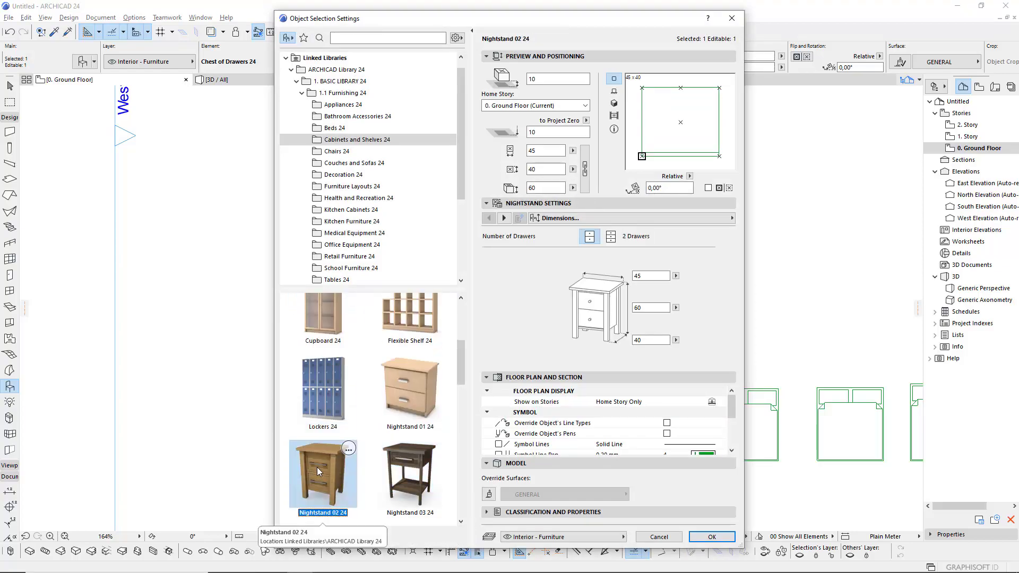
pyautogui.click(695, 541)
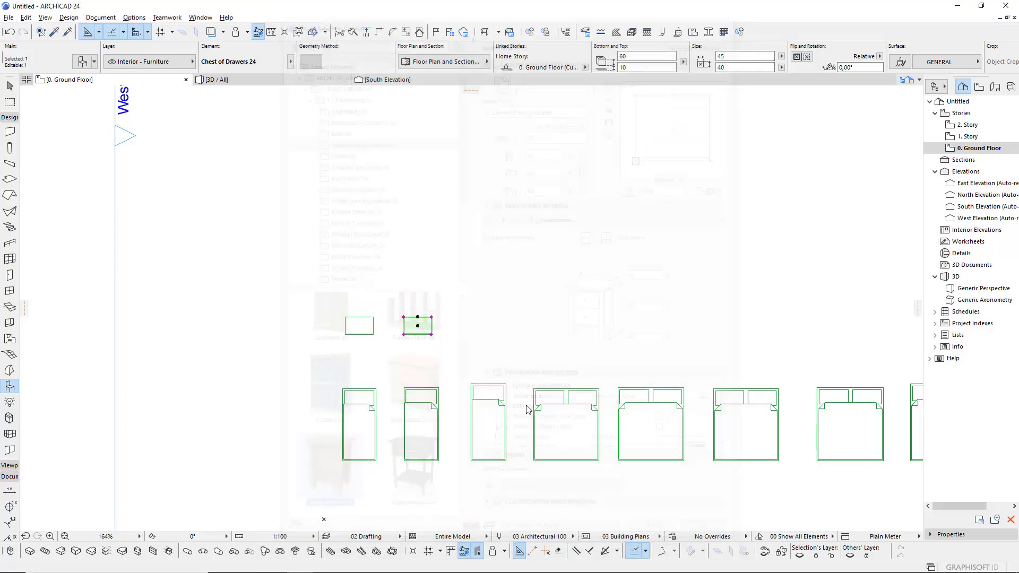
# - Copy the nightstand further right and pick Nightstand 03 24 for the copy
pyautogui.click(406, 334)
pyautogui.click(450, 335)
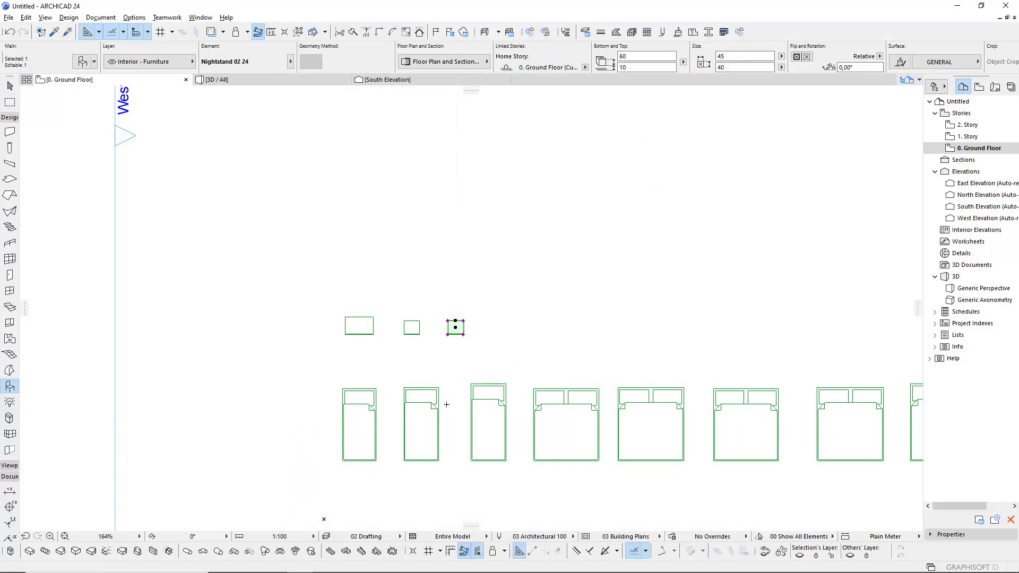
pyautogui.doubleClick(457, 328)
pyautogui.scroll(-2, 406, 434)
pyautogui.scroll(-1, 371, 434)
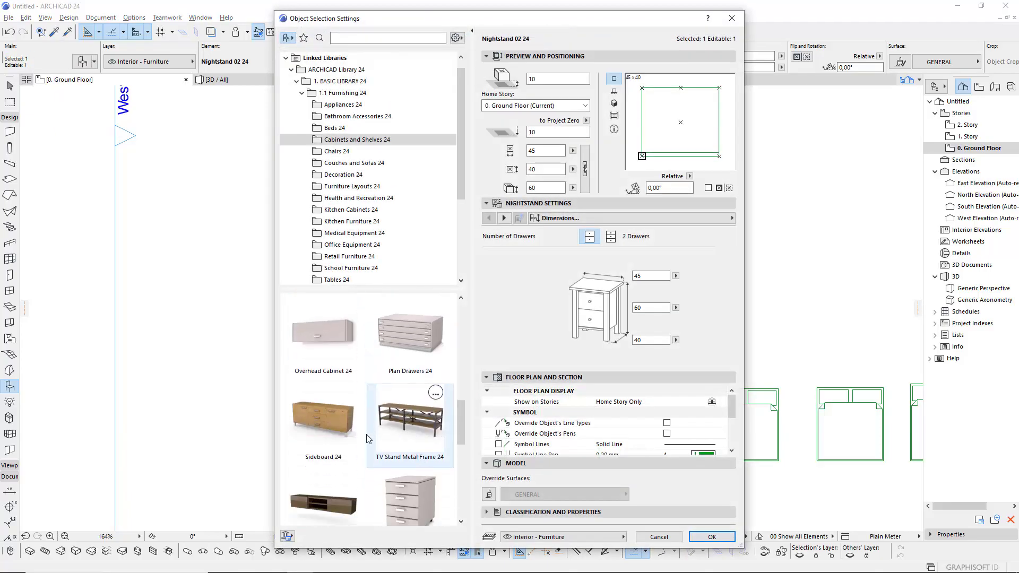
pyautogui.scroll(2, 366, 434)
pyautogui.scroll(2, 380, 386)
pyautogui.scroll(-1, 380, 386)
pyautogui.scroll(4, 392, 371)
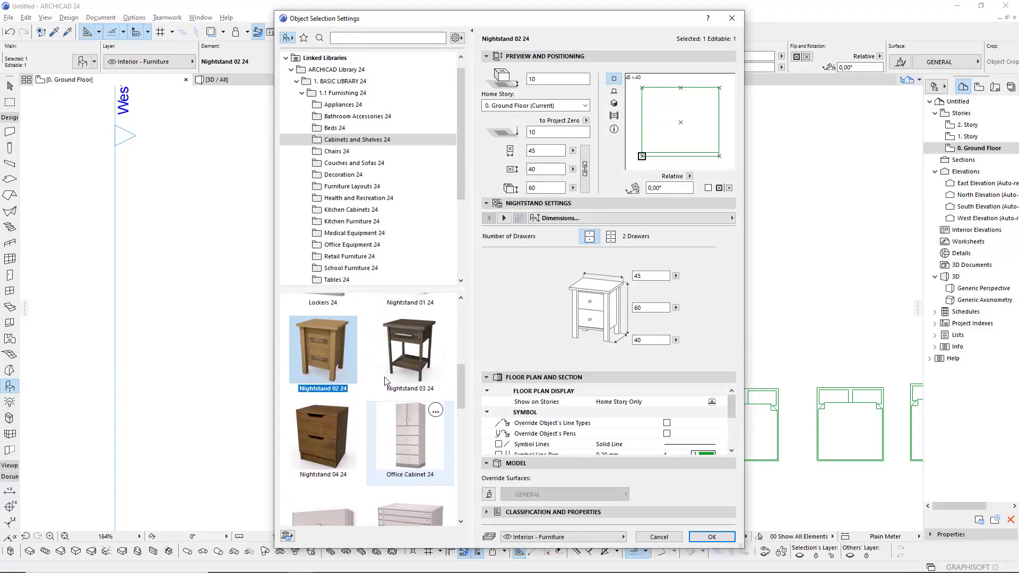
pyautogui.click(404, 364)
# - Make the copy Nightstand 03 24, then add a further copy as Nightstand 04 24
pyautogui.click(712, 536)
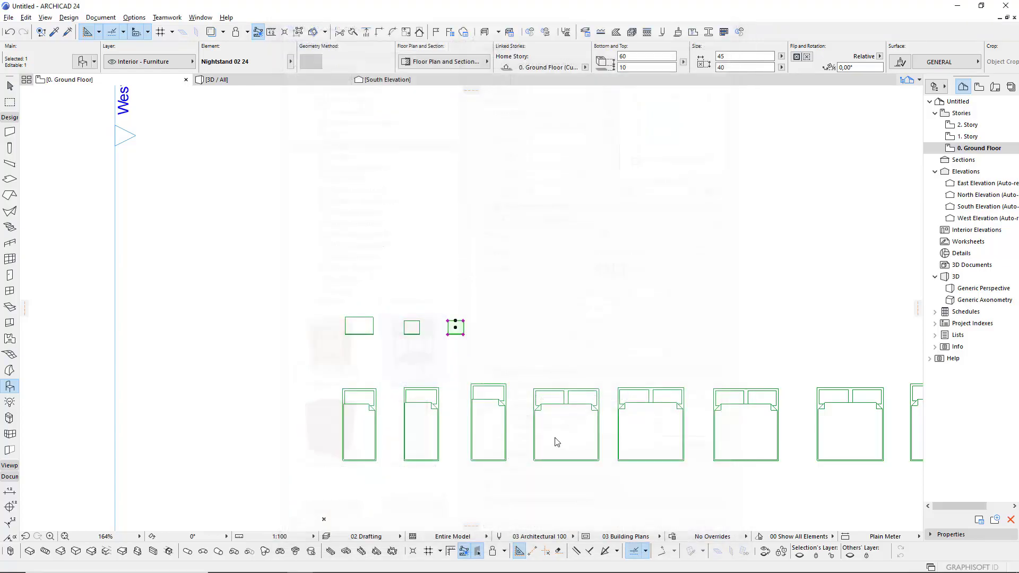
pyautogui.click(448, 336)
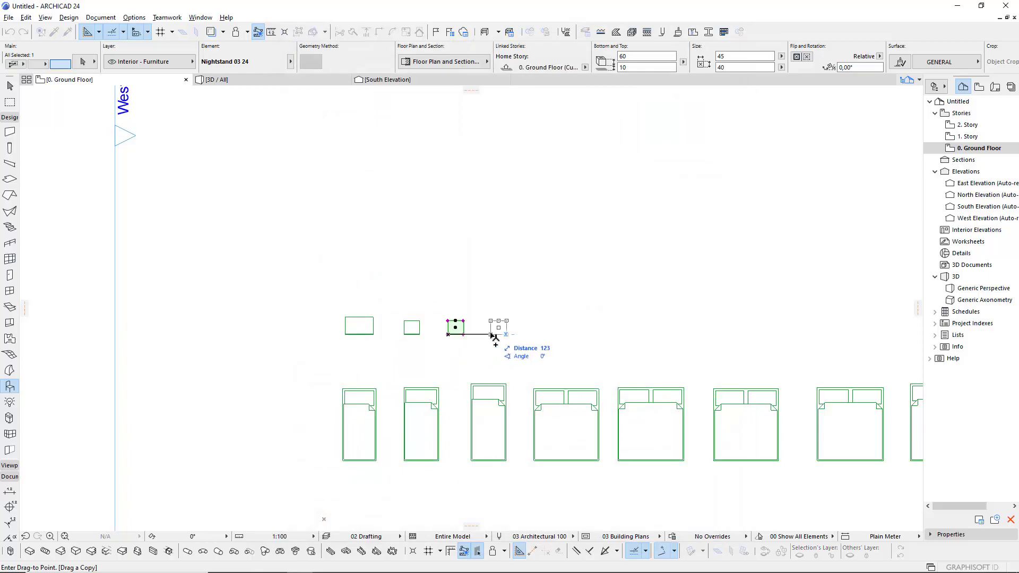
pyautogui.click(488, 335)
pyautogui.hotkey('ctrl', 't')
pyautogui.click(330, 407)
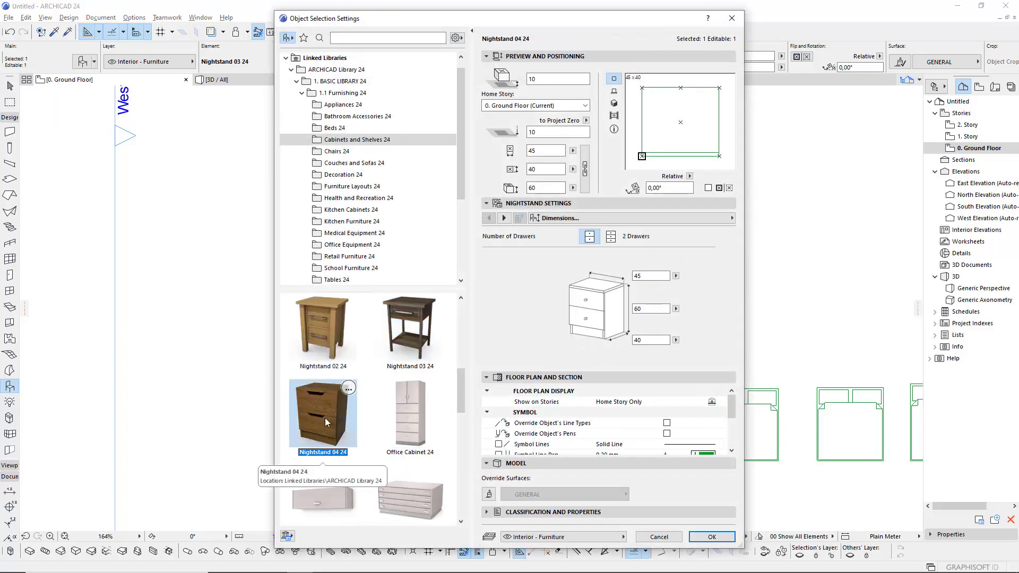
pyautogui.click(708, 537)
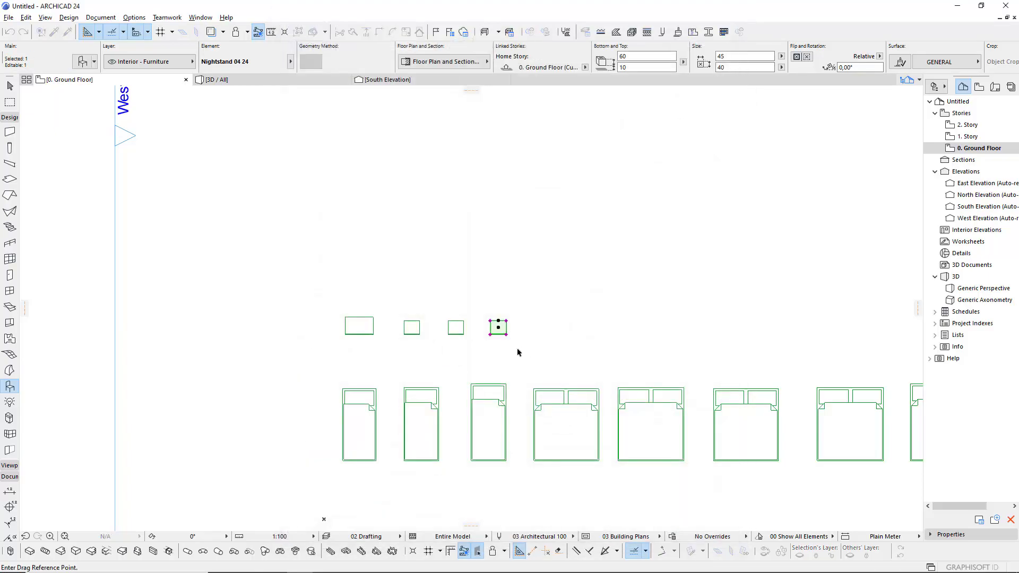
# - Add two more copies to the right as Sideboard 24 and TV Stand Metal Frame 24
pyautogui.click(547, 348)
pyautogui.hotkey('ctrl', 't')
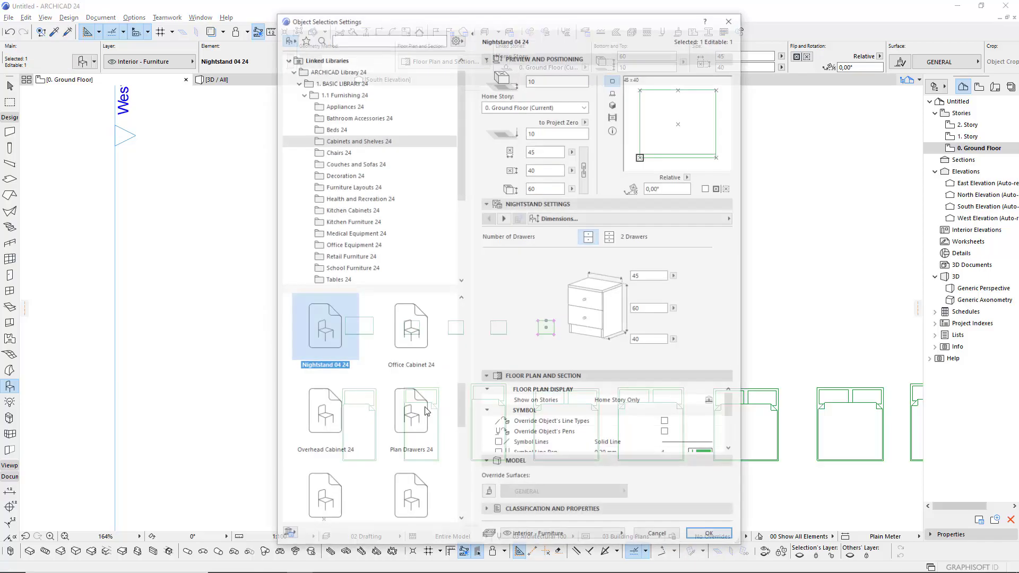
pyautogui.click(321, 451)
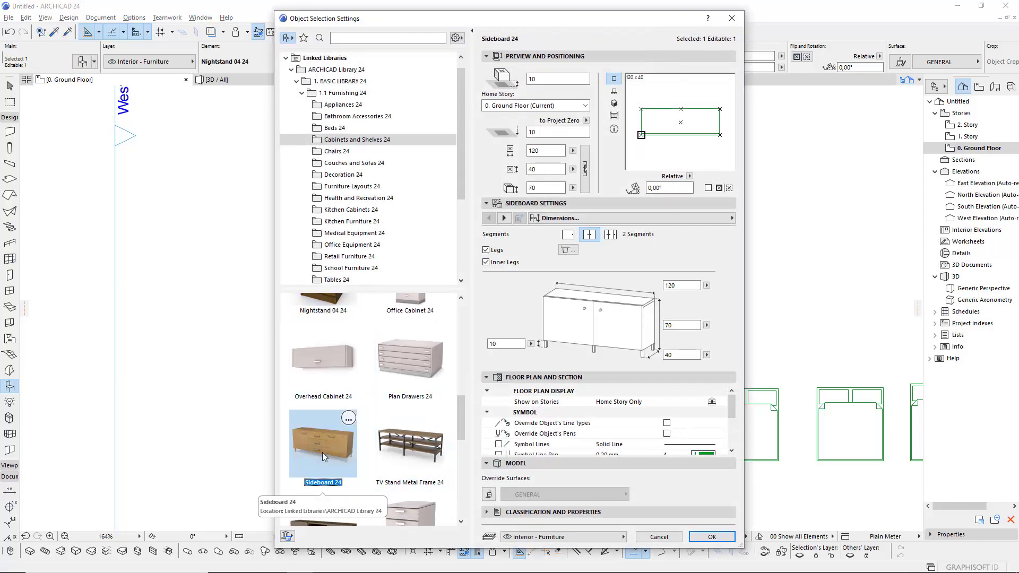
pyautogui.click(708, 538)
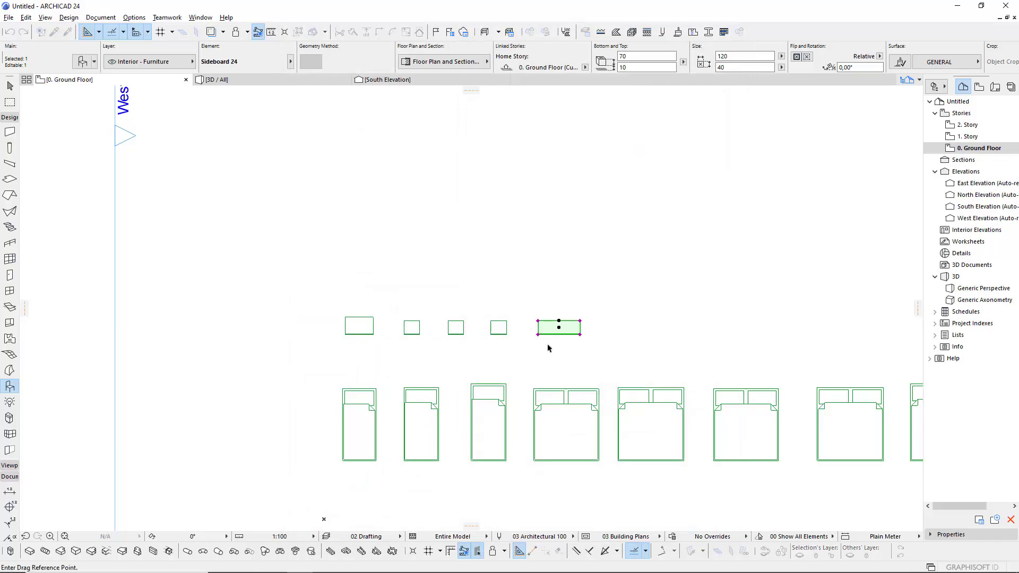
pyautogui.click(609, 348)
pyautogui.hotkey('ctrl', 't')
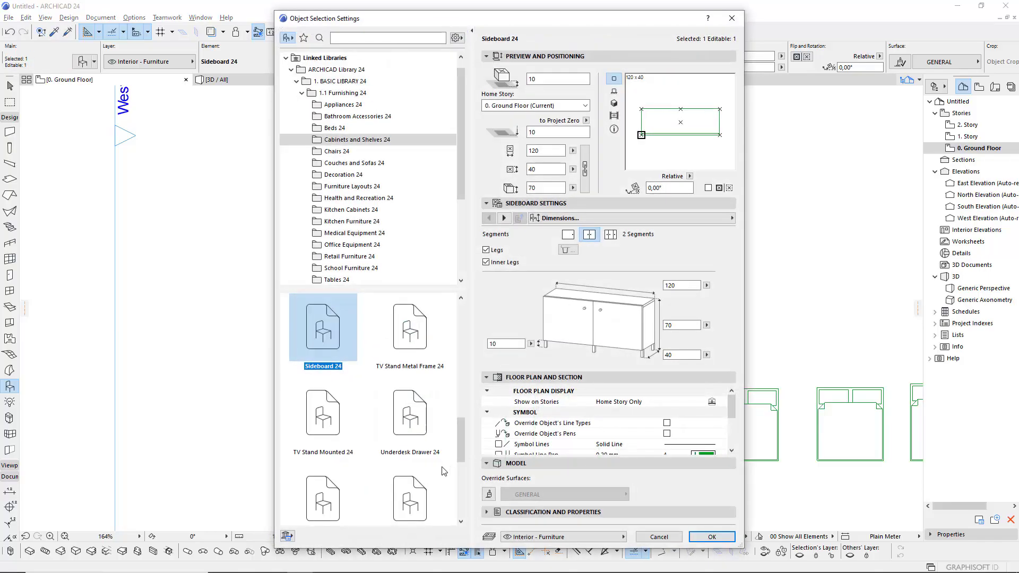
pyautogui.click(410, 326)
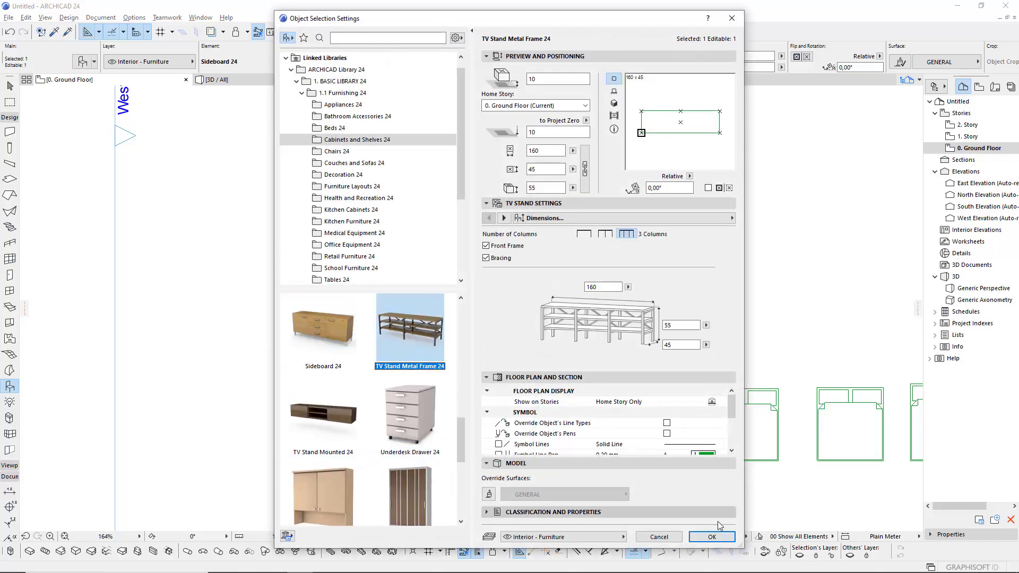
pyautogui.click(713, 537)
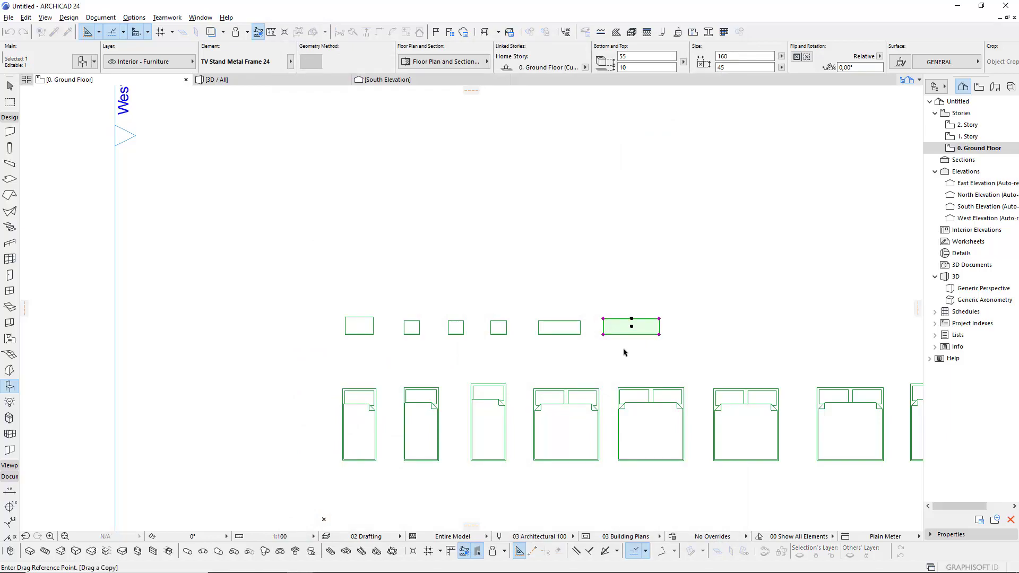
# - Copy the TV stand right as TV Stand Mounted 24, then add another copy at the row's end
pyautogui.click(624, 352)
pyautogui.click(694, 353)
pyautogui.scroll(-2, 637, 361)
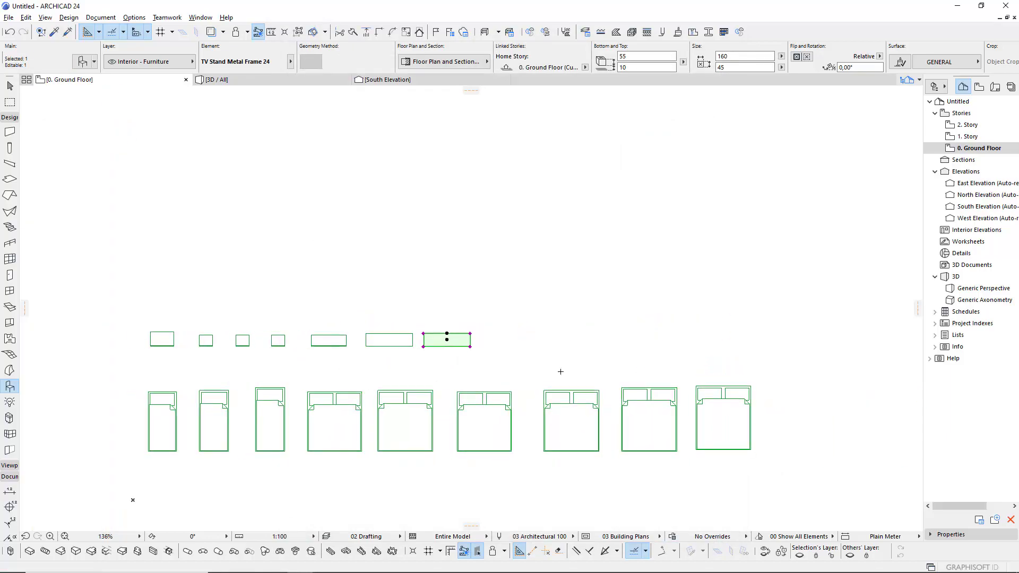
pyautogui.hotkey('ctrl', 't')
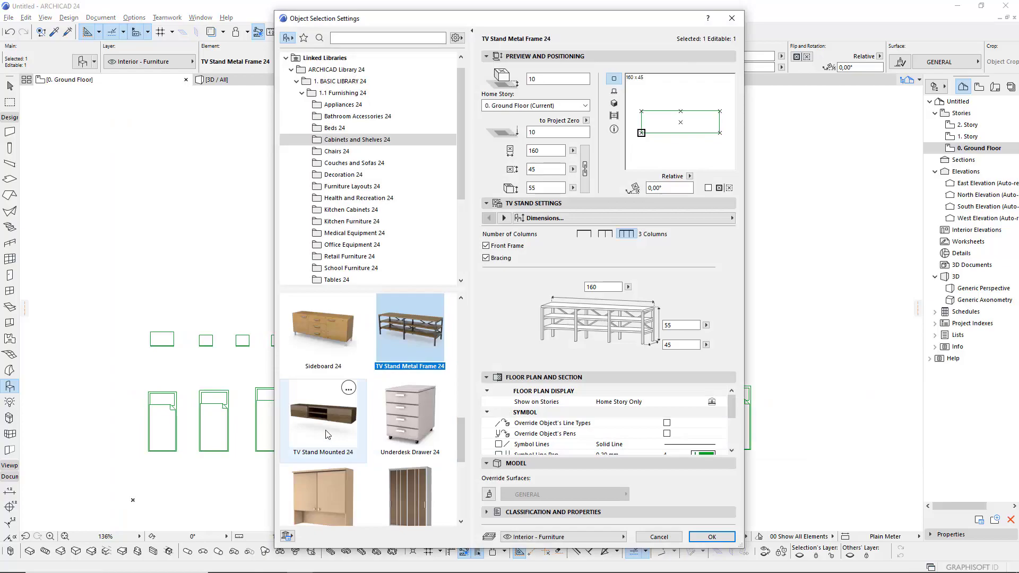
pyautogui.click(323, 413)
pyautogui.click(721, 537)
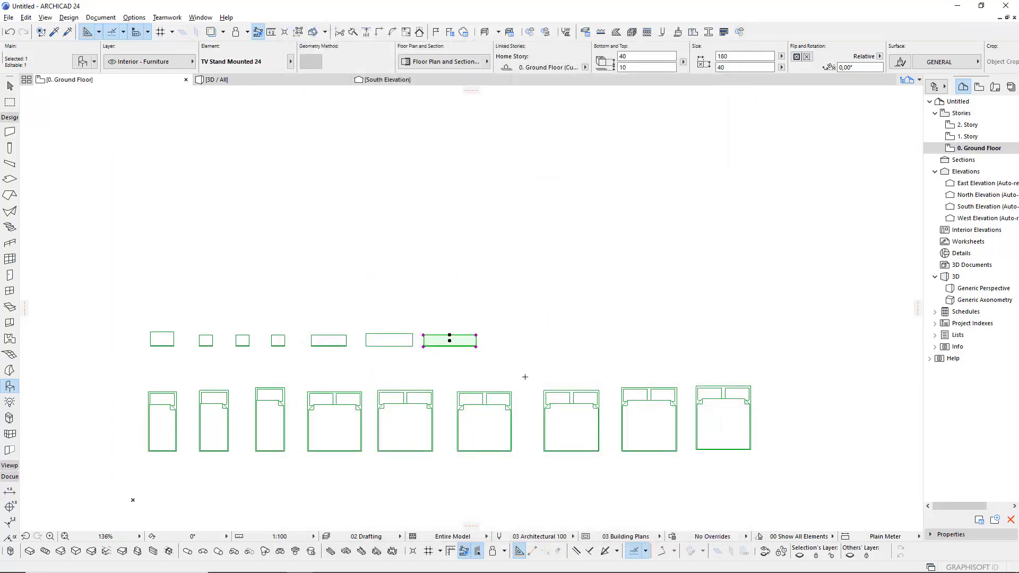
pyautogui.click(556, 366)
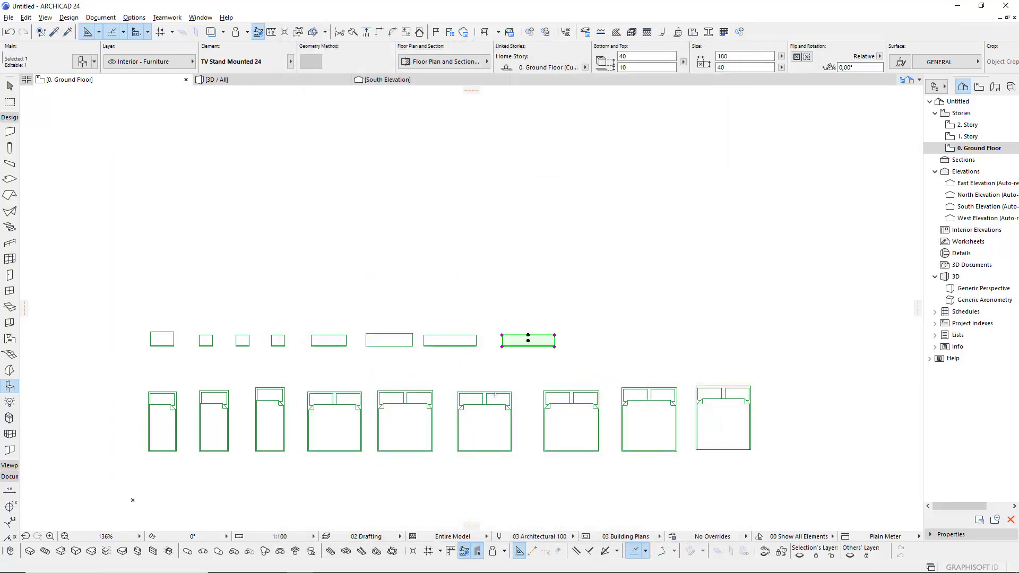
pyautogui.hotkey('ctrl', 't')
# - Turn the new copy into Wardrobe 02 24
pyautogui.click(406, 454)
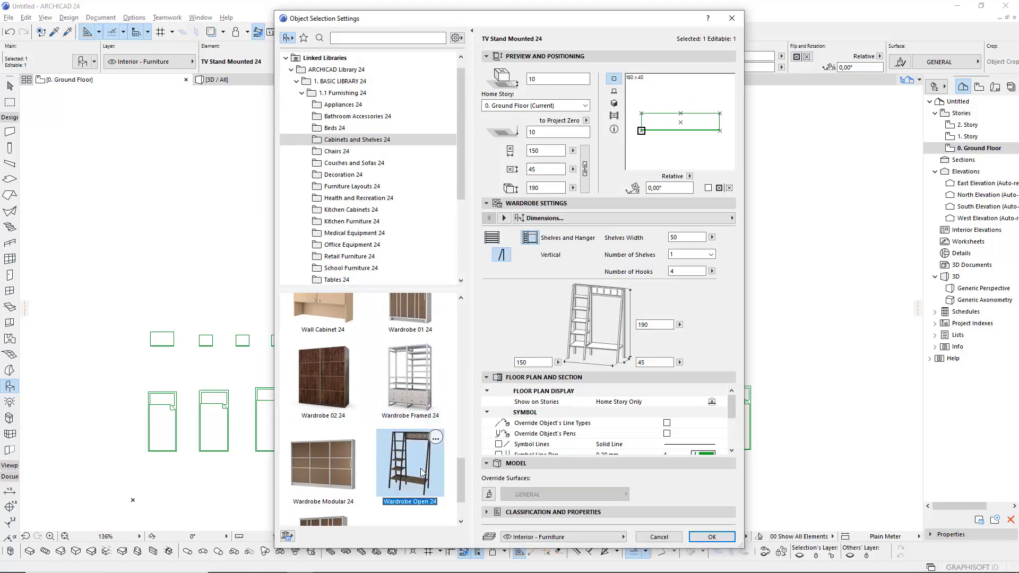
pyautogui.click(410, 382)
pyautogui.click(322, 378)
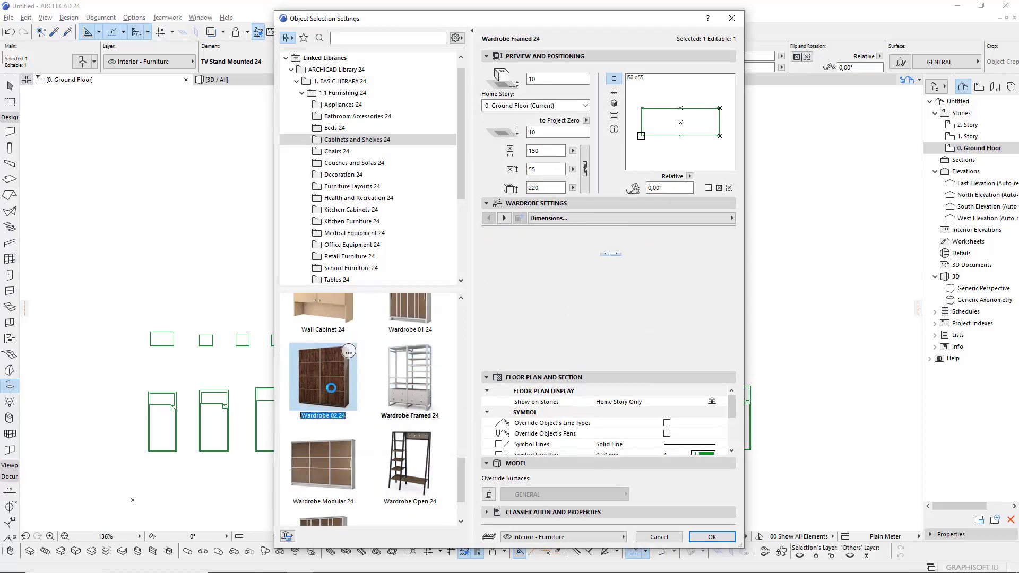
pyautogui.click(701, 538)
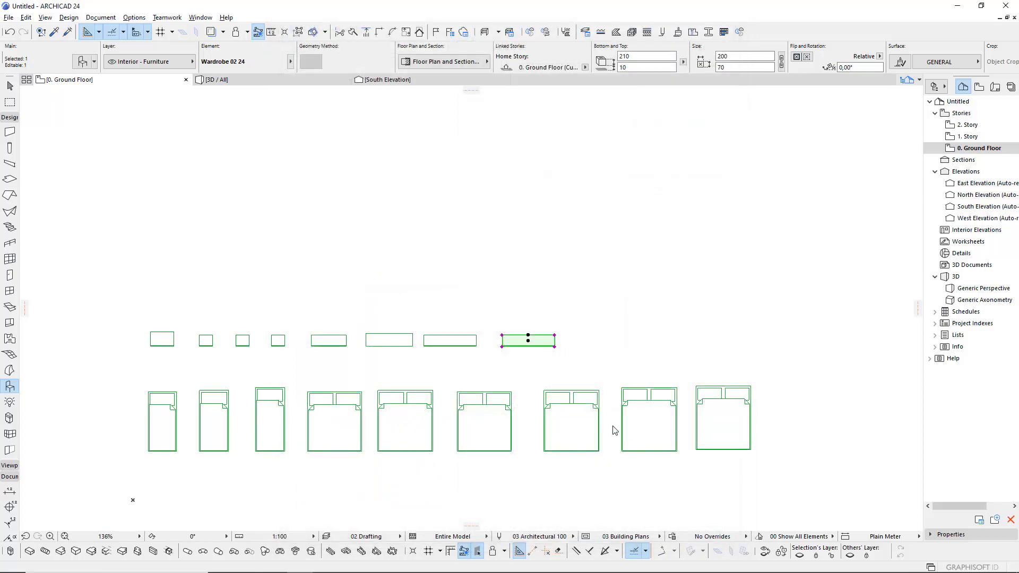
# - Copy the wardrobe to the right and change the copy to Wardrobe Framed 24
pyautogui.click(544, 362)
pyautogui.click(627, 362)
pyautogui.hotkey('ctrl', 't')
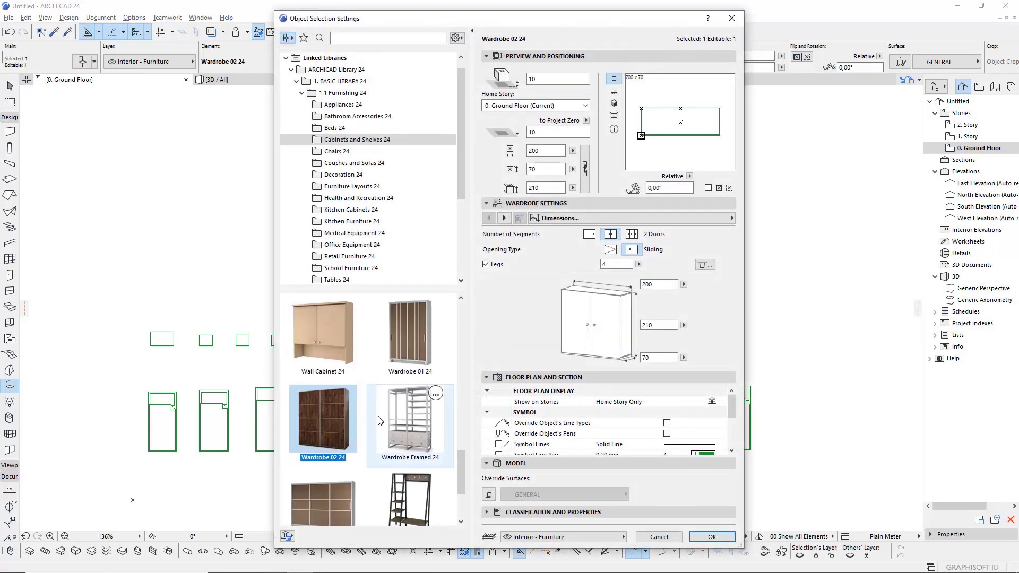
pyautogui.click(409, 418)
pyautogui.click(323, 419)
pyautogui.click(410, 420)
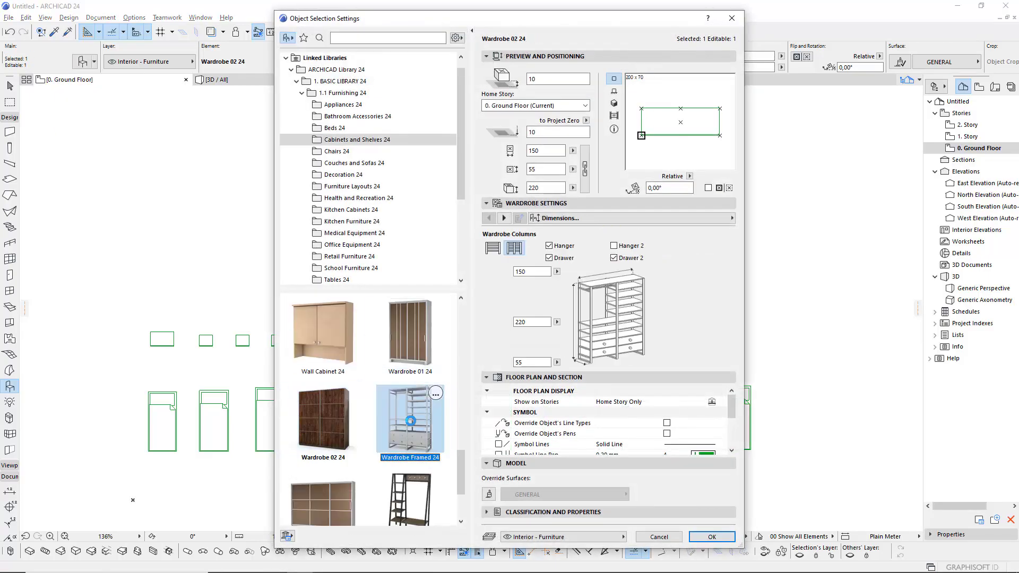
pyautogui.click(711, 537)
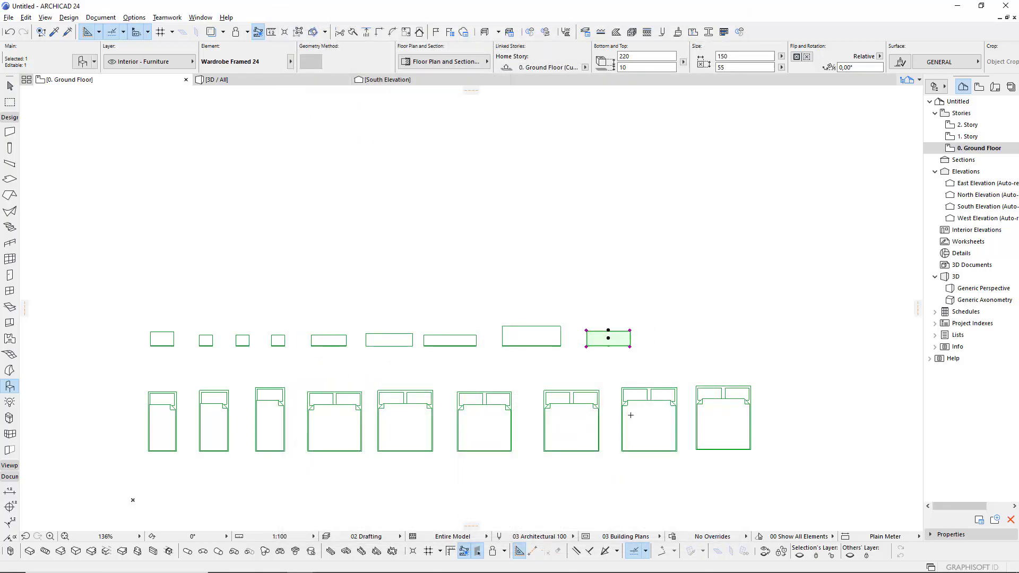
# - Add another copy further right and make it Wardrobe Open 24
pyautogui.click(607, 358)
pyautogui.click(677, 363)
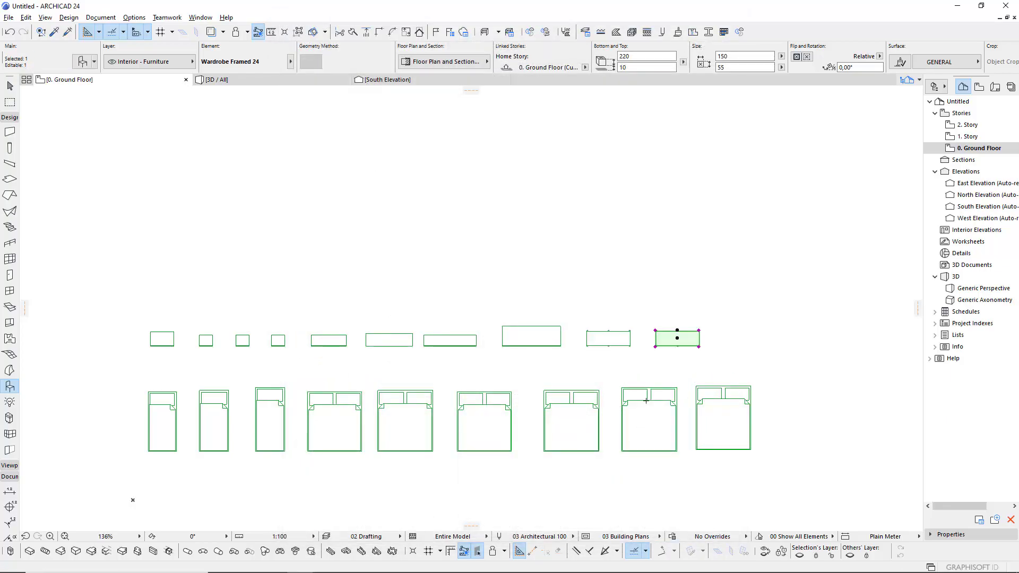
pyautogui.hotkey('ctrl', 't')
pyautogui.scroll(-3, 388, 447)
pyautogui.click(388, 447)
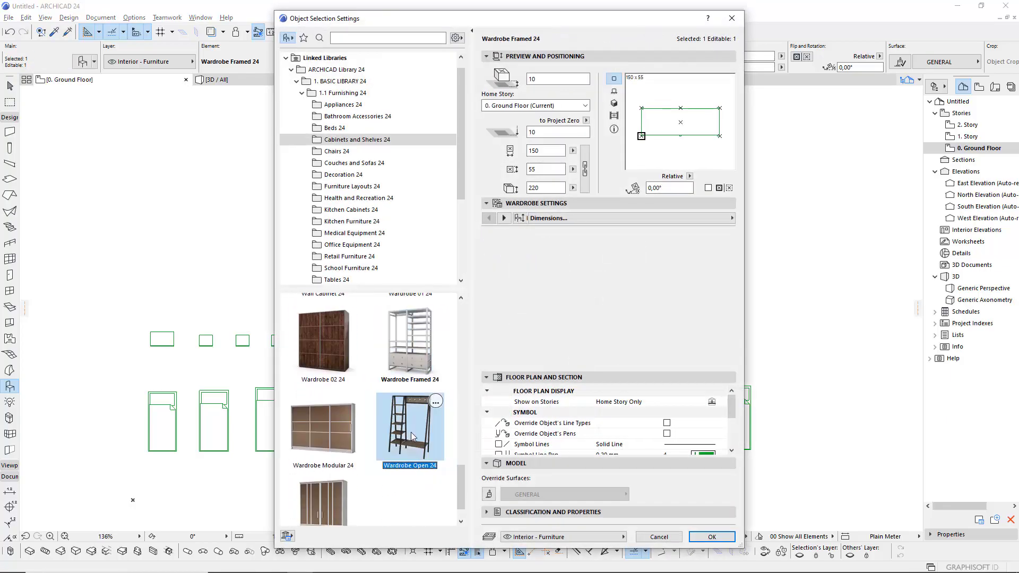
pyautogui.scroll(-1, 359, 466)
pyautogui.click(695, 540)
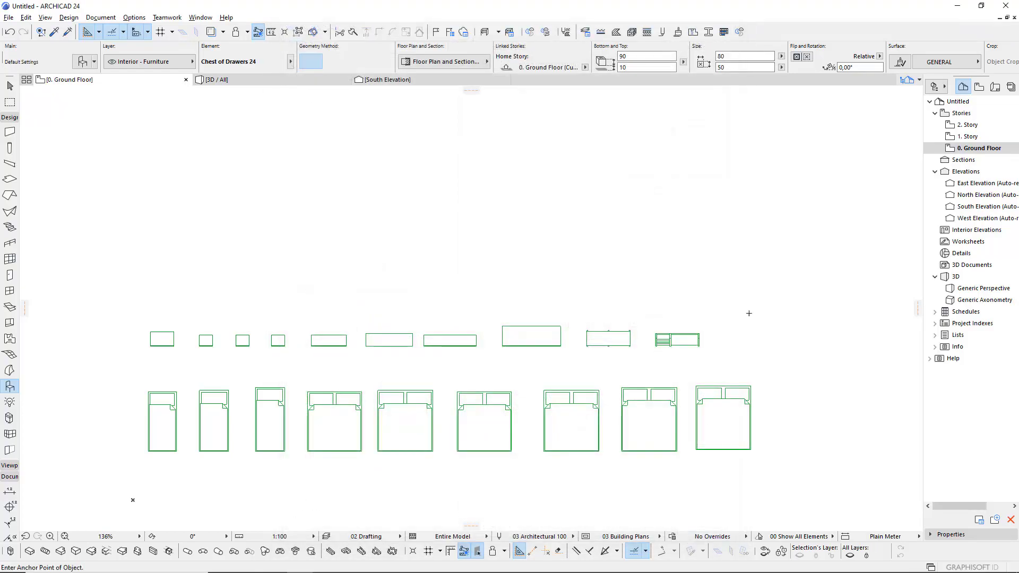
pyautogui.click(293, 81)
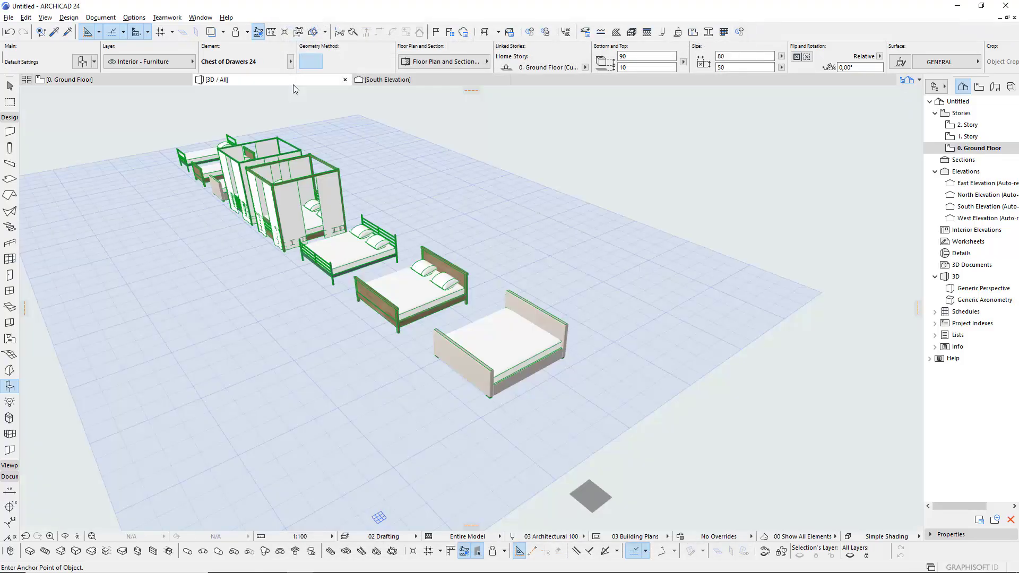
pyautogui.scroll(3, 572, 333)
pyautogui.scroll(-3, 572, 333)
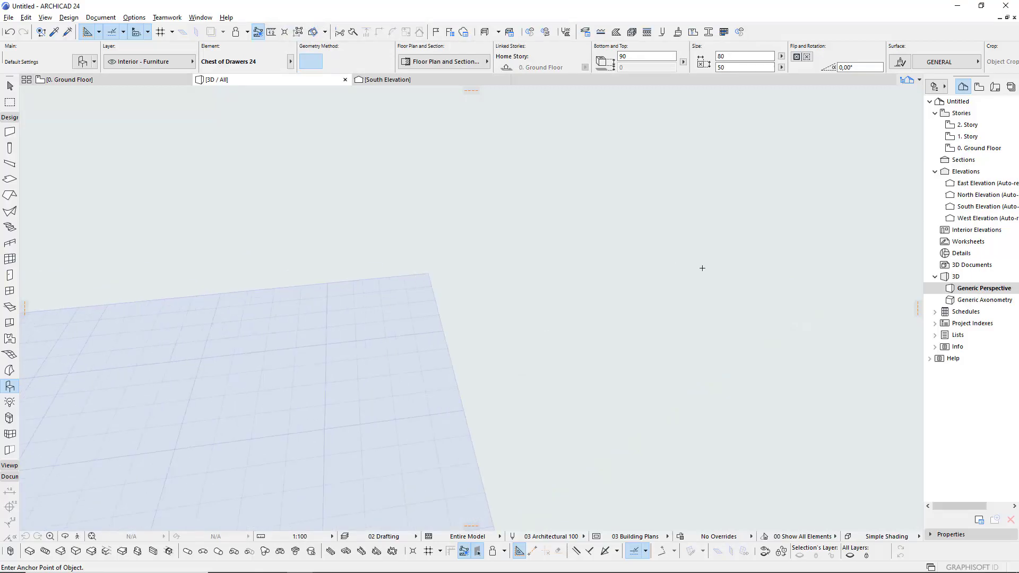
pyautogui.scroll(-2, 369, 402)
pyautogui.scroll(-2, 275, 455)
pyautogui.keyDown('shift'); pyautogui.moveTo(371, 371); pyautogui.dragTo(531, 318, button='middle'); pyautogui.keyUp('shift')
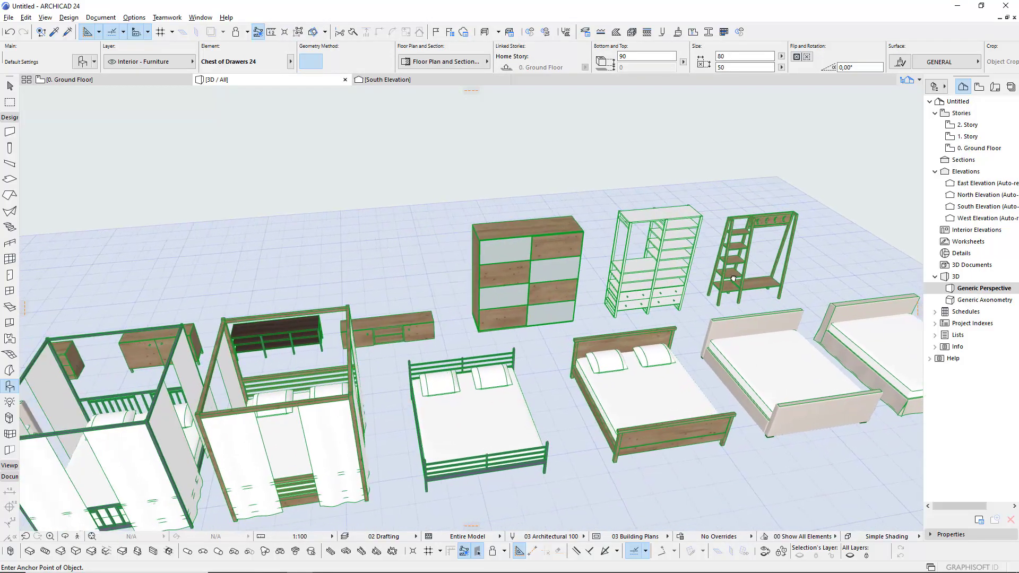
pyautogui.scroll(1, 653, 276)
pyautogui.moveTo(653, 276)
pyautogui.keyDown('shift'); pyautogui.mouseDown(button='middle')
pyautogui.moveTo(161, 255)
pyautogui.moveTo(583, 329)
pyautogui.moveTo(515, 420)
pyautogui.mouseUp(button='middle'); pyautogui.keyUp('shift')
pyautogui.scroll(2, 587, 337)
pyautogui.scroll(2, 592, 371)
pyautogui.scroll(2, 629, 340)
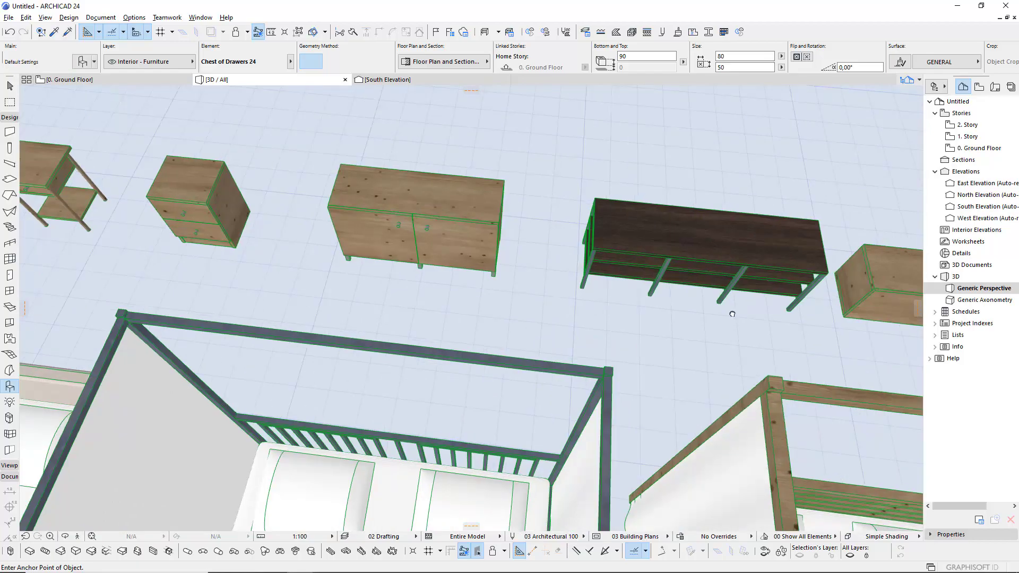
pyautogui.keyDown('shift'); pyautogui.moveTo(539, 189); pyautogui.dragTo(87, 230, button='middle'); pyautogui.keyUp('shift')
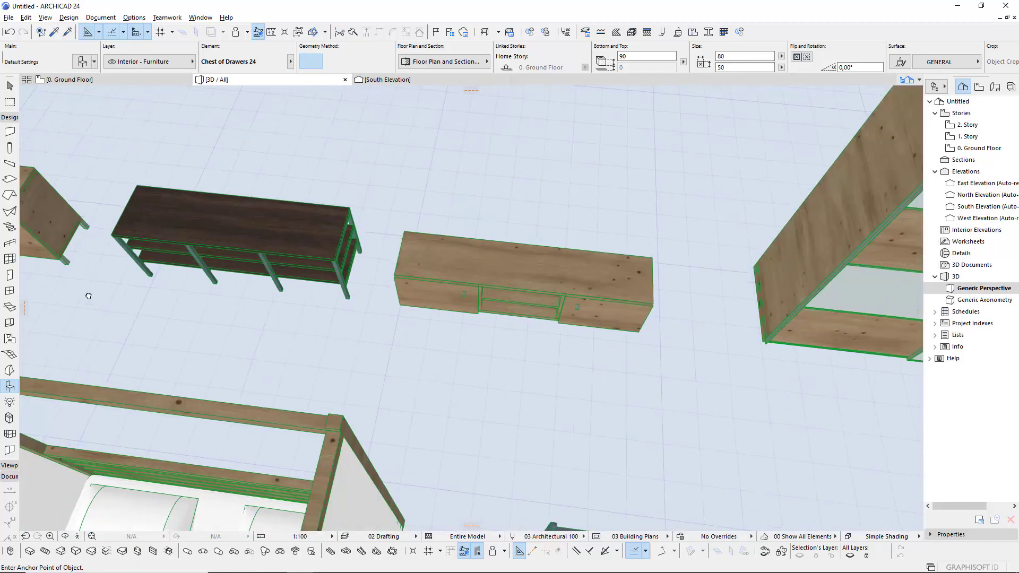
pyautogui.moveTo(480, 414)
pyautogui.keyDown('shift'); pyautogui.mouseDown(button='middle')
pyautogui.moveTo(393, 387)
pyautogui.moveTo(435, 321)
pyautogui.moveTo(746, 427)
pyautogui.moveTo(784, 355)
pyautogui.mouseUp(button='middle'); pyautogui.keyUp('shift')
pyautogui.scroll(-5, 436, 321)
# - Back on the ground floor plan, set Armchair 04 24 from Chairs 24 as the default object
pyautogui.click(128, 81)
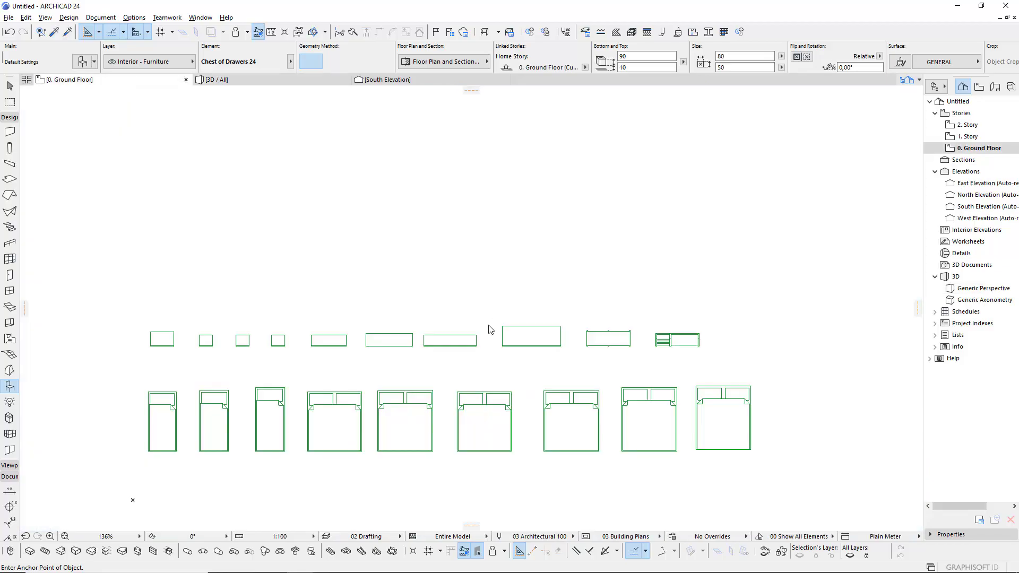
pyautogui.scroll(-3, 489, 329)
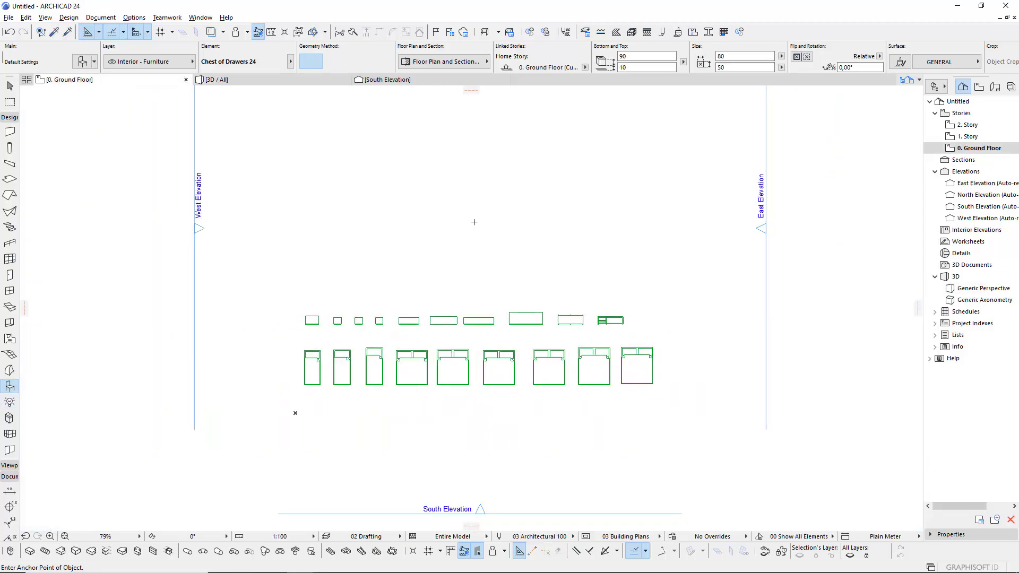
pyautogui.hotkey('ctrl', 't')
pyautogui.scroll(-2, 389, 457)
pyautogui.scroll(-2, 389, 457)
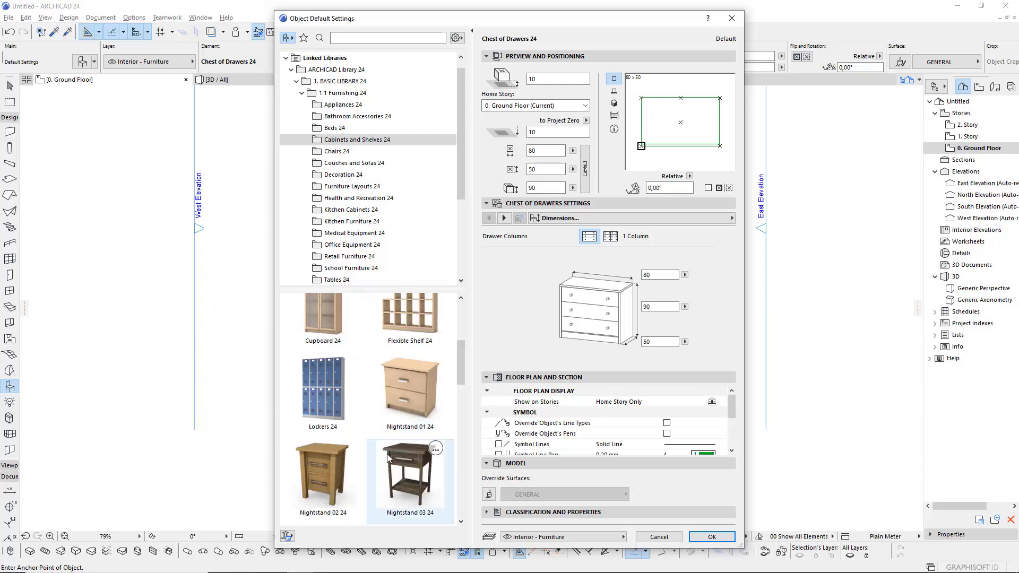
pyautogui.scroll(-2, 389, 457)
pyautogui.scroll(-2, 389, 457)
pyautogui.scroll(-2, 389, 457)
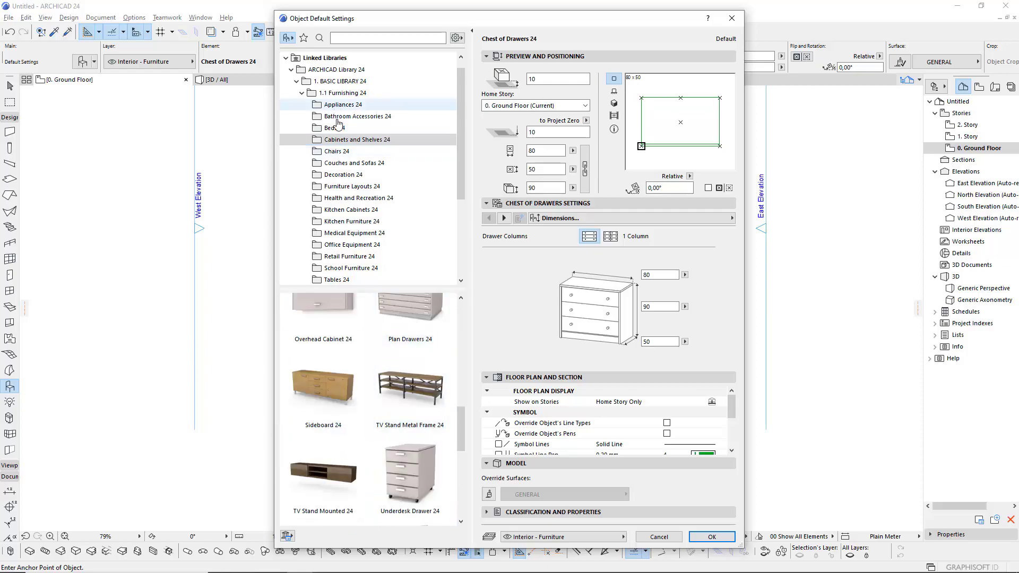
pyautogui.click(340, 152)
pyautogui.click(399, 416)
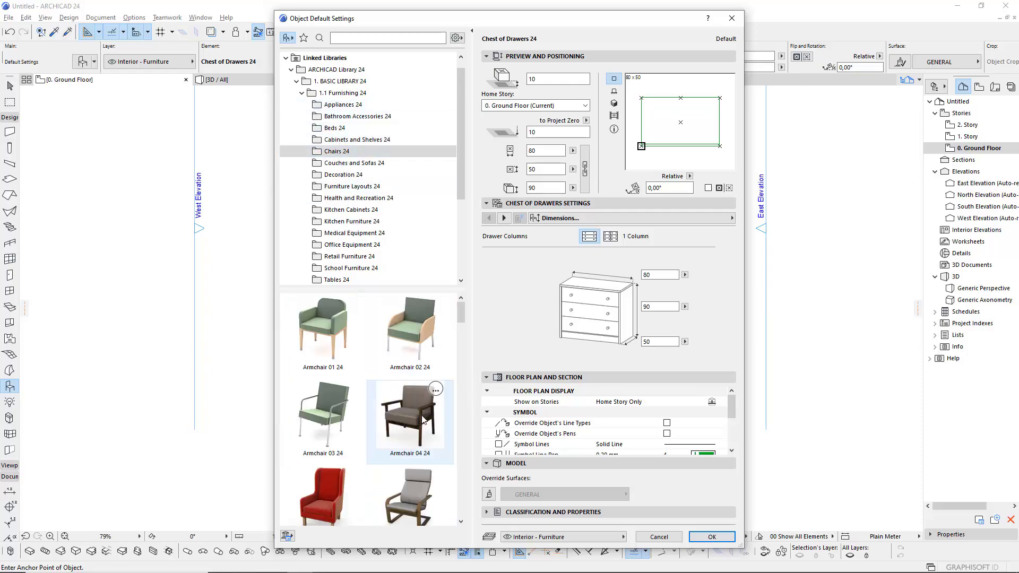
pyautogui.click(712, 537)
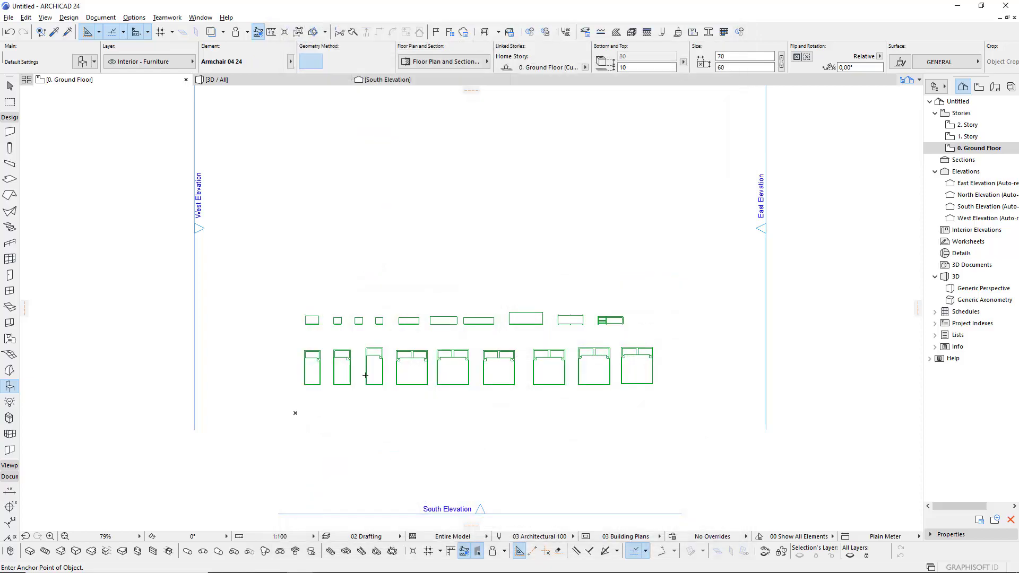
# - Place a copy of the armchair just to its right
pyautogui.scroll(3, 361, 296)
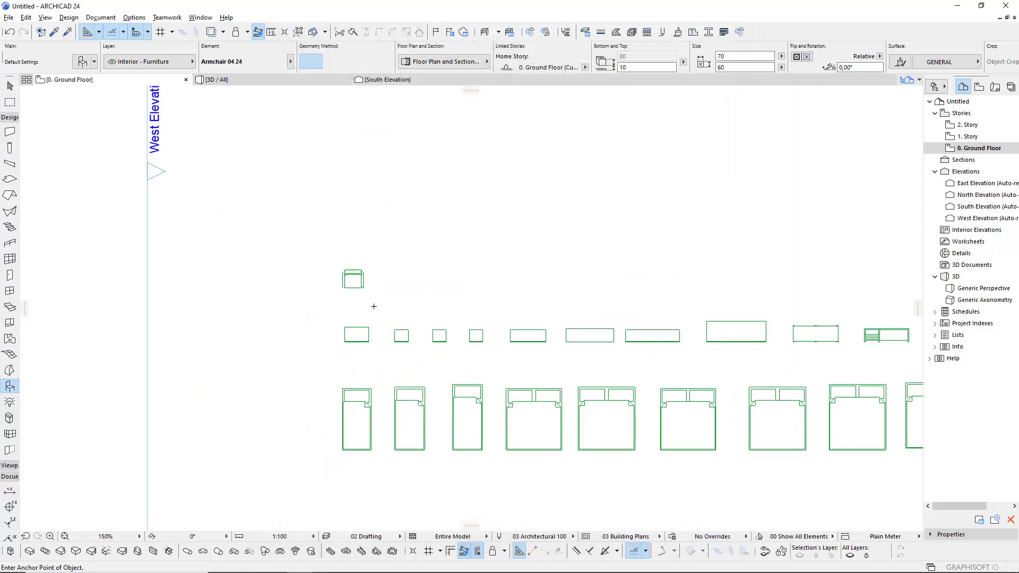
pyautogui.scroll(2, 362, 291)
pyautogui.scroll(-3, 292, 286)
pyautogui.hotkey('ctrl', 'shift', 'd')
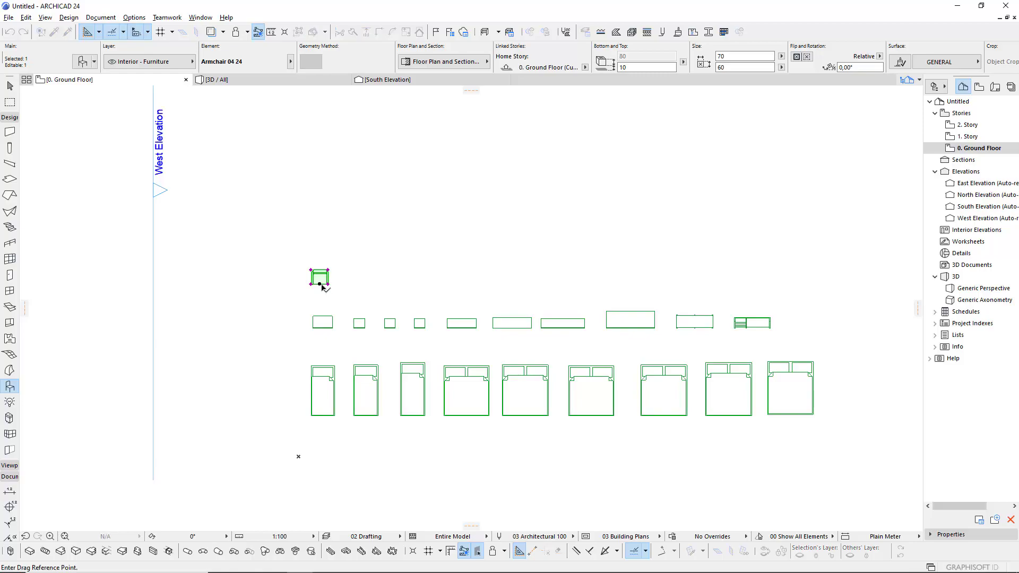
pyautogui.click(320, 284)
pyautogui.click(362, 288)
# - Change the copy to Armchair 05 24, keeping the first base type
pyautogui.hotkey('ctrl', 't')
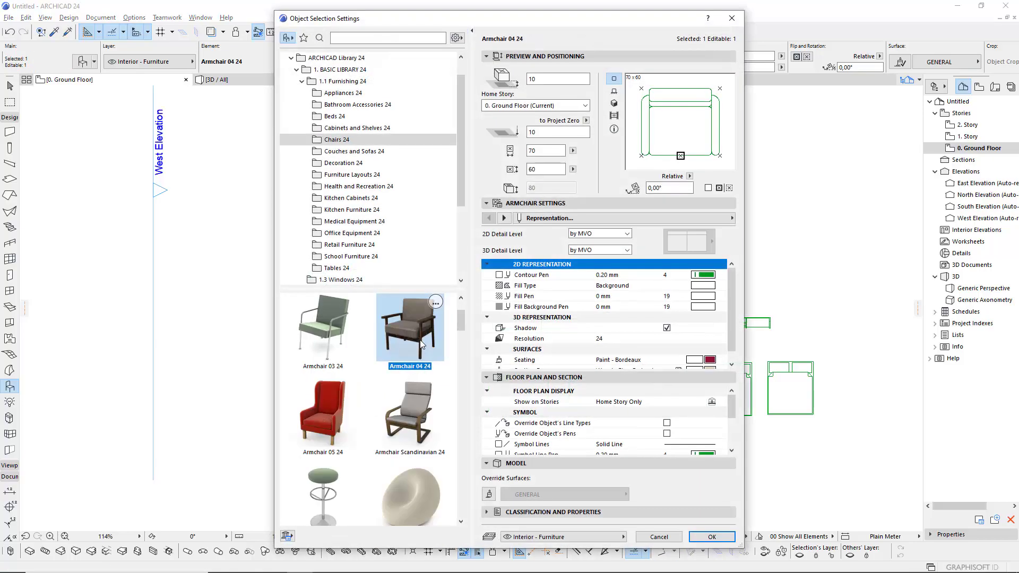
pyautogui.scroll(-2, 409, 372)
pyautogui.click(409, 357)
pyautogui.click(301, 378)
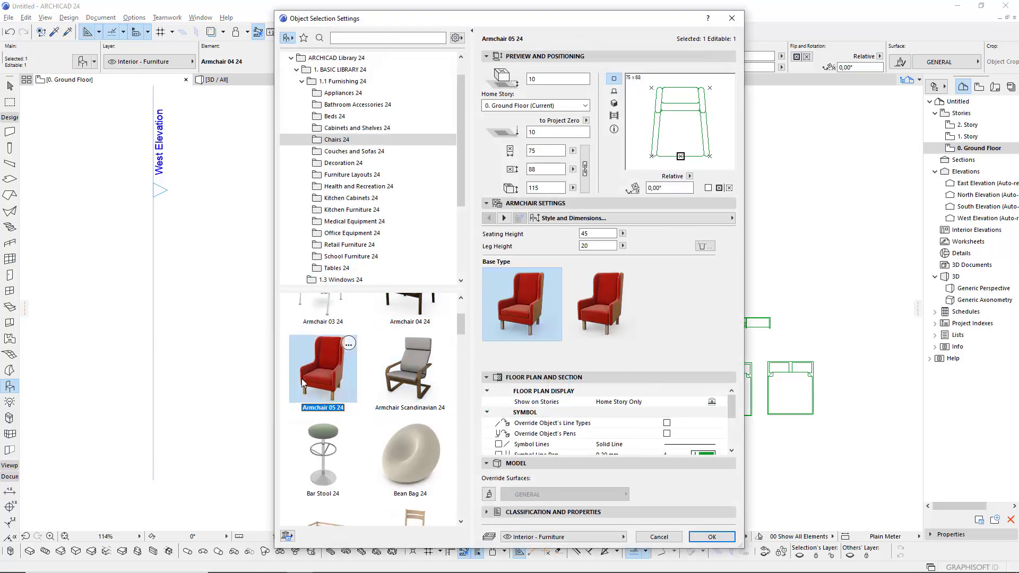
pyautogui.click(601, 297)
pyautogui.click(522, 304)
pyautogui.click(712, 536)
pyautogui.scroll(3, 350, 282)
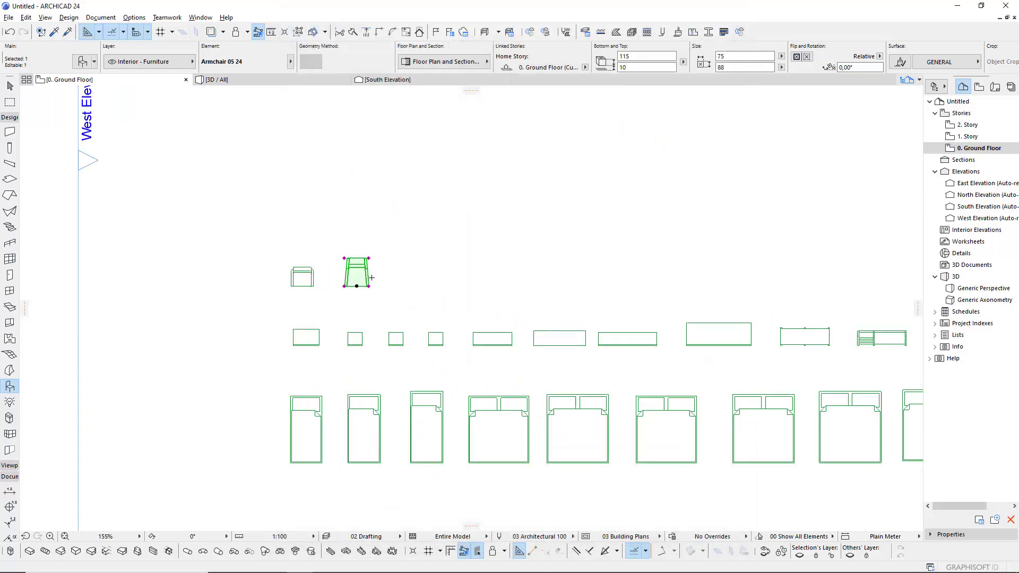
# - Add another copy further right as Armchair Scandinavian 24
pyautogui.click(414, 294)
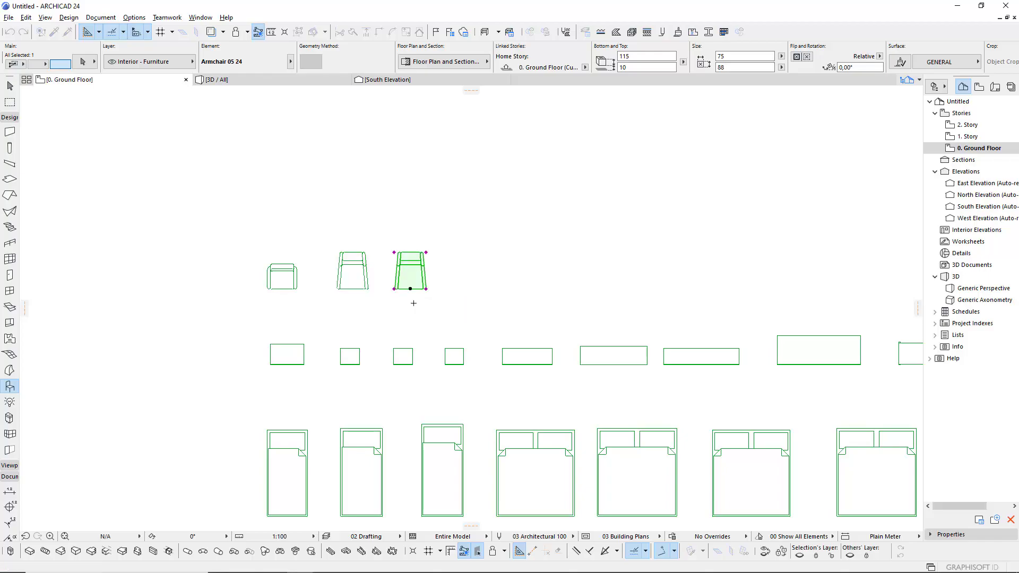
pyautogui.hotkey('ctrl', 't')
pyautogui.click(424, 340)
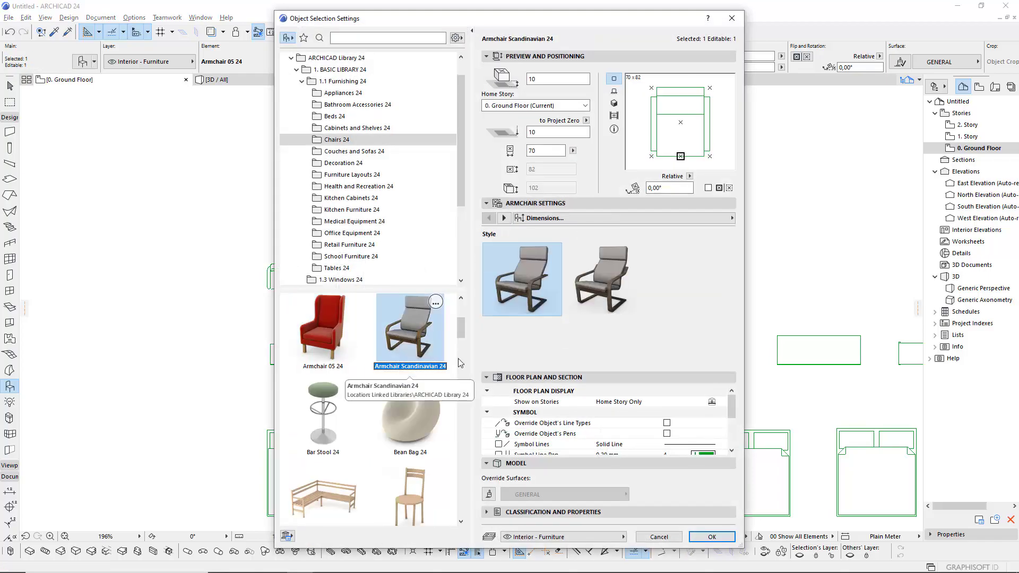
pyautogui.click(711, 536)
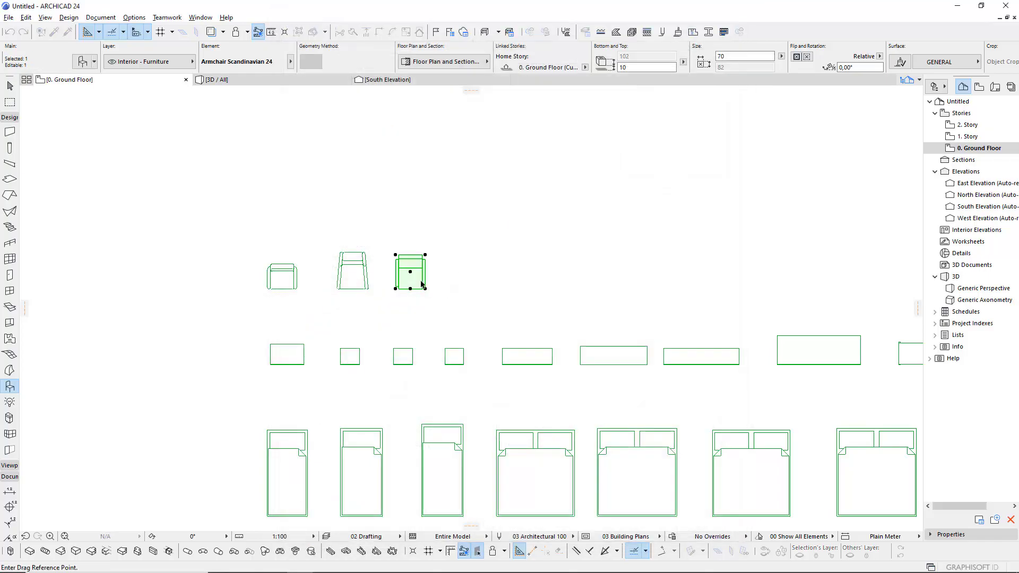
# - Switch that chair's object to Footstool Scandinavian 24
pyautogui.hotkey('ctrl', 't')
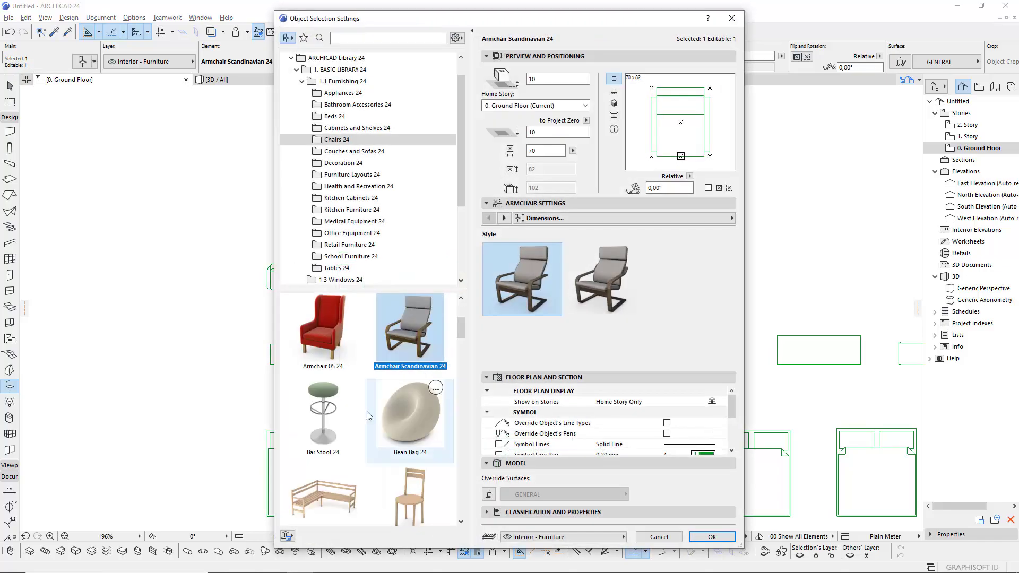
pyautogui.scroll(-2, 367, 412)
pyautogui.scroll(-1, 393, 413)
pyautogui.scroll(-3, 417, 419)
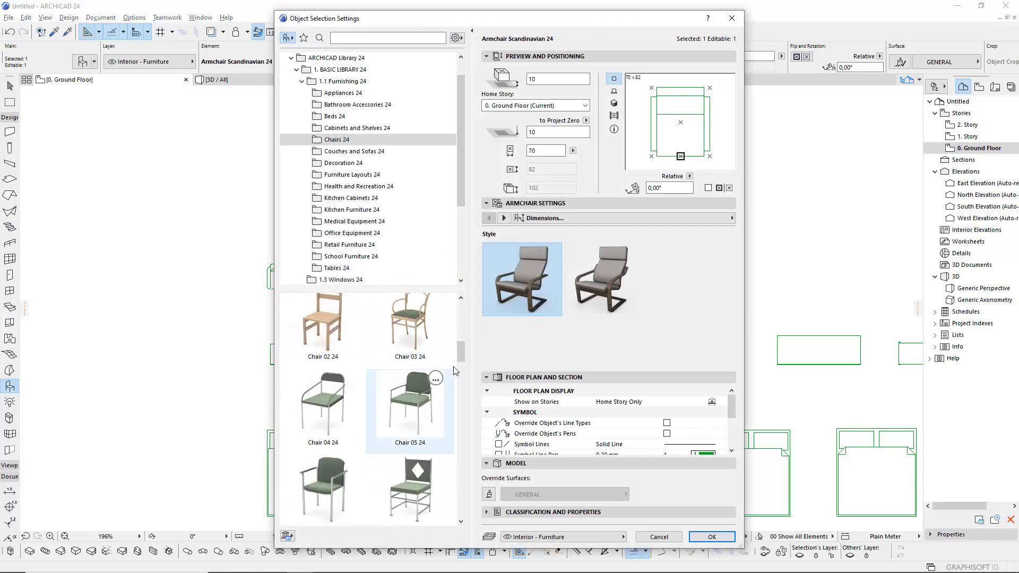
pyautogui.moveTo(460, 355); pyautogui.dragTo(462, 442)
pyautogui.click(420, 461)
pyautogui.scroll(-1, 416, 440)
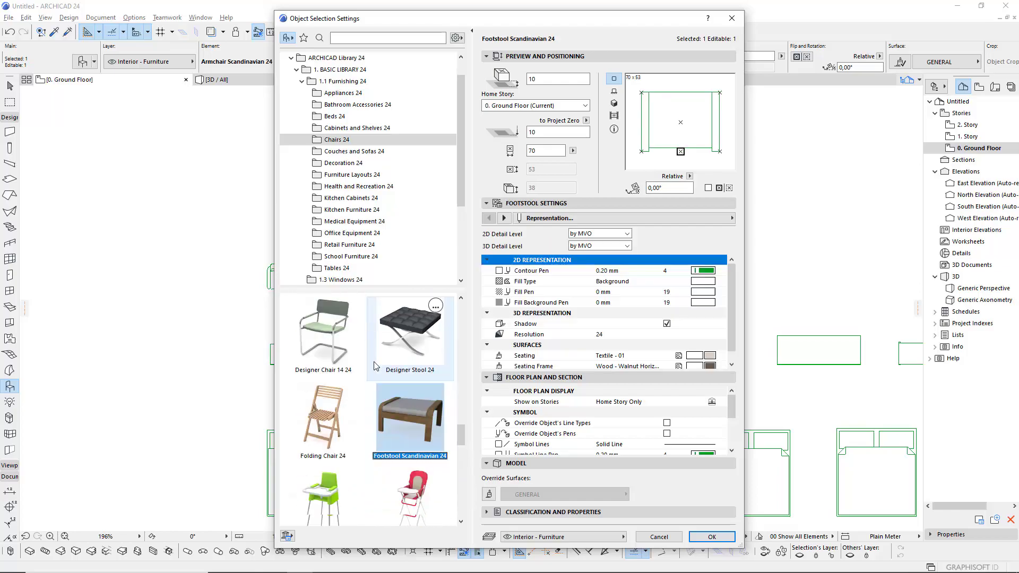
pyautogui.press('Return')
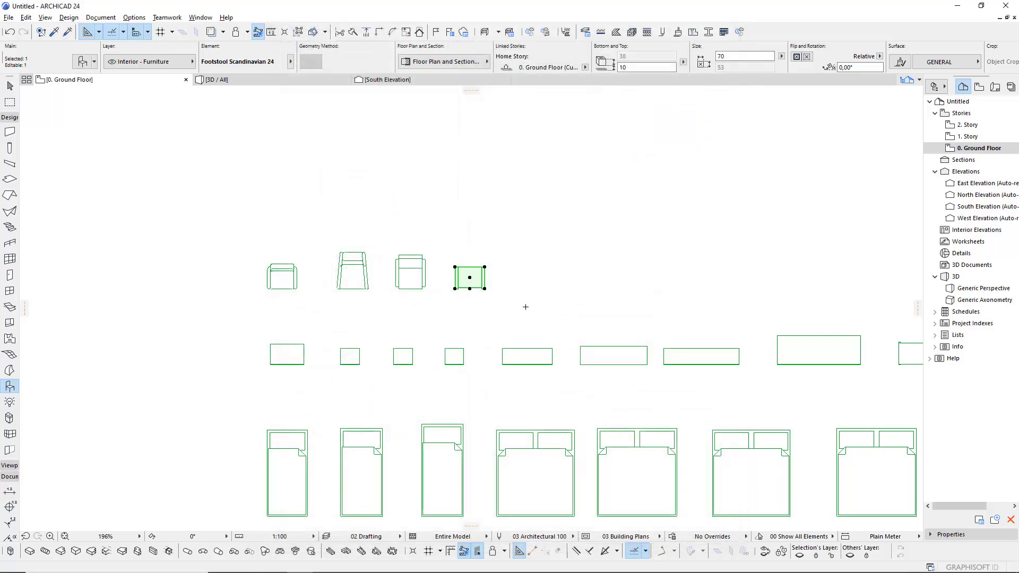
# - Copy the footstool right as High Chair 03 24, then copy the high chair further right
pyautogui.hotkey('ctrl', 'shift', 'd')
pyautogui.click(495, 282)
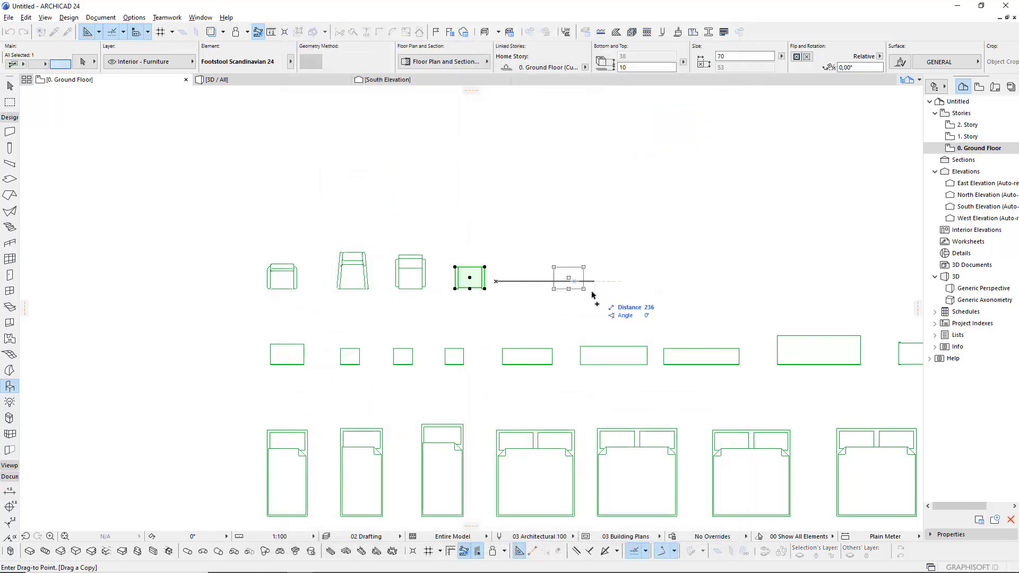
pyautogui.click(555, 293)
pyautogui.hotkey('ctrl', 't')
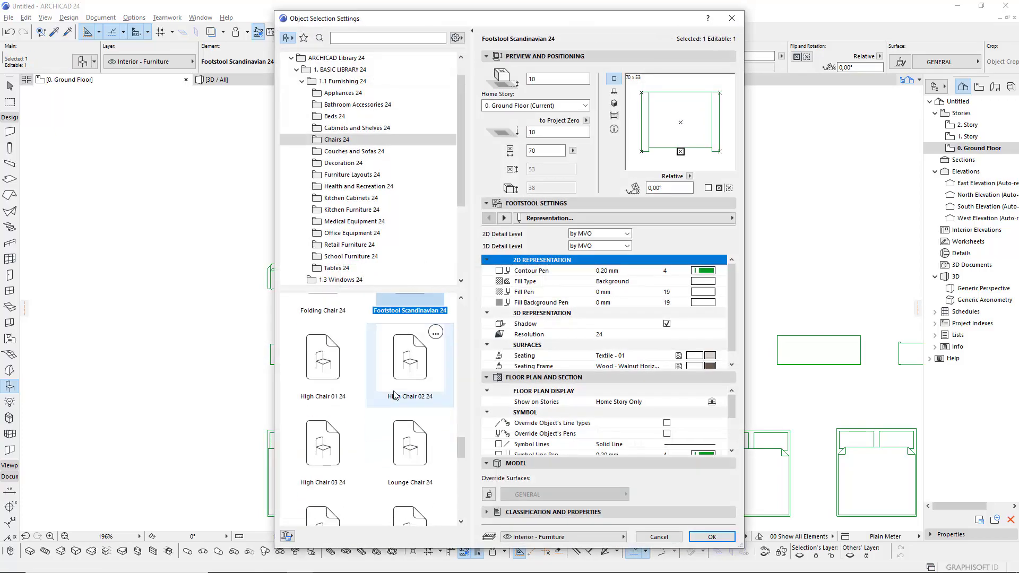
pyautogui.scroll(-2, 395, 393)
pyautogui.scroll(-1, 395, 392)
pyautogui.click(326, 436)
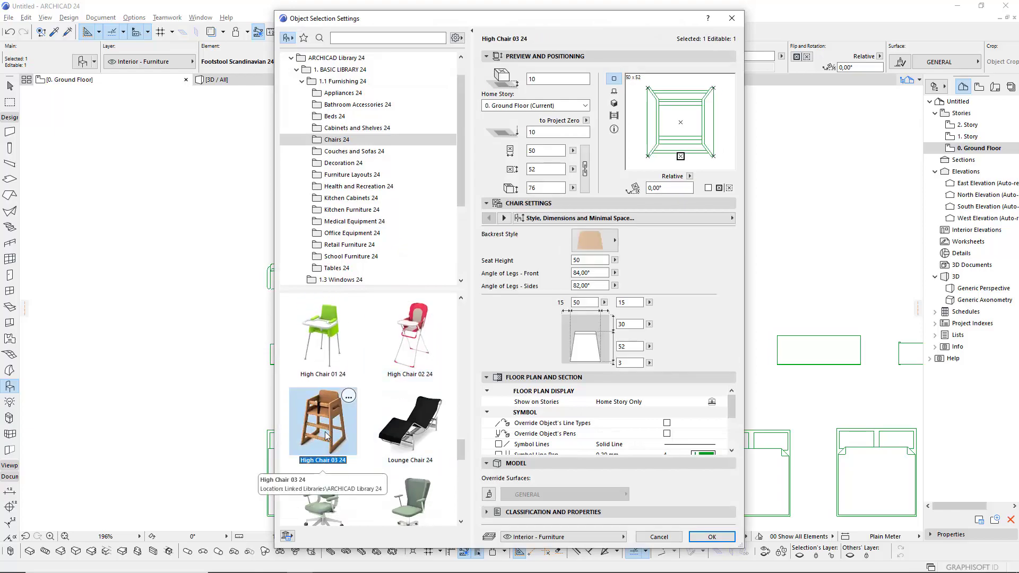
pyautogui.click(712, 538)
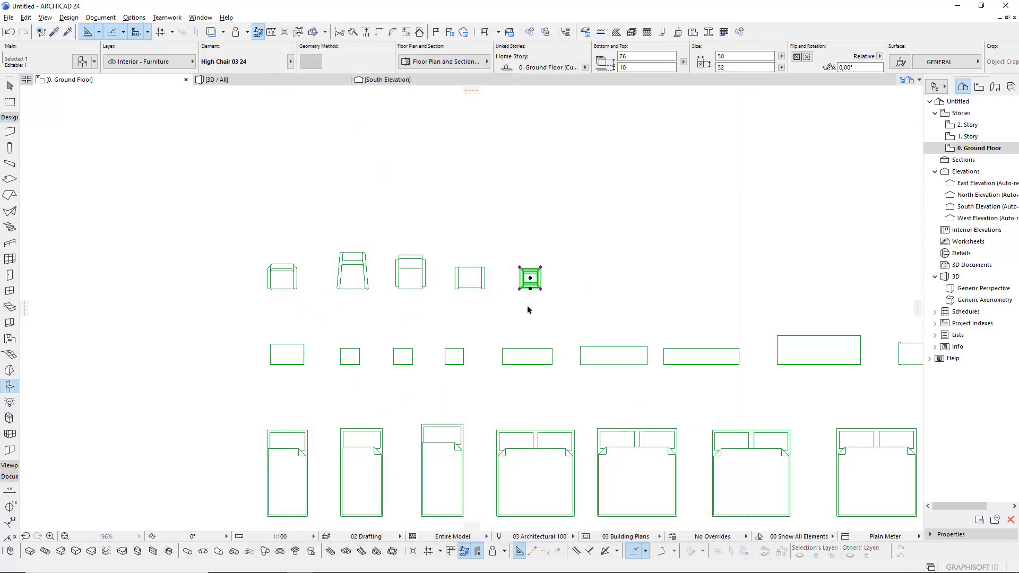
pyautogui.keyDown('ctrl'); pyautogui.moveTo(533, 283); pyautogui.dragTo(589, 281); pyautogui.keyUp('ctrl')
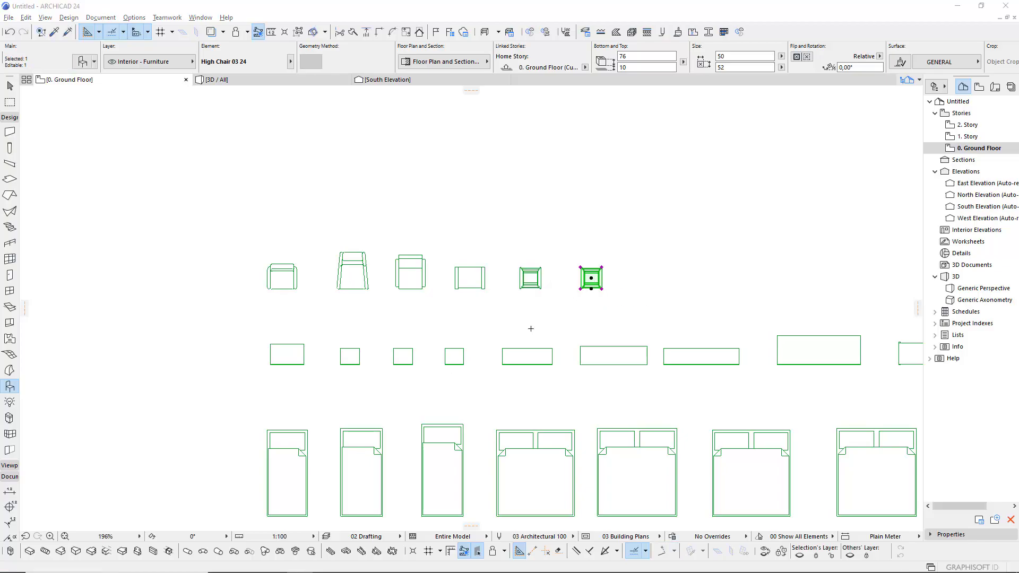
pyautogui.hotkey('ctrl', 't')
# - Turn the last chair copy into Ottoman 02 24
pyautogui.scroll(-5, 419, 398)
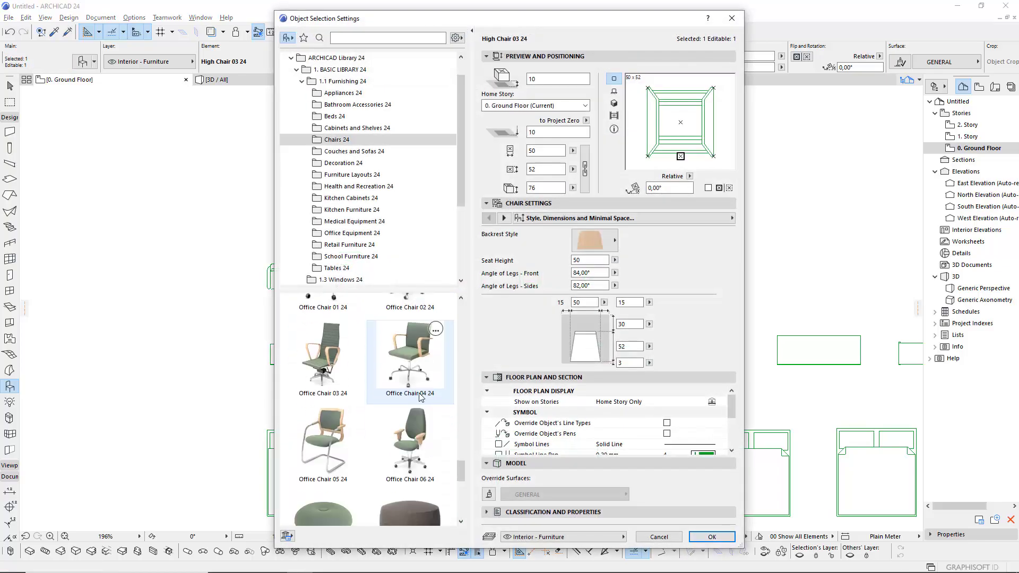
pyautogui.click(419, 394)
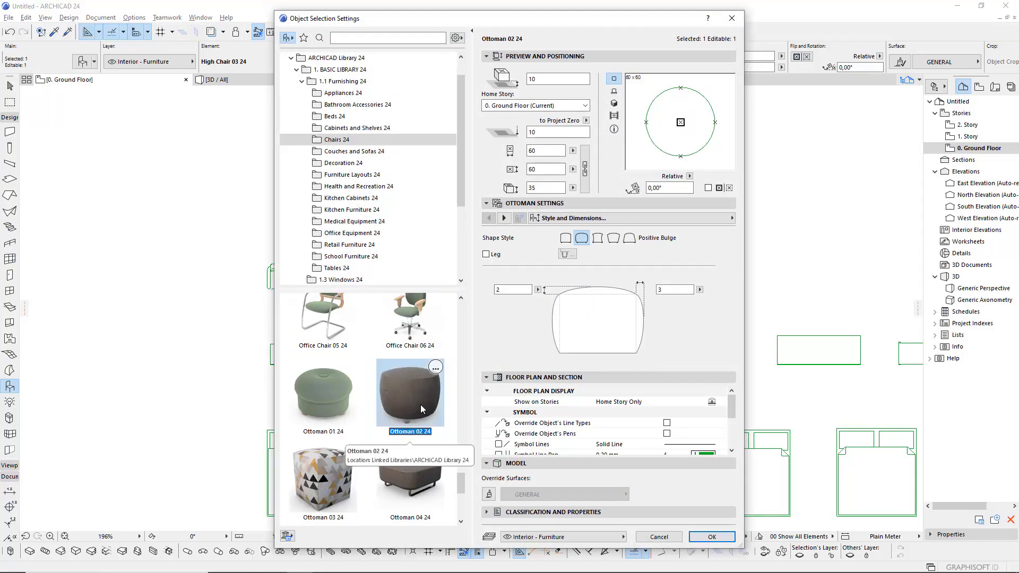
pyautogui.scroll(1, 401, 384)
pyautogui.scroll(3, 401, 383)
pyautogui.scroll(-2, 393, 352)
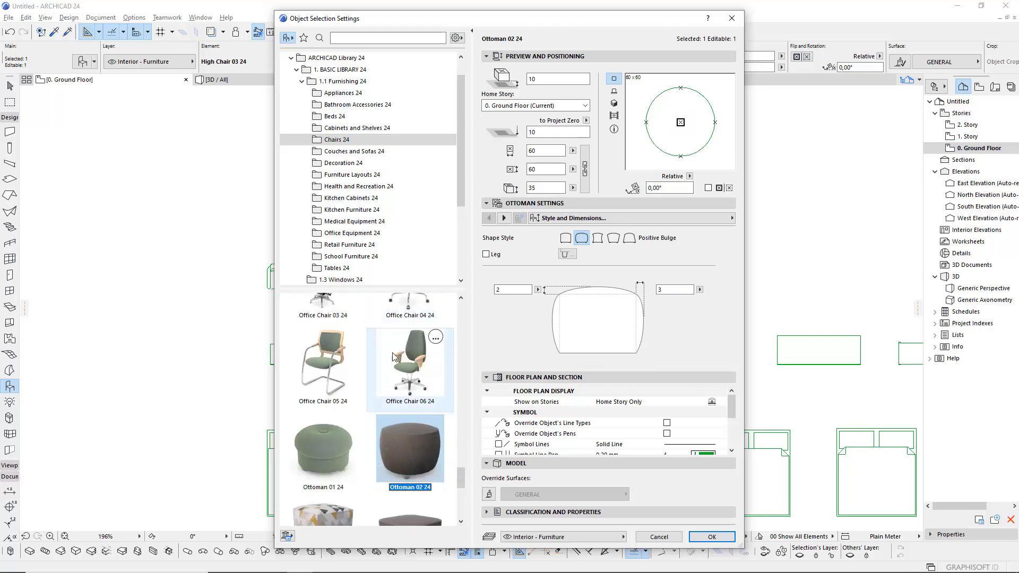
pyautogui.scroll(-2, 386, 377)
pyautogui.click(711, 537)
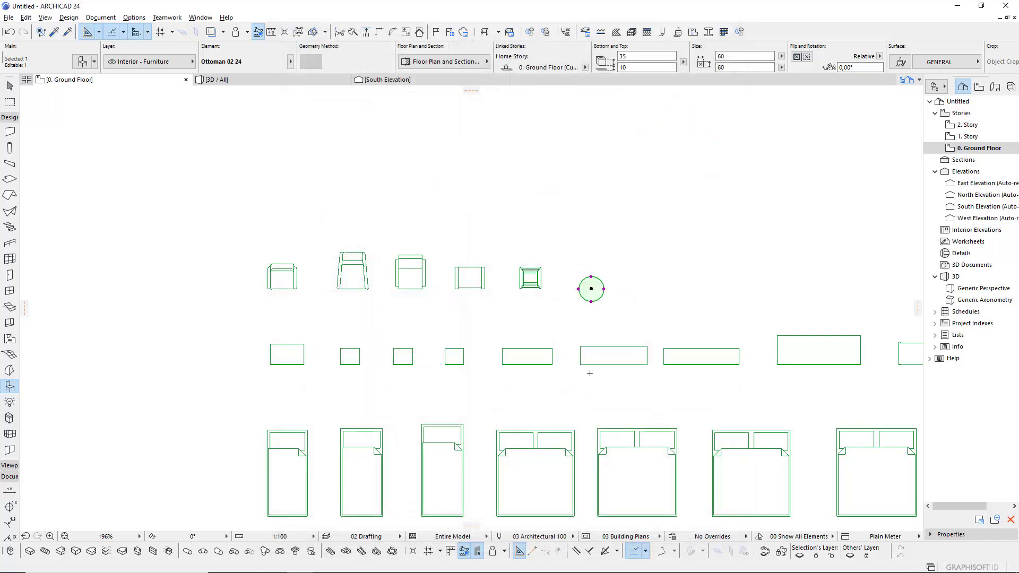
# - Copy the round ottoman to the right and swap the copy to Ottoman 03 24
pyautogui.click(591, 289)
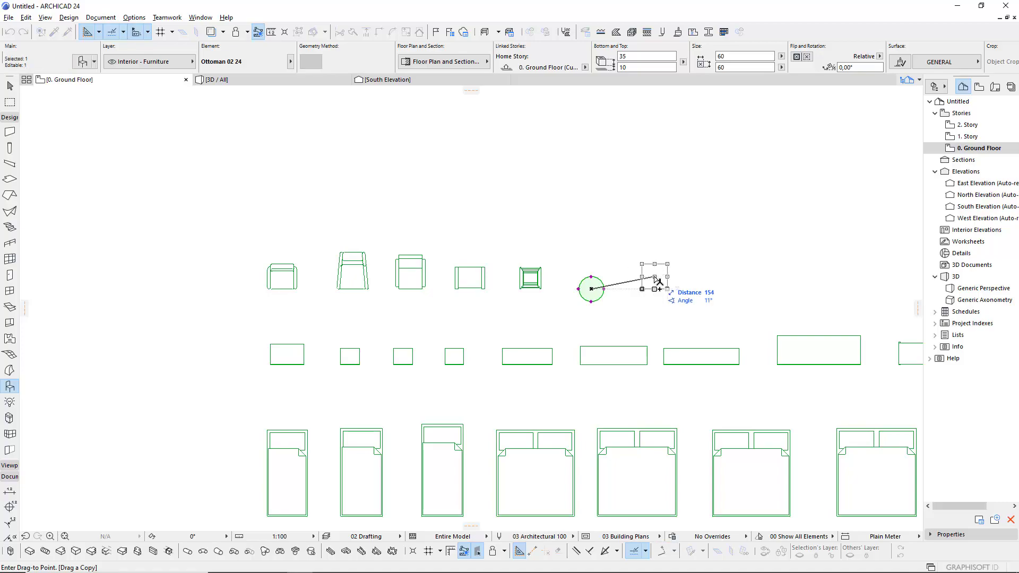
pyautogui.keyDown('ctrl'); pyautogui.click(651, 282); pyautogui.keyUp('ctrl')
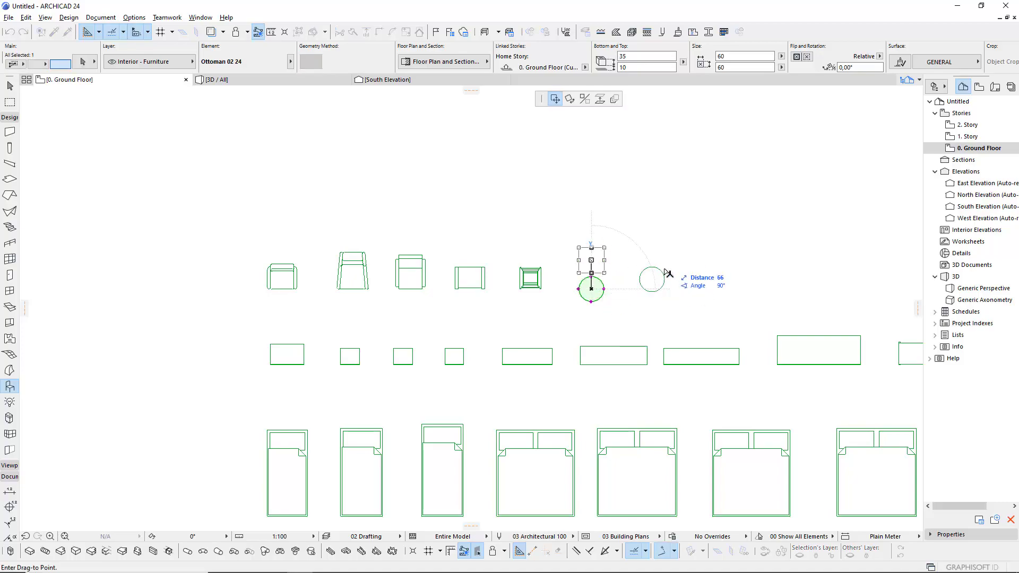
pyautogui.click(652, 289)
pyautogui.hotkey('ctrl', 't')
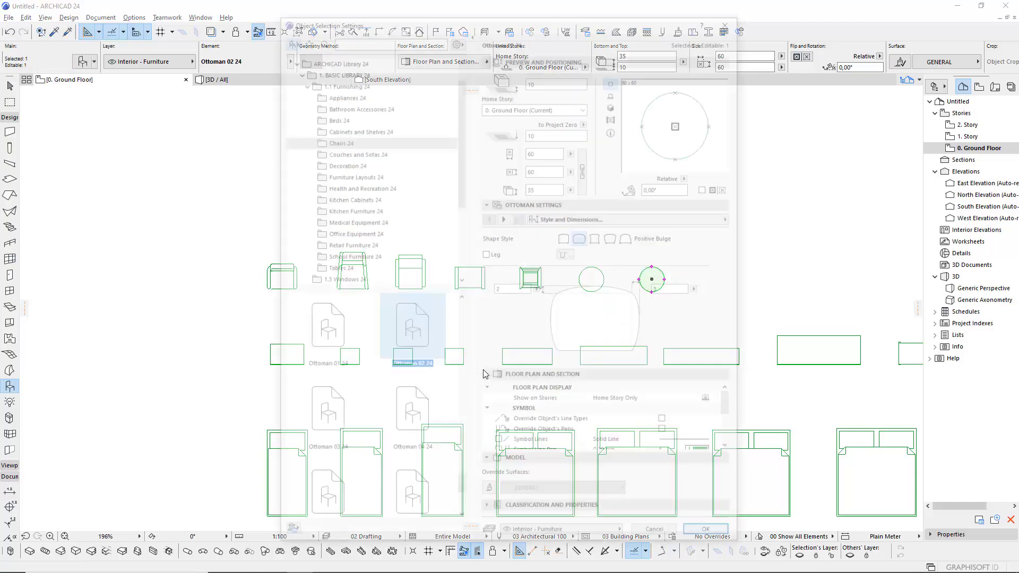
pyautogui.click(323, 417)
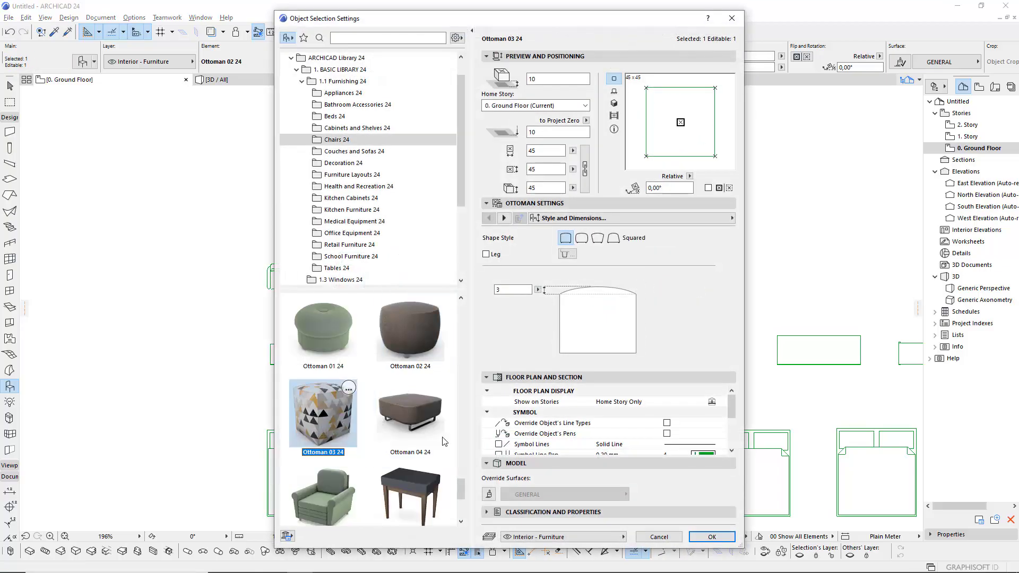
pyautogui.click(729, 537)
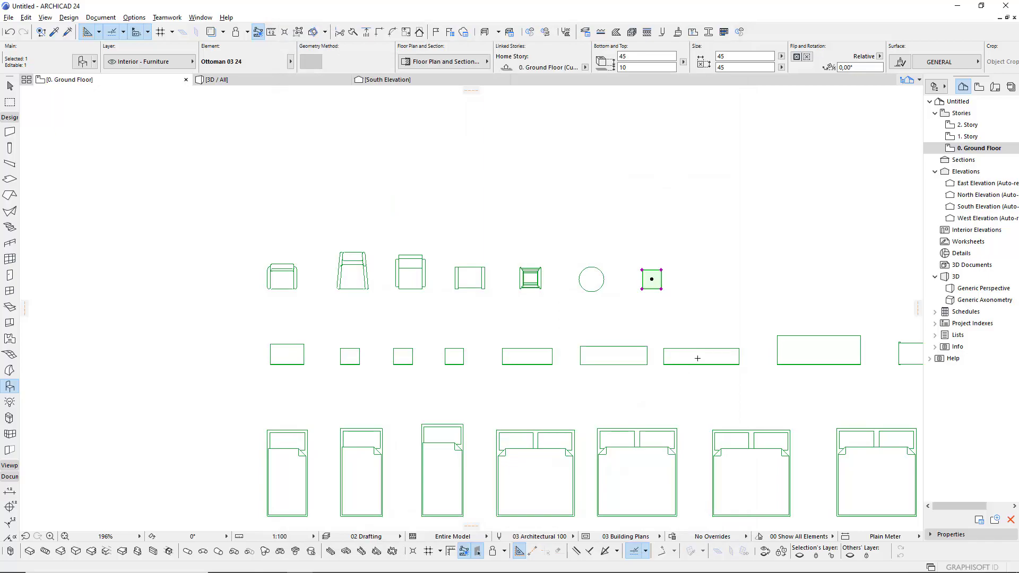
# - Copy the square ottoman to the right and make the copy Ottoman 04 24
pyautogui.hotkey('ctrl', 'd')
pyautogui.click(695, 285)
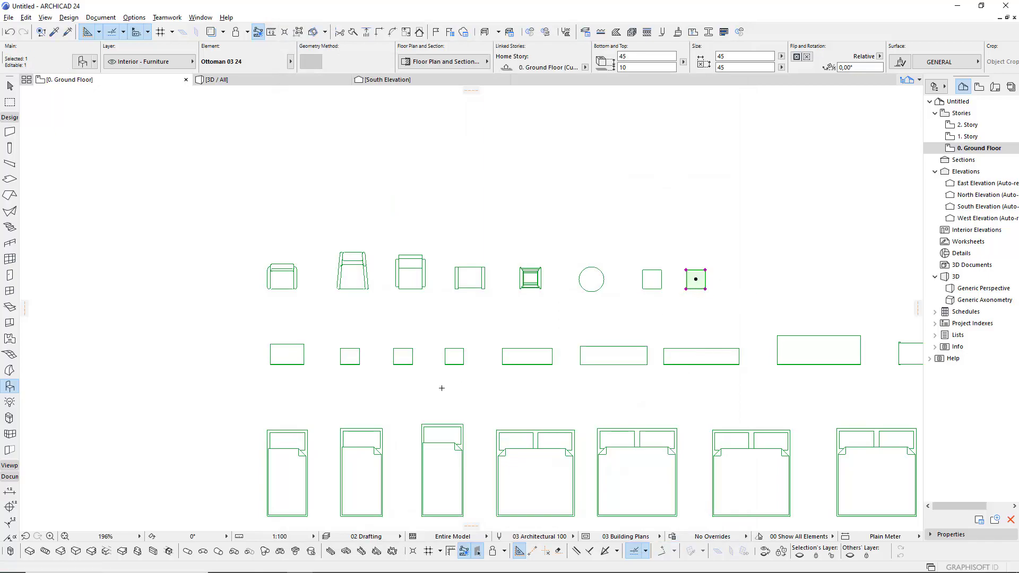
pyautogui.hotkey('ctrl', 't')
pyautogui.click(410, 345)
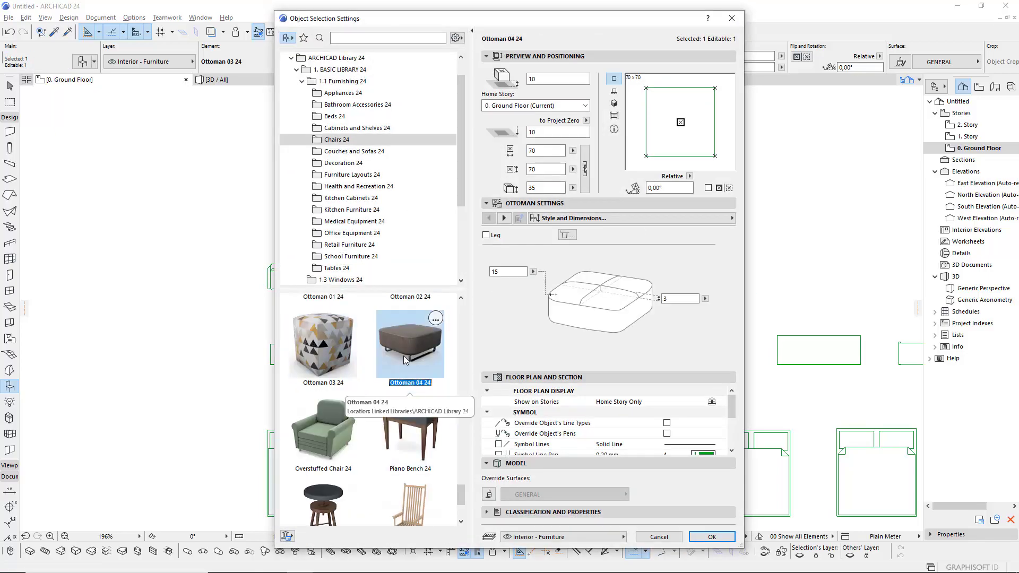
pyautogui.click(731, 538)
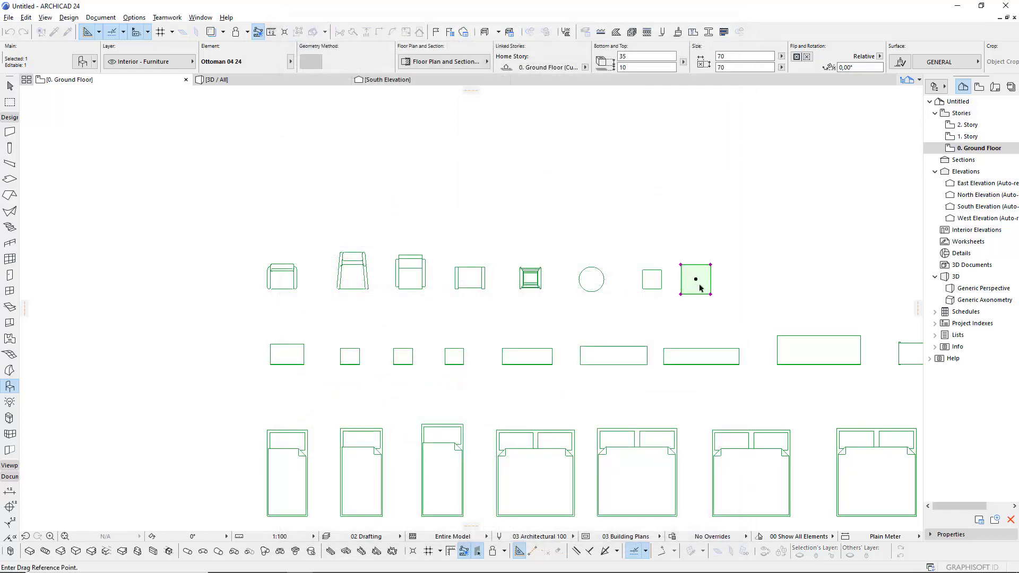
# - Place one more ottoman copy, leave it unchanged, then delete the extra copy
pyautogui.click(772, 294)
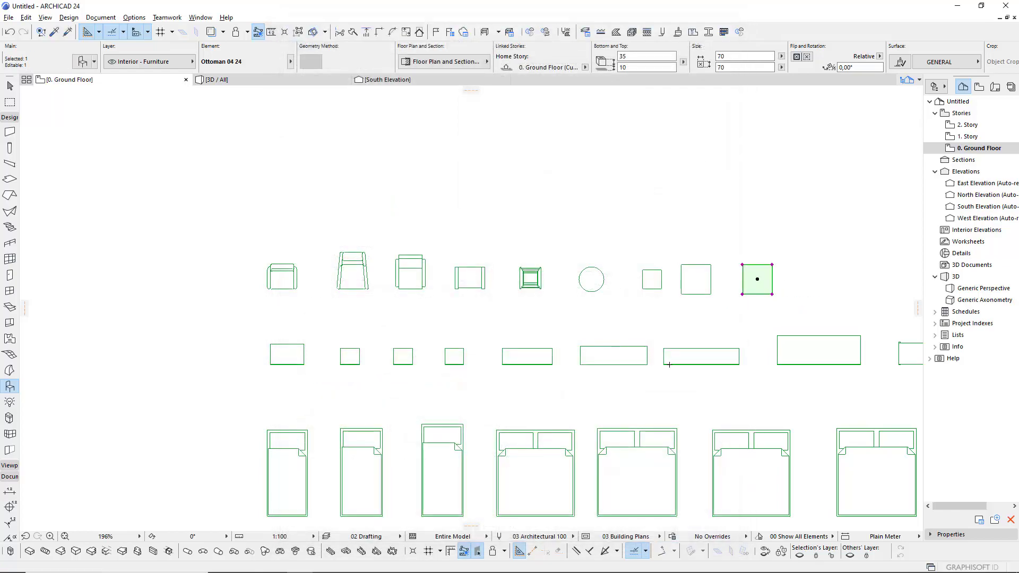
pyautogui.hotkey('ctrl', 't')
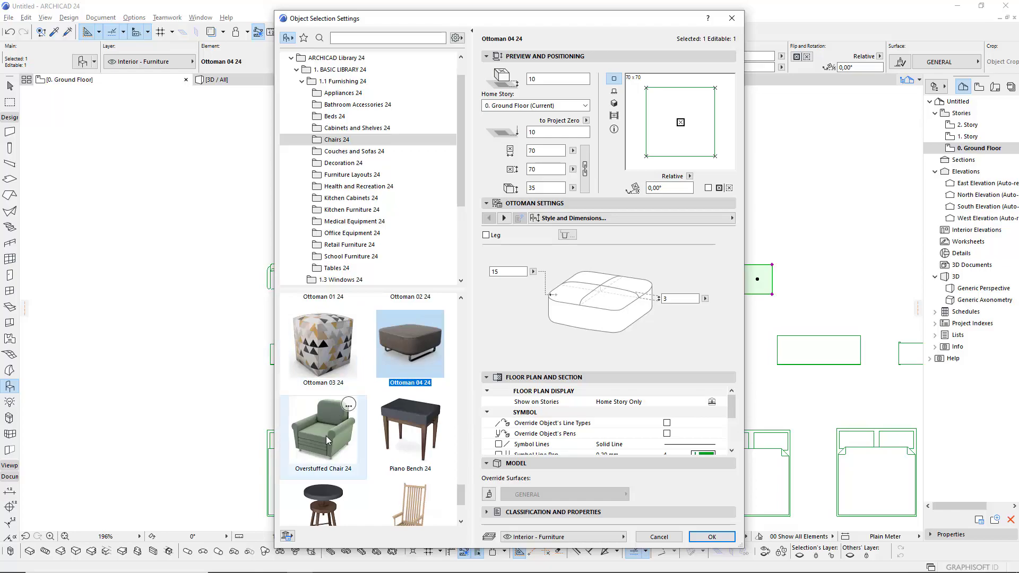
pyautogui.scroll(-3, 327, 440)
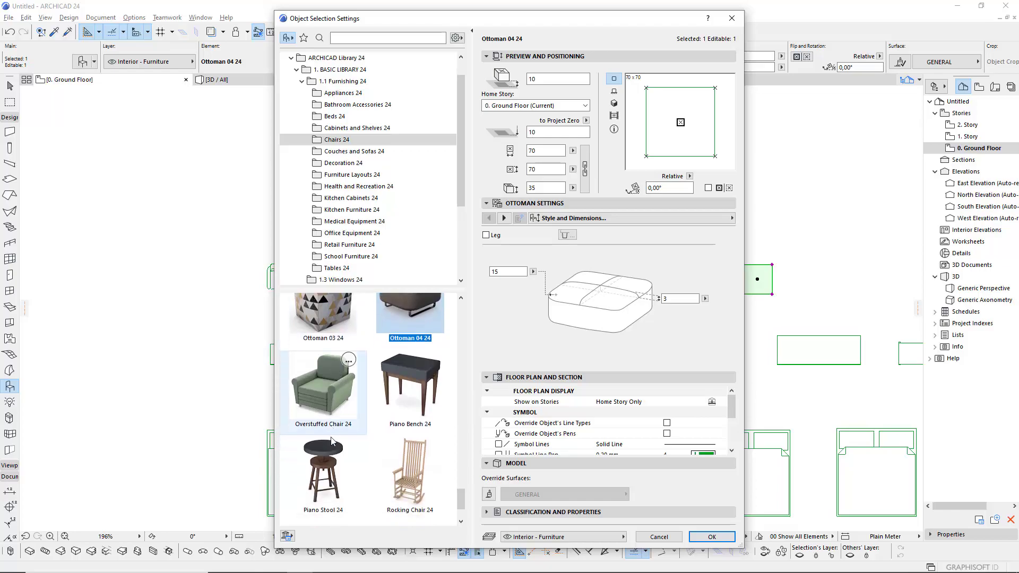
pyautogui.click(671, 537)
pyautogui.press('Delete')
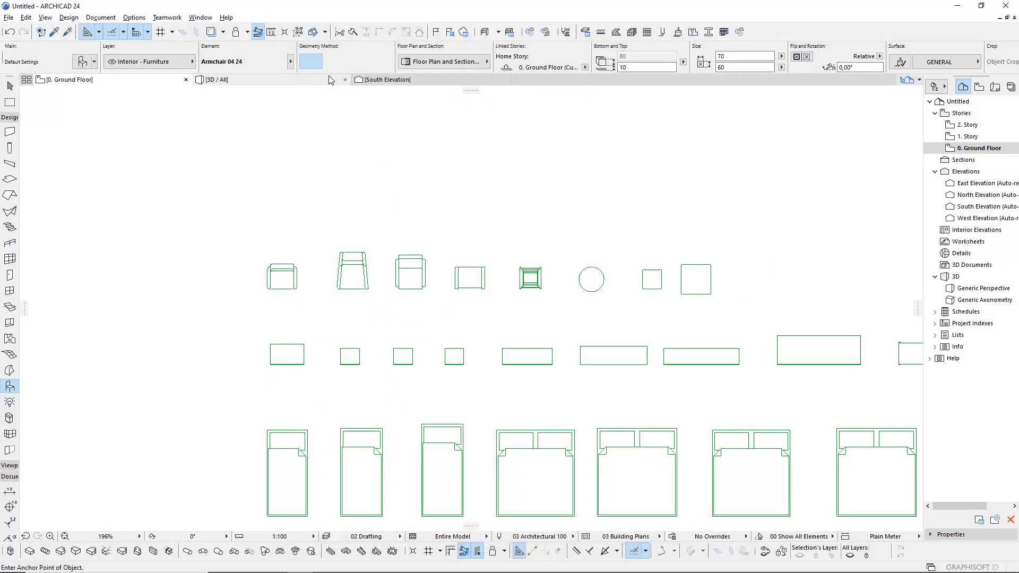
# - Switch to the 3D / All view and orbit along the ottomans and furniture rows
pyautogui.click(331, 80)
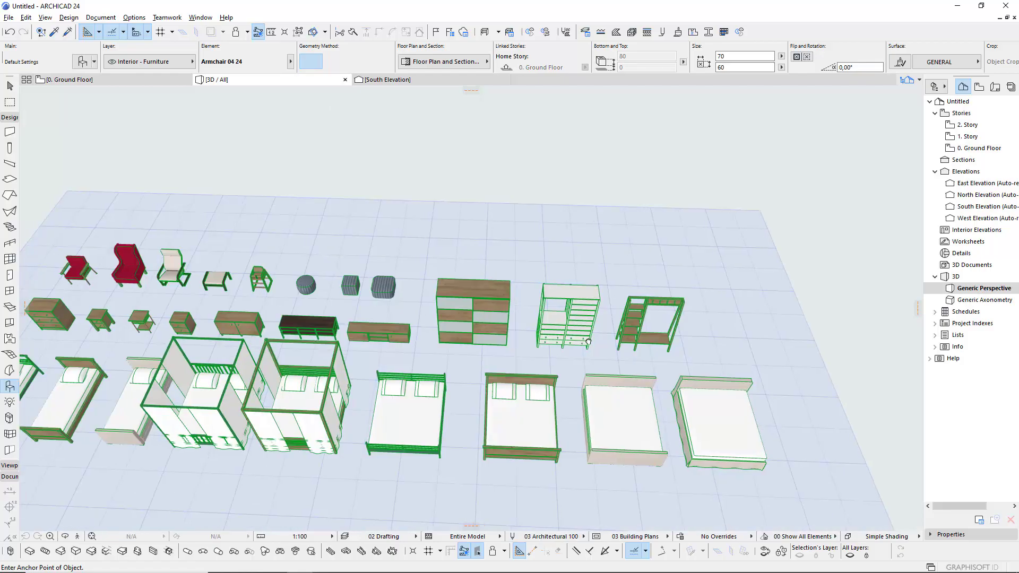
pyautogui.scroll(3, 604, 325)
pyautogui.scroll(3, 604, 325)
pyautogui.scroll(2, 604, 325)
pyautogui.scroll(3, 505, 303)
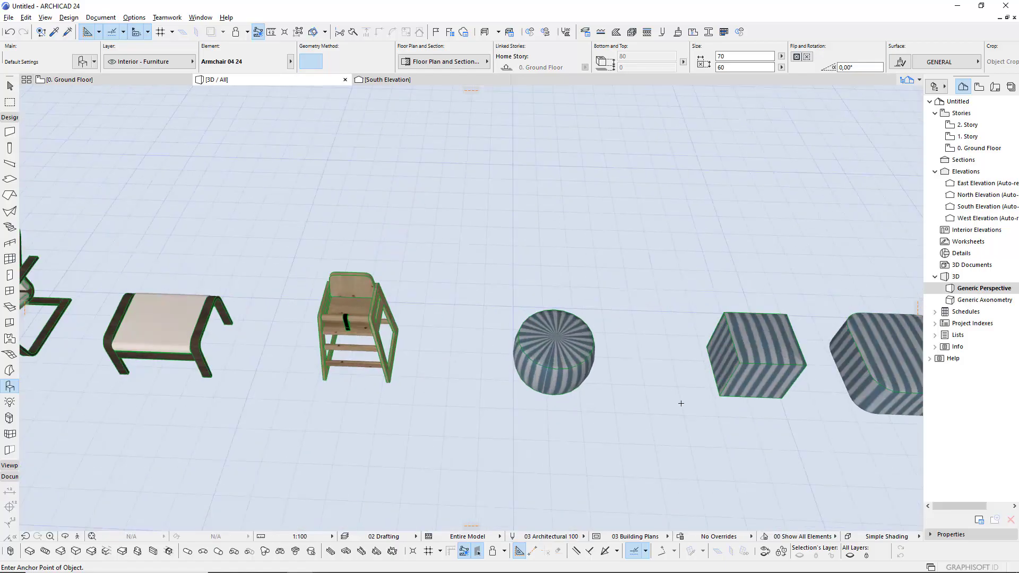
pyautogui.scroll(2, 680, 405)
pyautogui.moveTo(656, 335)
pyautogui.keyDown('shift'); pyautogui.mouseDown(button='middle')
pyautogui.moveTo(493, 361)
pyautogui.moveTo(682, 336)
pyautogui.mouseUp(button='middle'); pyautogui.keyUp('shift')
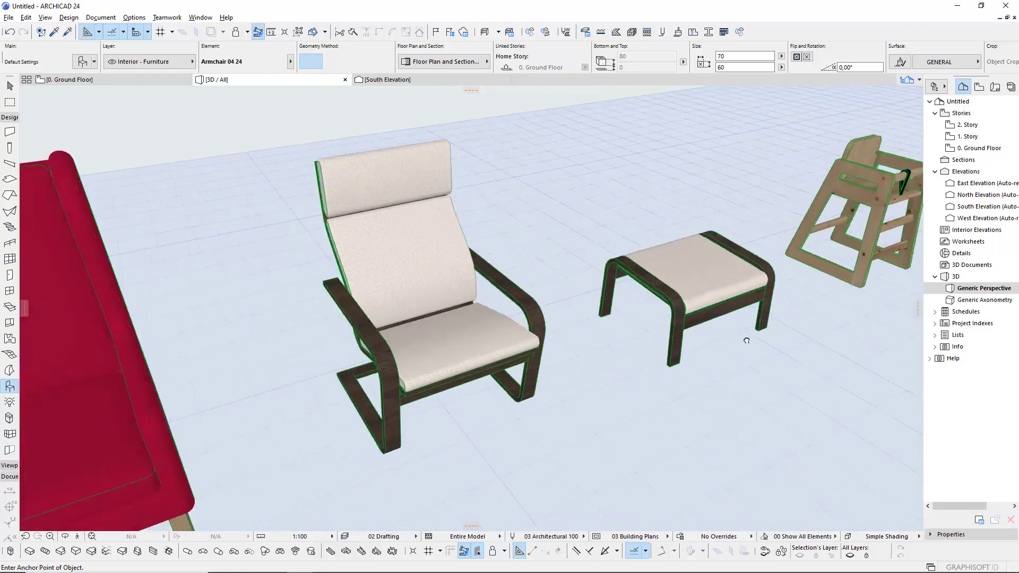
pyautogui.scroll(2, 528, 409)
pyautogui.scroll(-3, 430, 415)
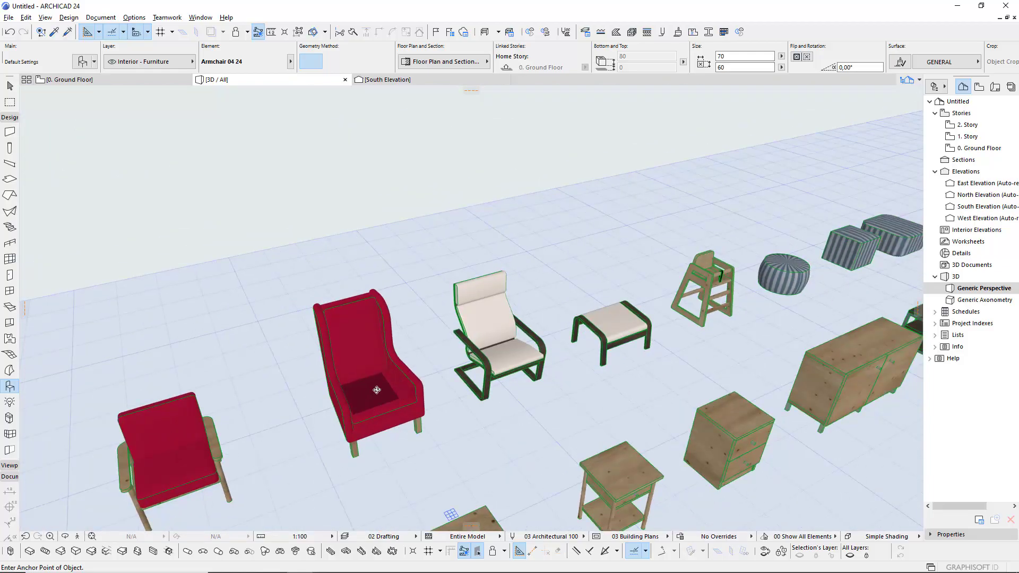
pyautogui.moveTo(376, 390)
pyautogui.keyDown('shift'); pyautogui.mouseDown(button='middle')
pyautogui.moveTo(833, 358)
pyautogui.moveTo(372, 319)
pyautogui.mouseUp(button='middle'); pyautogui.keyUp('shift')
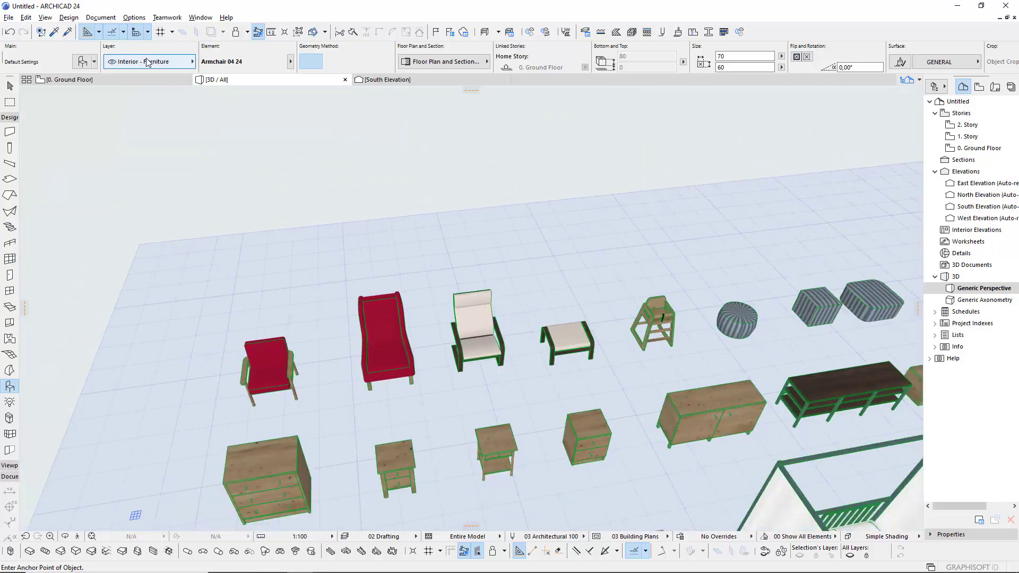
# - Back on 0. Ground Floor, show the Couches and Sofas 24 folder in object defaults
pyautogui.click(129, 79)
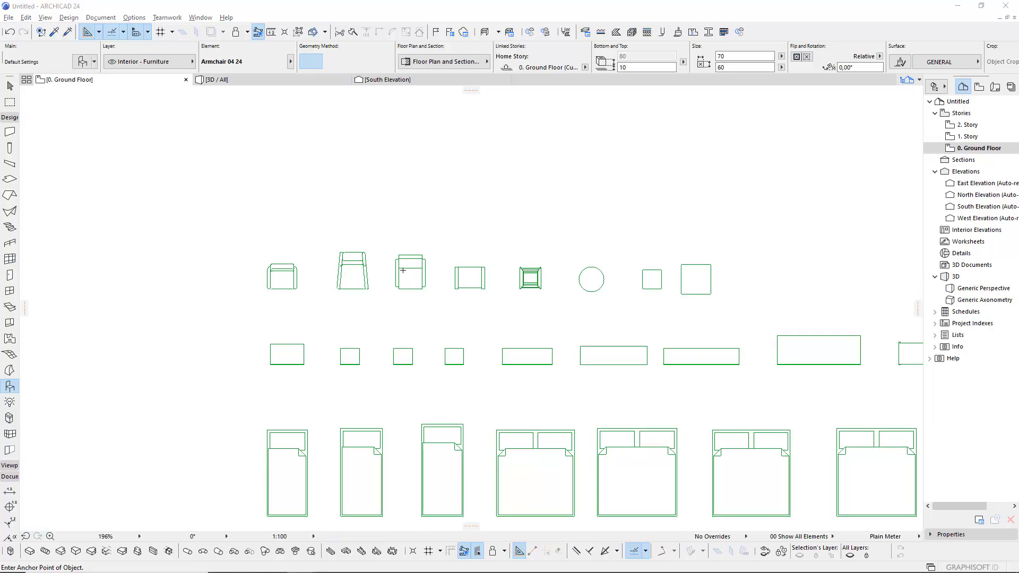
pyautogui.hotkey('ctrl', 't')
pyautogui.click(349, 152)
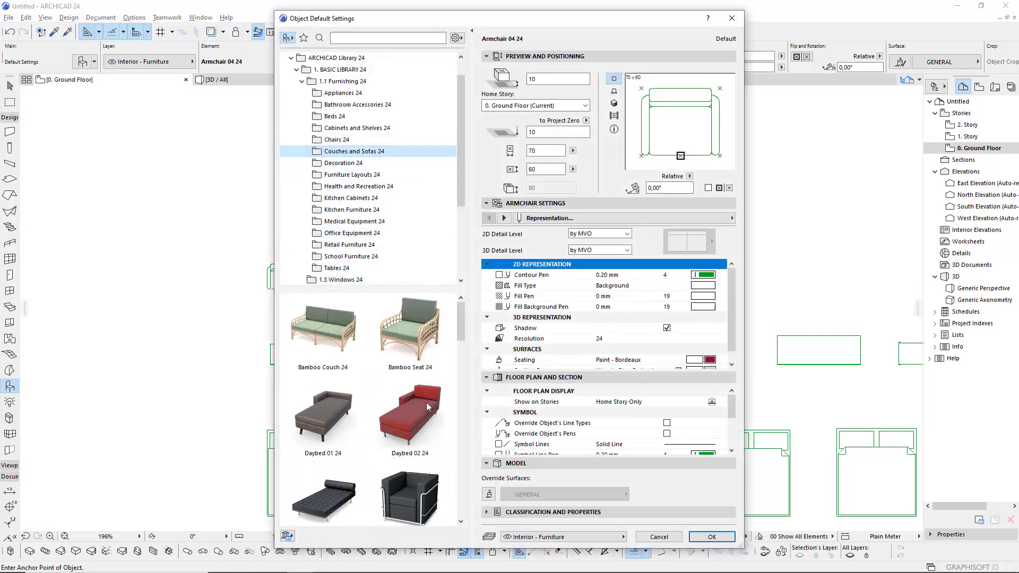
# - Set Daybed 01 24 as the default object
pyautogui.click(324, 422)
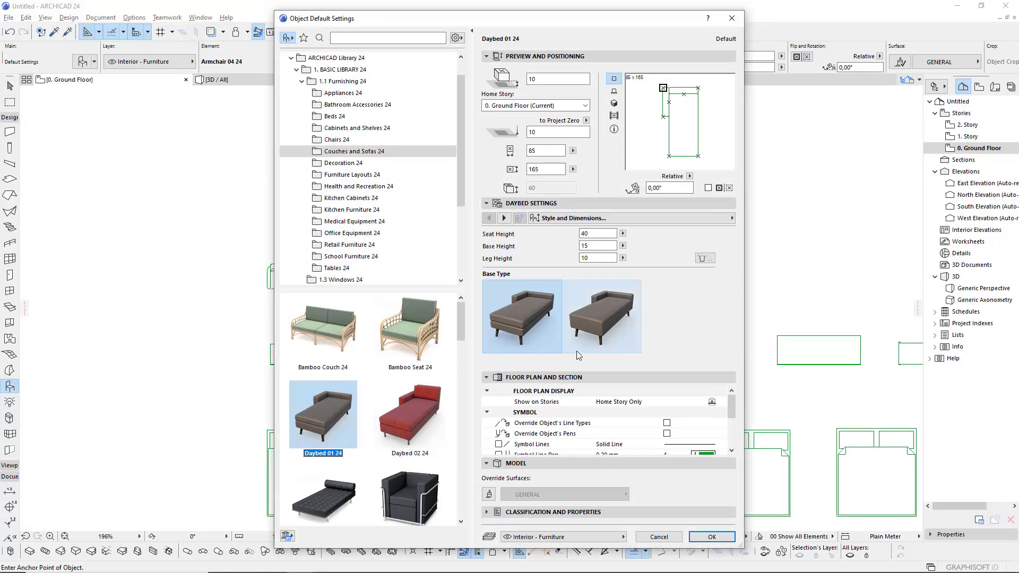
pyautogui.click(712, 536)
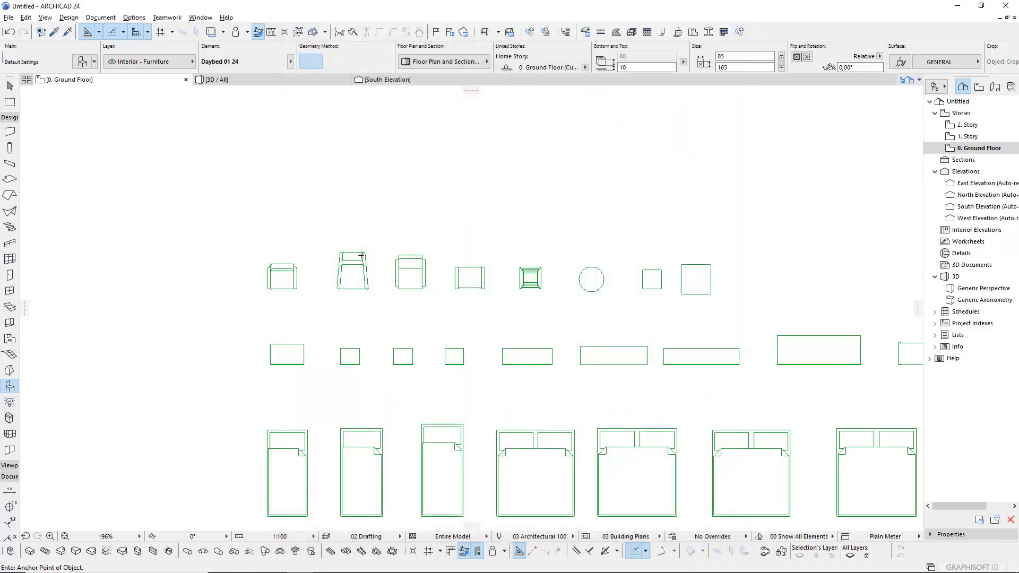
pyautogui.scroll(-1, 307, 280)
pyautogui.scroll(-4, 307, 280)
pyautogui.scroll(3, 307, 280)
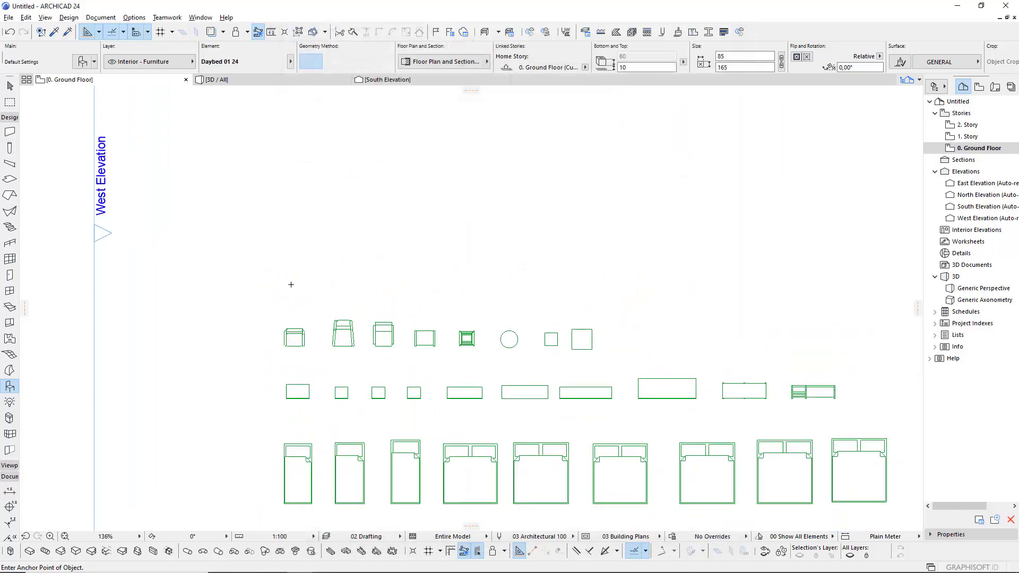
# - Move the daybed above the chair row, copy it right, and make the copy Daybed 02 24
pyautogui.click(292, 290)
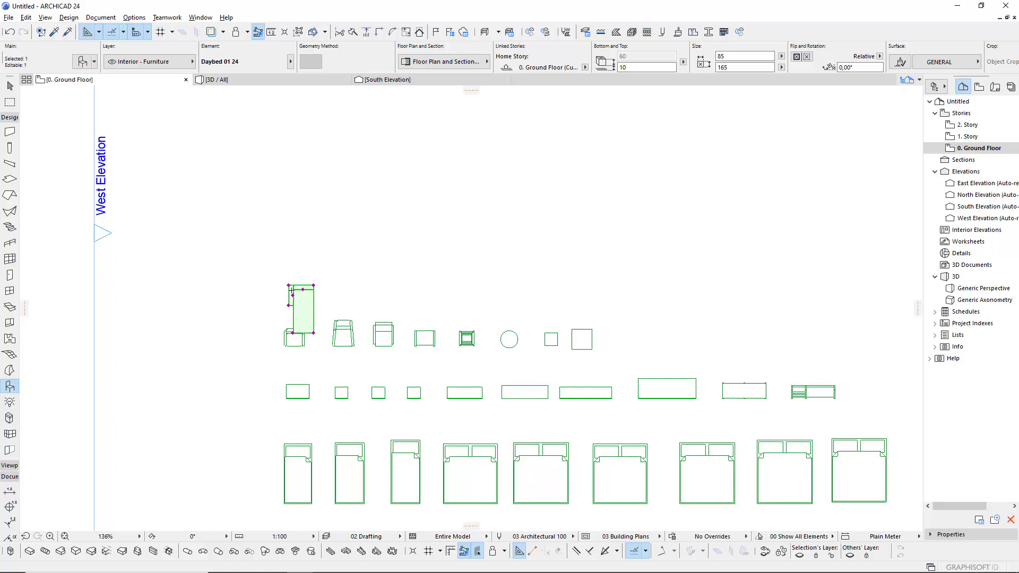
pyautogui.click(299, 270)
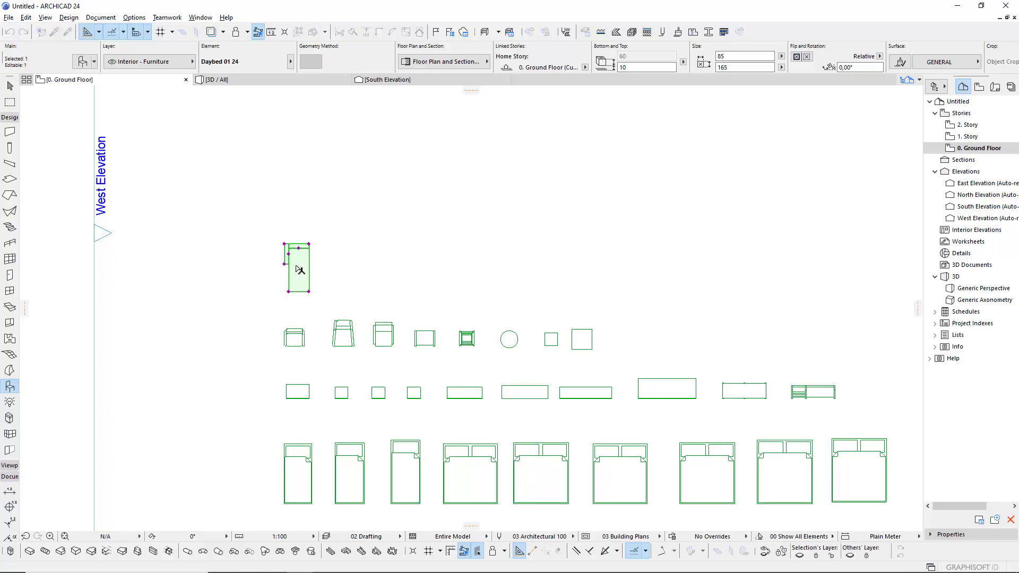
pyautogui.click(352, 271)
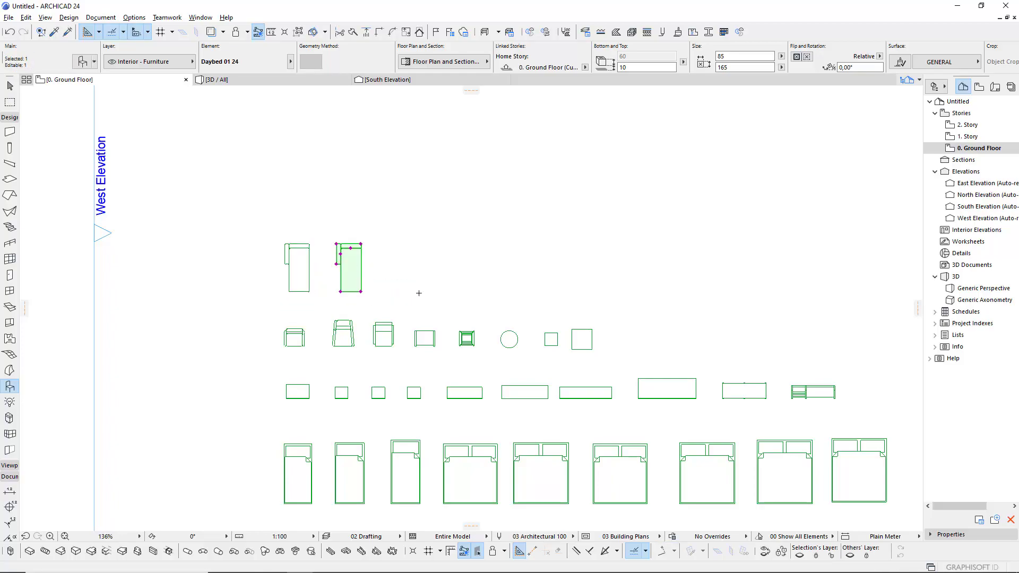
pyautogui.hotkey('ctrl', 't')
pyautogui.click(400, 328)
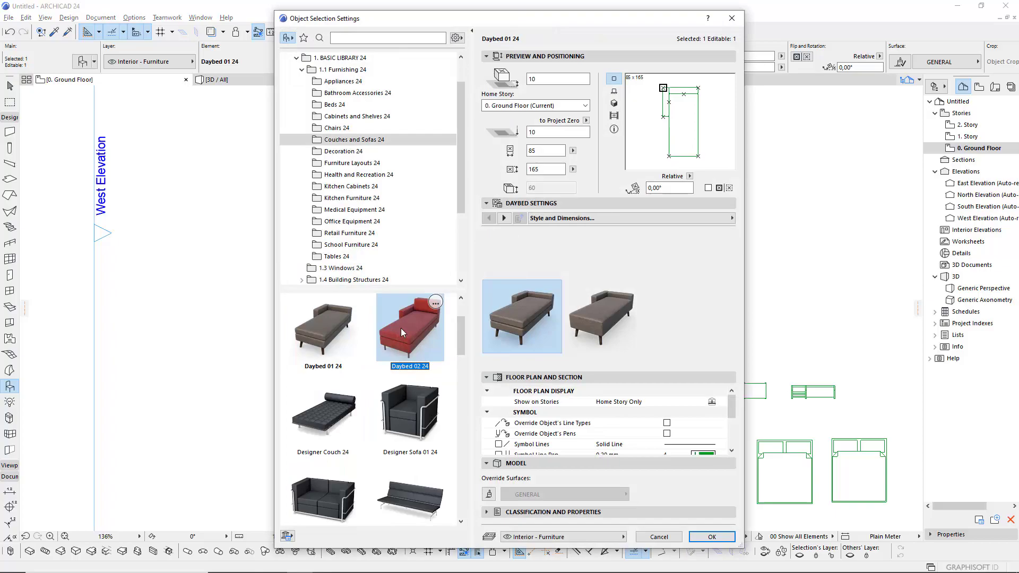
pyautogui.click(711, 537)
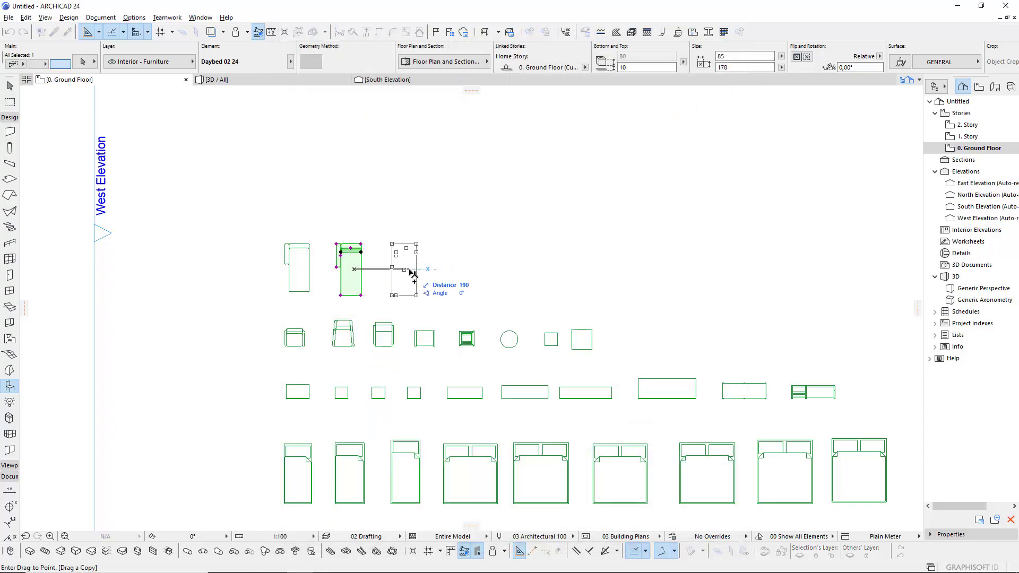
# - Place a third daybed copy further right and bring up its object settings
pyautogui.click(417, 271)
pyautogui.hotkey('ctrl', 't')
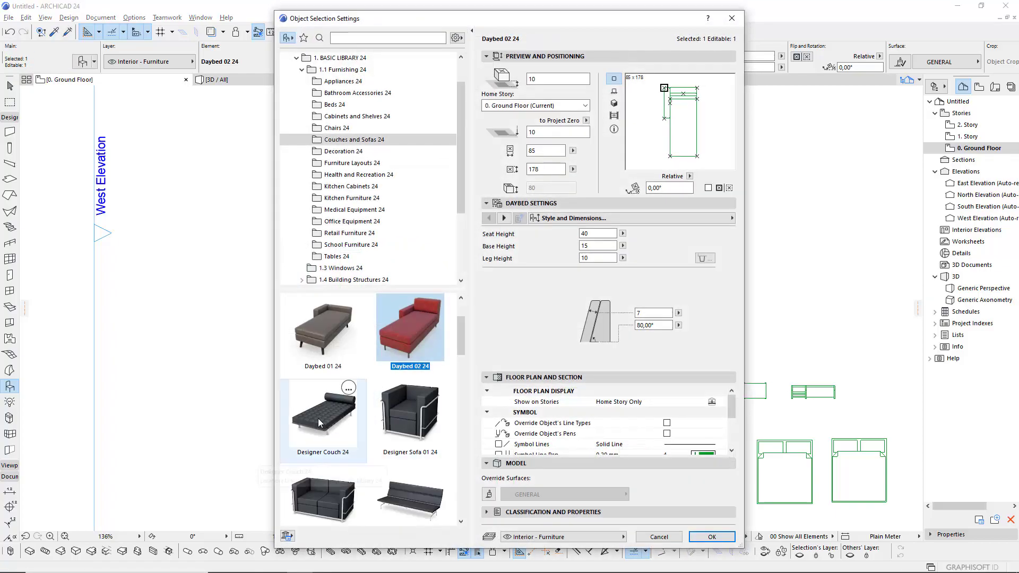
pyautogui.scroll(-3, 318, 418)
pyautogui.scroll(-2, 321, 408)
# - Make the third copy Sofa 01 24 and place another copy to its right
pyautogui.click(321, 373)
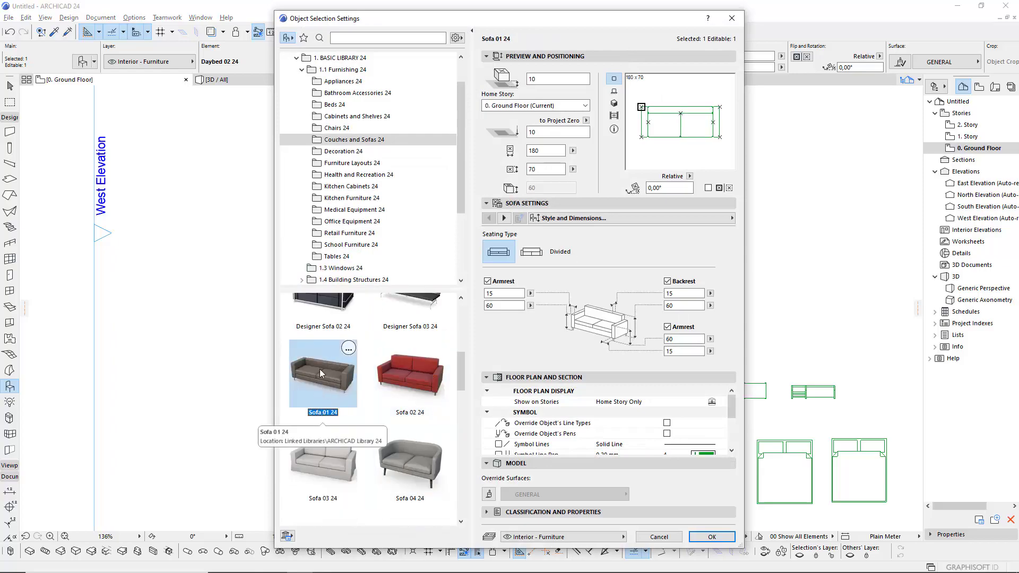
pyautogui.click(721, 537)
pyautogui.hotkey('ctrl', 'shift', 'd')
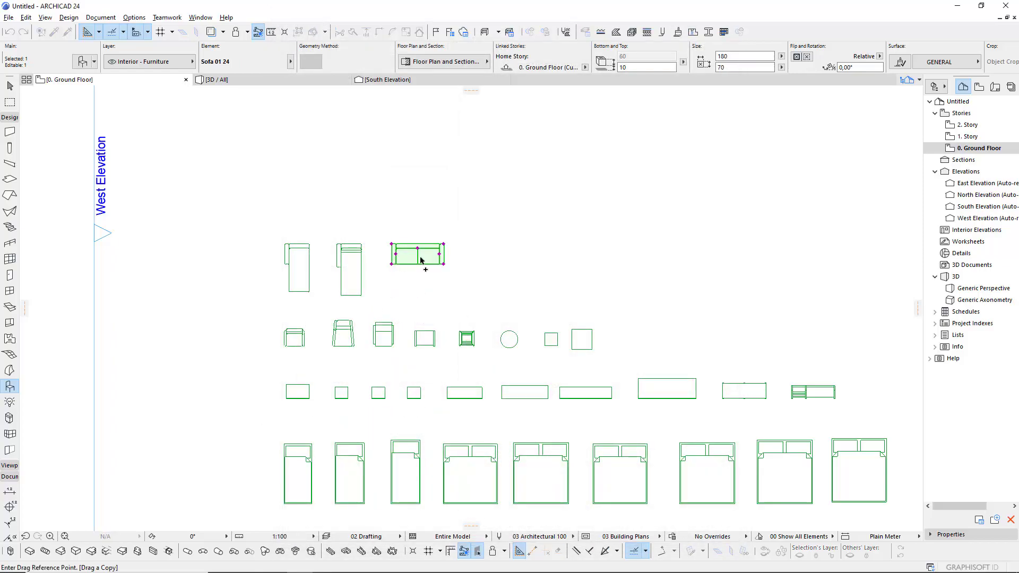
pyautogui.click(420, 257)
pyautogui.click(491, 271)
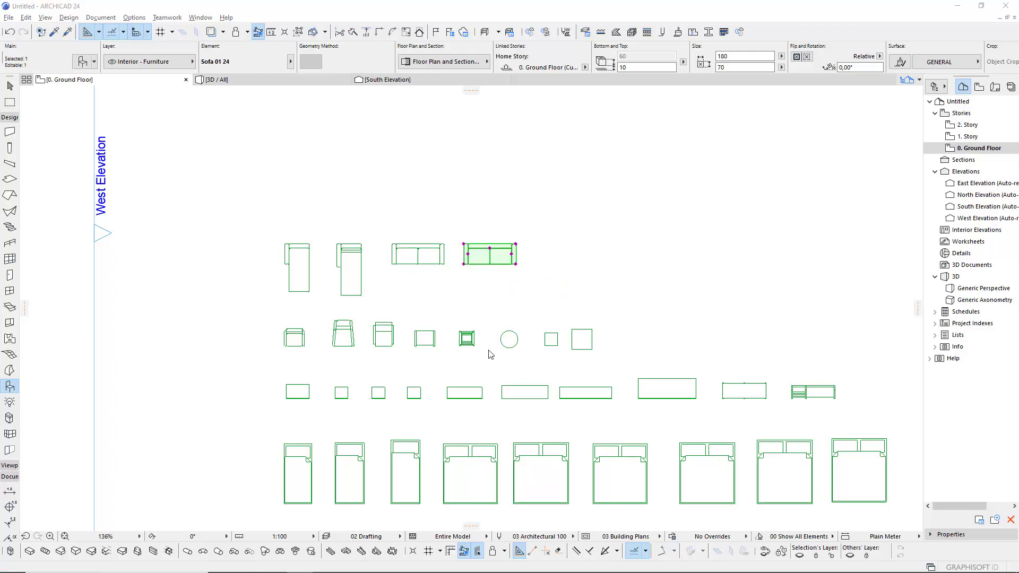
pyautogui.hotkey('ctrl', 't')
# - Swap that copy to Sofa 02 24 and copy it further right
pyautogui.click(410, 347)
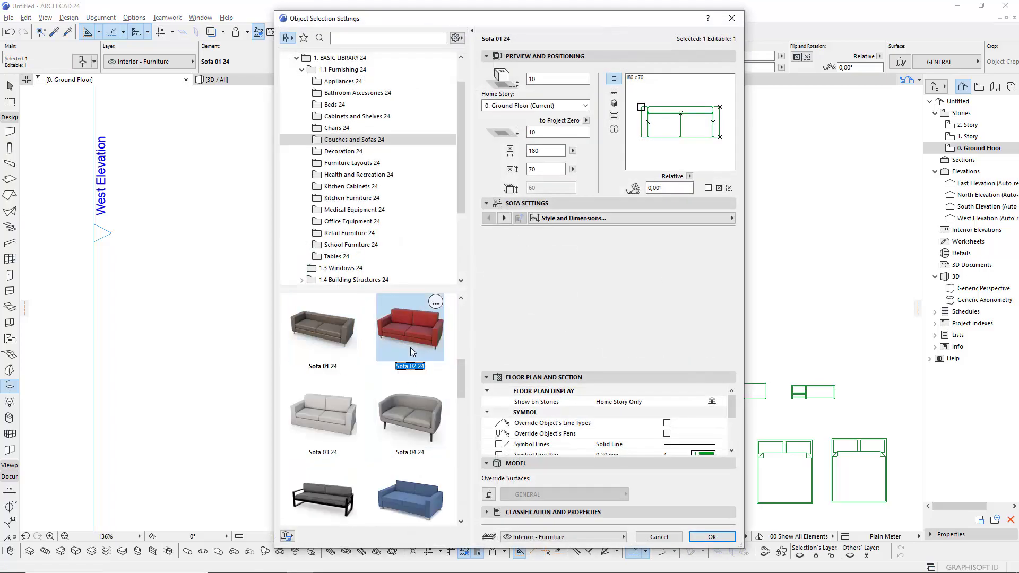
pyautogui.click(710, 537)
pyautogui.hotkey('ctrl', 'shift', 'd')
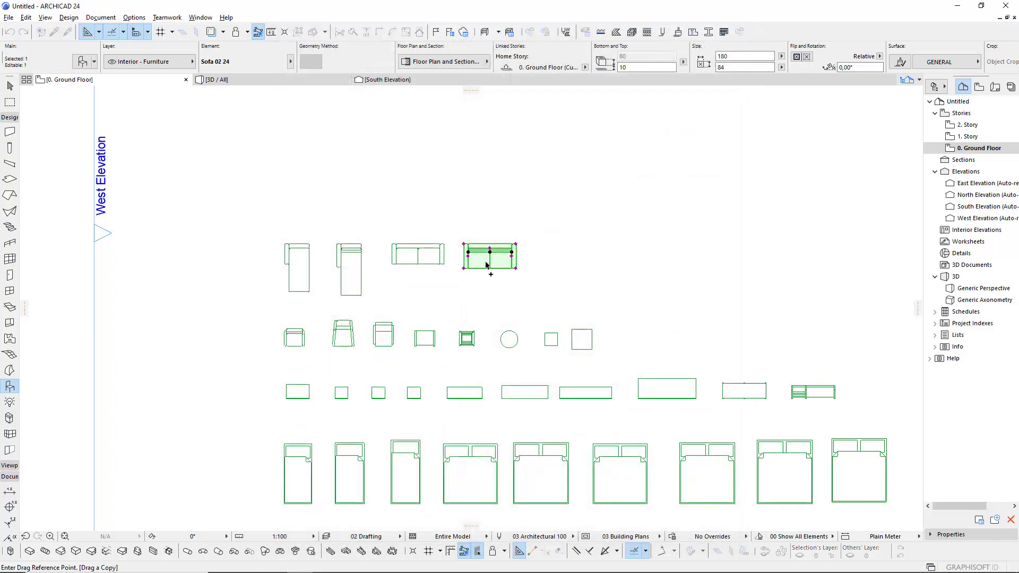
pyautogui.click(563, 262)
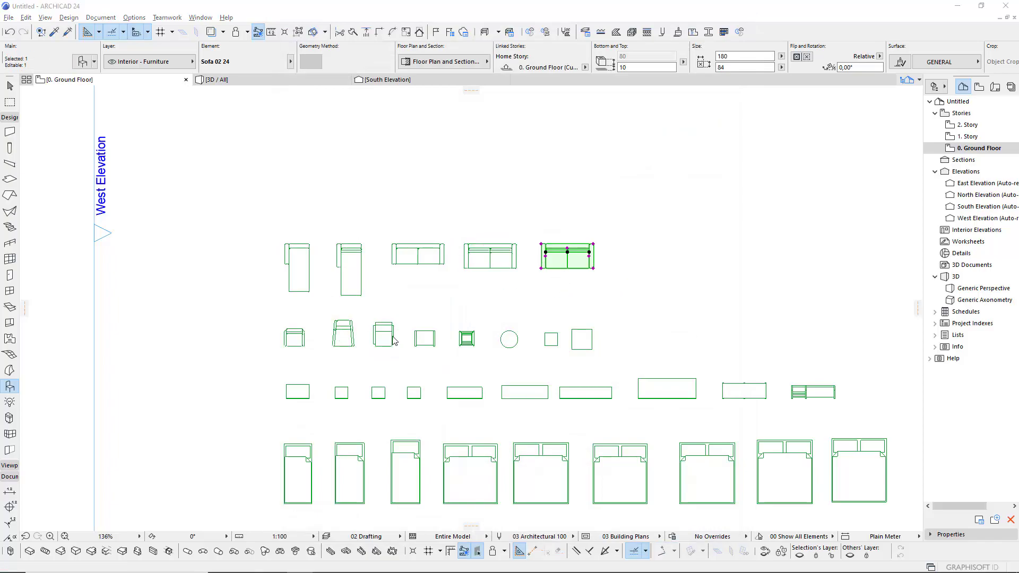
pyautogui.hotkey('ctrl', 't')
# - Make the new copy Sofa 03 24 and add another copy to the right
pyautogui.click(342, 421)
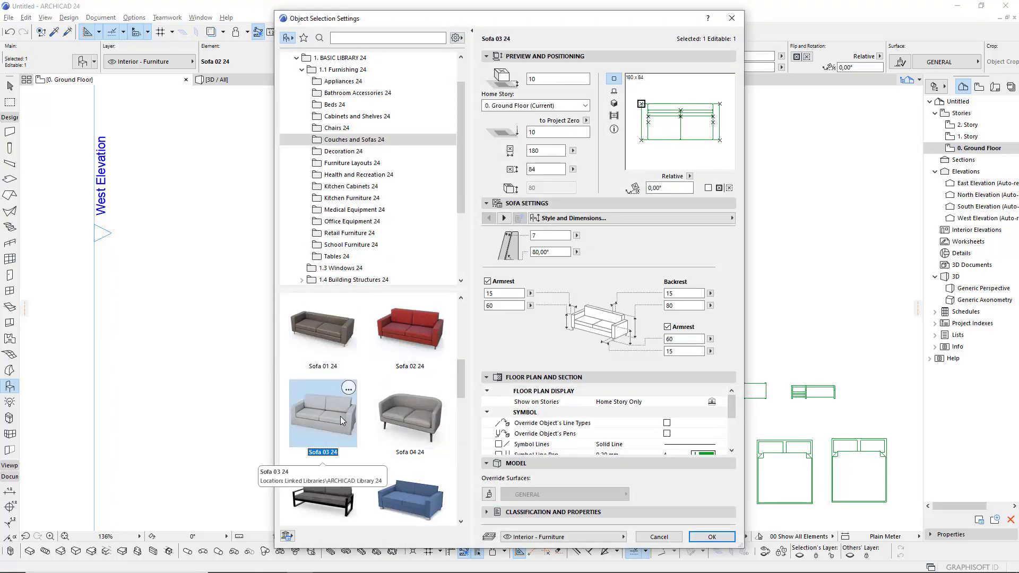
pyautogui.click(711, 536)
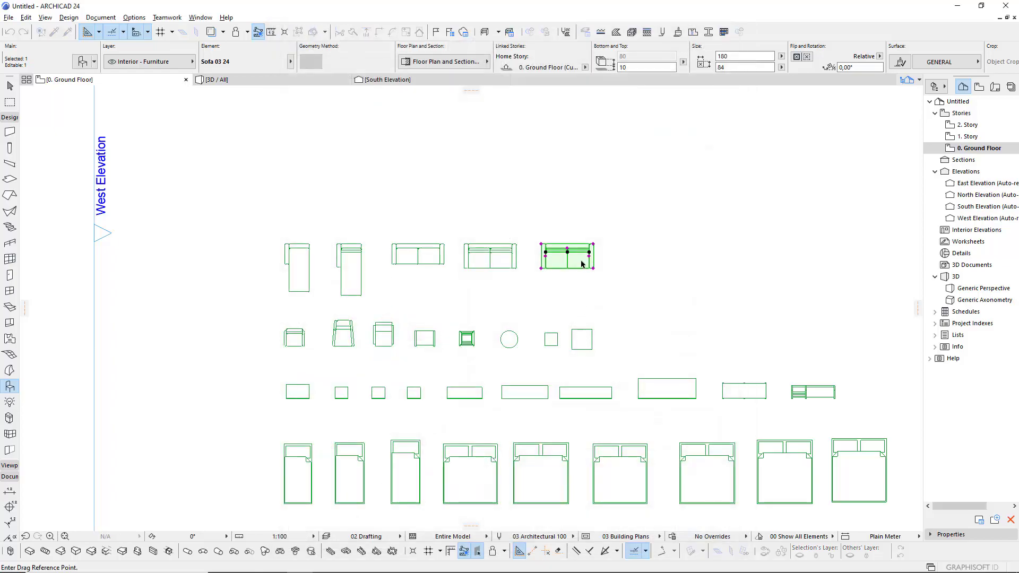
pyautogui.click(663, 262)
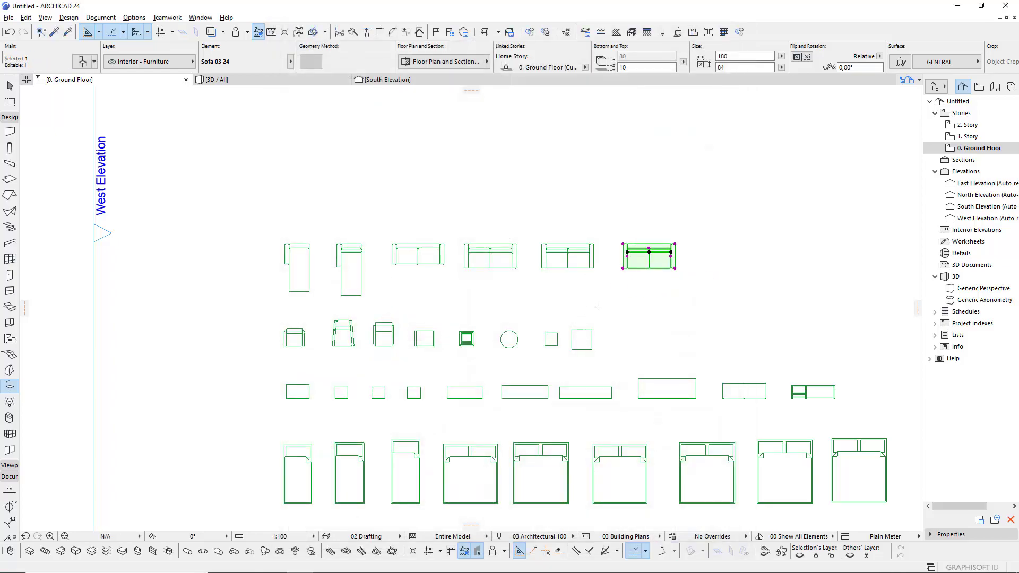
pyautogui.hotkey('ctrl', 't')
# - Make the copy Sofa 04 24 with the legged base, then choose Sofa 05 24 for the latest copy
pyautogui.click(408, 340)
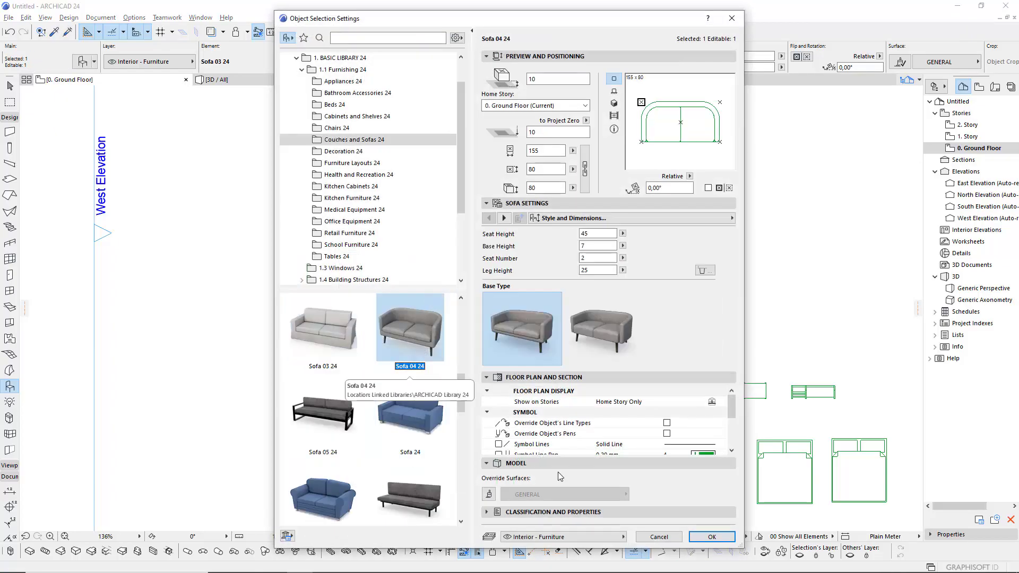
pyautogui.click(602, 326)
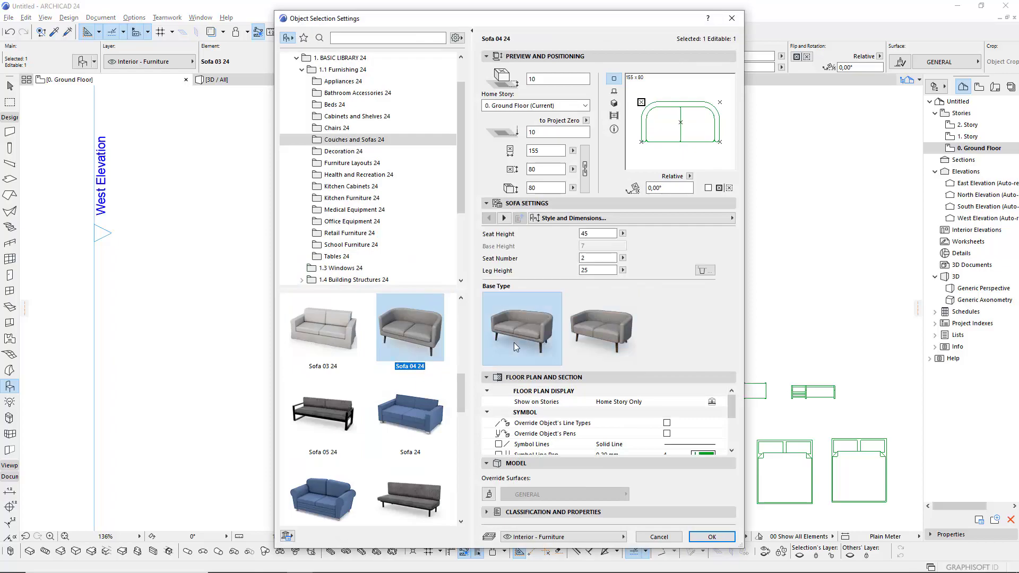
pyautogui.click(701, 535)
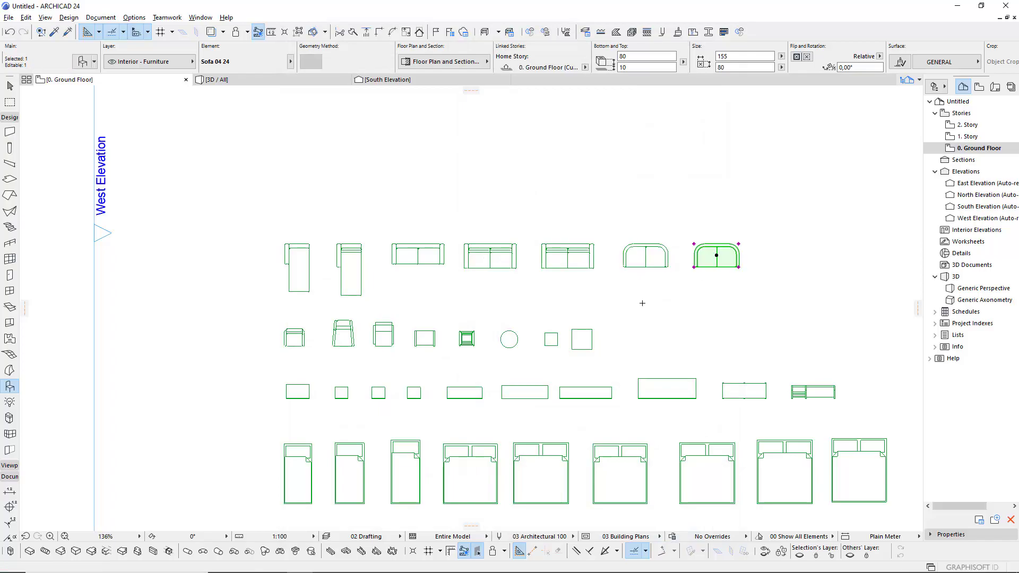
pyautogui.hotkey('ctrl', 't')
pyautogui.click(327, 416)
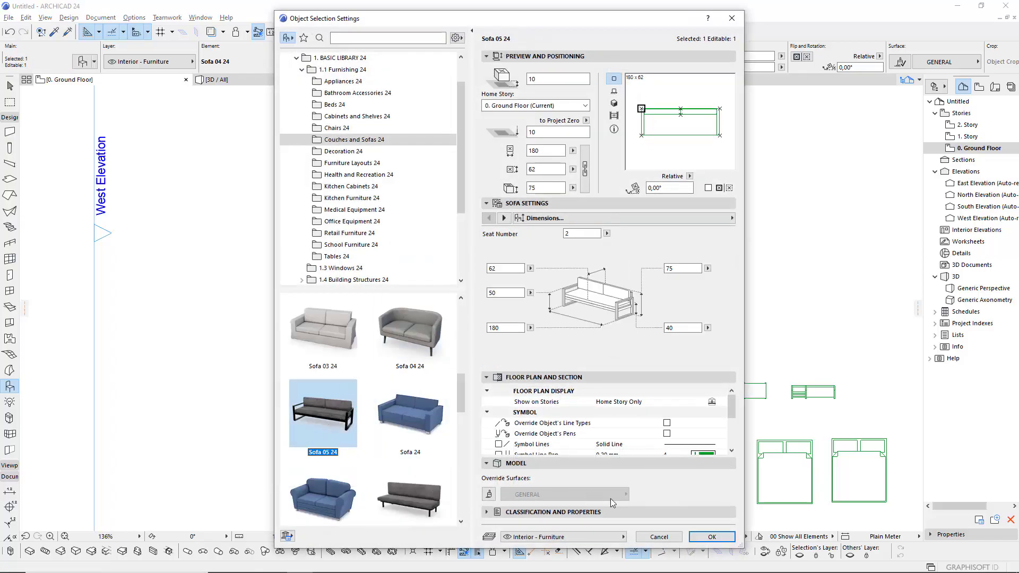
# - Apply Sofa 05 24, pan to the row's right end, and copy the sofa right
pyautogui.click(711, 536)
pyautogui.moveTo(811, 330); pyautogui.dragTo(531, 353, button='middle')
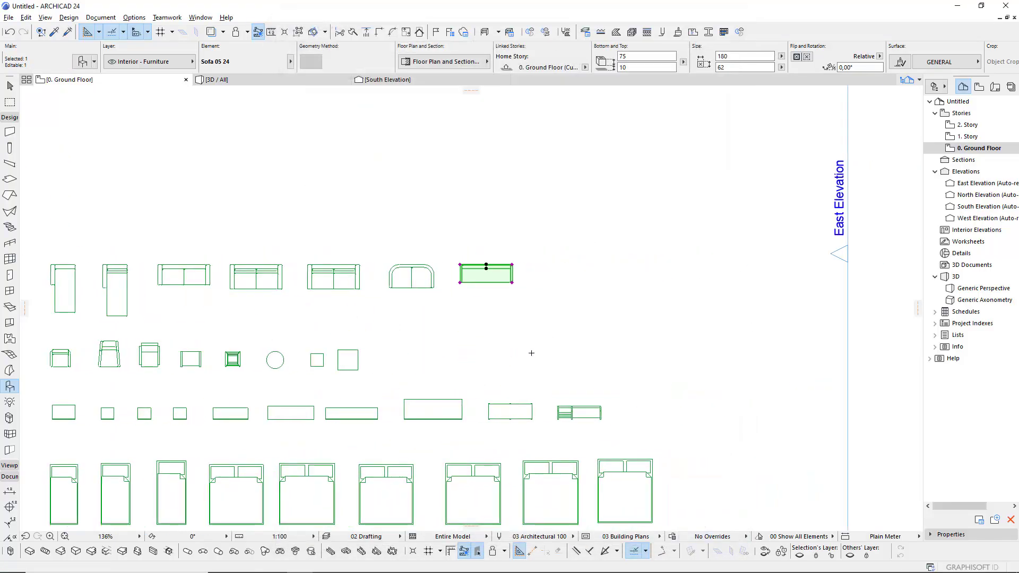
pyautogui.hotkey('ctrl', 'd')
pyautogui.click(589, 278)
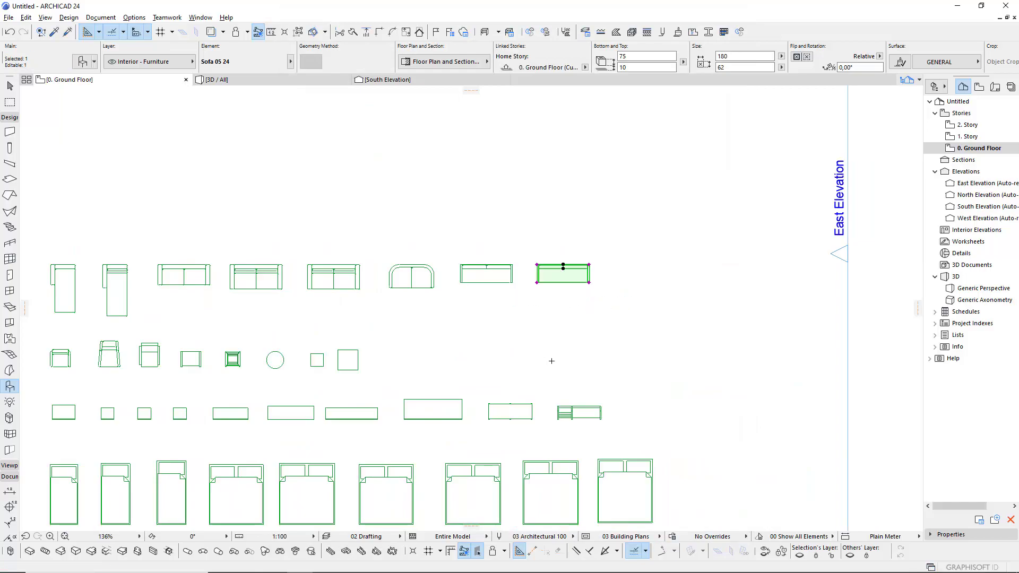
pyautogui.hotkey('ctrl', 't')
# - Make the copy Sofa Bed Futon 24 and copy the futon to the right
pyautogui.click(413, 422)
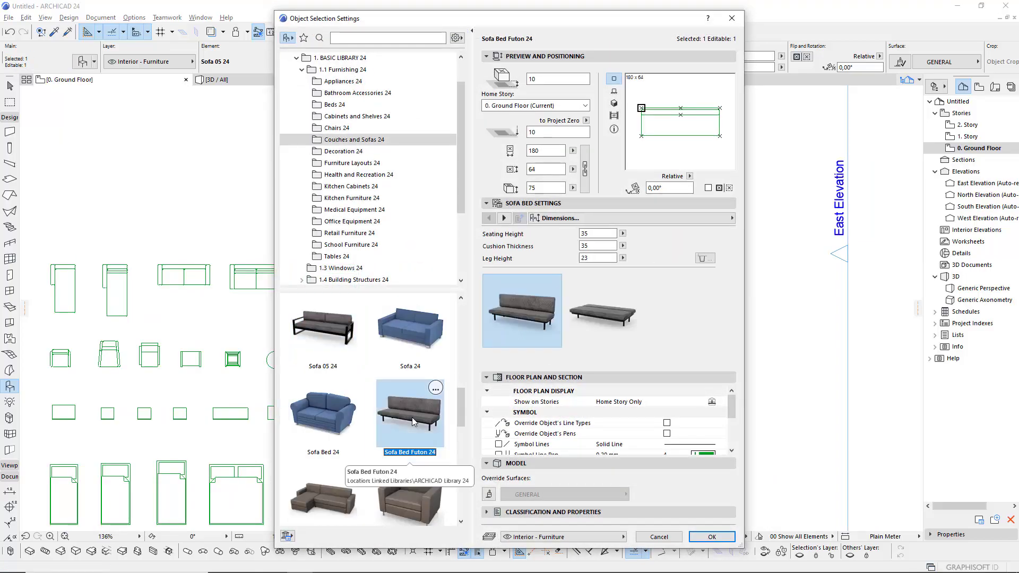
pyautogui.click(712, 536)
pyautogui.click(567, 274)
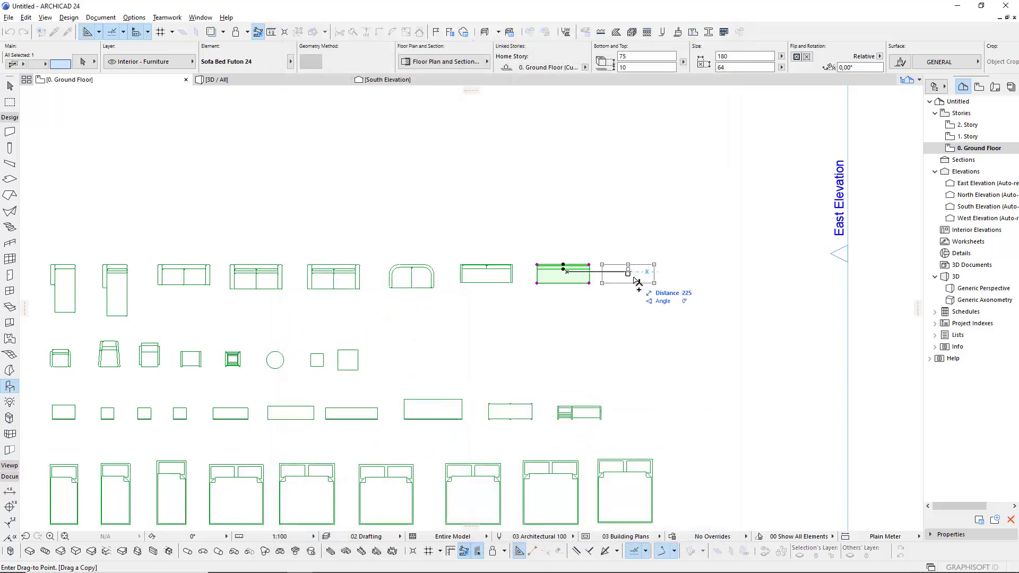
pyautogui.click(638, 275)
# - Switch the futon copy to its unfolded bed form and copy it right
pyautogui.hotkey('ctrl', 't')
pyautogui.click(618, 322)
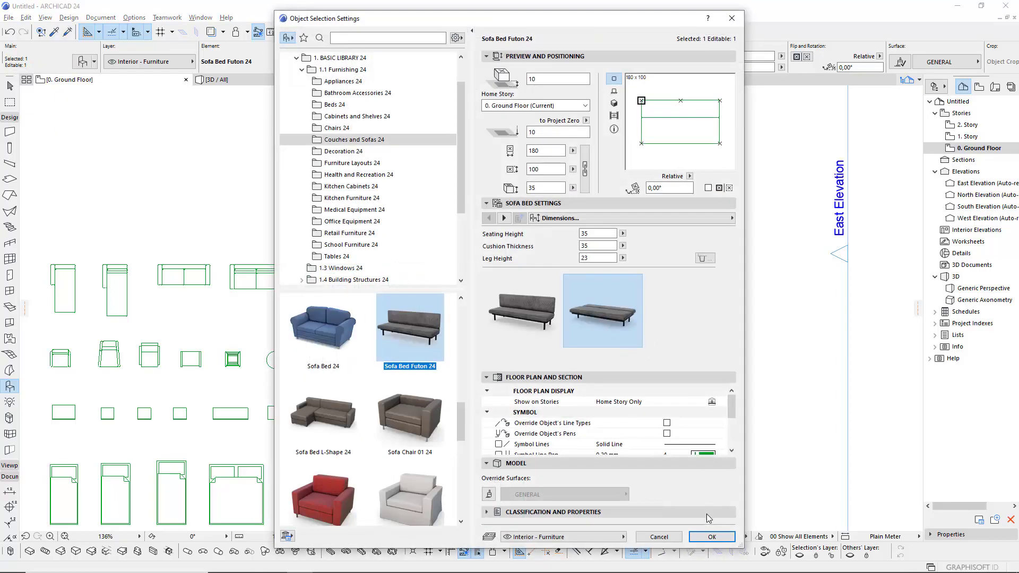
pyautogui.click(711, 535)
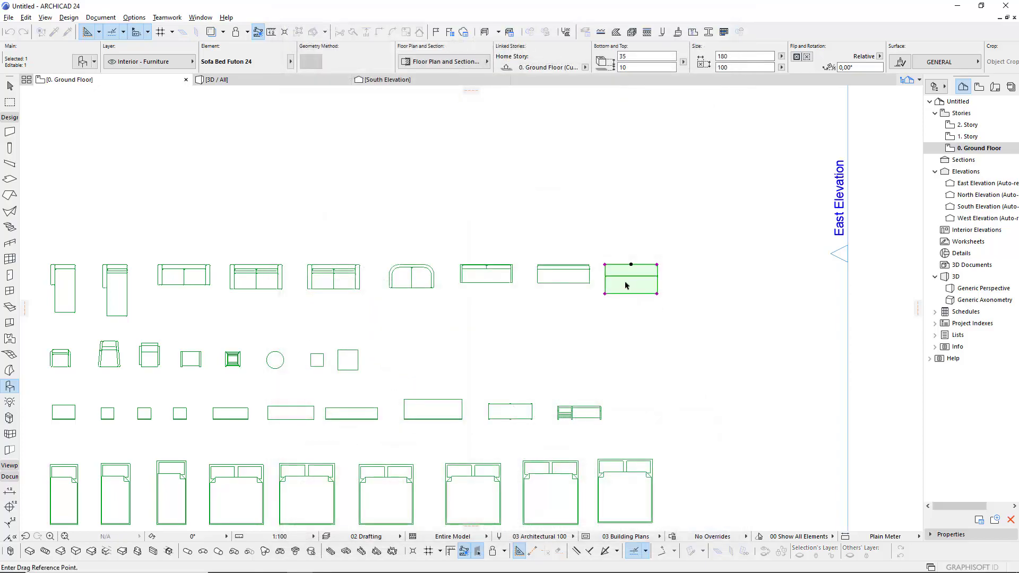
pyautogui.keyDown('ctrl'); pyautogui.moveTo(627, 286); pyautogui.dragTo(701, 286); pyautogui.keyUp('ctrl')
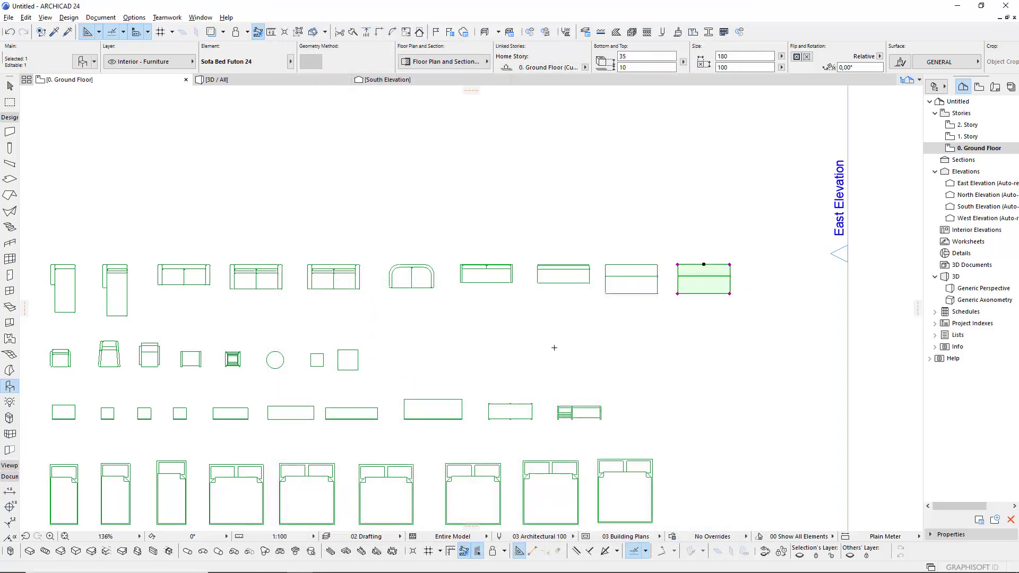
# - Make the copy Sofa Bed L-Shape 24, copy it right, and choose Sofa Chair 01 24
pyautogui.hotkey('ctrl', 't')
pyautogui.click(314, 441)
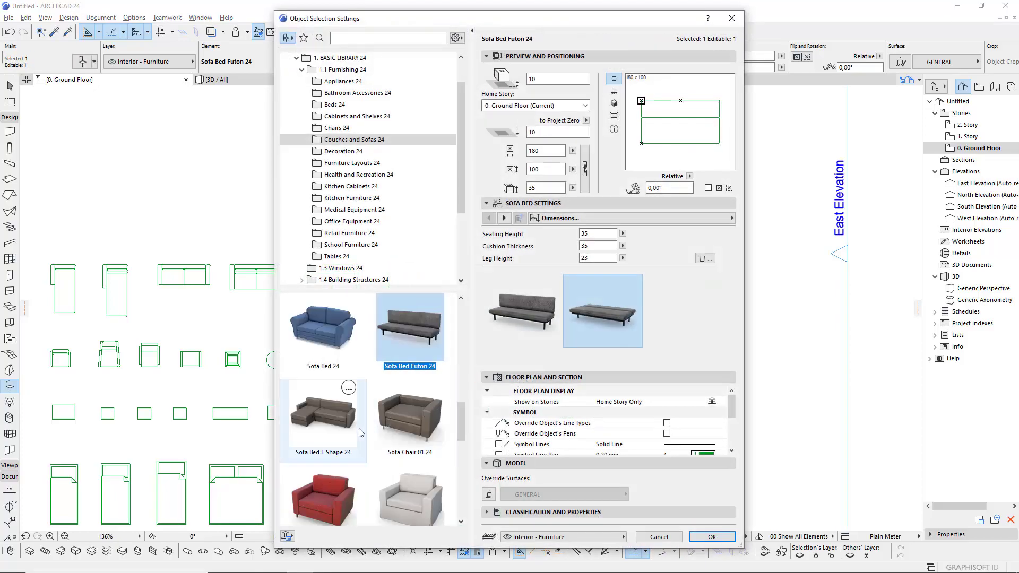
pyautogui.click(703, 537)
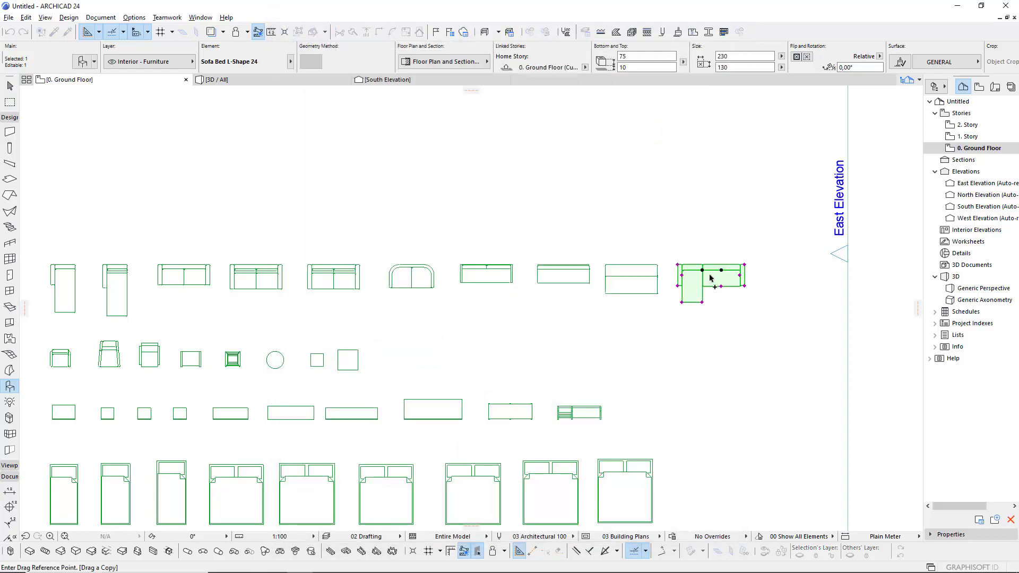
pyautogui.click(710, 275)
pyautogui.click(802, 276)
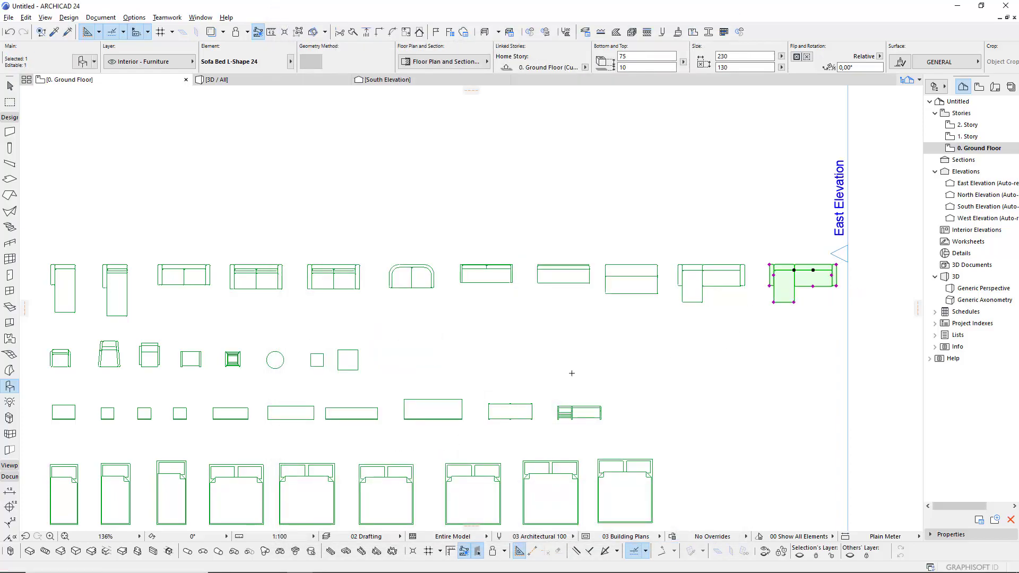
pyautogui.hotkey('ctrl', 't')
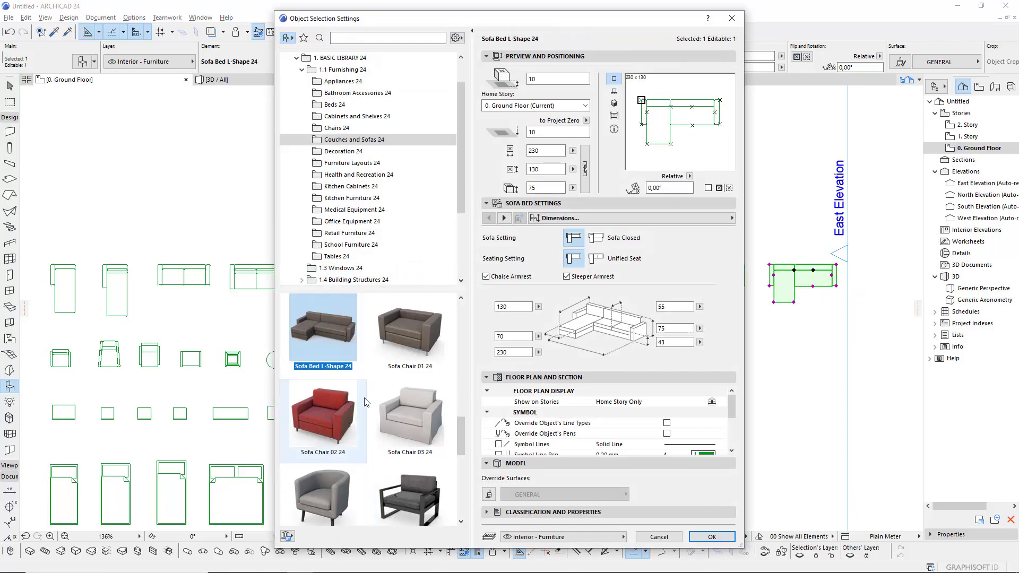
pyautogui.click(411, 335)
# - Apply Sofa Chair 01 24, copy it right, and turn the copy into Sofa Chair 02 24
pyautogui.click(712, 536)
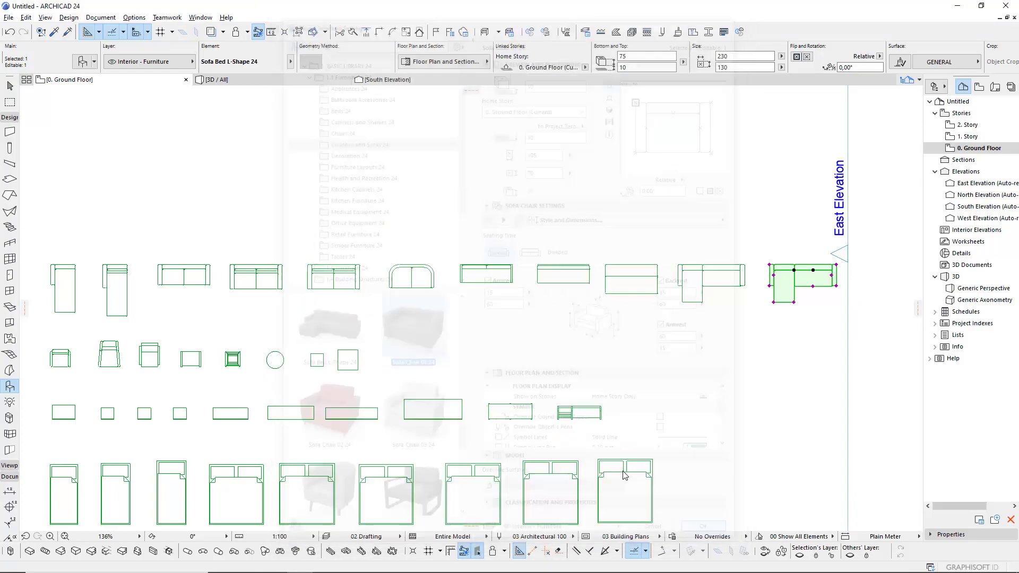
pyautogui.scroll(-2, 382, 281)
pyautogui.scroll(-3, 532, 329)
pyautogui.scroll(3, 532, 329)
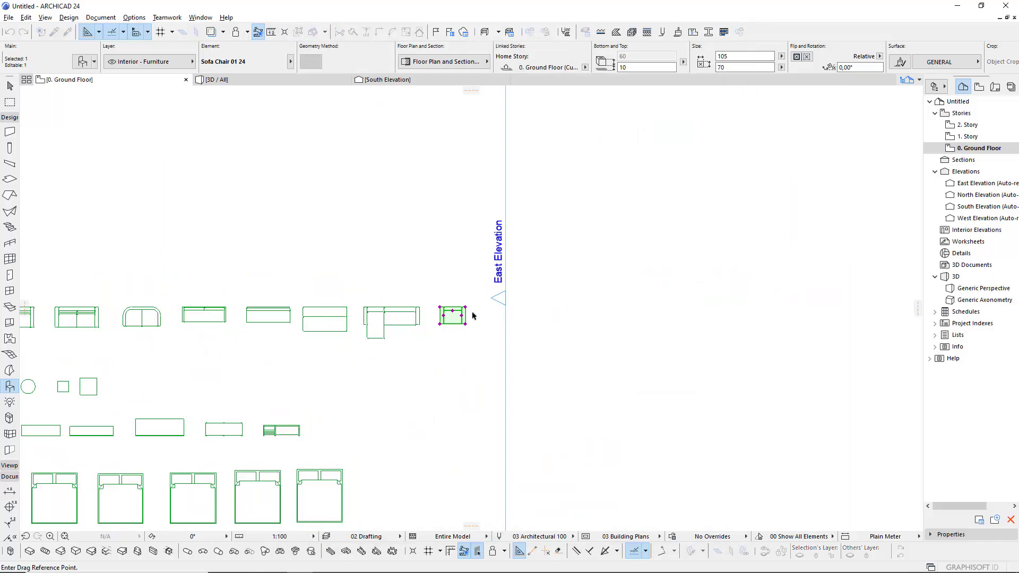
pyautogui.click(455, 320)
pyautogui.click(497, 325)
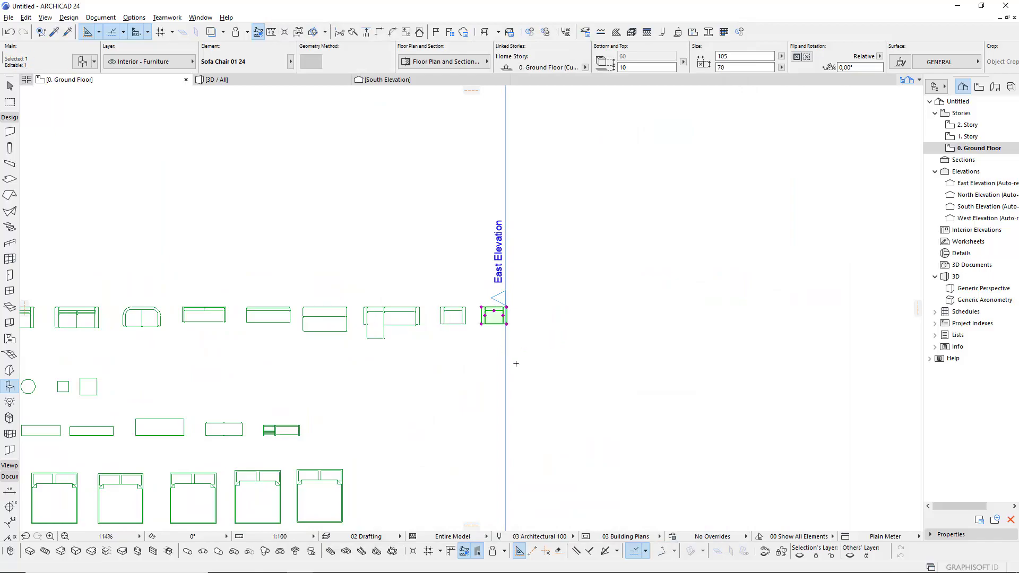
pyautogui.hotkey('ctrl', 't')
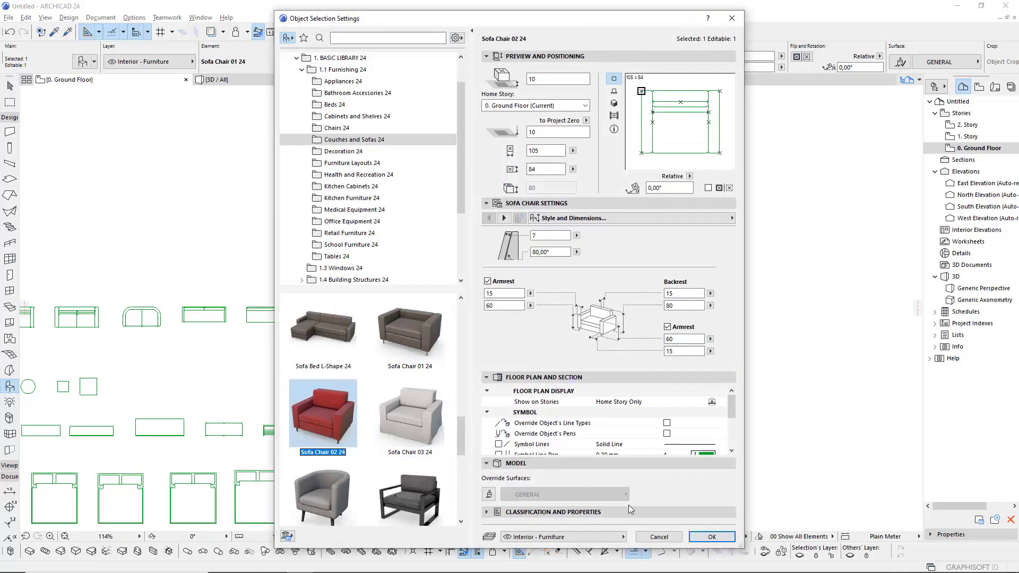
pyautogui.click(710, 538)
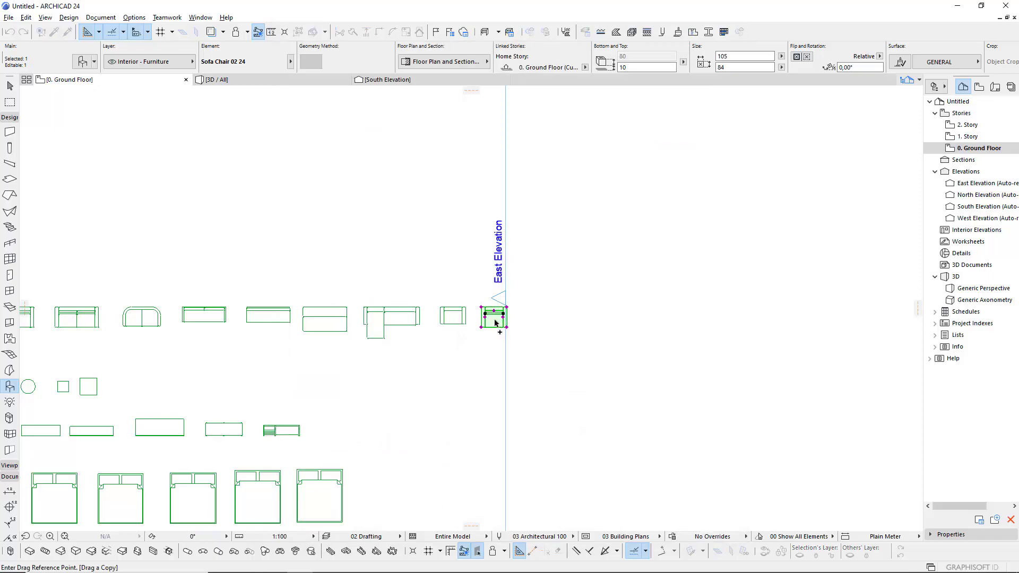
# - Swap the next chairs to Sofa Chair 03 24 and Sofa Chair 04 24
pyautogui.hotkey('ctrl', 't')
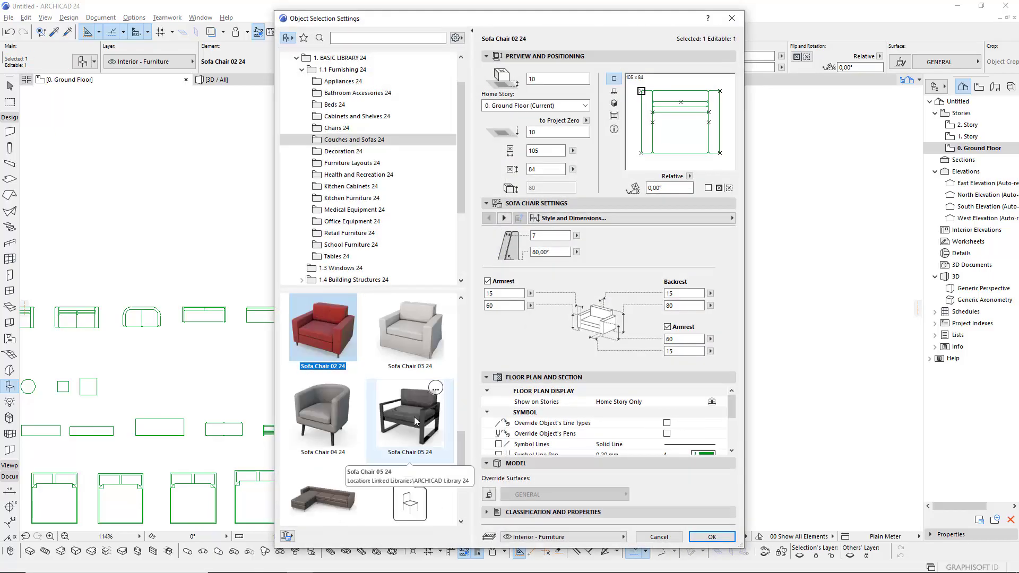
pyautogui.click(415, 420)
pyautogui.click(394, 319)
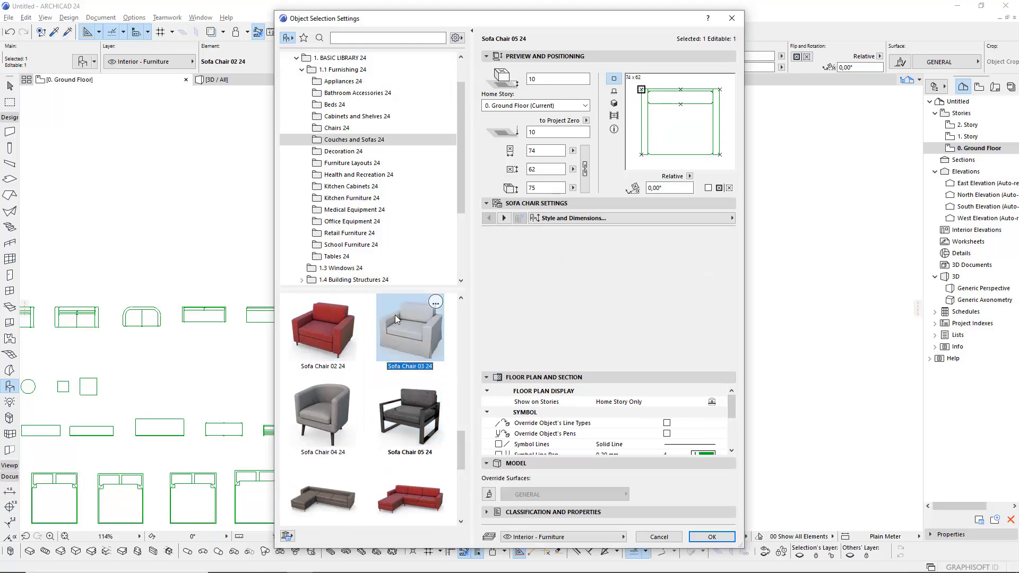
pyautogui.click(706, 539)
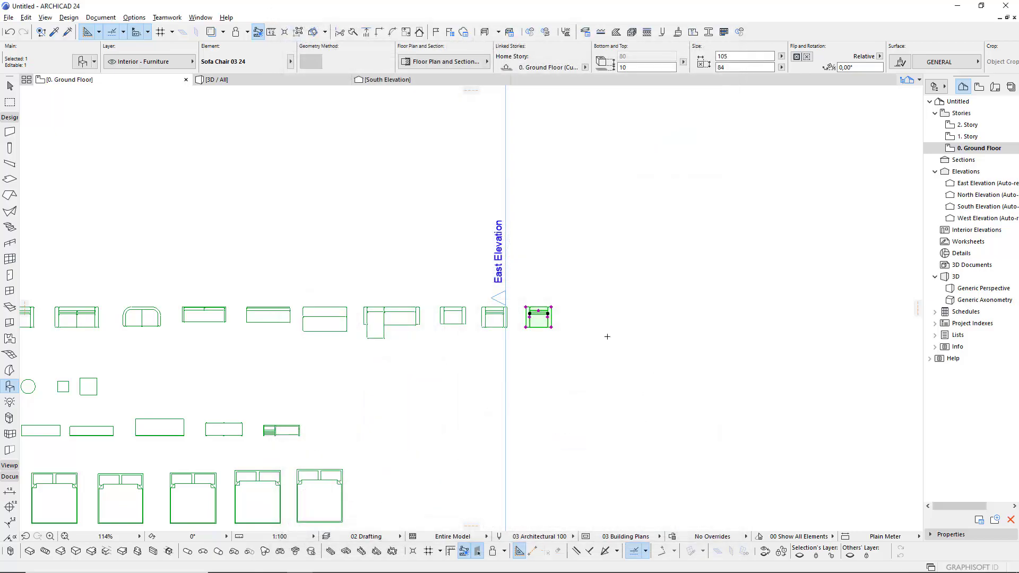
pyautogui.doubleClick(547, 322)
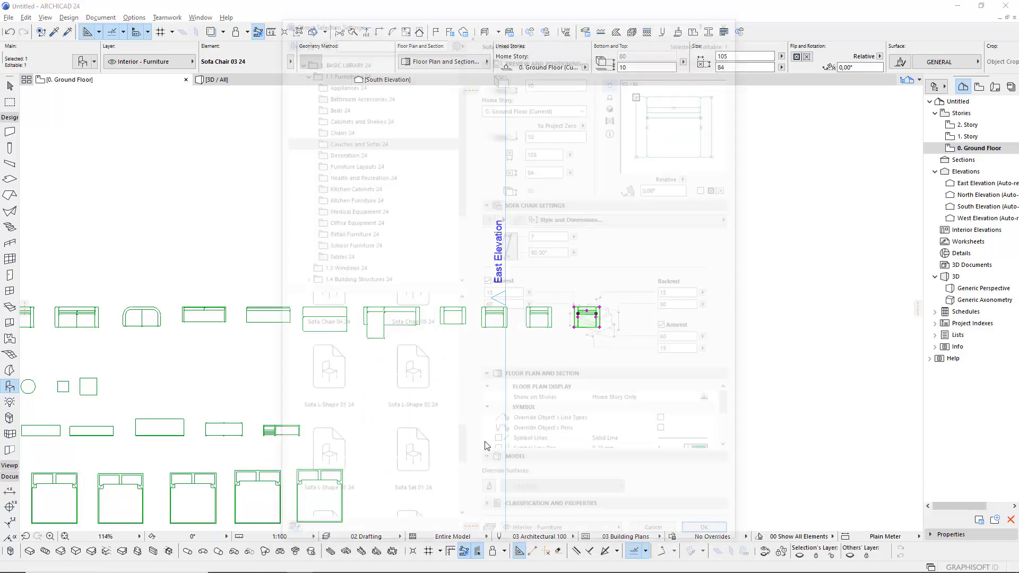
pyautogui.click(322, 413)
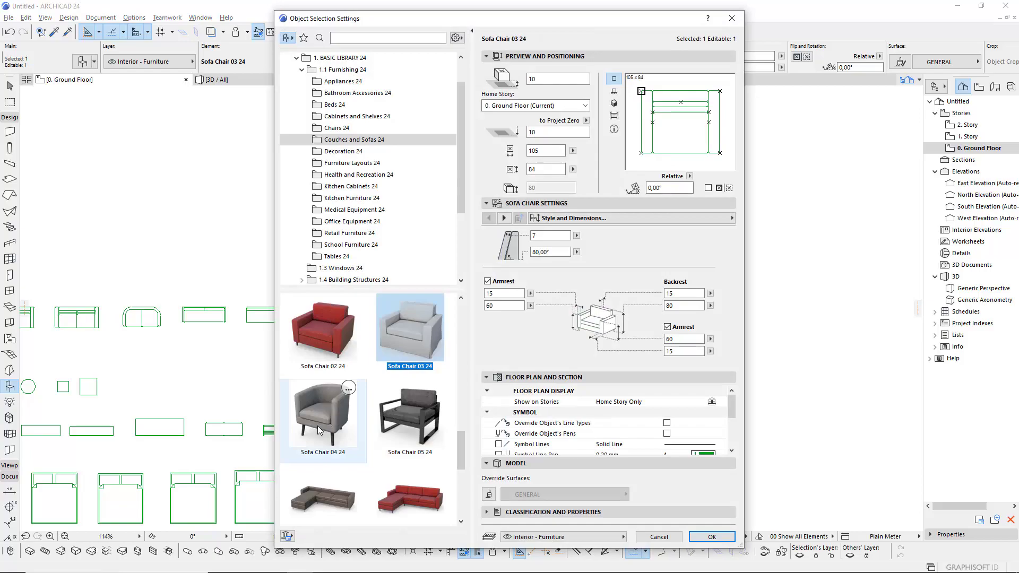
pyautogui.click(701, 539)
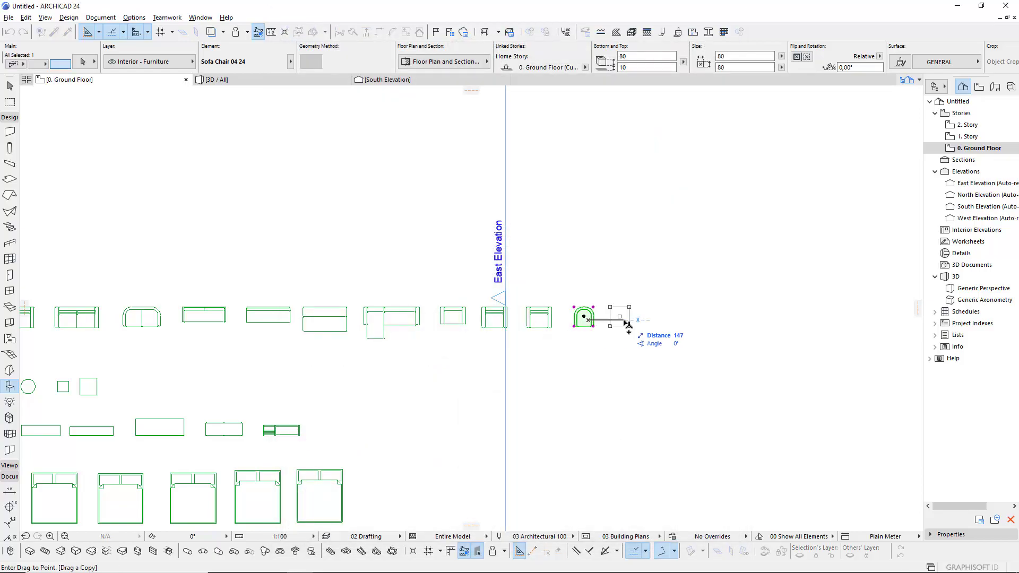
# - Make the following chair Sofa Chair 05 24 and copy it further right
pyautogui.doubleClick(584, 317)
pyautogui.click(372, 332)
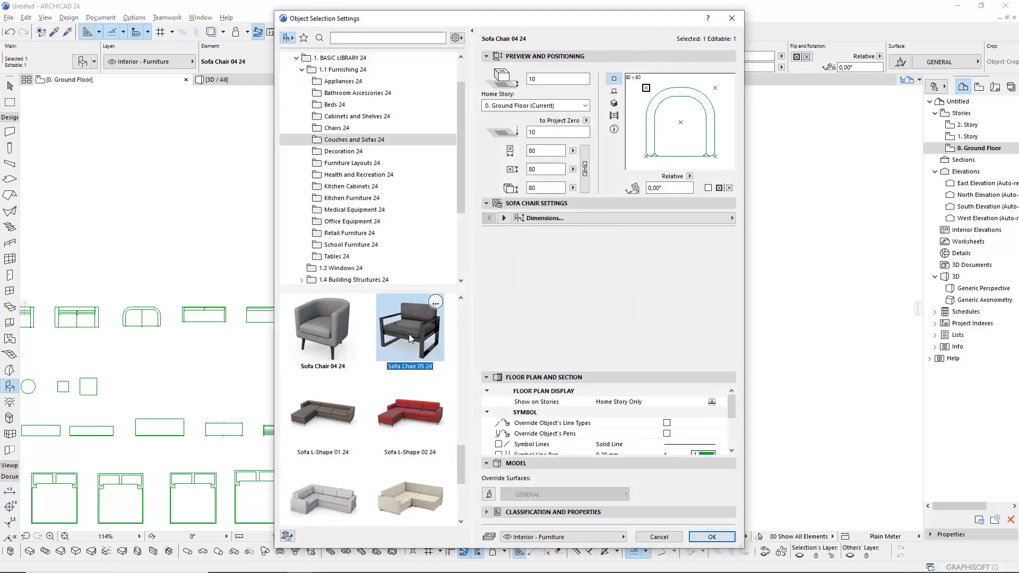
pyautogui.click(709, 534)
pyautogui.hotkey('ctrl', 'd')
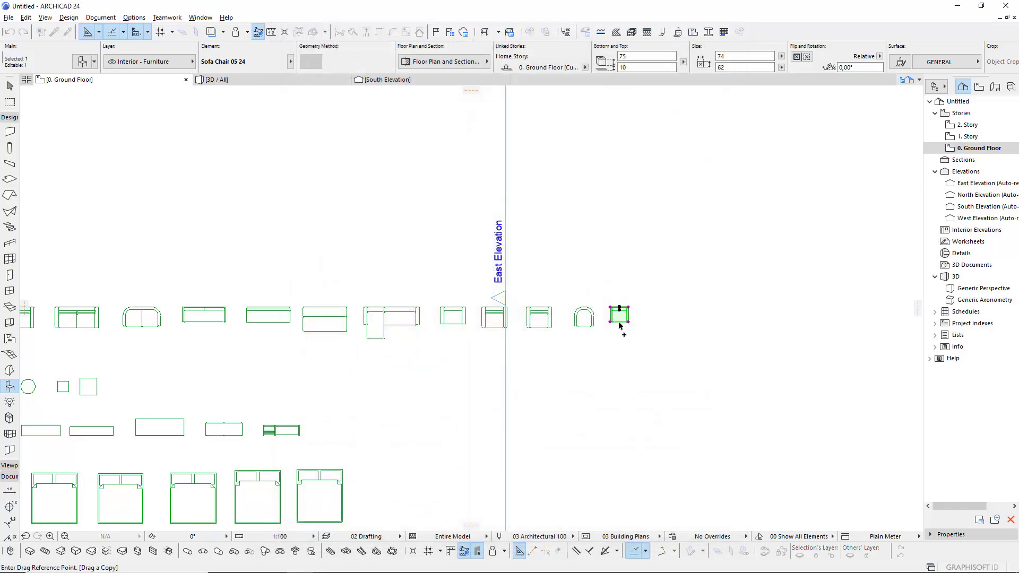
pyautogui.click(619, 322)
pyautogui.click(656, 332)
# - Make the new copy Sofa L-Shape 01 24 and copy it right
pyautogui.hotkey('ctrl', 't')
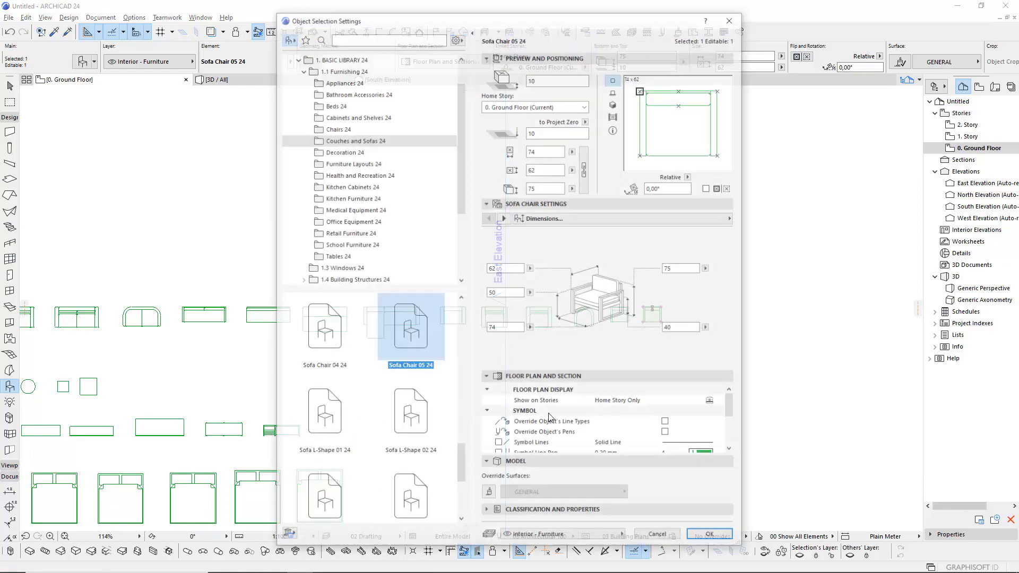
pyautogui.click(334, 419)
pyautogui.click(712, 537)
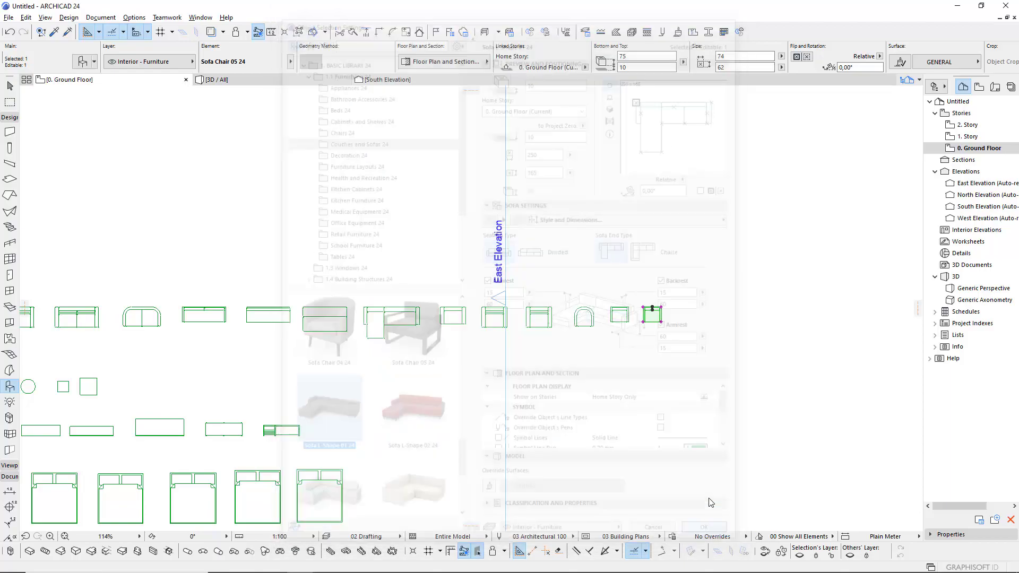
pyautogui.click(687, 340)
pyautogui.click(770, 340)
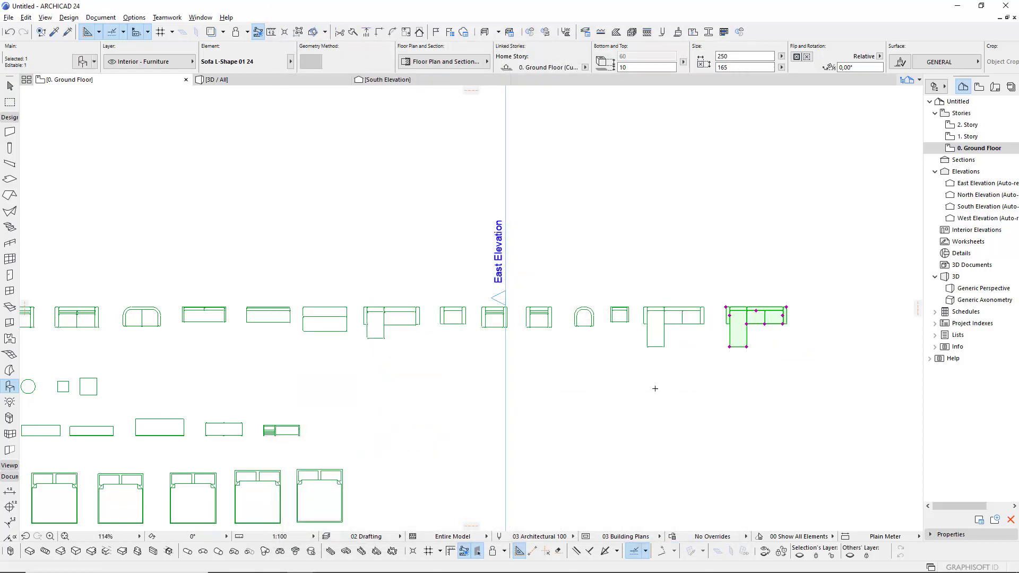
# - Swap that copy to Sofa L-Shape 02 24 and copy it further right
pyautogui.hotkey('ctrl', 't')
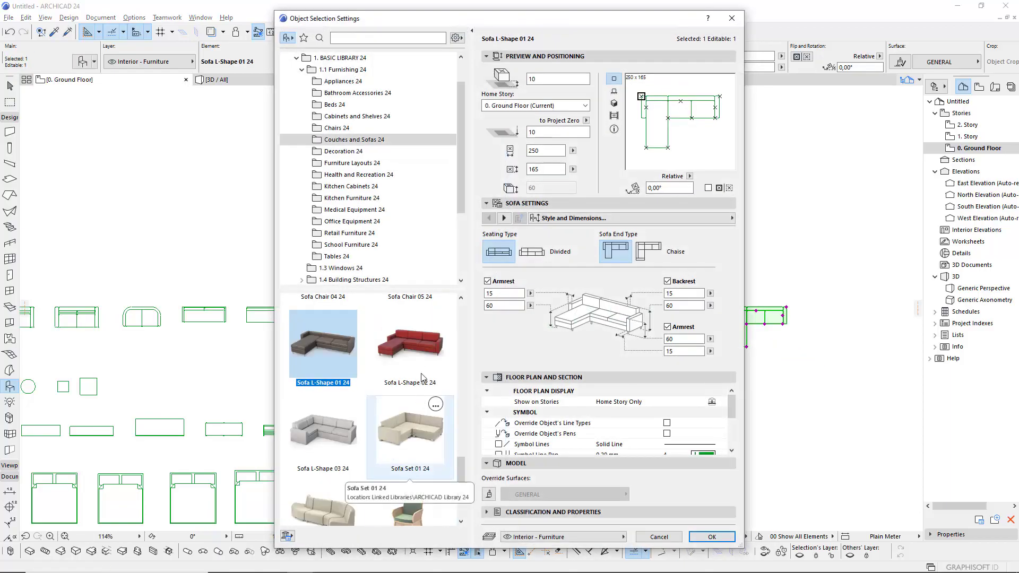
pyautogui.click(414, 350)
pyautogui.click(721, 540)
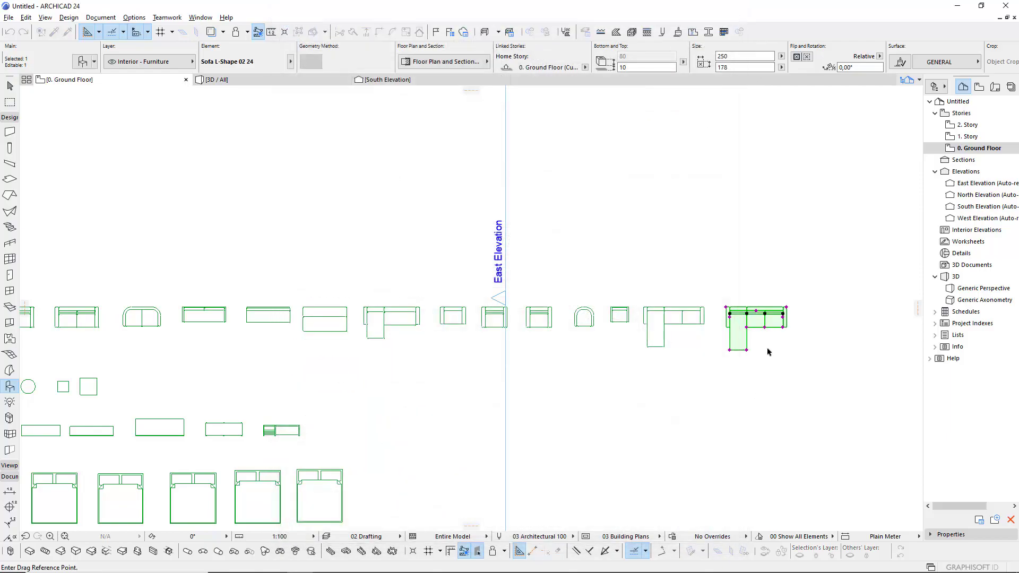
pyautogui.click(767, 346)
pyautogui.click(848, 344)
# - Make the latest copy Sofa L-Shape 03 24 and pan to the row's end
pyautogui.hotkey('ctrl', 't')
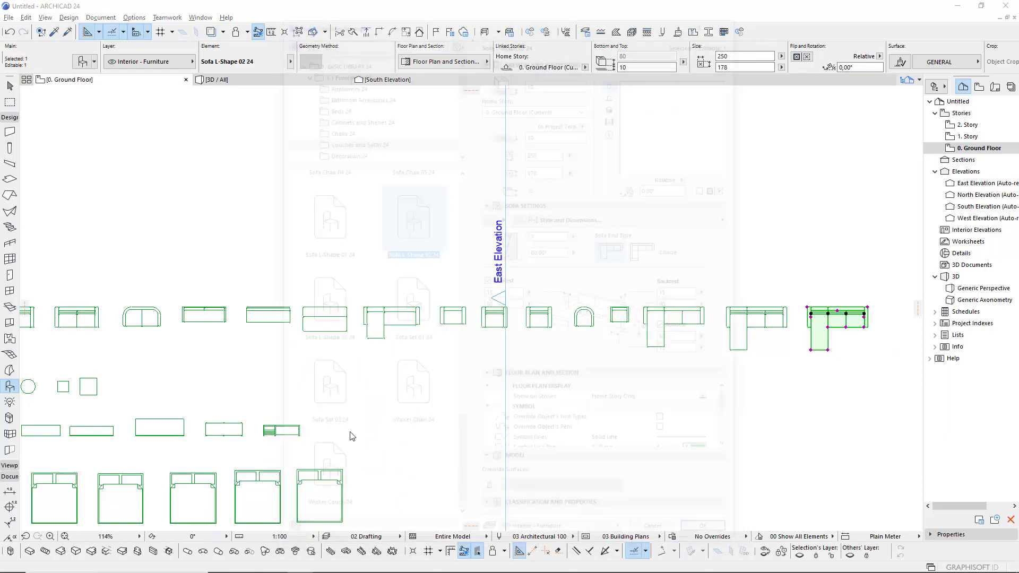
pyautogui.scroll(-1, 403, 420)
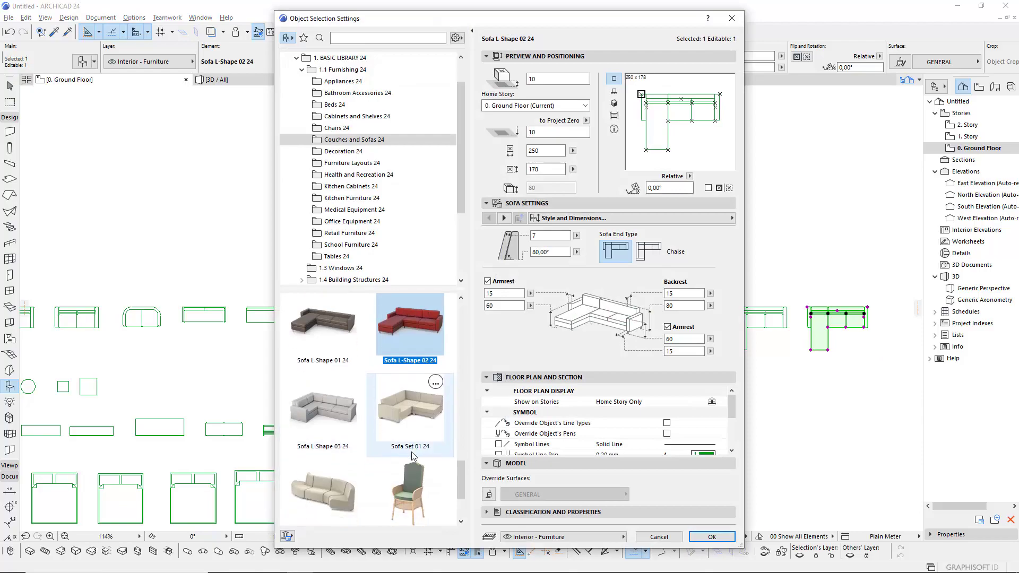
pyautogui.click(345, 420)
pyautogui.click(712, 537)
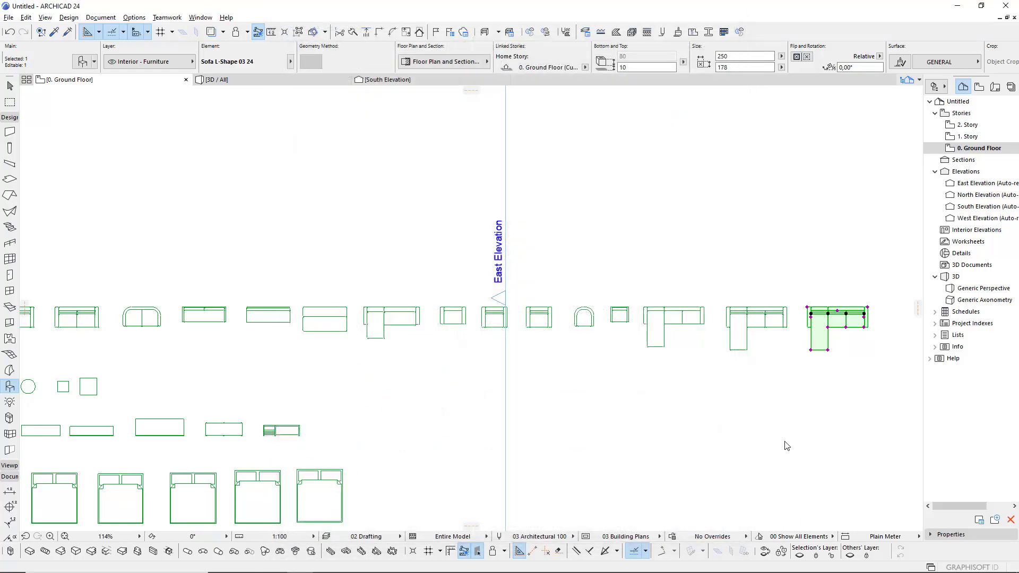
pyautogui.moveTo(785, 444); pyautogui.dragTo(427, 401, button='middle')
# - Place one more L-sofa copy, leave its settings unchanged, deselect and zoom out
pyautogui.hotkey('ctrl', 'd')
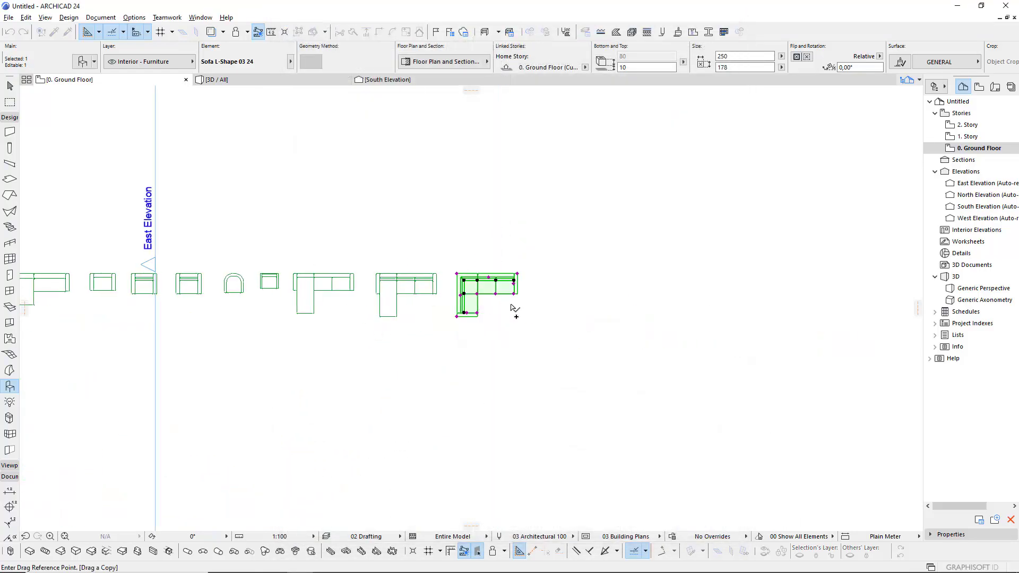
pyautogui.click(513, 308)
pyautogui.click(594, 308)
pyautogui.hotkey('ctrl', 't')
pyautogui.scroll(-1, 398, 425)
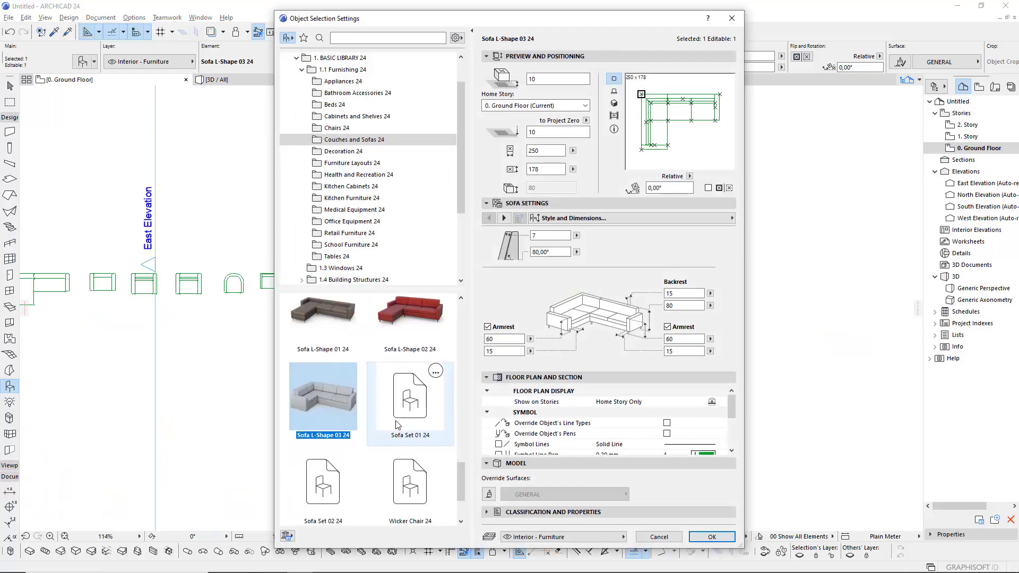
pyautogui.scroll(-2, 398, 427)
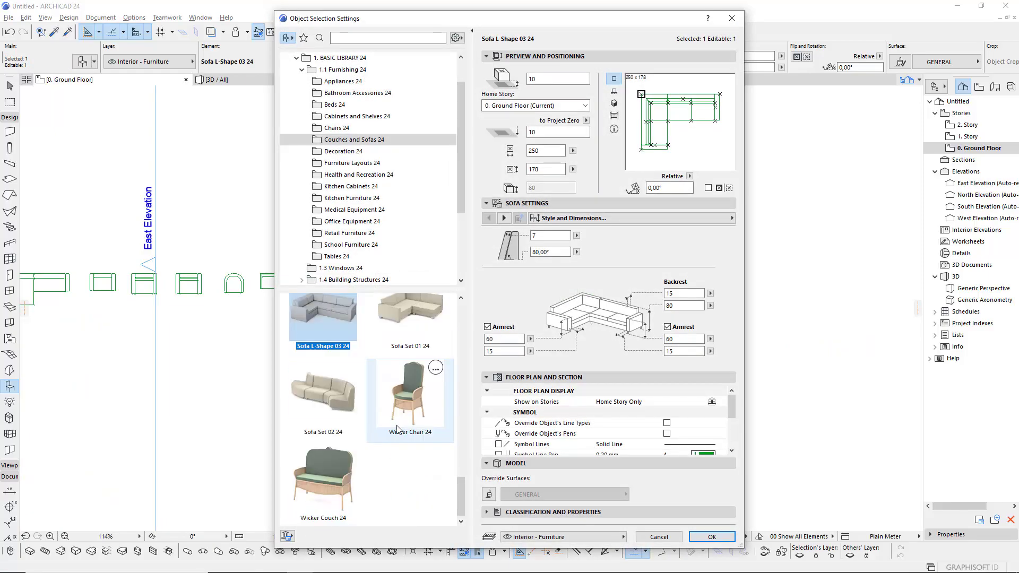
pyautogui.click(672, 537)
pyautogui.press('Escape')
pyautogui.scroll(-5, 616, 380)
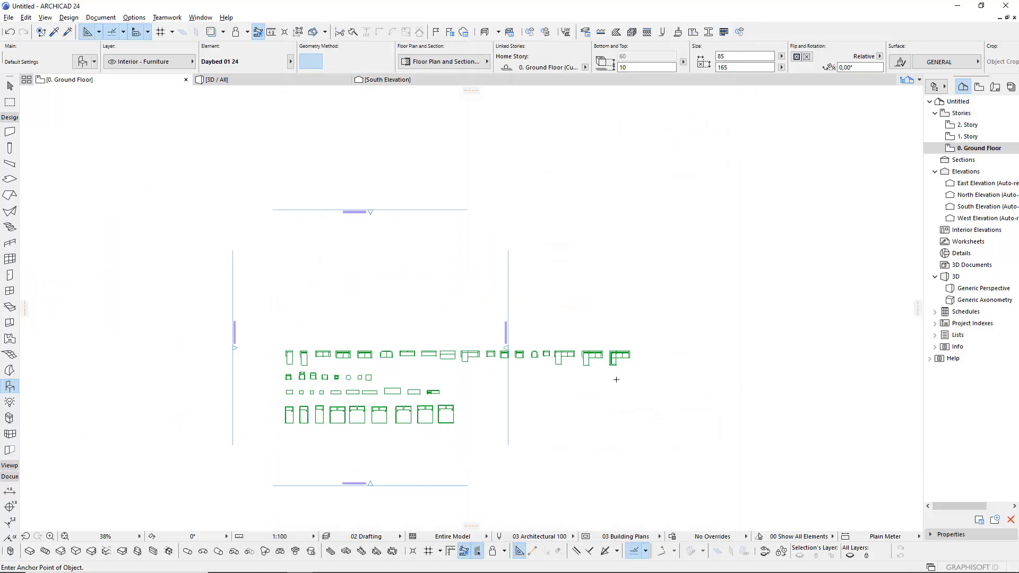
pyautogui.click(242, 81)
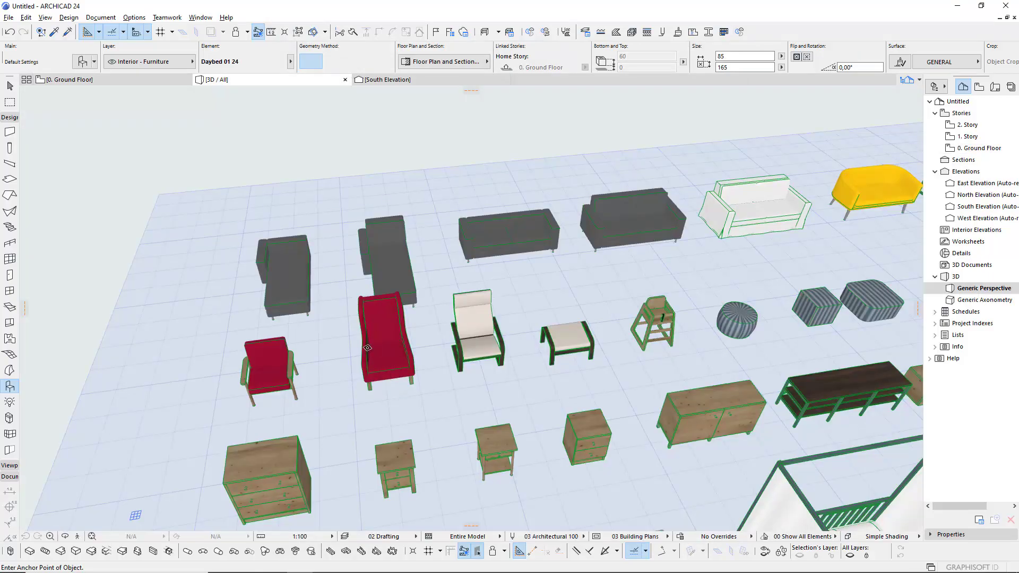
pyautogui.moveTo(315, 232)
pyautogui.mouseDown(button='middle')
pyautogui.moveTo(173, 382)
pyautogui.moveTo(251, 391)
pyautogui.mouseUp(button='middle')
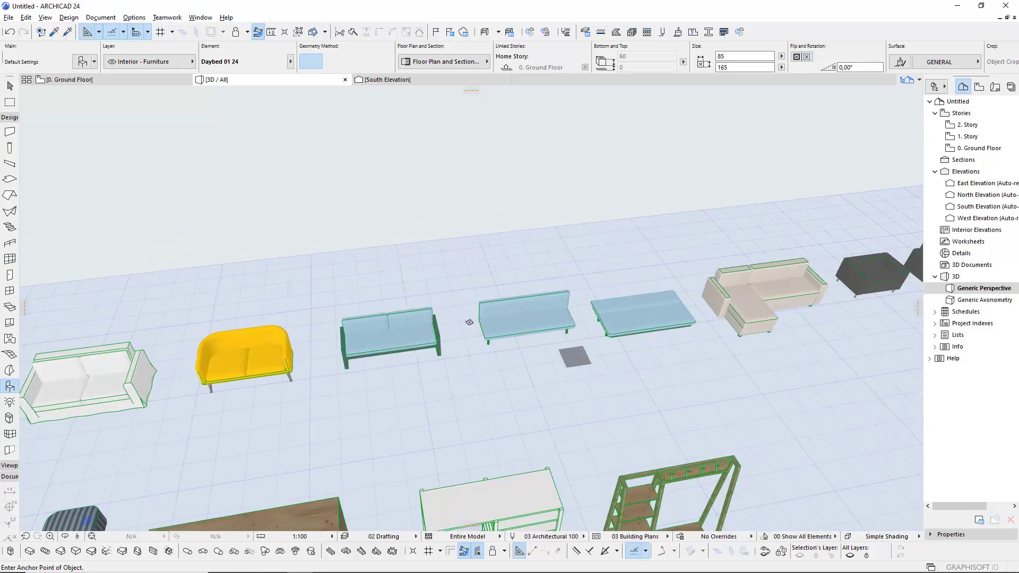
pyautogui.moveTo(469, 322); pyautogui.dragTo(170, 298, button='middle')
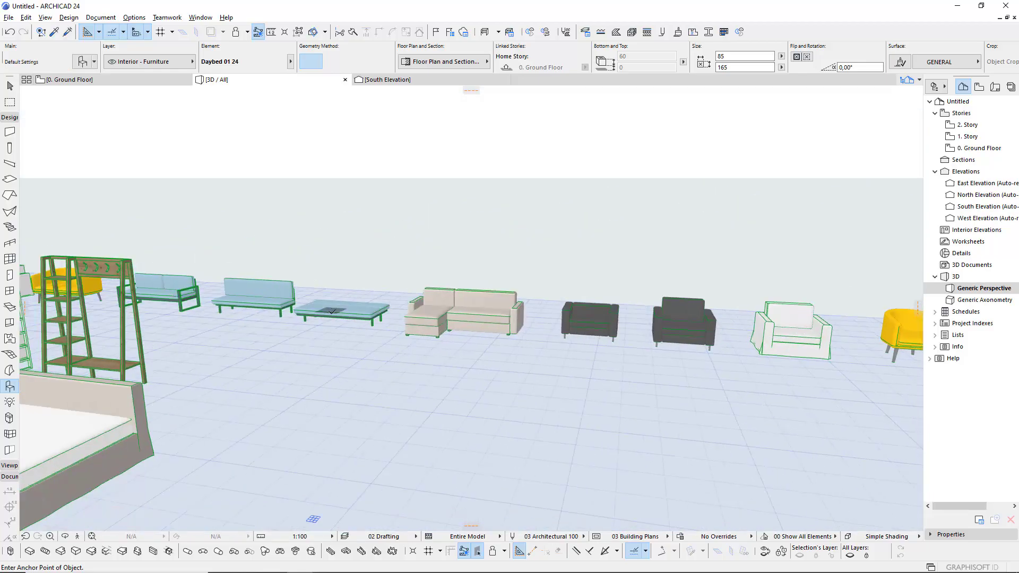
pyautogui.moveTo(332, 310); pyautogui.dragTo(251, 350, button='middle')
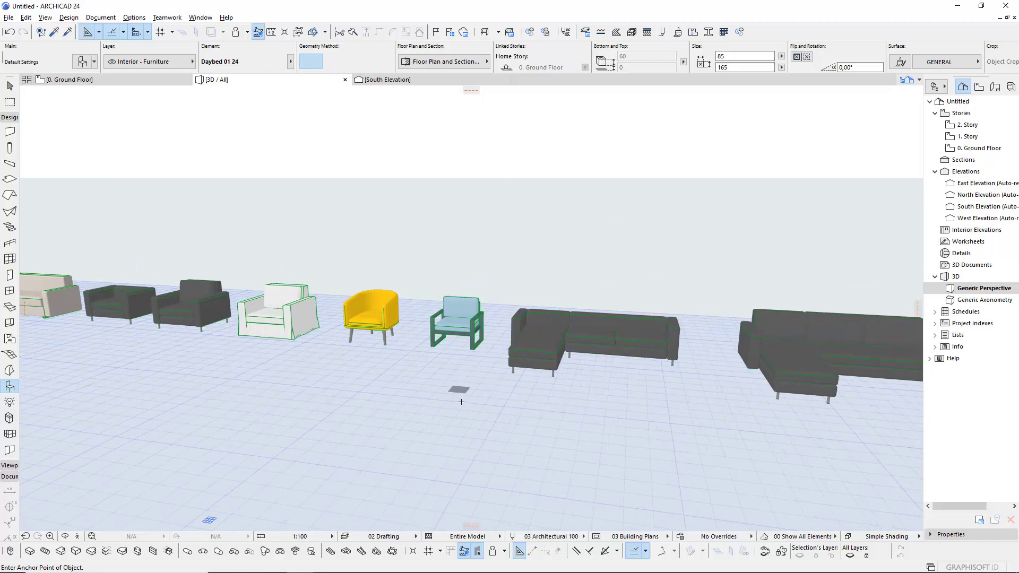
pyautogui.moveTo(461, 401); pyautogui.dragTo(343, 386, button='middle')
pyautogui.moveTo(466, 398); pyautogui.dragTo(409, 385, button='middle')
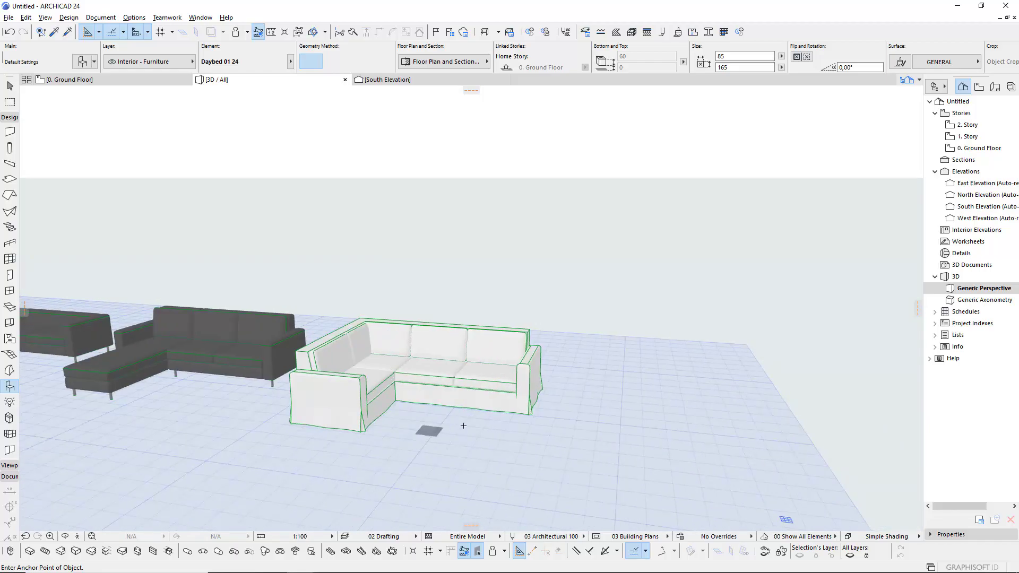
pyautogui.moveTo(426, 430); pyautogui.dragTo(587, 423, button='middle')
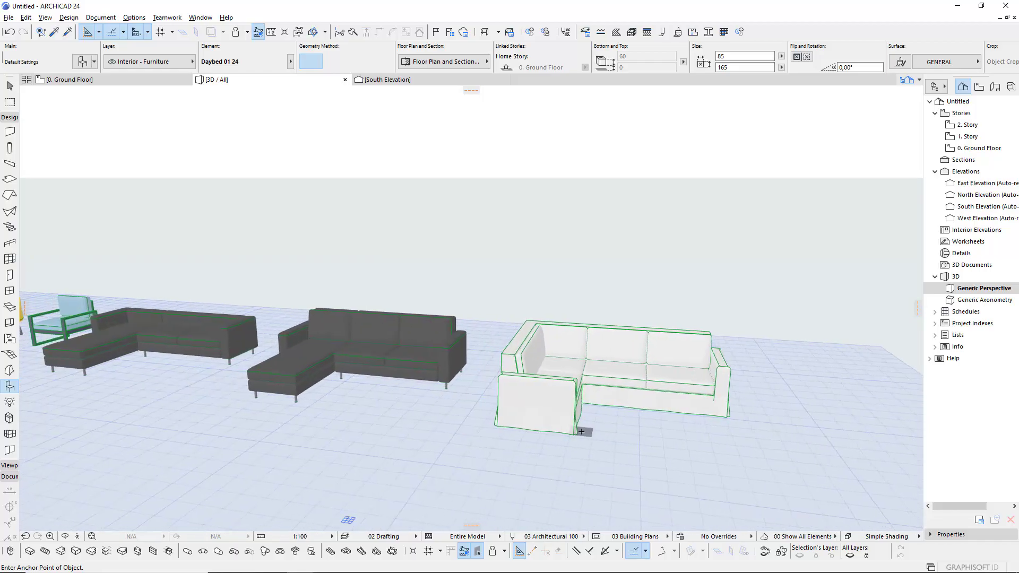
pyautogui.press('F2')
pyautogui.scroll(3, 276, 355)
# - Place a Blanket 24 from the Decoration 24 library on the plan above the sofa rows
pyautogui.scroll(2, 290, 339)
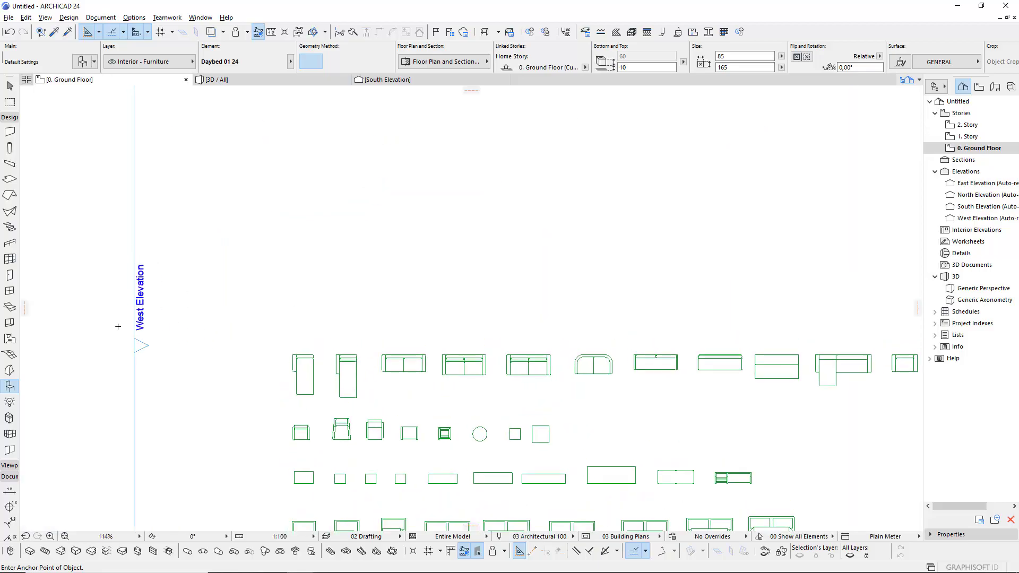
pyautogui.click(84, 62)
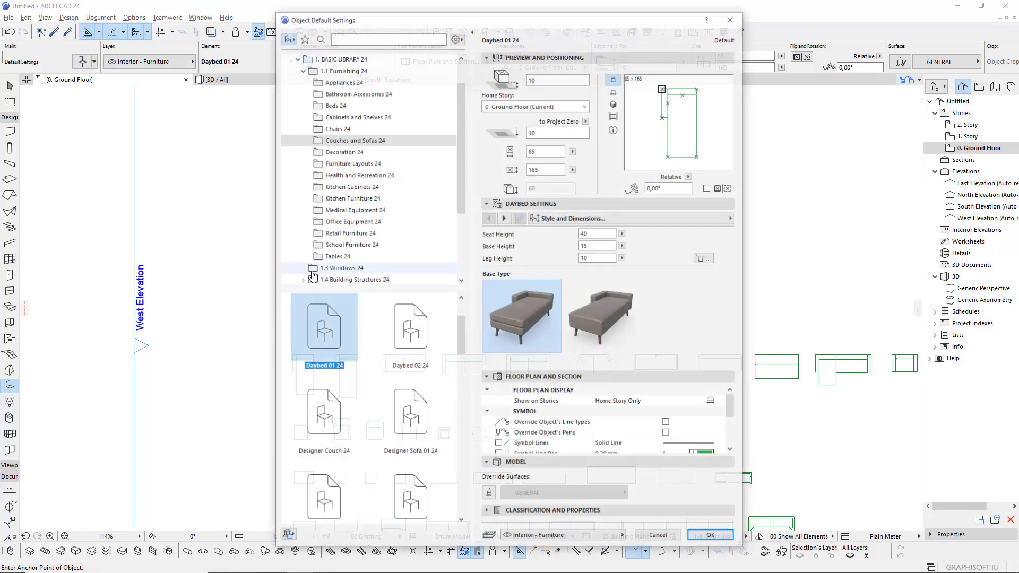
pyautogui.scroll(-2, 380, 330)
pyautogui.scroll(-2, 397, 464)
pyautogui.scroll(-2, 396, 464)
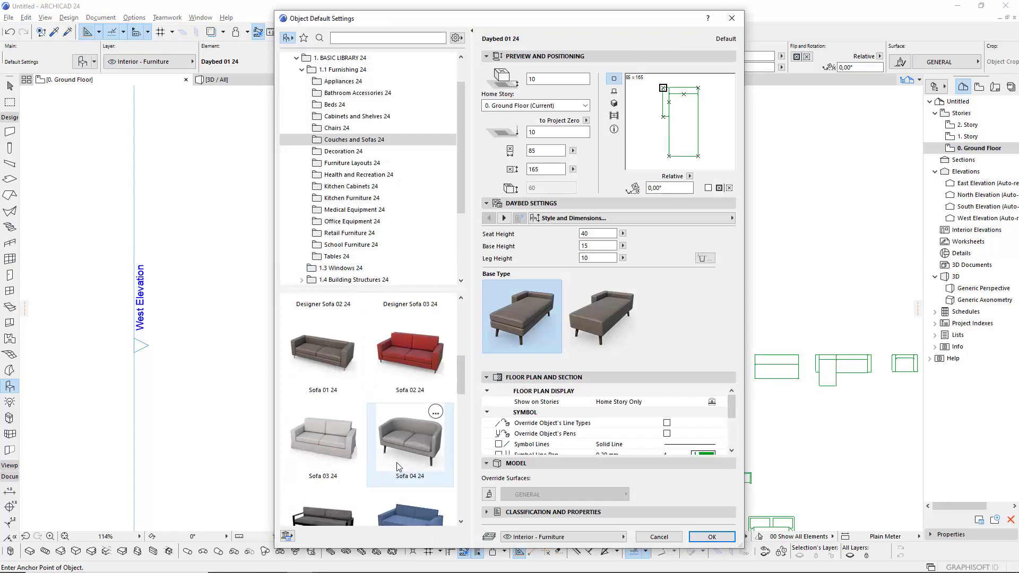
pyautogui.scroll(-2, 397, 465)
pyautogui.click(350, 152)
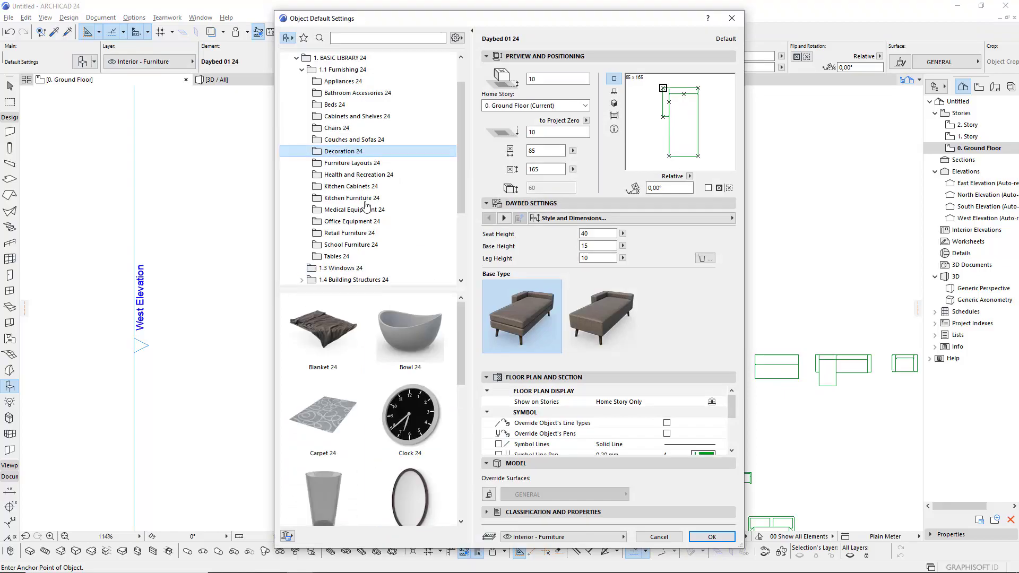
pyautogui.click(328, 335)
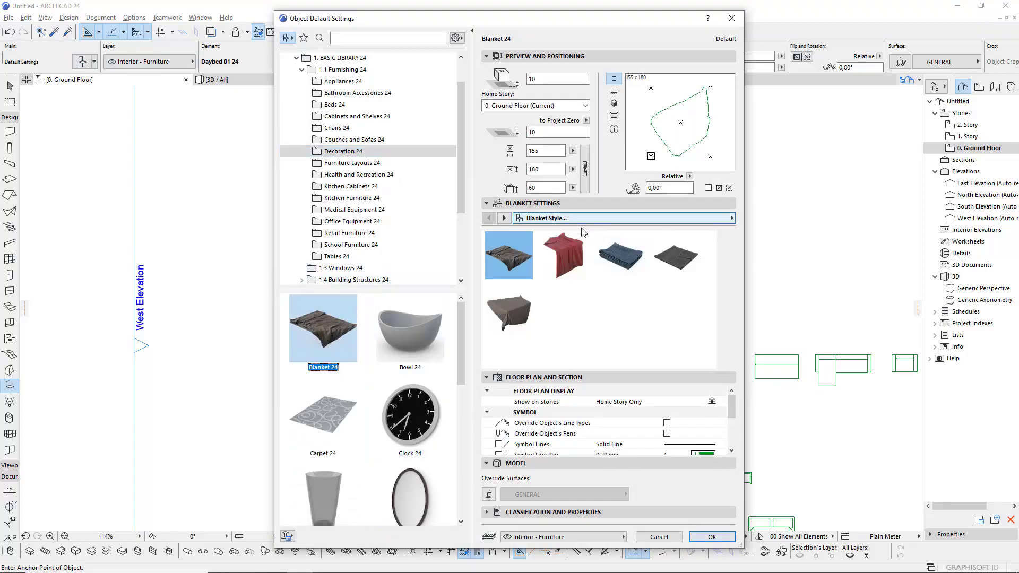
pyautogui.click(707, 538)
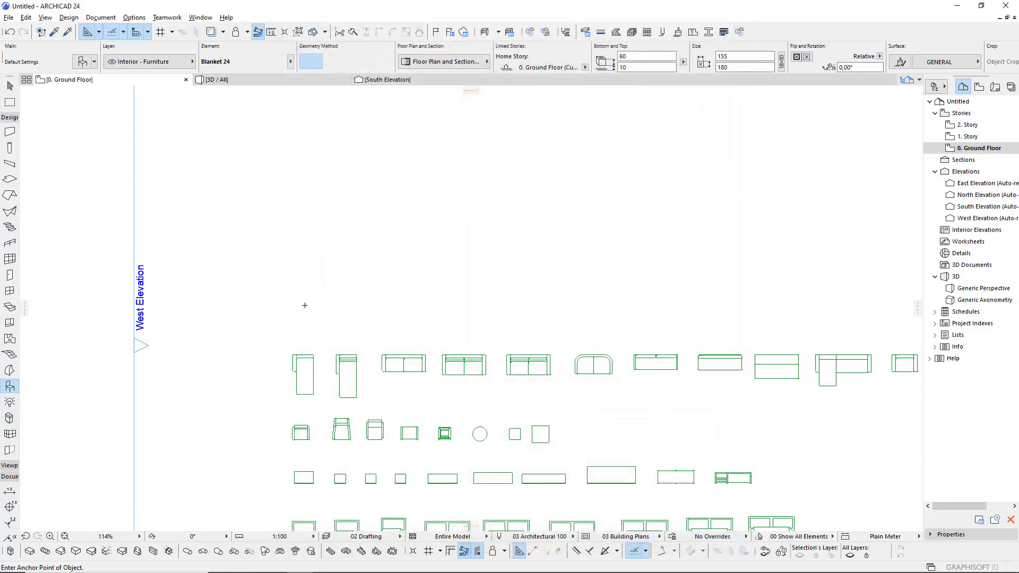
pyautogui.click(305, 305)
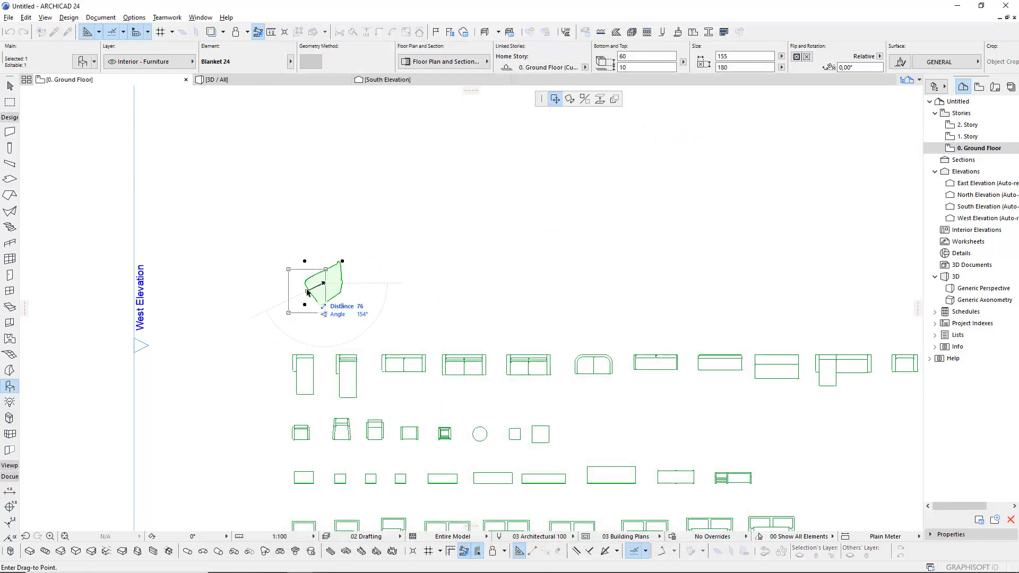
# - Copy the blanket to the right and give the copy the red draped style
pyautogui.click(353, 246)
pyautogui.click(359, 291)
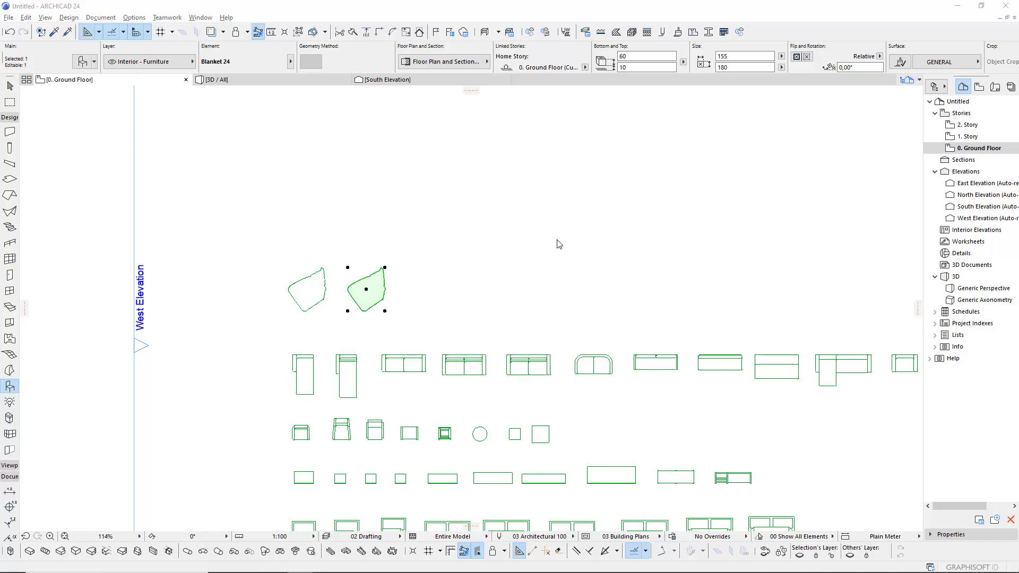
pyautogui.hotkey('ctrl', 't')
pyautogui.click(564, 255)
pyautogui.click(696, 536)
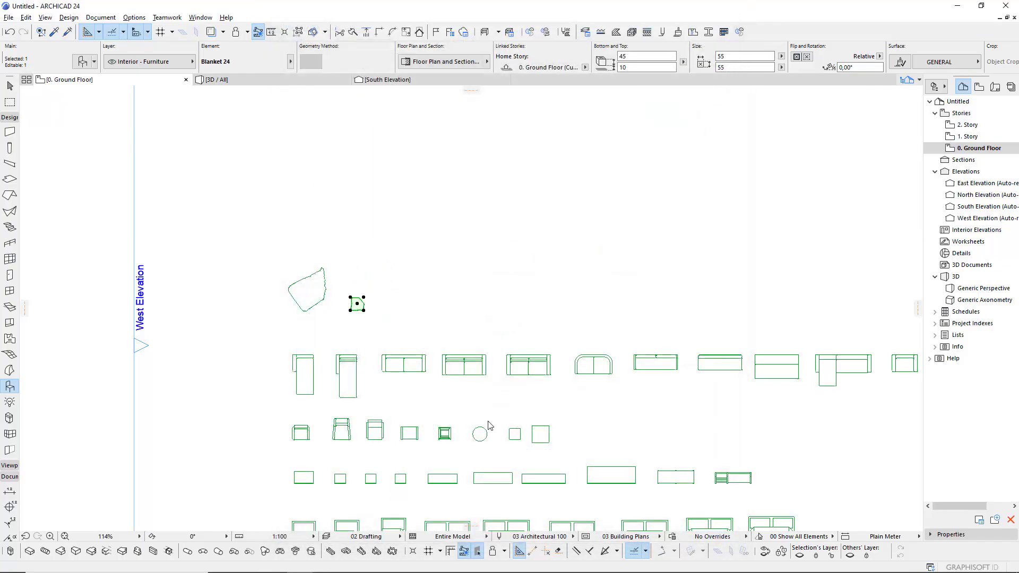
# - Add a folded blue blanket copy, then shift the two smaller blankets slightly upward
pyautogui.hotkey('ctrl', 'd')
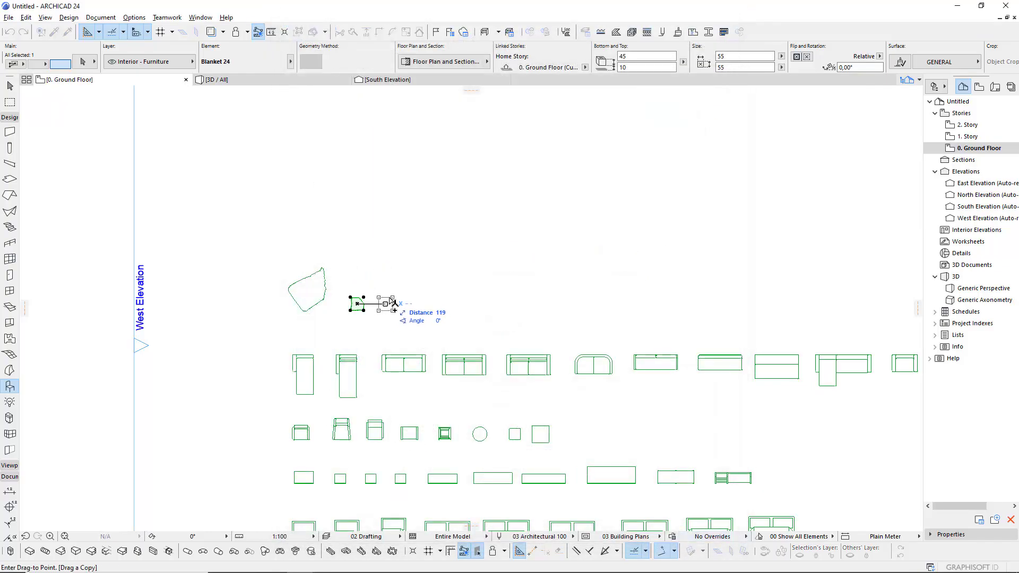
pyautogui.click(386, 301)
pyautogui.hotkey('ctrl', 't')
pyautogui.press('Right')
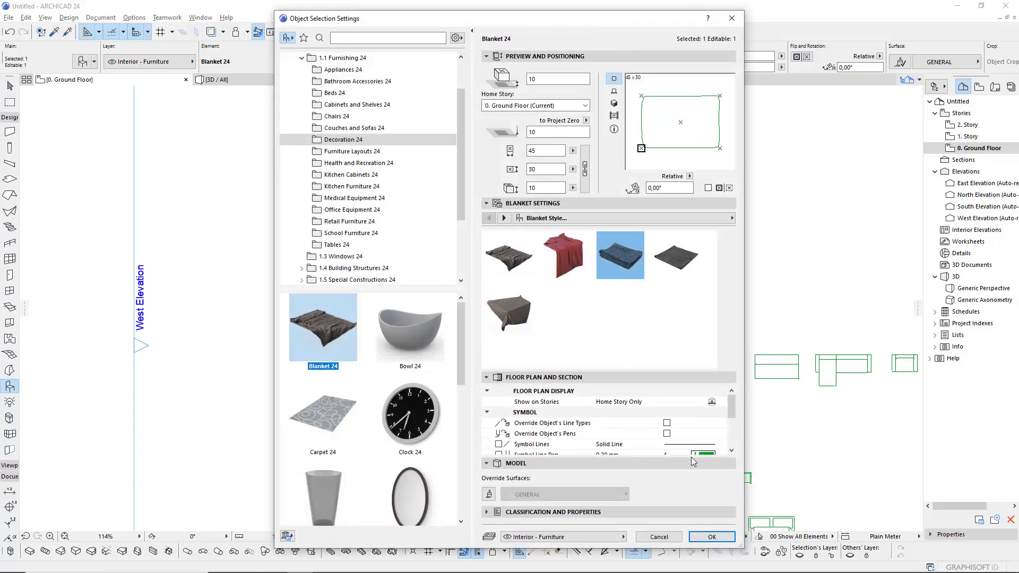
pyautogui.click(711, 537)
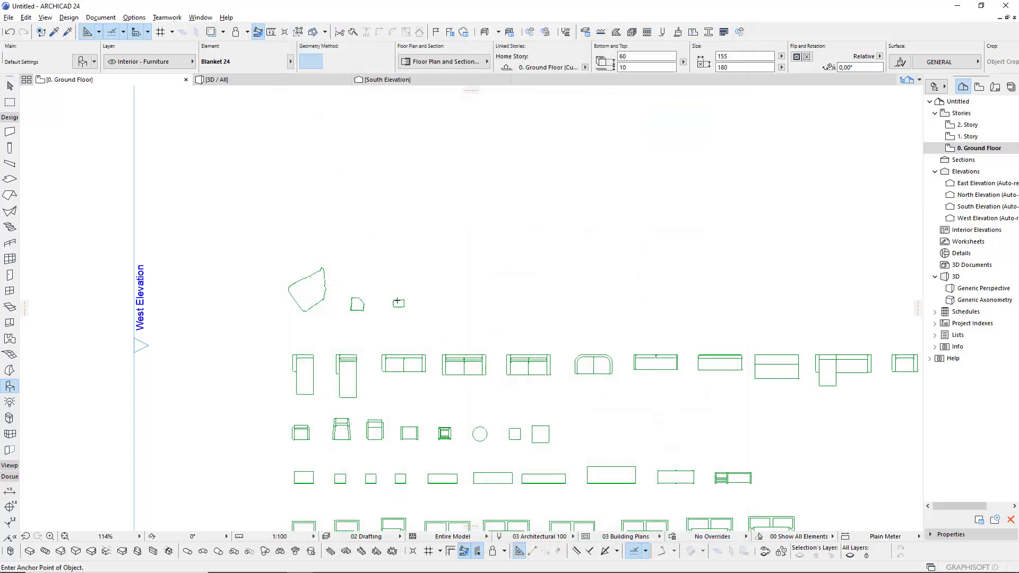
pyautogui.click(398, 302)
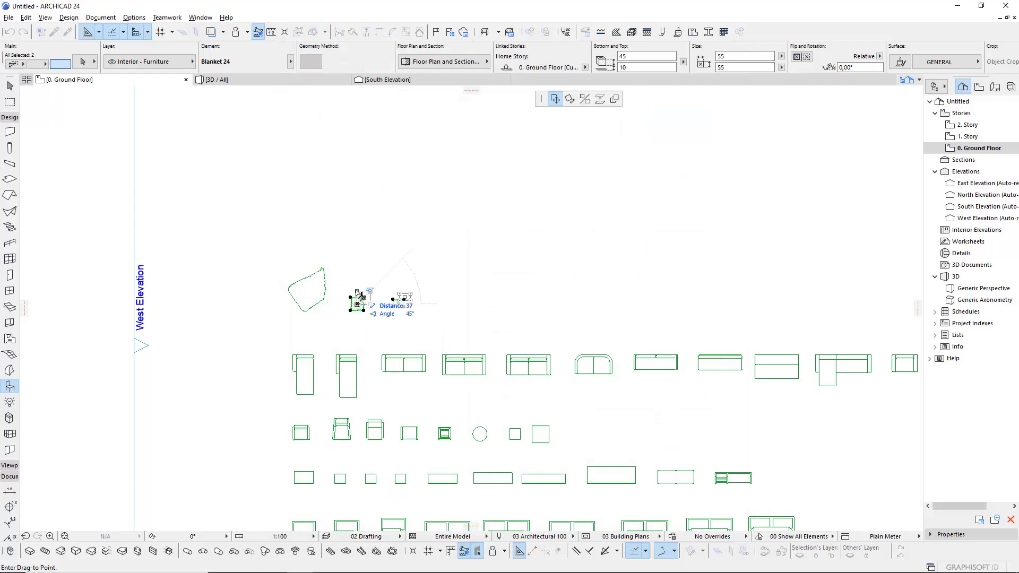
pyautogui.moveTo(359, 306); pyautogui.dragTo(359, 293)
pyautogui.press('Escape')
# - Copy the small blanket rightwards and give it the dark grey folded style
pyautogui.keyDown('shift'); pyautogui.click(399, 289); pyautogui.keyUp('shift')
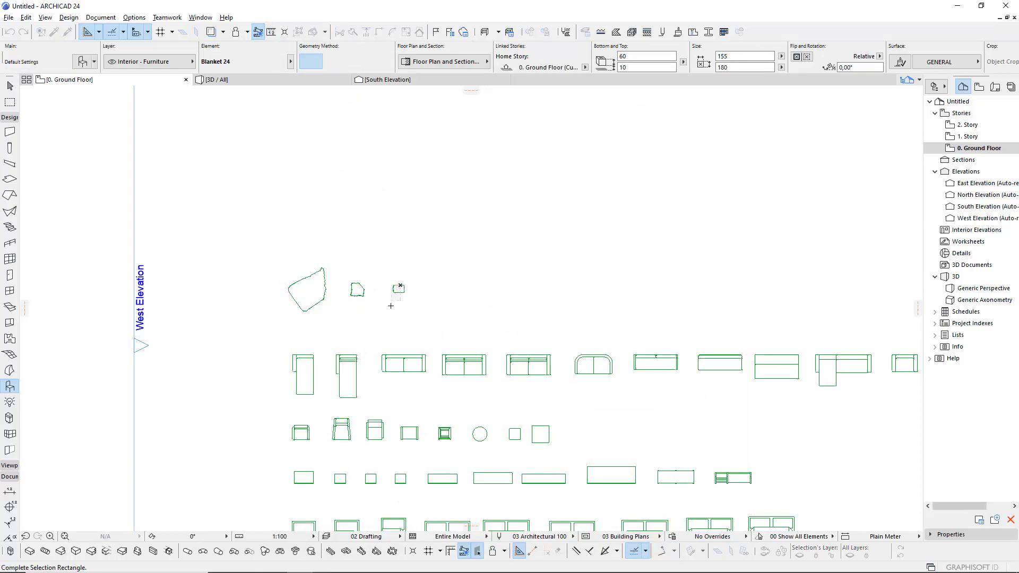
pyautogui.click(390, 291)
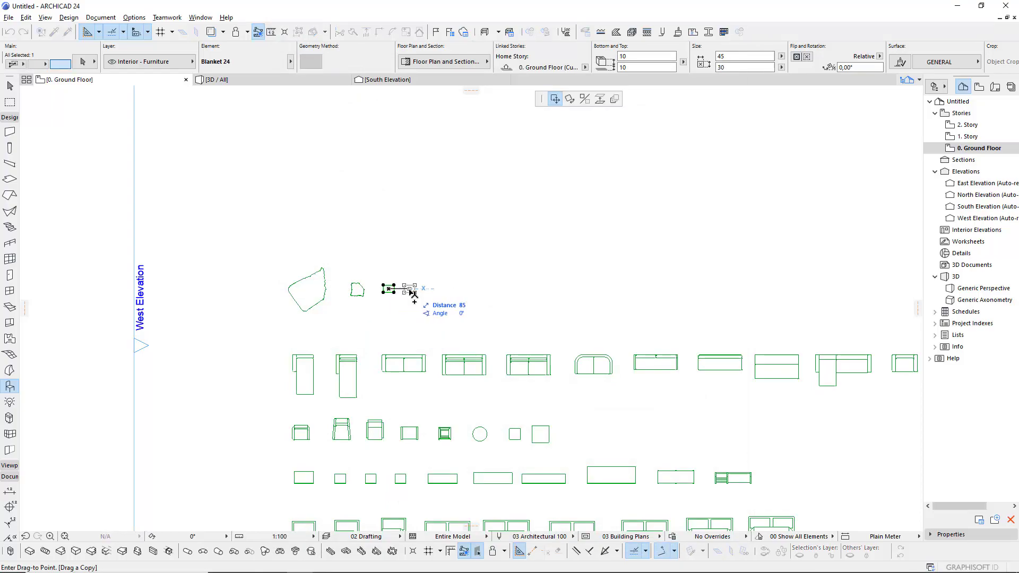
pyautogui.press('Escape')
pyautogui.hotkey('ctrl', 't')
pyautogui.click(676, 256)
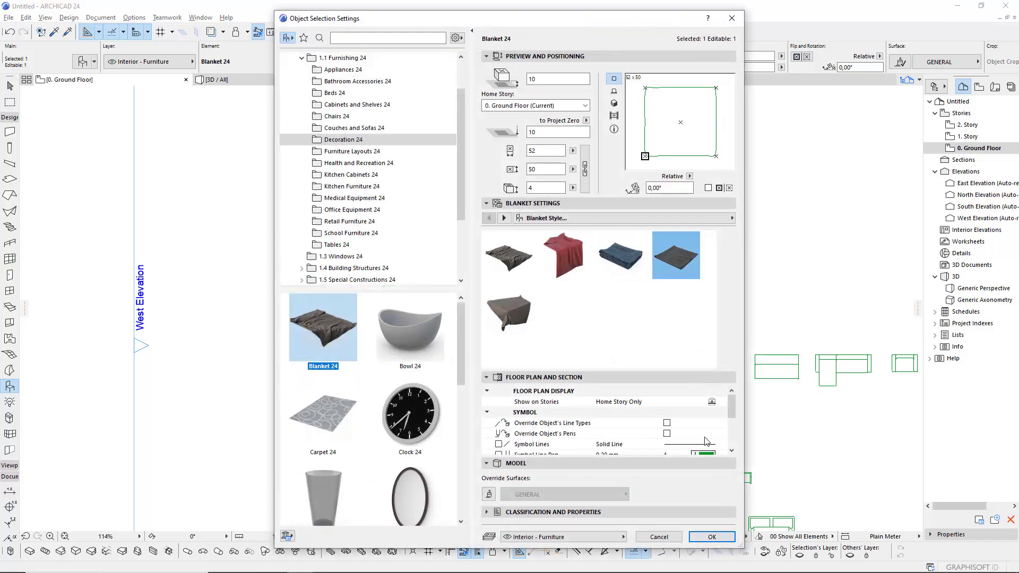
pyautogui.click(711, 537)
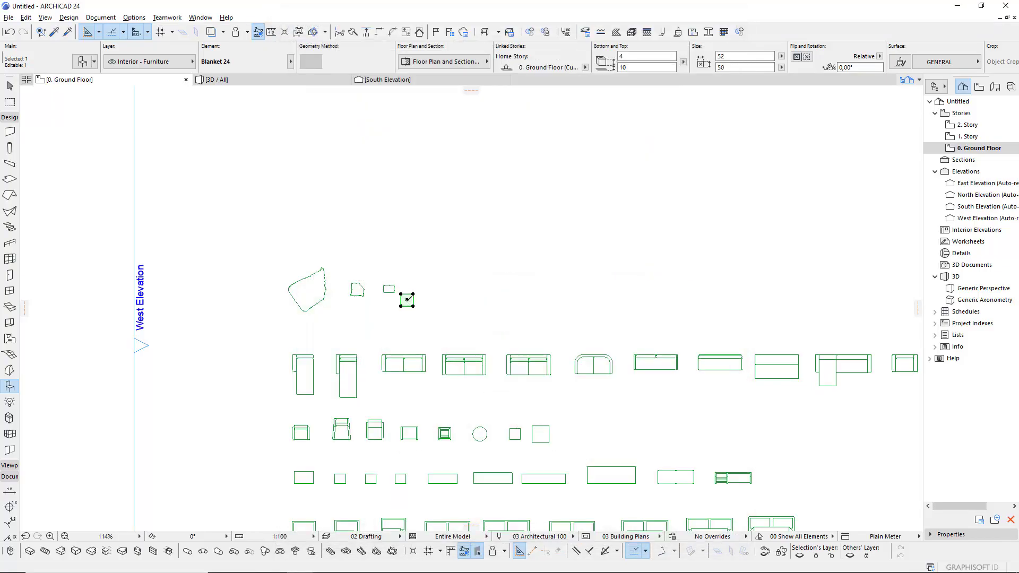
# - Add a fifth blanket copy in the draped style and nudge it into line
pyautogui.moveTo(407, 300)
pyautogui.mouseDown()
pyautogui.moveTo(414, 288)
pyautogui.moveTo(442, 291)
pyautogui.mouseUp()
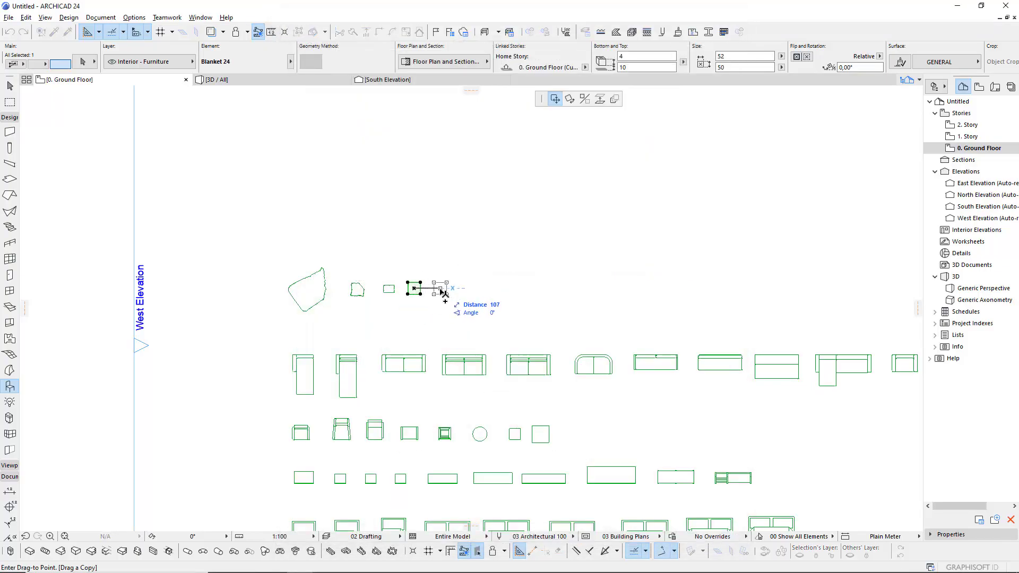
pyautogui.hotkey('ctrl', 't')
pyautogui.click(508, 311)
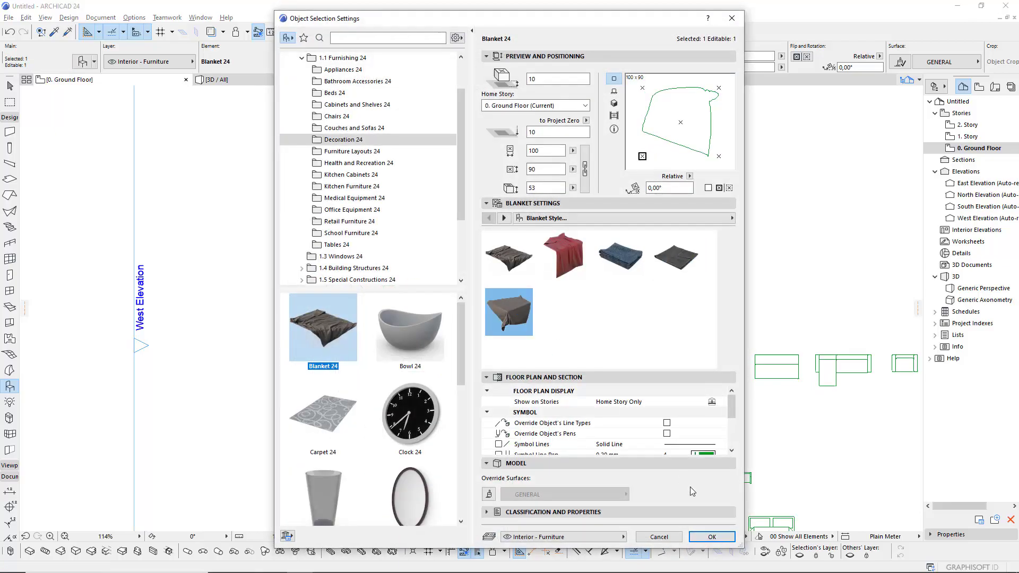
pyautogui.click(712, 537)
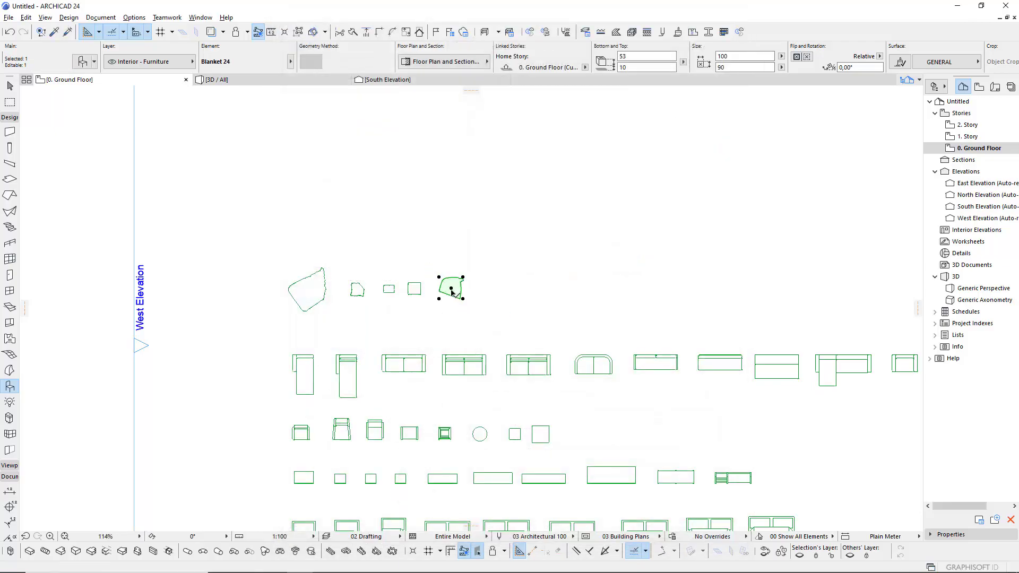
pyautogui.moveTo(439, 276); pyautogui.dragTo(451, 288)
pyautogui.click(501, 296)
pyautogui.click(451, 288)
# - Turn the last blanket copy into a Bowl 24 object
pyautogui.hotkey('ctrl', 't')
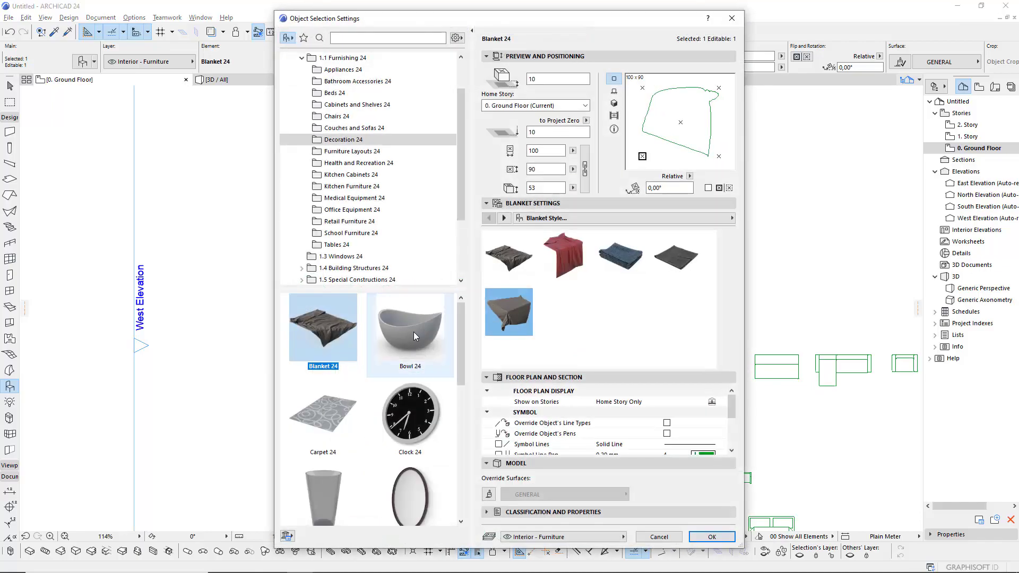
pyautogui.click(412, 332)
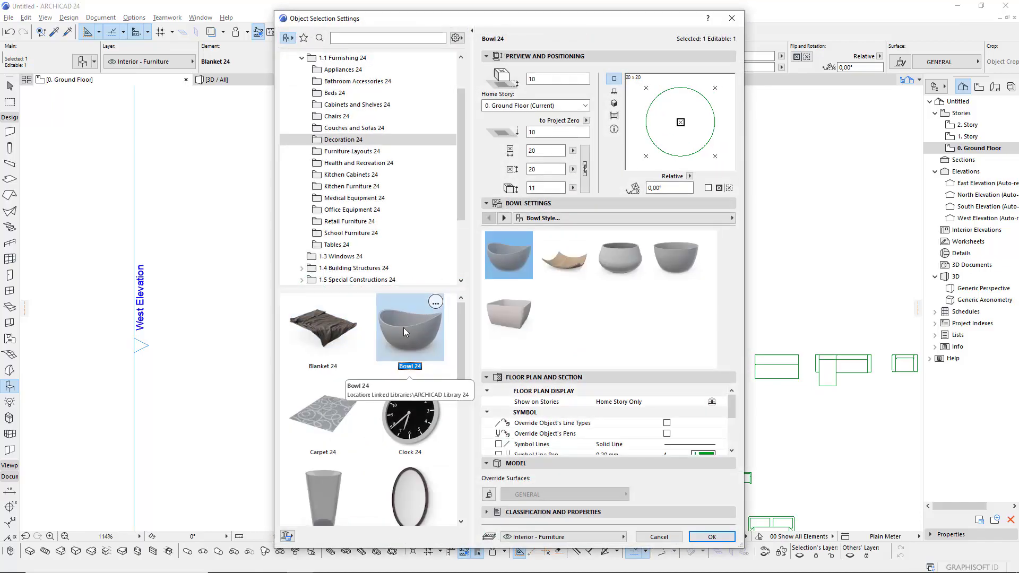
pyautogui.click(711, 537)
pyautogui.scroll(2, 523, 300)
pyautogui.scroll(2, 430, 292)
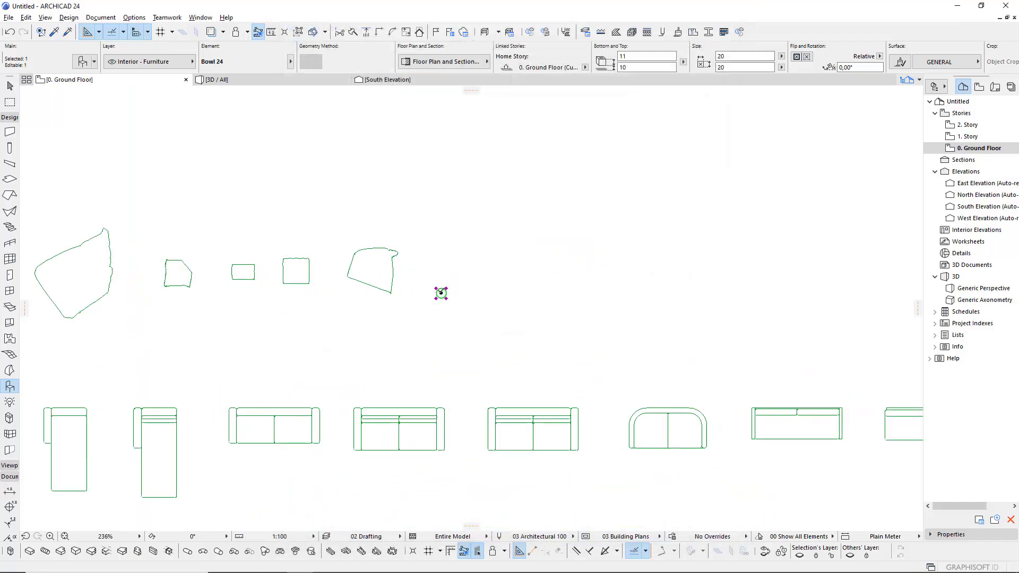
# - Copy the bowl to the right as a flat bowl of size 25
pyautogui.click(441, 293)
pyautogui.click(441, 273)
pyautogui.click(473, 275)
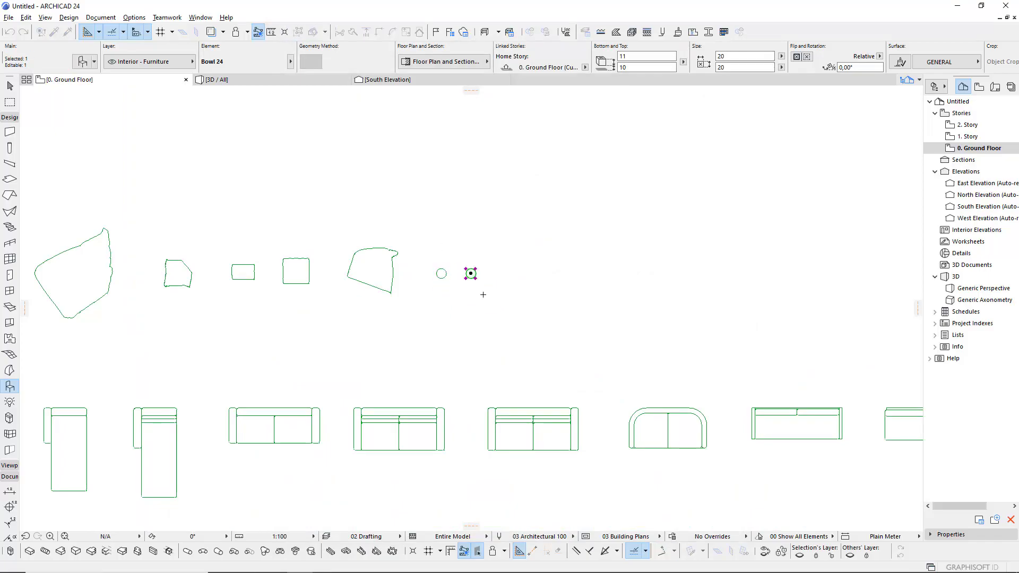
pyautogui.doubleClick(474, 273)
pyautogui.click(727, 540)
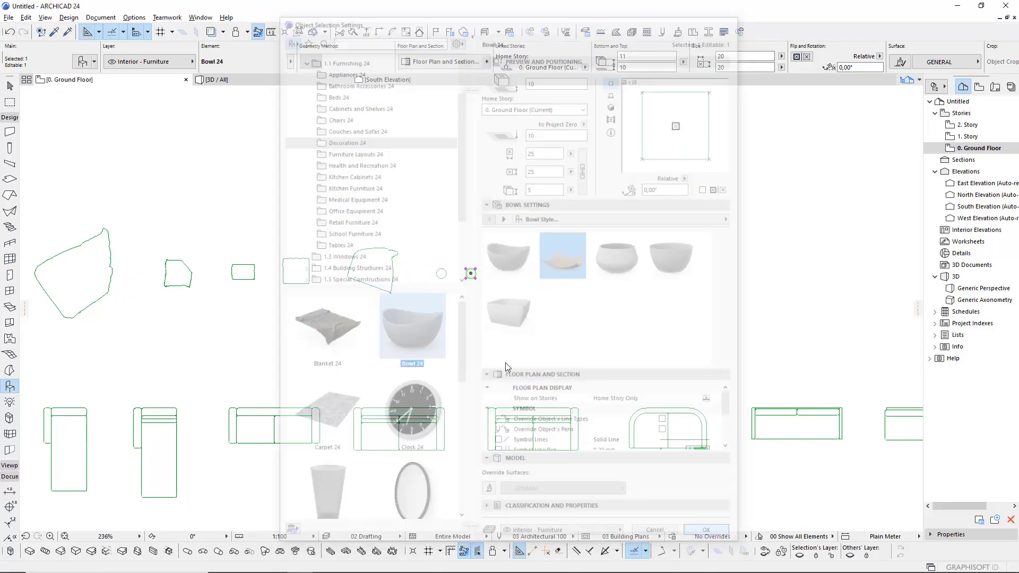
# - Add another bowl copy further right, sized 15 × 15
pyautogui.click(471, 274)
pyautogui.click(504, 273)
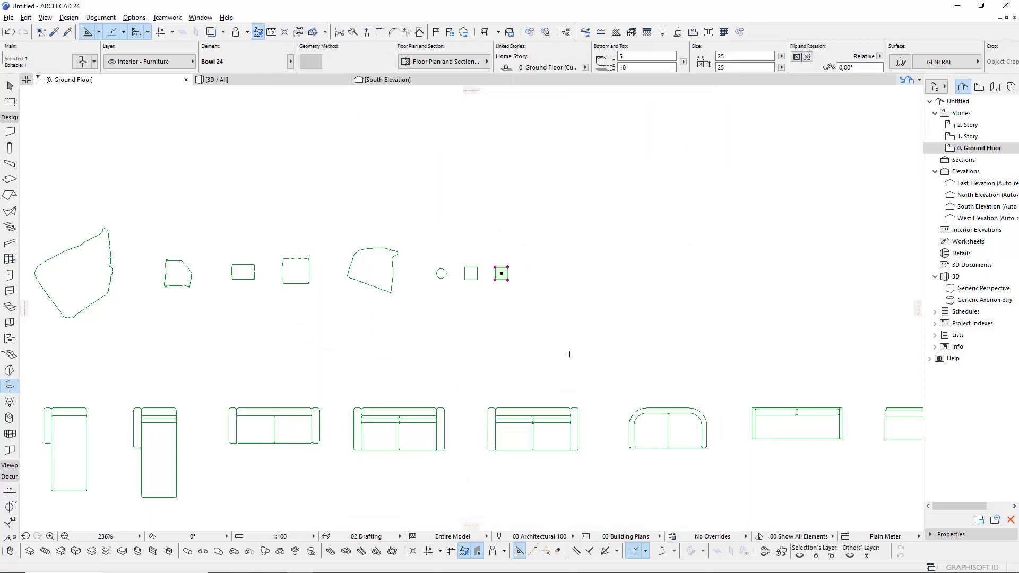
pyautogui.doubleClick(500, 273)
pyautogui.click(713, 537)
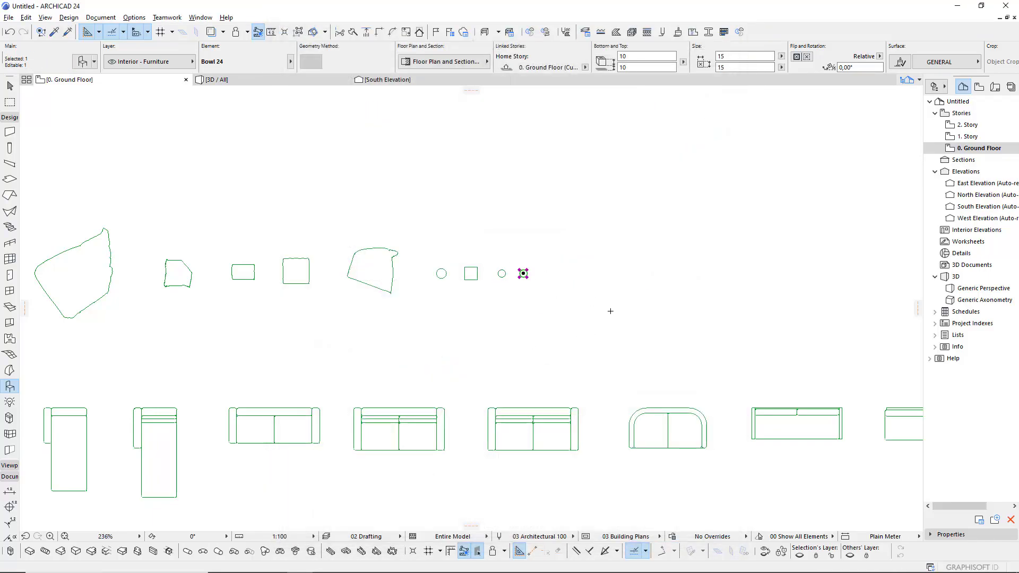
# - Switch the selected bowl to the fourth style and add a flat-style bowl to its right
pyautogui.doubleClick(501, 274)
pyautogui.click(652, 268)
pyautogui.click(712, 536)
pyautogui.click(551, 273)
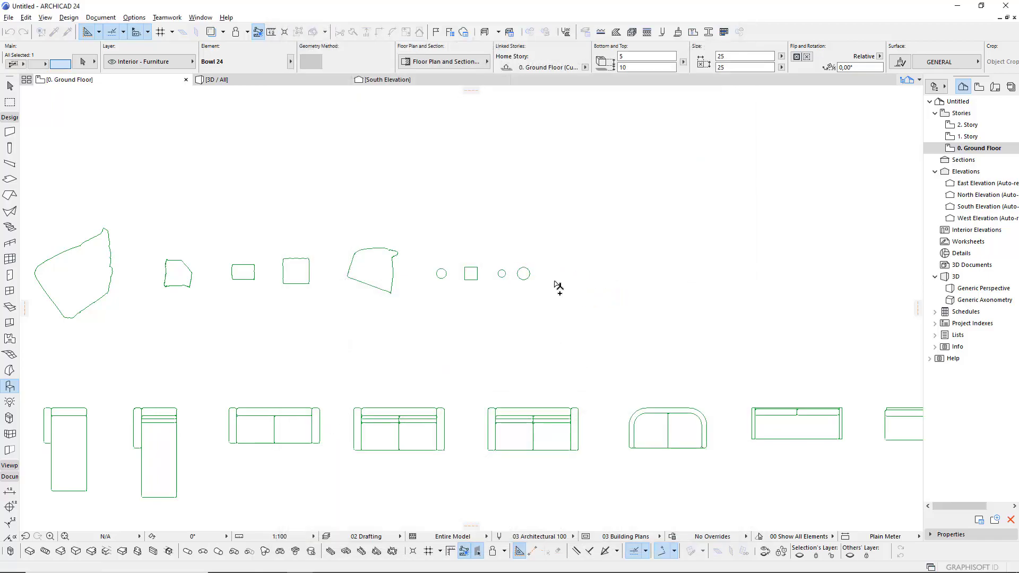
pyautogui.hotkey('ctrl', 't')
pyautogui.click(507, 307)
pyautogui.click(711, 536)
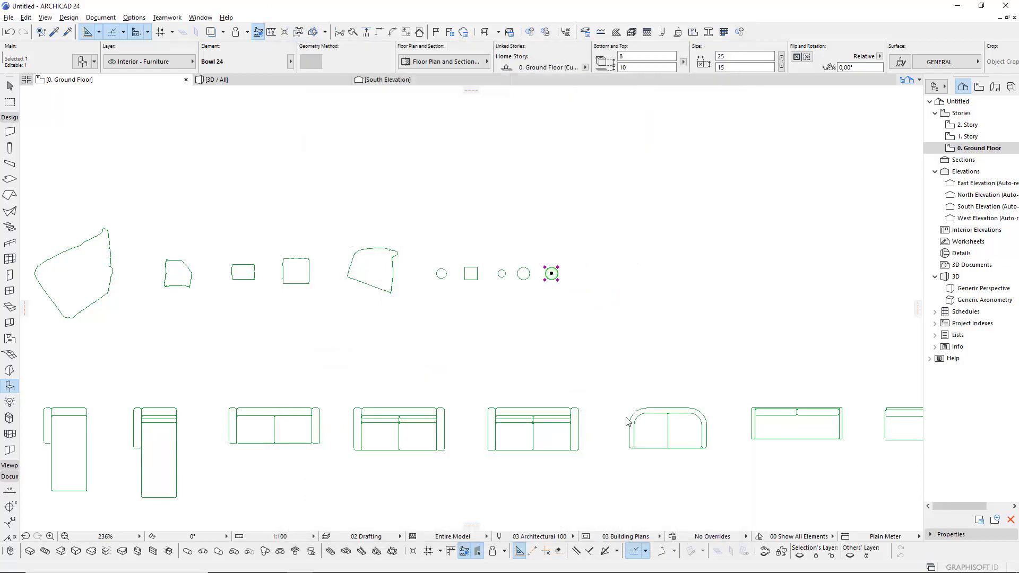
# - Copy the flat bowl to the right and turn the copy into a 140×60 Carpet 24
pyautogui.moveTo(587, 331); pyautogui.dragTo(443, 325, button='middle')
pyautogui.click(413, 268)
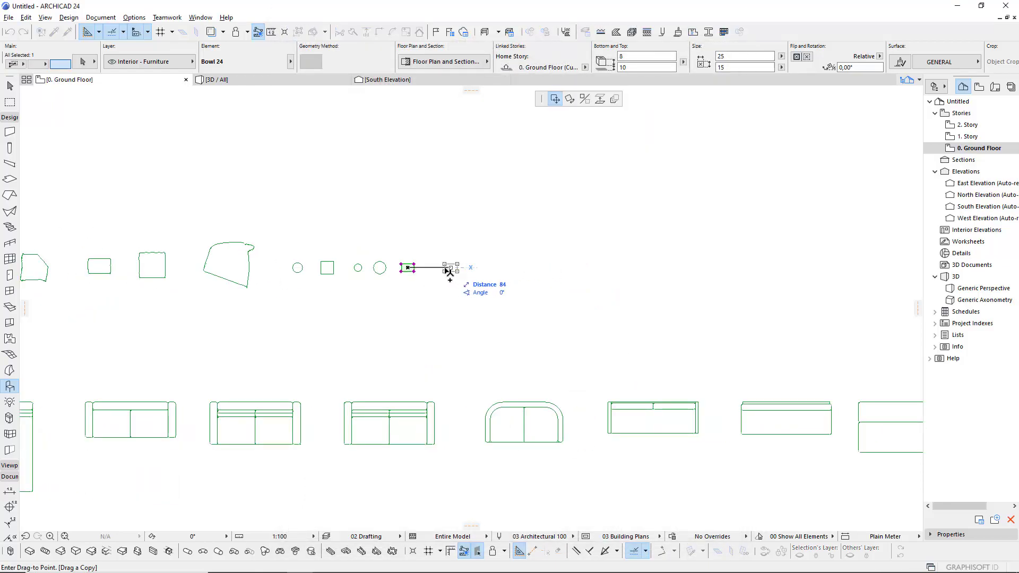
pyautogui.click(442, 271)
pyautogui.hotkey('ctrl', 't')
pyautogui.click(322, 414)
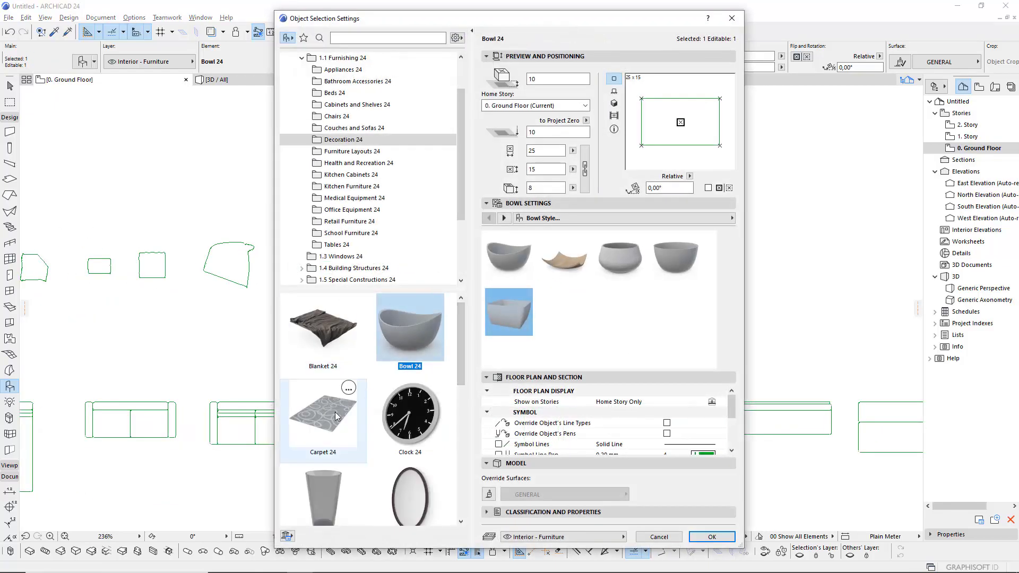
pyautogui.click(706, 531)
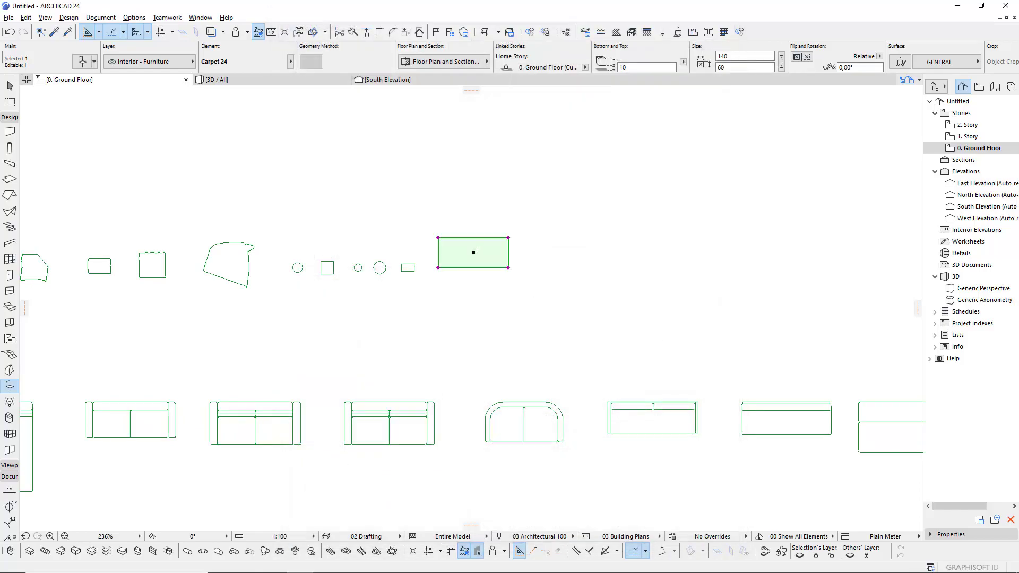
# - Place a copy of the carpet to its right and bring up that copy's object settings
pyautogui.click(473, 253)
pyautogui.click(473, 266)
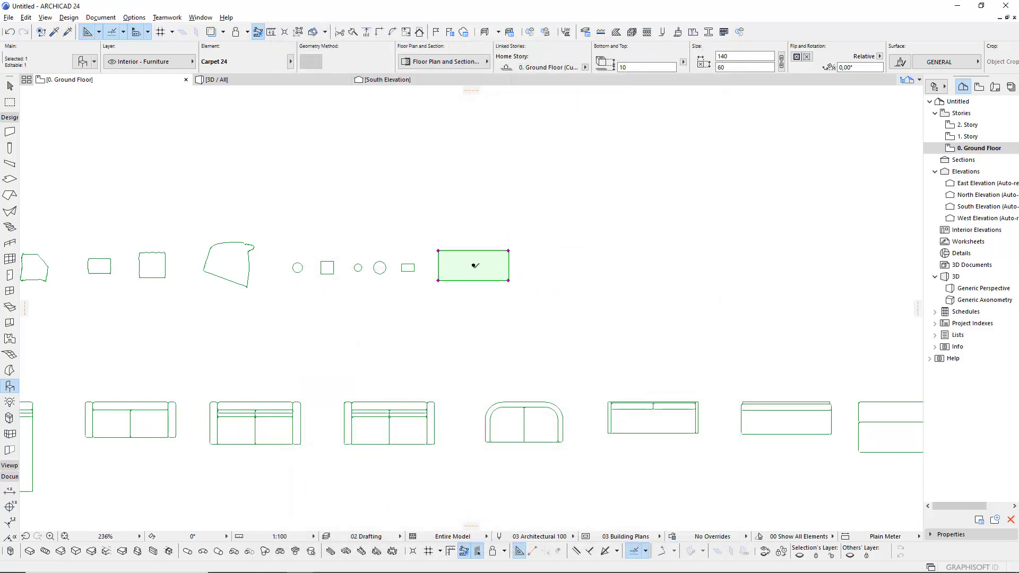
pyautogui.click(563, 266)
pyautogui.hotkey('ctrl', 't')
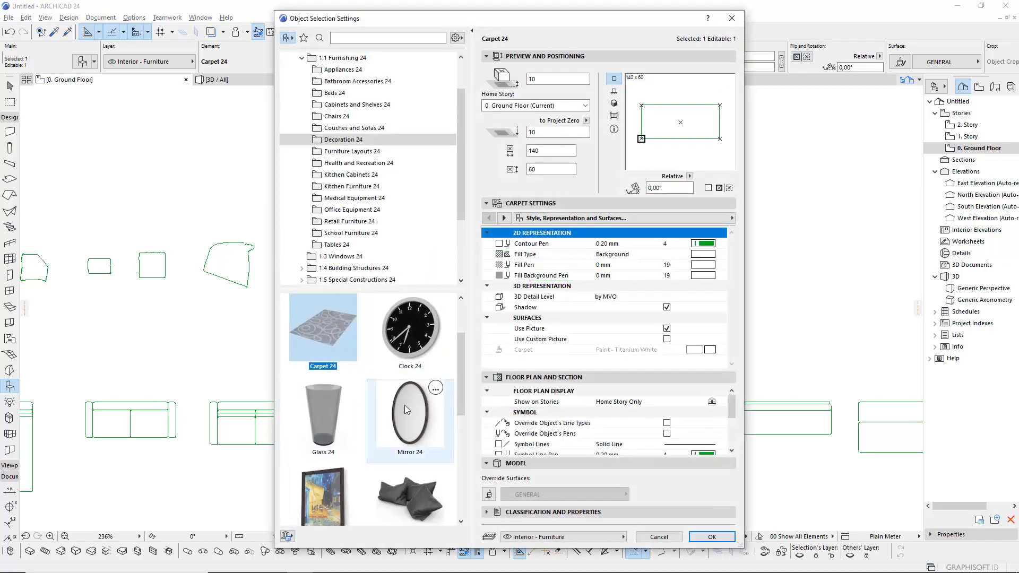
# - Turn the carpet copy into Glass 24, add a second glass beside it, and move both higher
pyautogui.scroll(-2, 393, 424)
pyautogui.click(329, 361)
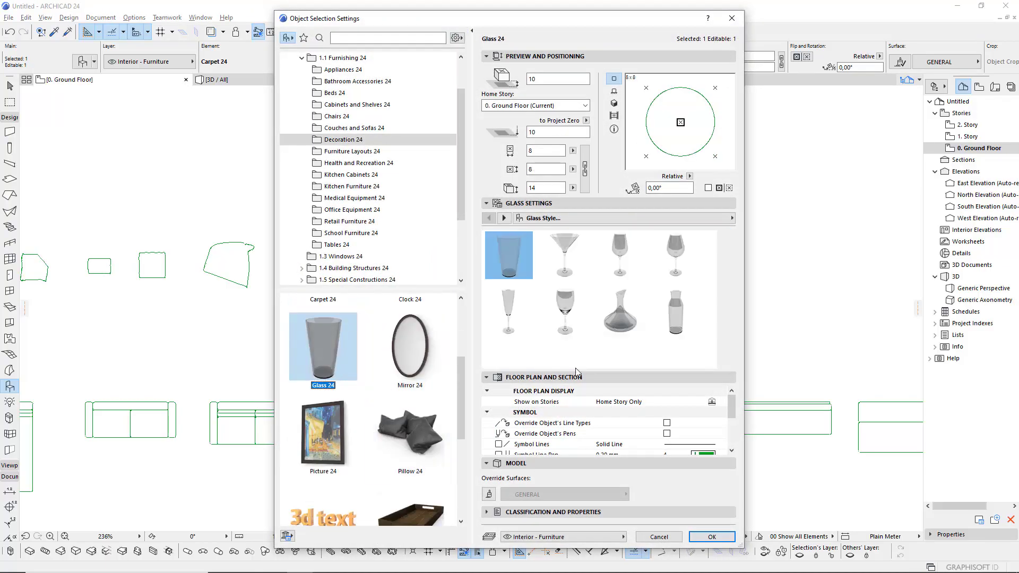
pyautogui.click(721, 531)
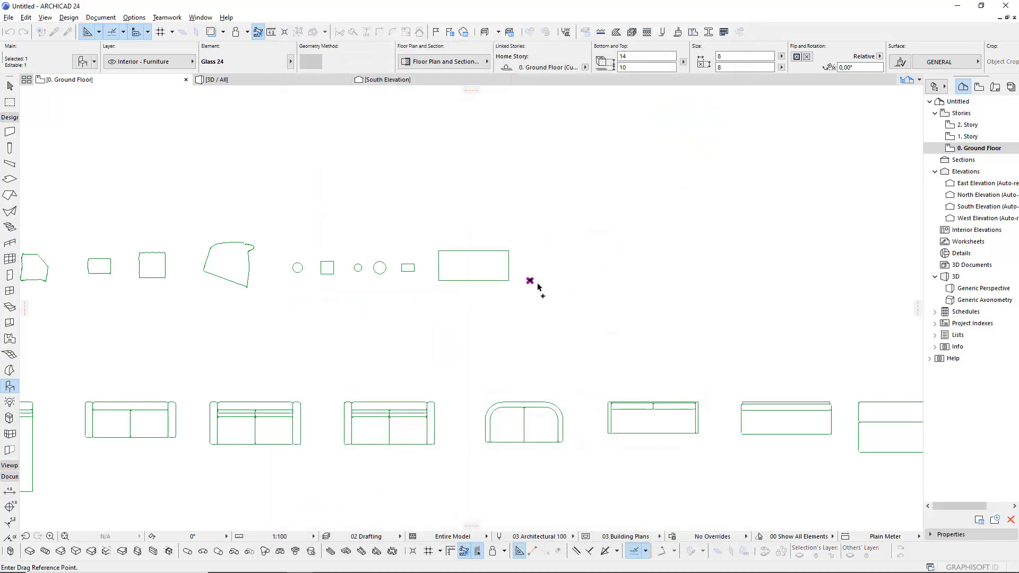
pyautogui.scroll(2, 531, 292)
pyautogui.scroll(1, 523, 285)
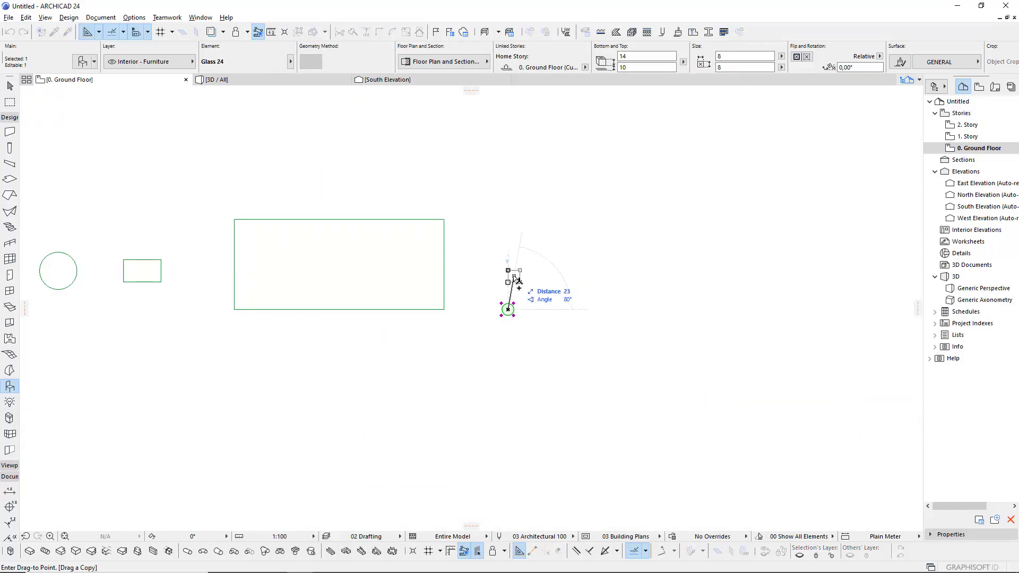
pyautogui.click(554, 309)
pyautogui.hotkey('ctrl', 'a')
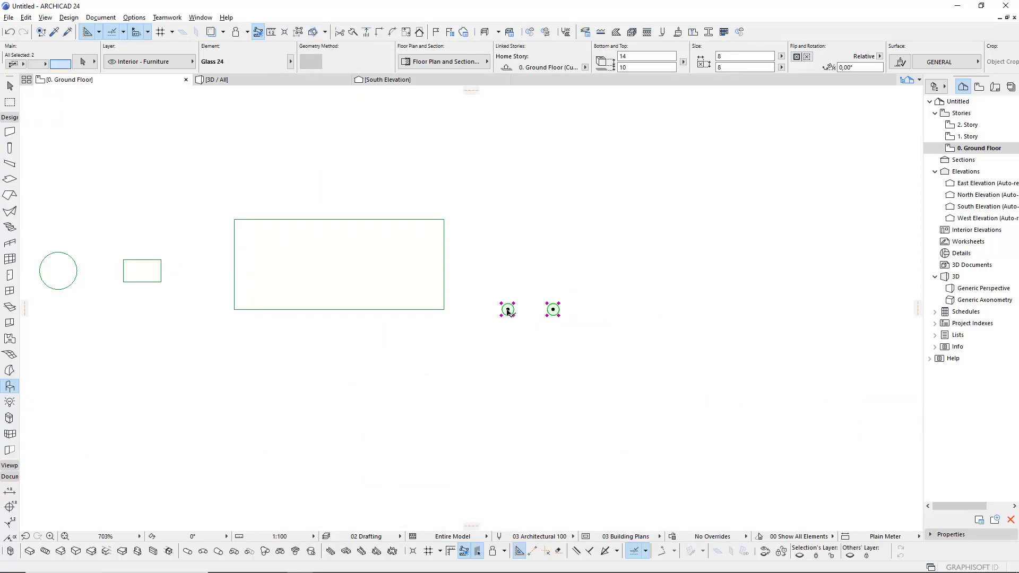
pyautogui.click(508, 309)
pyautogui.click(507, 267)
pyautogui.press('Escape')
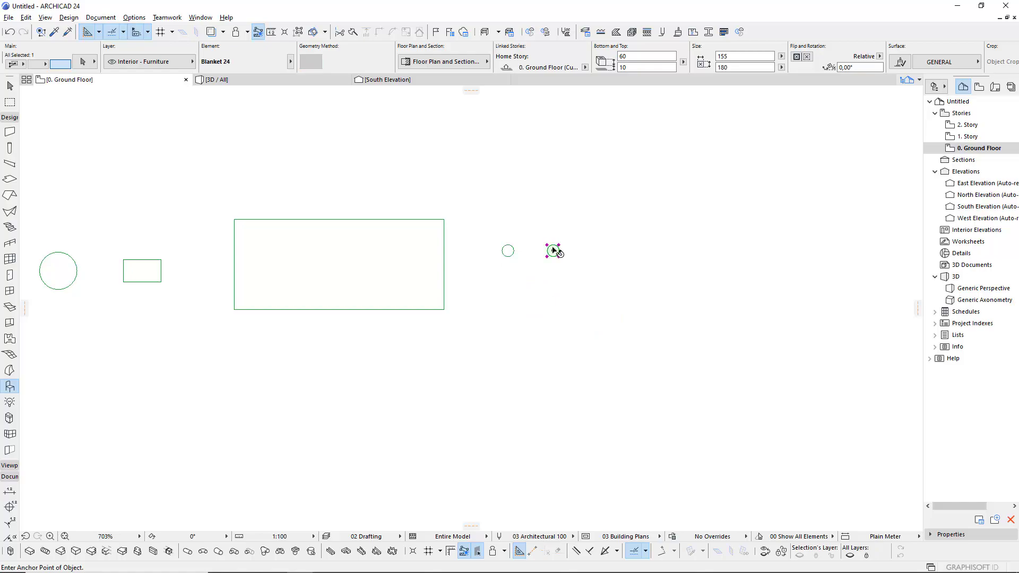
# - Make the right-hand glass a martini glass and add a wine-glass copy below it
pyautogui.click(554, 251)
pyautogui.hotkey('ctrl', 't')
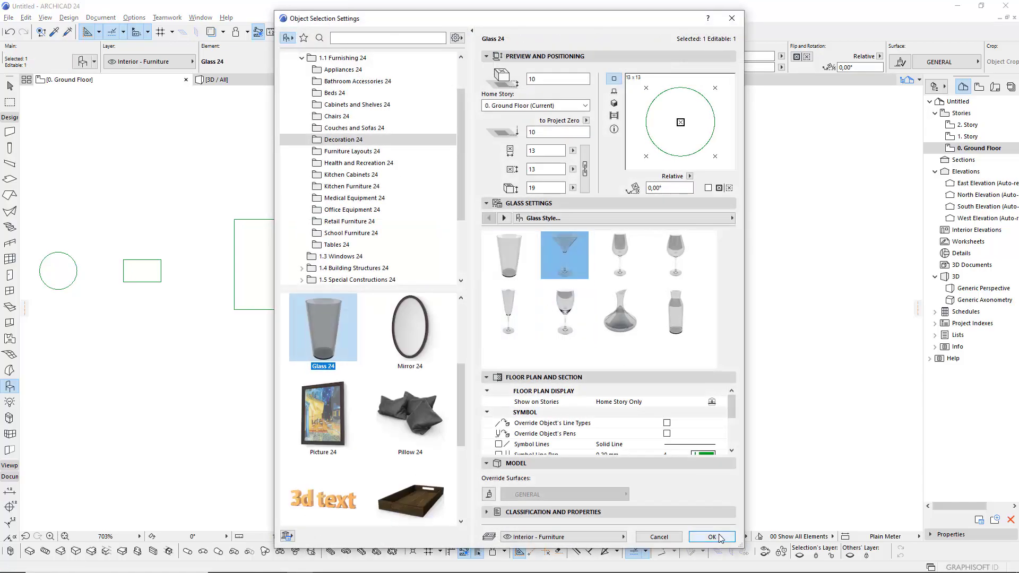
pyautogui.click(720, 537)
pyautogui.keyDown('ctrl'); pyautogui.moveTo(553, 251); pyautogui.dragTo(553, 278); pyautogui.keyUp('ctrl')
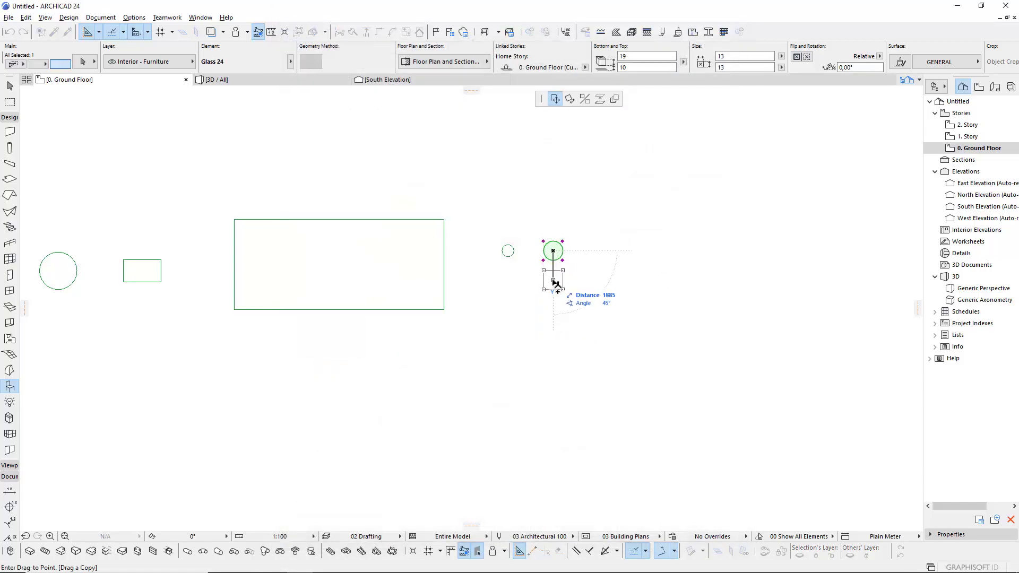
pyautogui.hotkey('ctrl', 't')
pyautogui.click(599, 272)
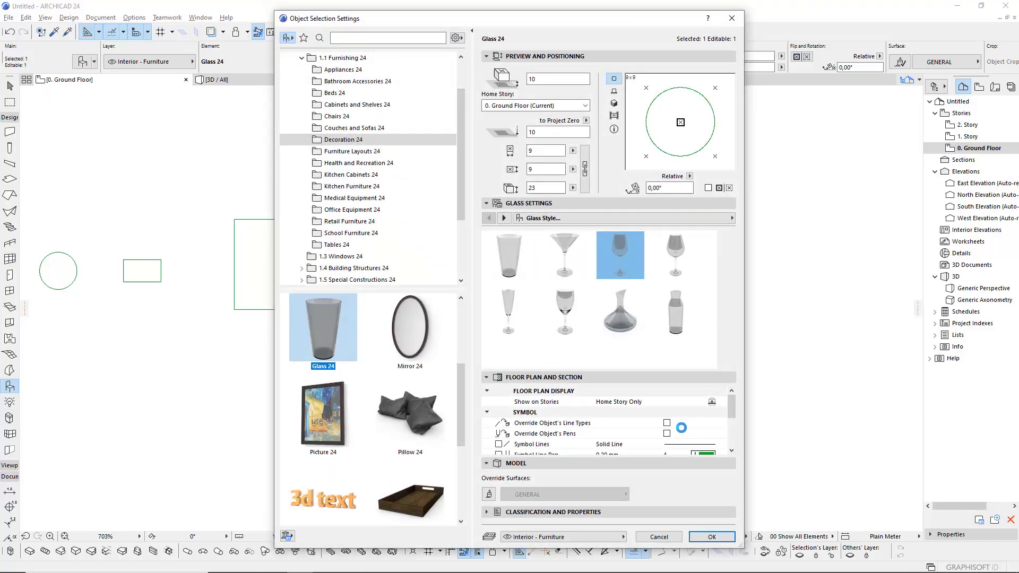
pyautogui.click(710, 537)
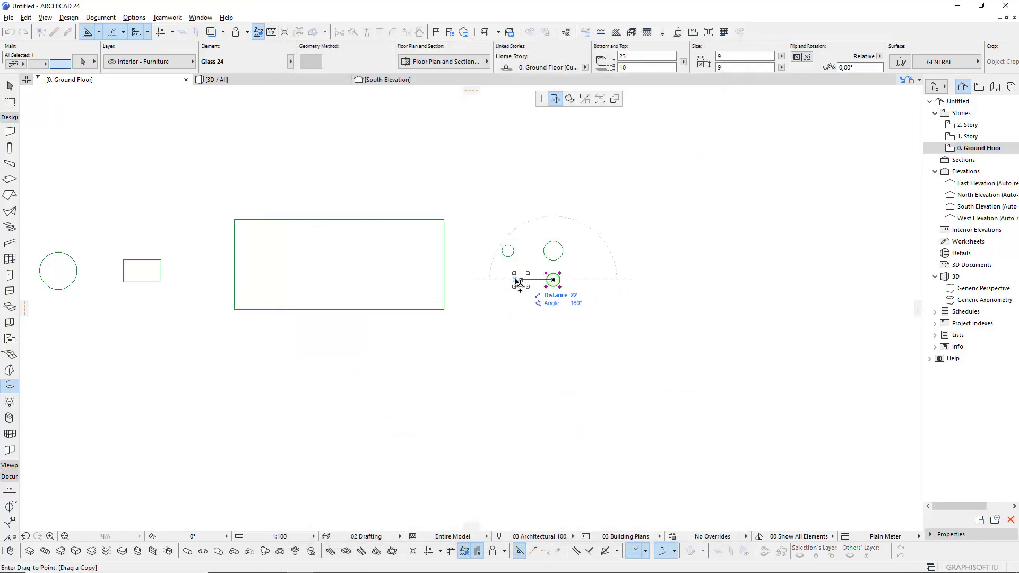
# - Give the next glass copies a different wine glass style and a tall flute style
pyautogui.hotkey('ctrl', 't')
pyautogui.click(673, 259)
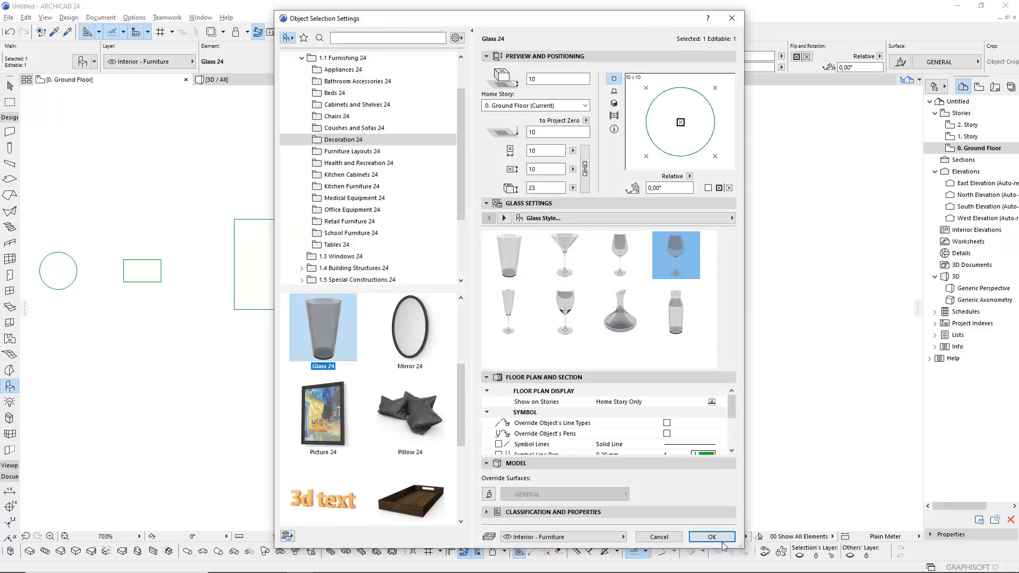
pyautogui.click(710, 537)
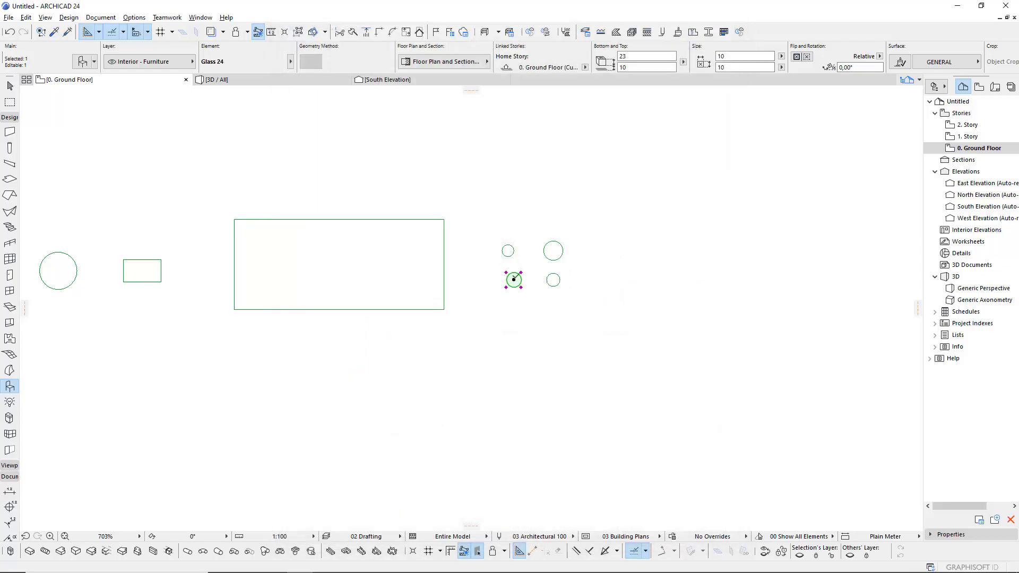
pyautogui.hotkey('ctrl', 't')
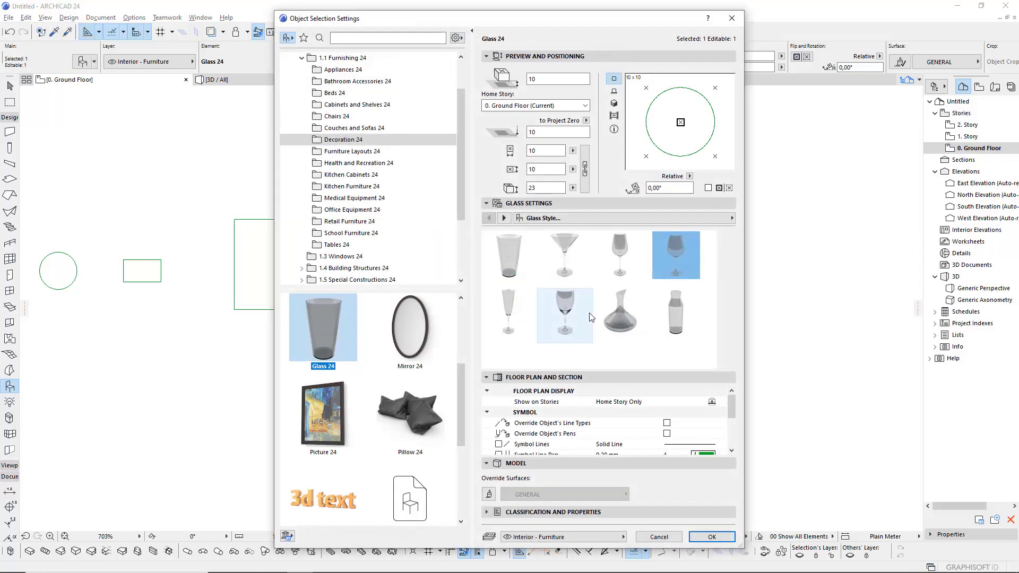
pyautogui.click(507, 315)
pyautogui.click(711, 537)
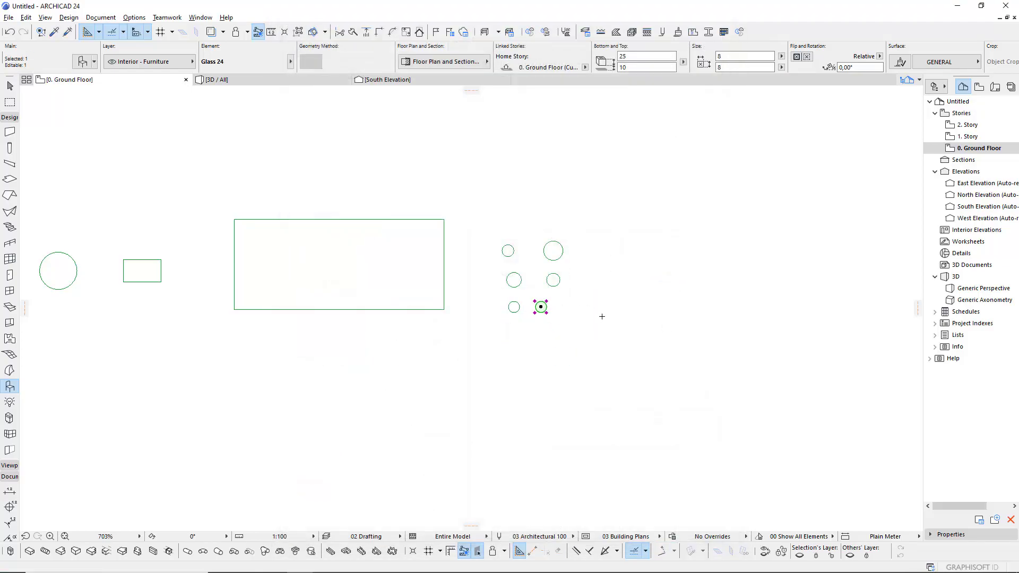
# - Set the following glass copies to a wine glass style and a decanter style
pyautogui.hotkey('ctrl', 't')
pyautogui.click(564, 313)
pyautogui.click(712, 537)
pyautogui.hotkey('ctrl', 't')
pyautogui.click(625, 329)
pyautogui.click(706, 537)
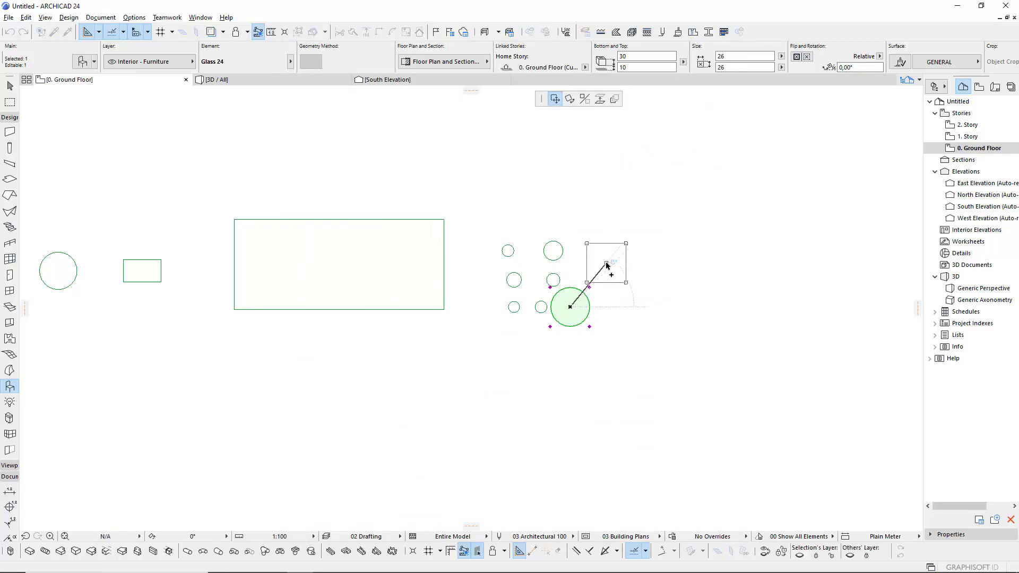
# - Make the next copy a bottle, then choose Pillow 24 for the last copy
pyautogui.hotkey('ctrl', 't')
pyautogui.click(675, 335)
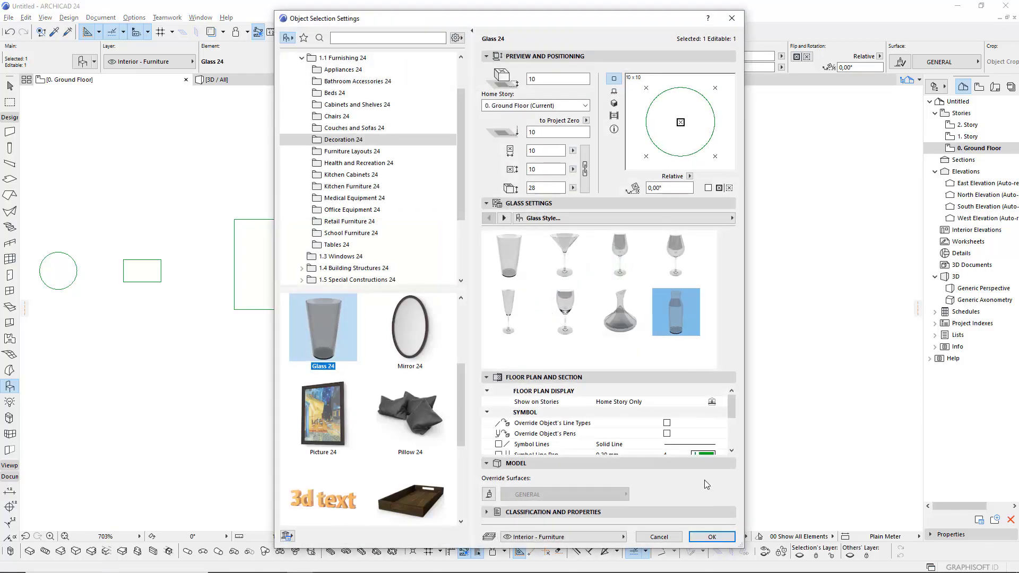
pyautogui.click(714, 537)
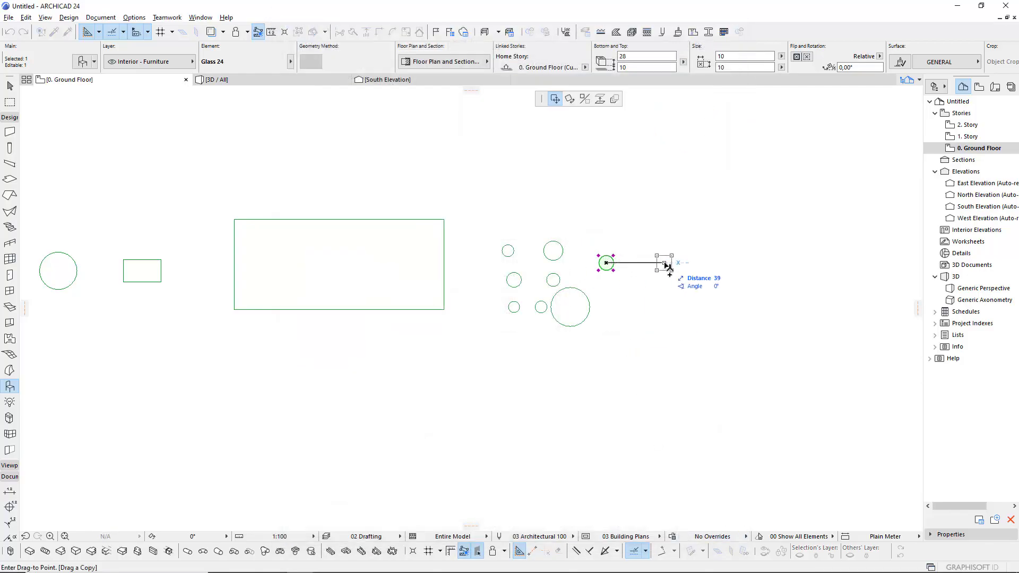
pyautogui.hotkey('ctrl', 't')
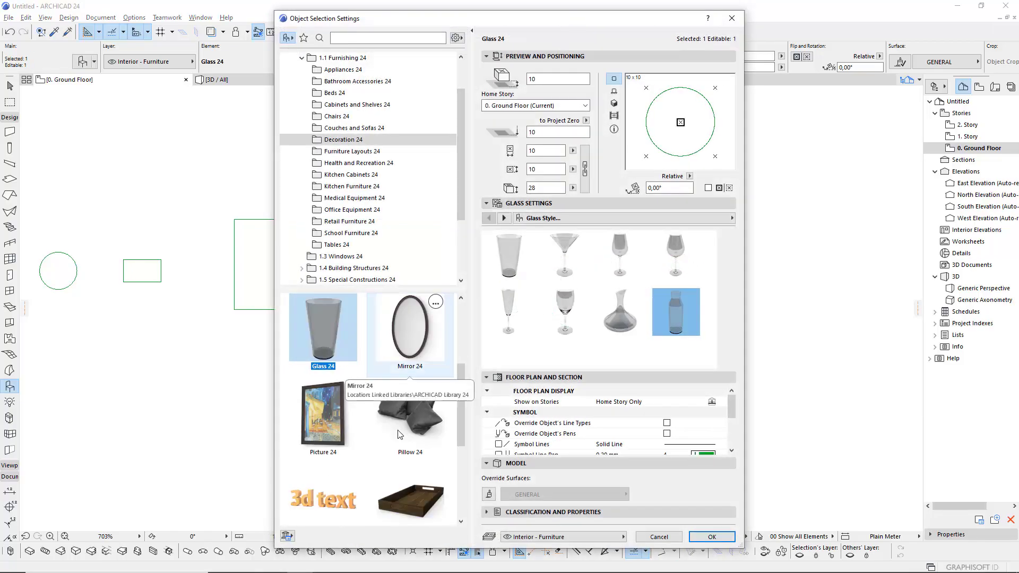
pyautogui.click(416, 431)
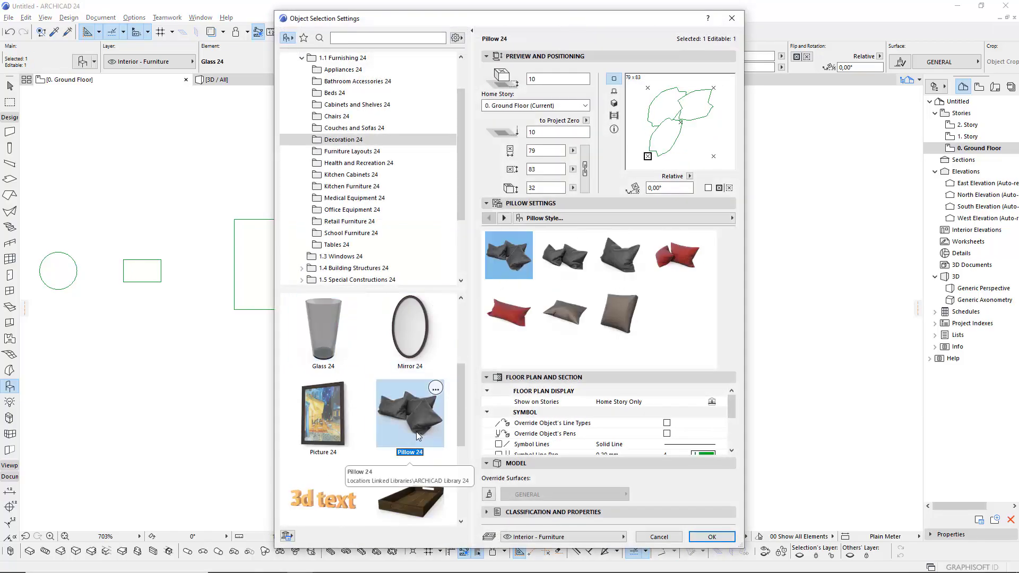
# - Confirm the Pillow 24 object and move the pillow further down the plan
pyautogui.click(708, 537)
pyautogui.scroll(-3, 547, 312)
pyautogui.scroll(-1, 546, 312)
pyautogui.press('Escape')
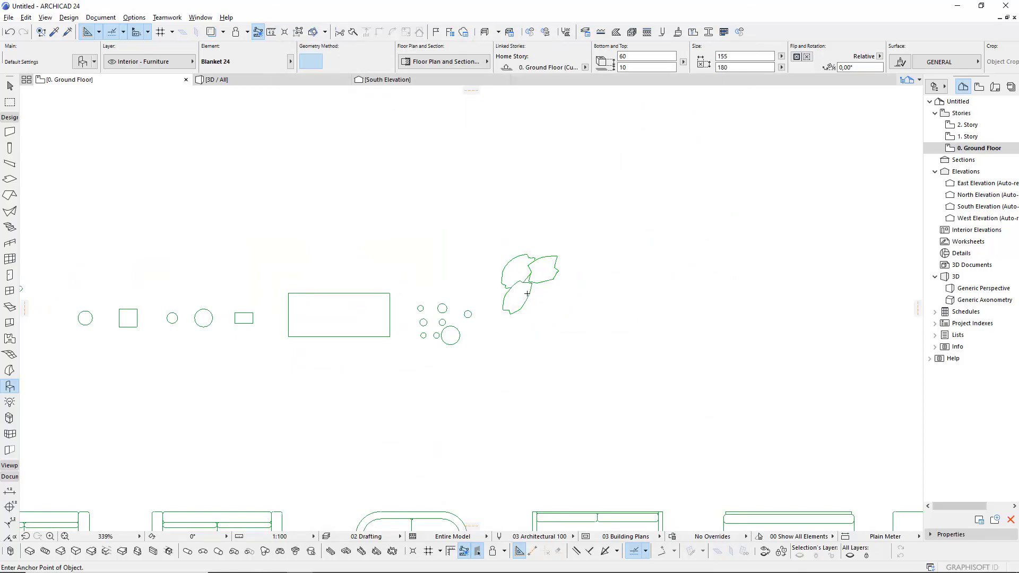
pyautogui.keyDown('shift'); pyautogui.click(527, 294); pyautogui.keyUp('shift')
pyautogui.moveTo(530, 278)
pyautogui.mouseDown()
pyautogui.moveTo(532, 325)
pyautogui.moveTo(617, 325)
pyautogui.mouseUp()
# - Give the pillow the second style and a copy to its right the third style
pyautogui.hotkey('ctrl', 't')
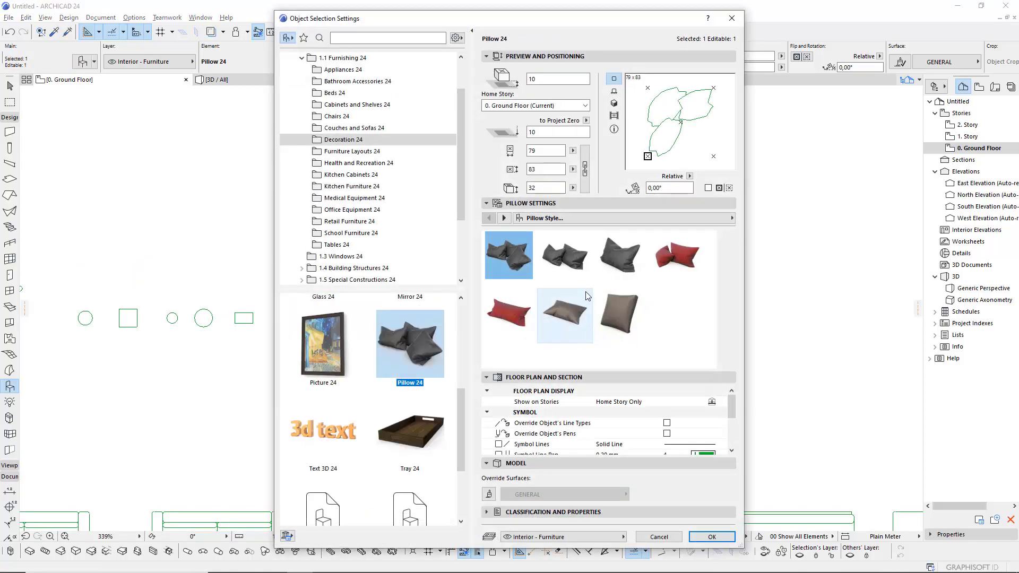
pyautogui.click(564, 255)
pyautogui.click(712, 537)
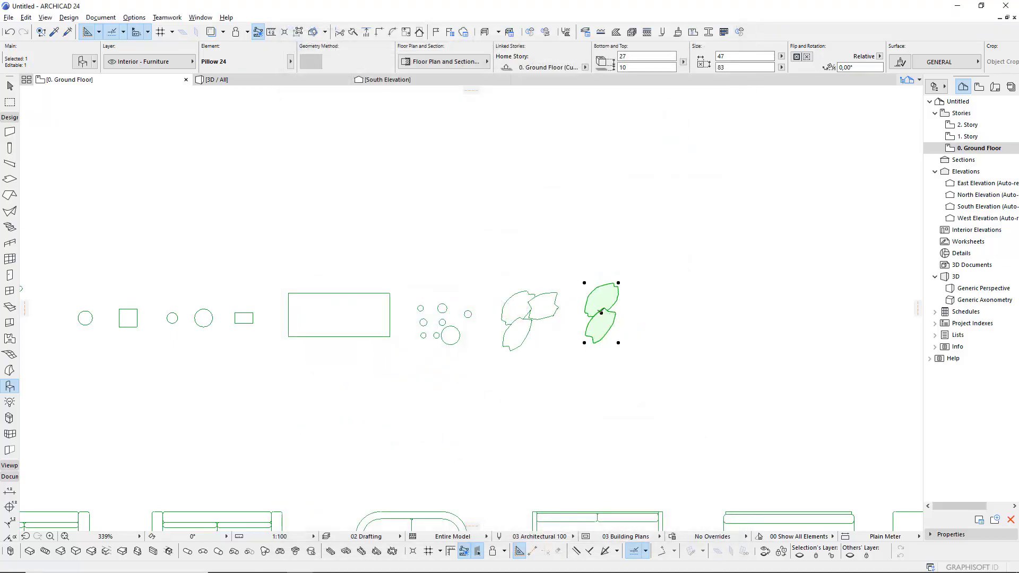
pyautogui.keyDown('ctrl'); pyautogui.moveTo(601, 313); pyautogui.dragTo(659, 314); pyautogui.keyUp('ctrl')
pyautogui.hotkey('ctrl', 't')
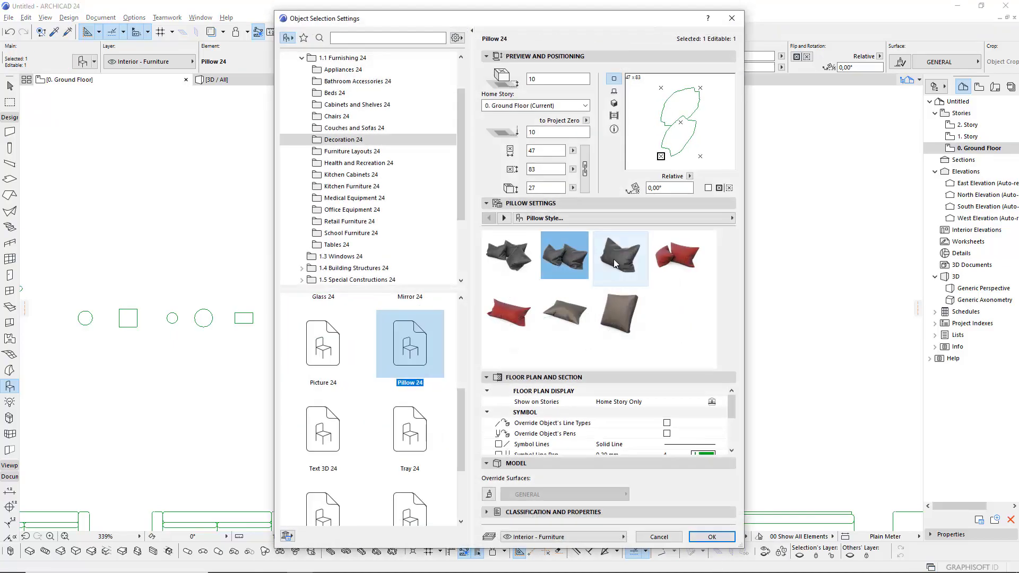
pyautogui.click(616, 263)
pyautogui.click(712, 537)
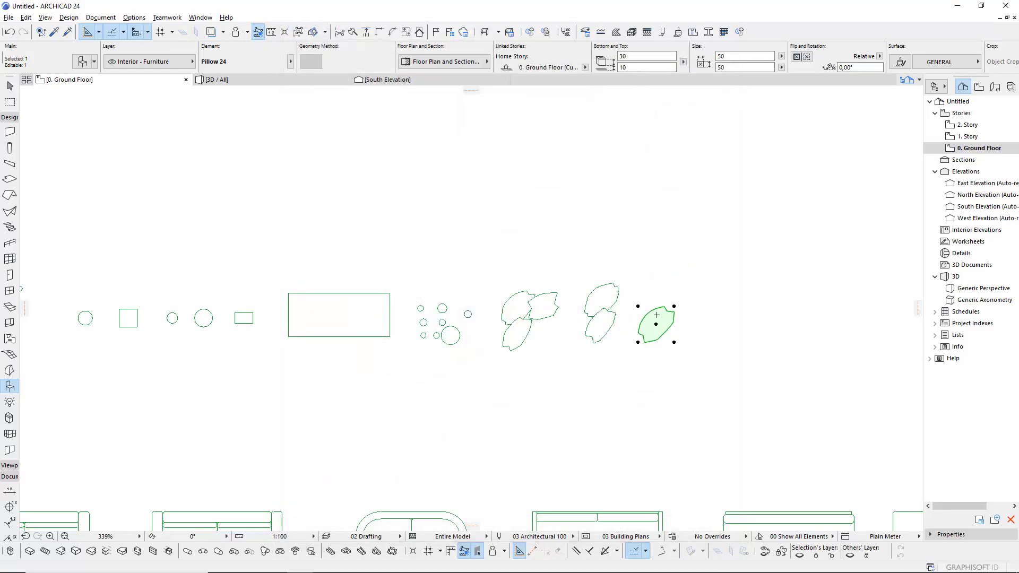
# - Add two more pillow copies rightward in the red two-pillow and red single-pillow styles
pyautogui.keyDown('ctrl'); pyautogui.moveTo(656, 324); pyautogui.dragTo(710, 327); pyautogui.keyUp('ctrl')
pyautogui.click(707, 324)
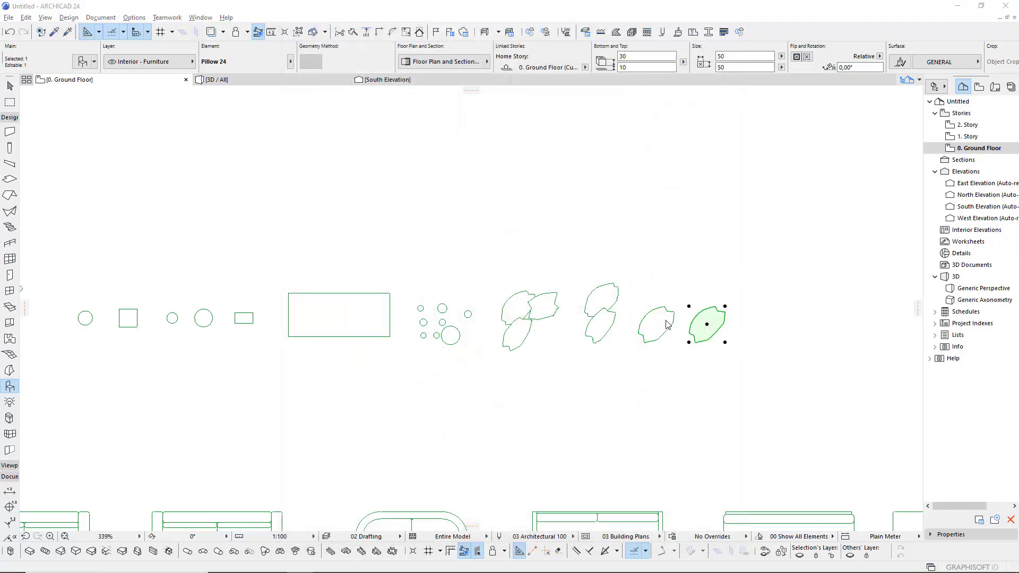
pyautogui.hotkey('ctrl', 't')
pyautogui.click(677, 257)
pyautogui.click(711, 537)
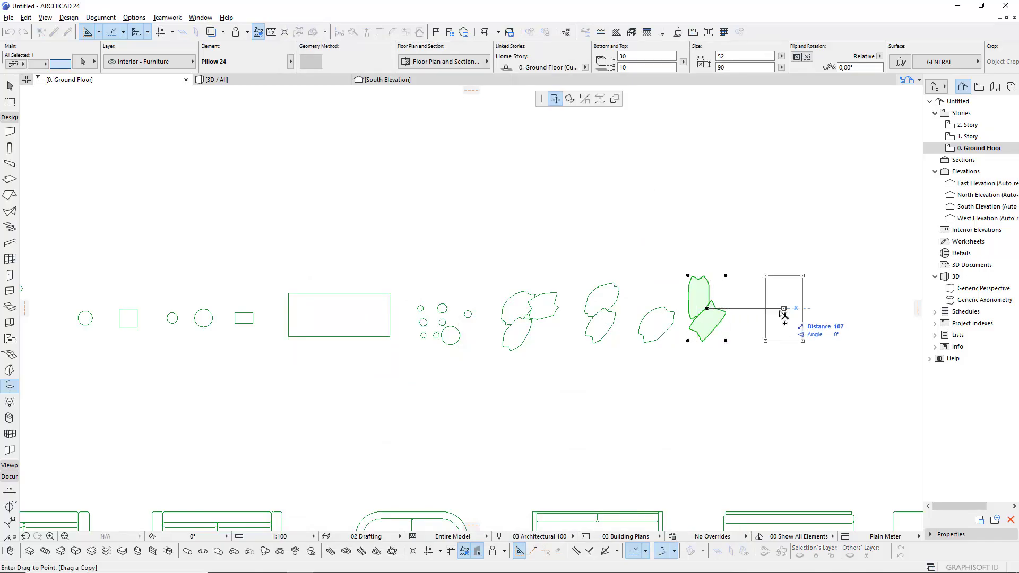
pyautogui.keyDown('ctrl'); pyautogui.moveTo(707, 308); pyautogui.dragTo(769, 308); pyautogui.keyUp('ctrl')
pyautogui.hotkey('ctrl', 't')
pyautogui.click(508, 311)
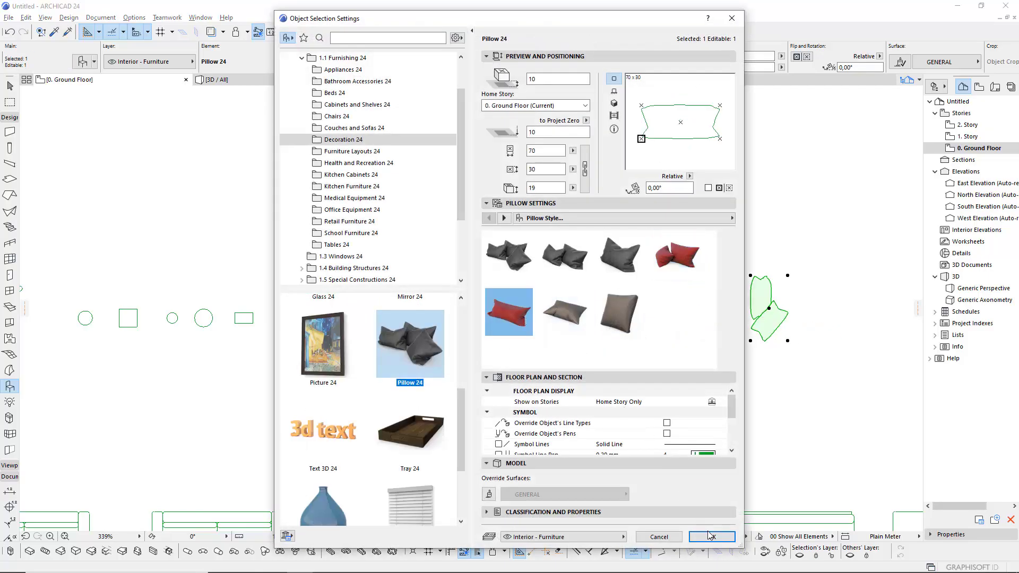
pyautogui.click(724, 535)
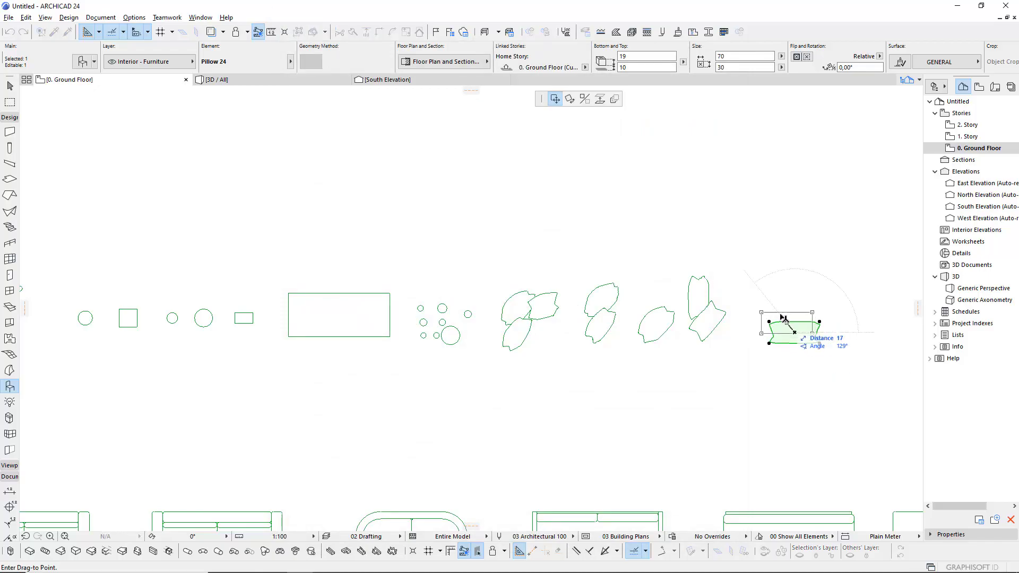
# - Add four-corner and narrow square cushion pillow copies, then pick Tray 24 for the next copy
pyautogui.moveTo(794, 332)
pyautogui.mouseDown()
pyautogui.moveTo(776, 313)
pyautogui.moveTo(855, 313)
pyautogui.mouseUp()
pyautogui.click(852, 315)
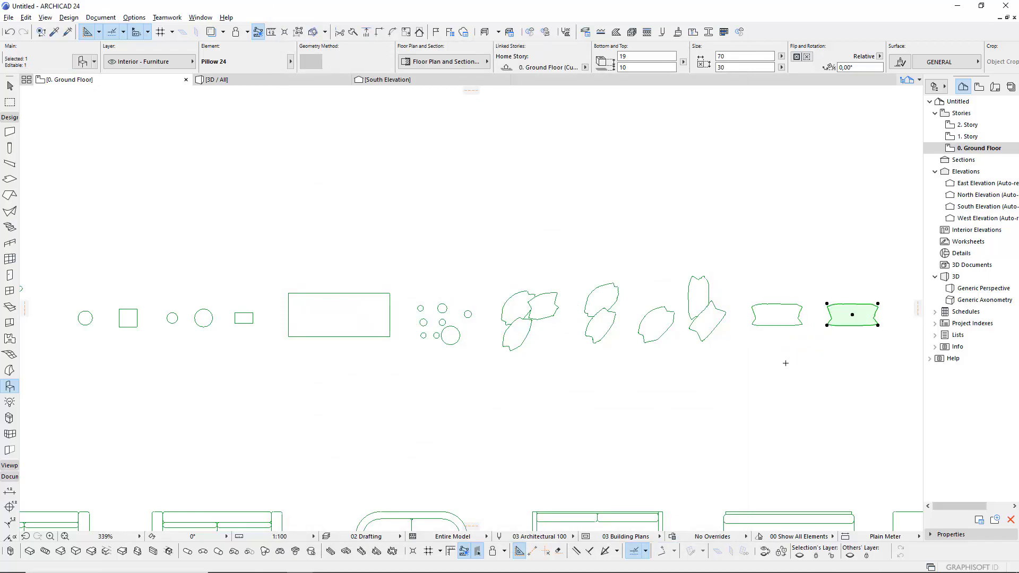
pyautogui.hotkey('ctrl', 't')
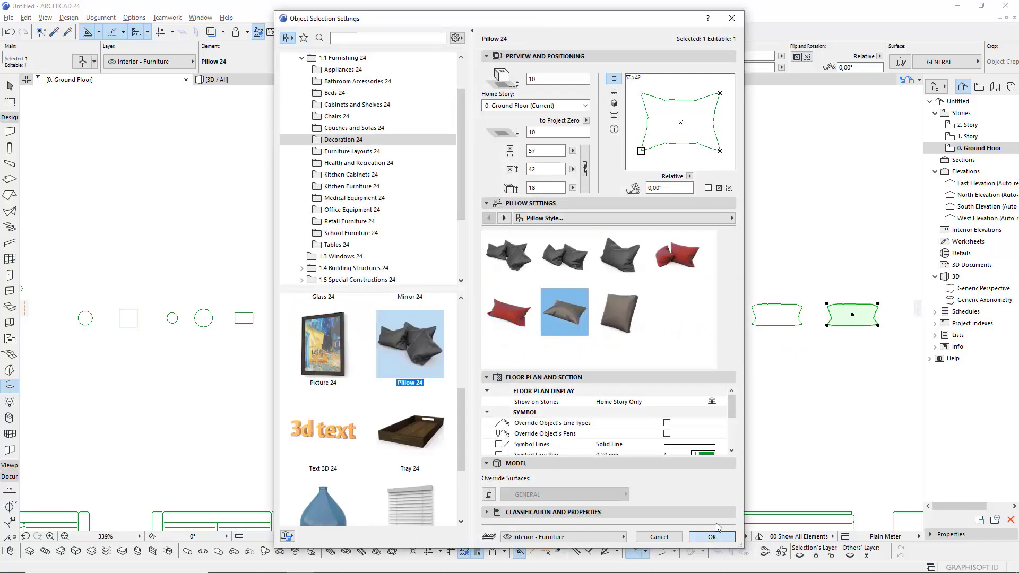
pyautogui.click(714, 535)
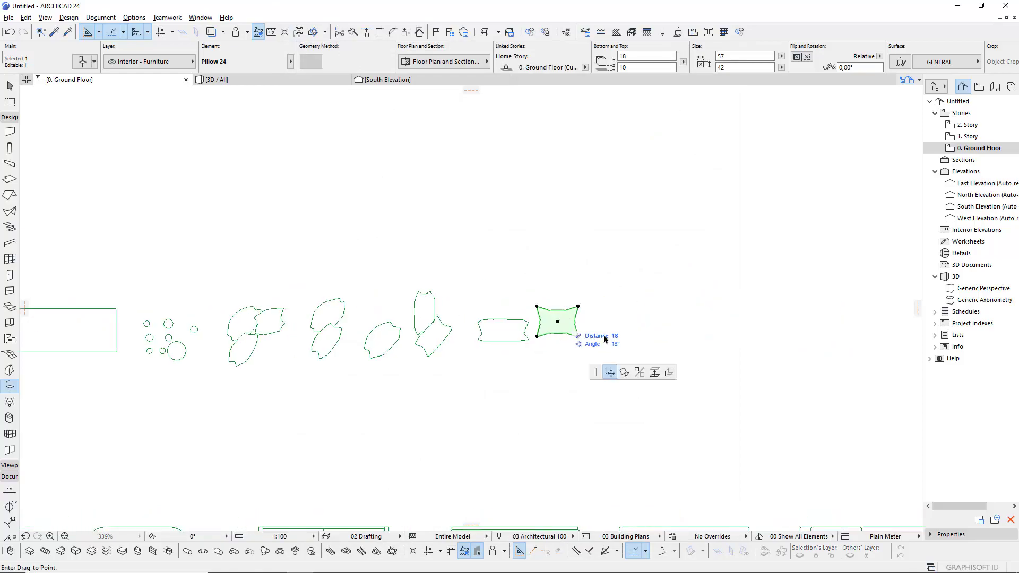
pyautogui.keyDown('ctrl'); pyautogui.moveTo(557, 323); pyautogui.dragTo(623, 321); pyautogui.keyUp('ctrl')
pyautogui.hotkey('ctrl', 't')
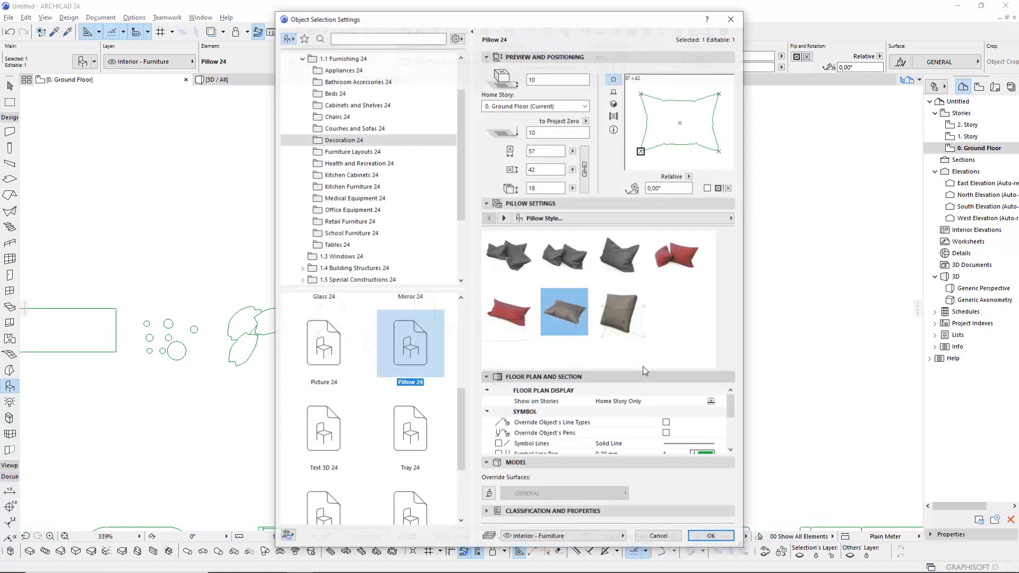
pyautogui.click(705, 535)
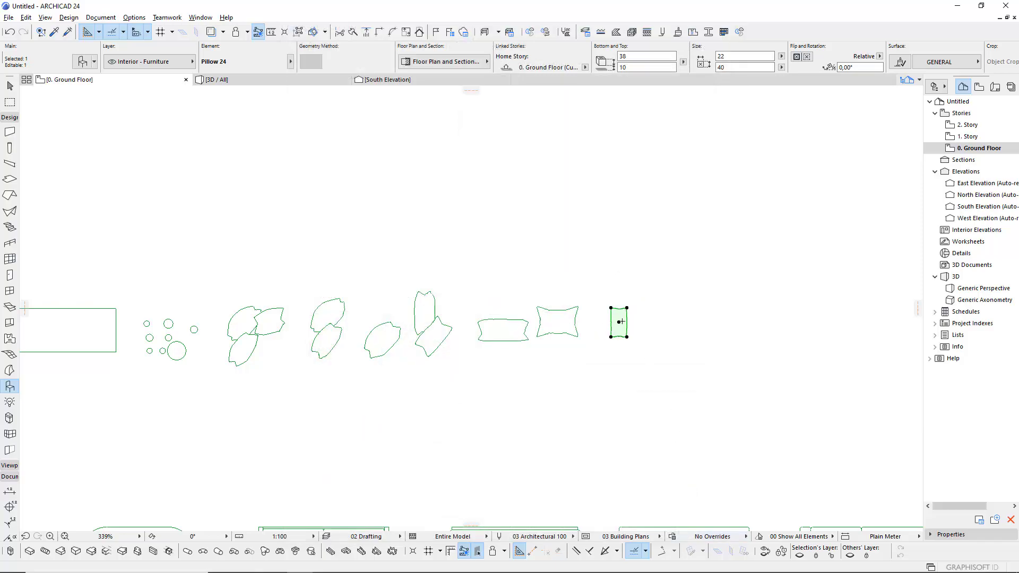
pyautogui.moveTo(619, 323); pyautogui.dragTo(667, 327)
pyautogui.hotkey('ctrl', 't')
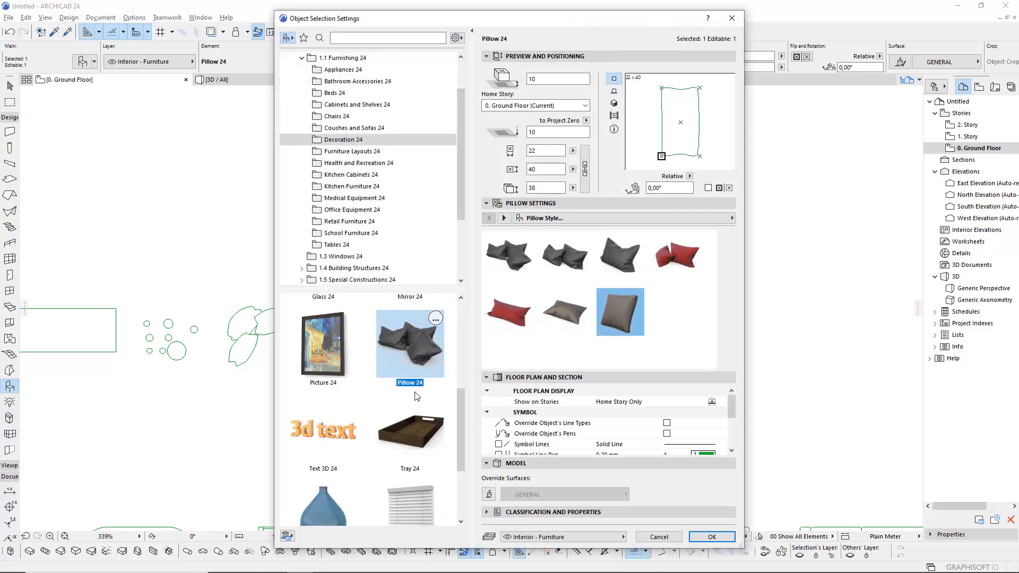
pyautogui.click(408, 436)
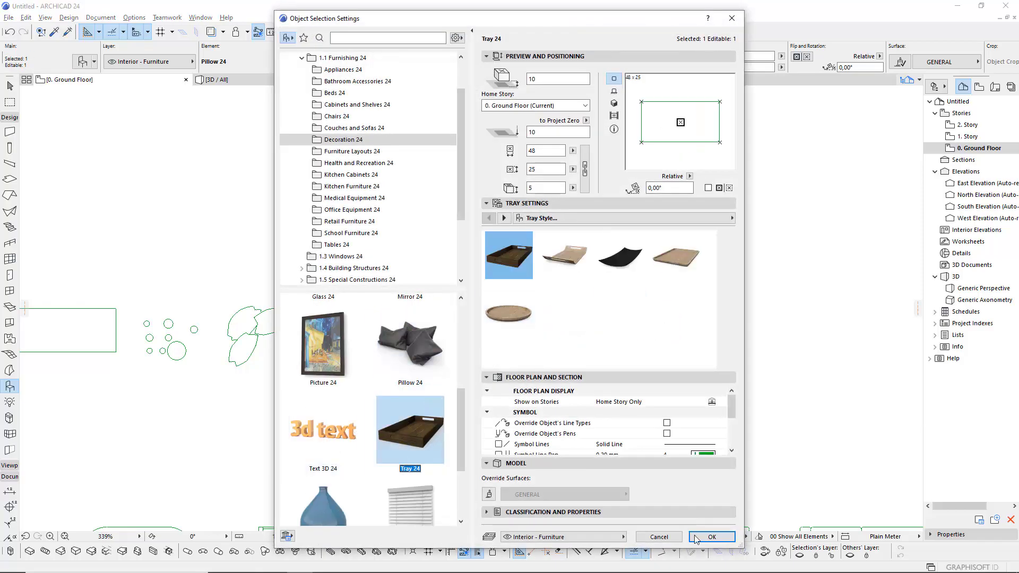
# - Confirm the Tray 24 object and place a copy below it in a different tray style
pyautogui.click(712, 536)
pyautogui.moveTo(658, 335); pyautogui.dragTo(677, 335)
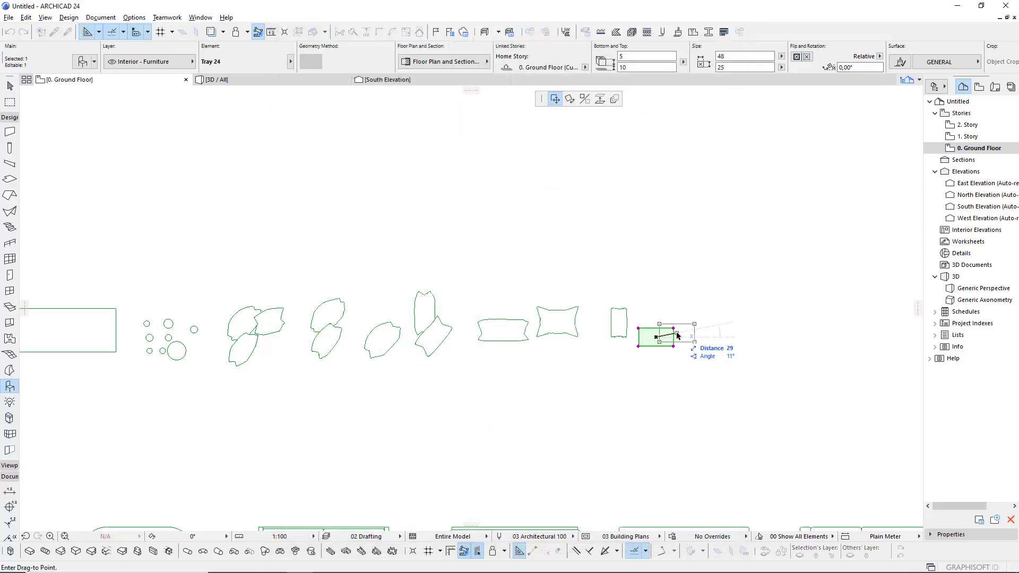
pyautogui.click(677, 312)
pyautogui.click(673, 343)
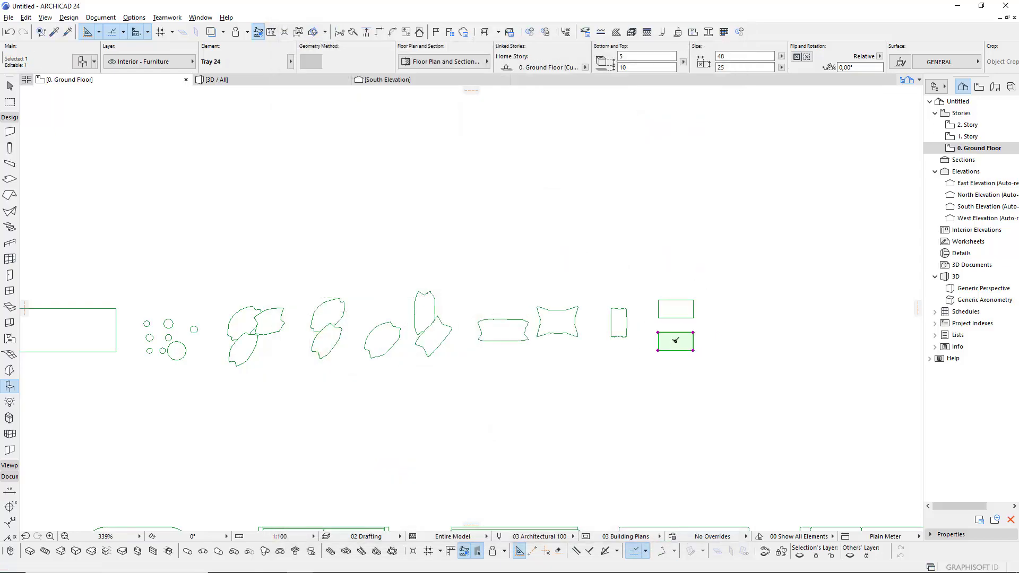
pyautogui.hotkey('ctrl', 't')
pyautogui.click(565, 257)
pyautogui.press('Return')
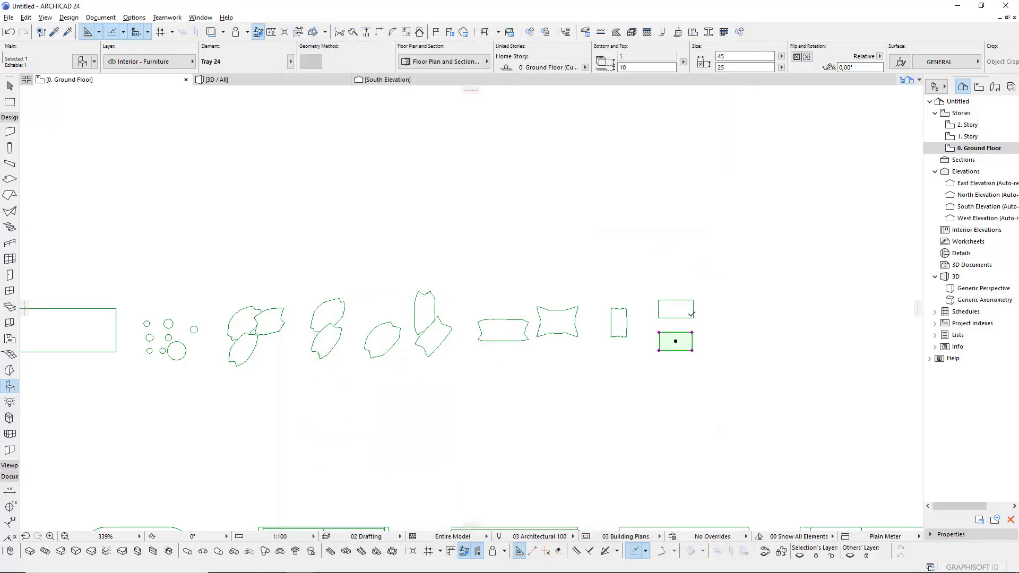
# - Set trays to the third style and the fourth, 40x30 tray style
pyautogui.hotkey('ctrl', 't')
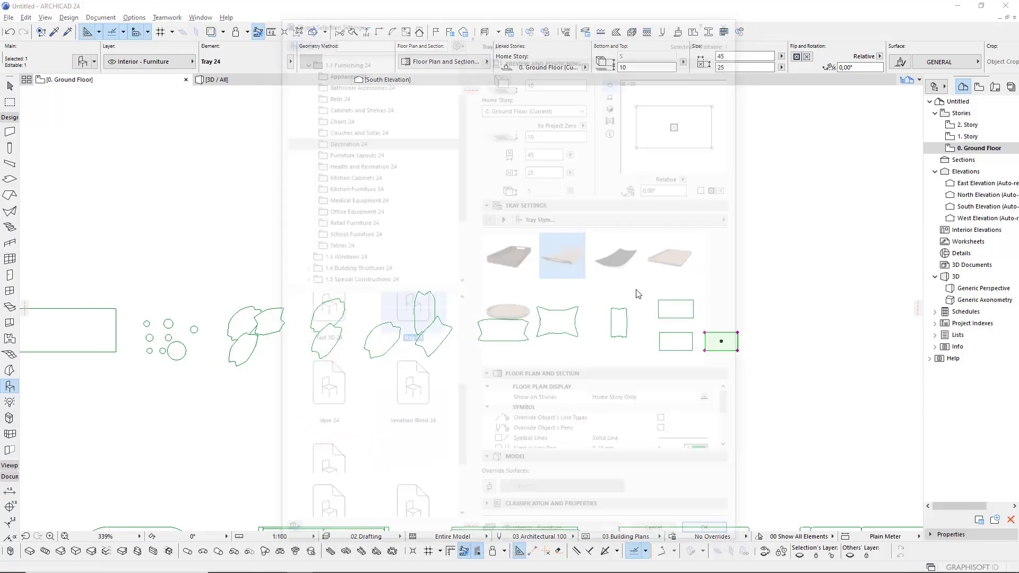
pyautogui.click(634, 279)
pyautogui.click(723, 536)
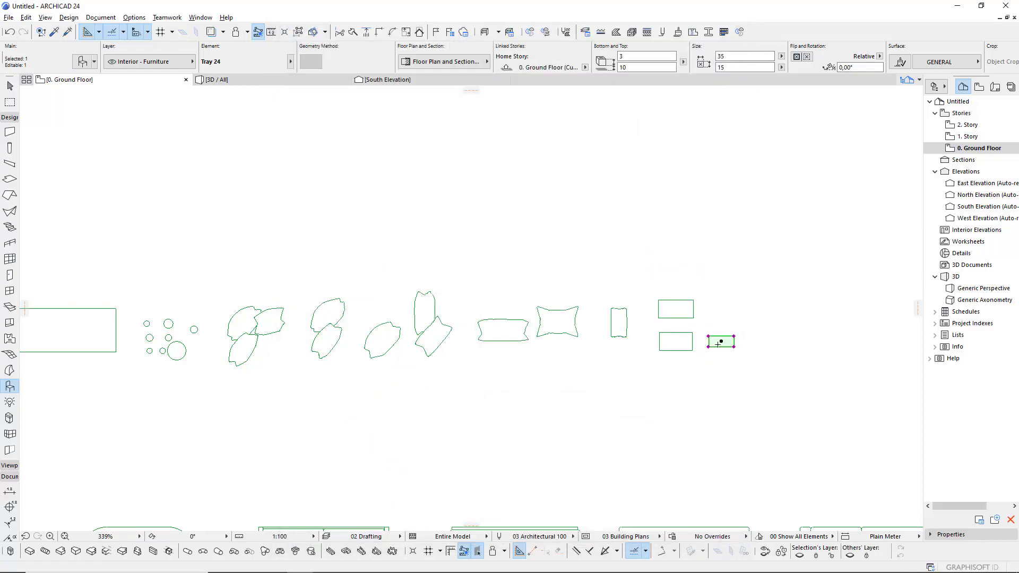
pyautogui.doubleClick(720, 342)
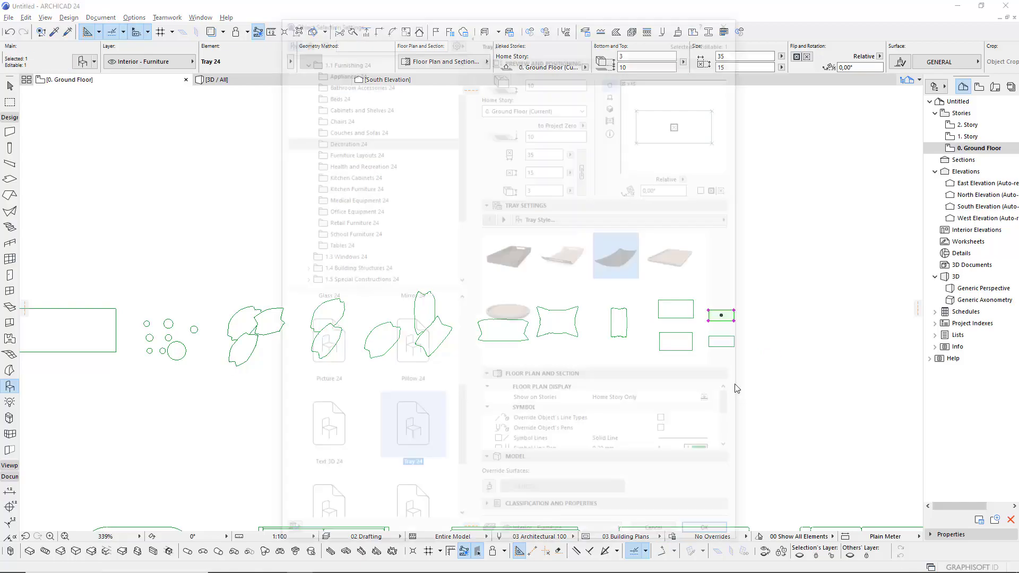
pyautogui.click(668, 269)
pyautogui.click(710, 536)
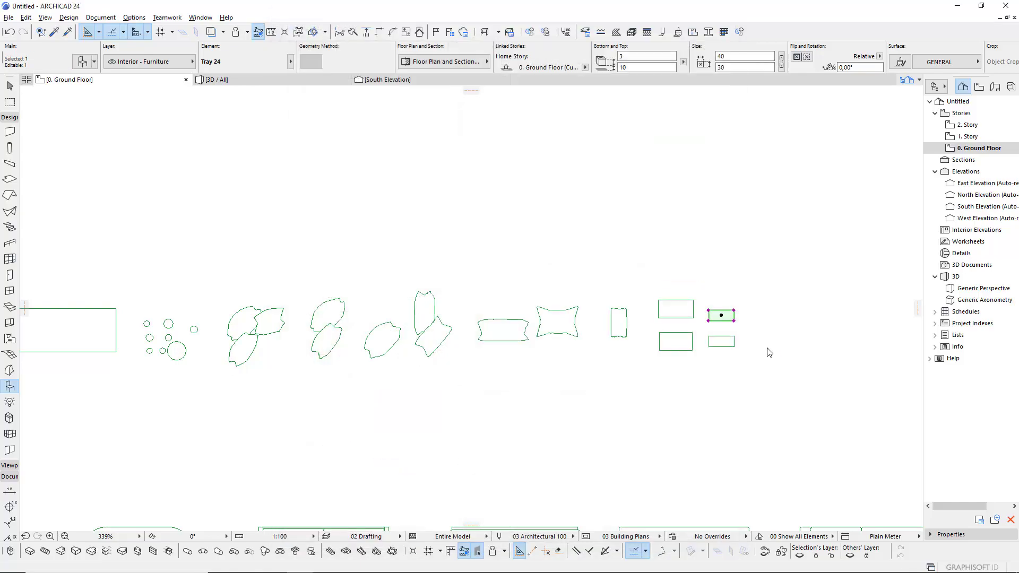
# - Copy the tray to the right as a round tray, then add a second round tray copy
pyautogui.moveTo(721, 313); pyautogui.dragTo(762, 315)
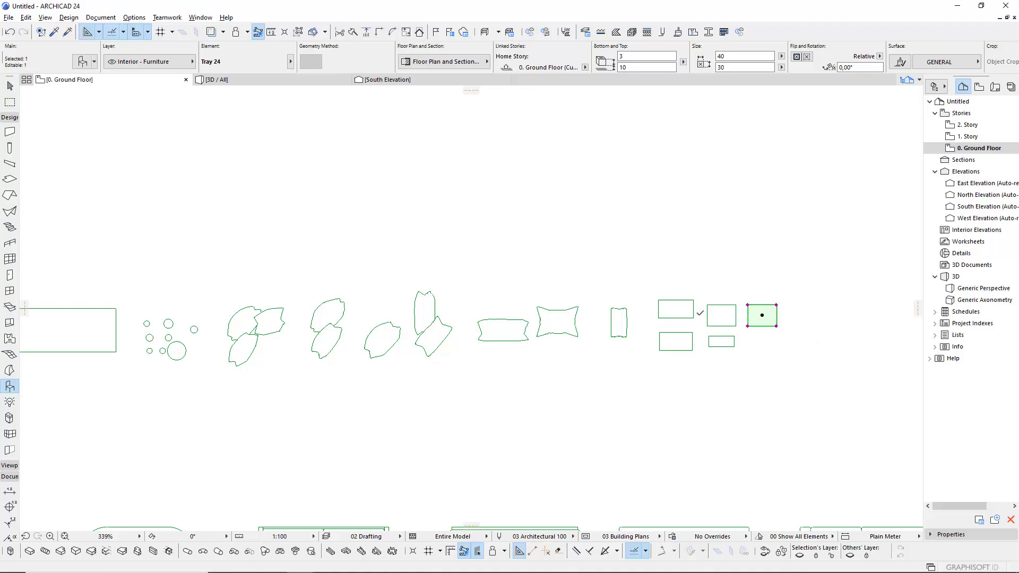
pyautogui.doubleClick(762, 315)
pyautogui.click(530, 308)
pyautogui.click(712, 536)
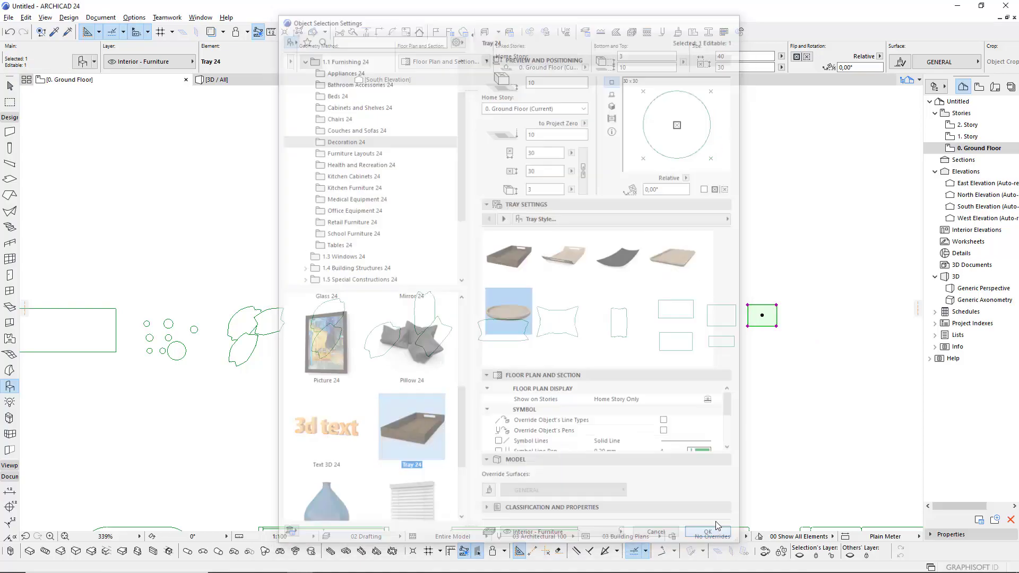
pyautogui.press('Escape')
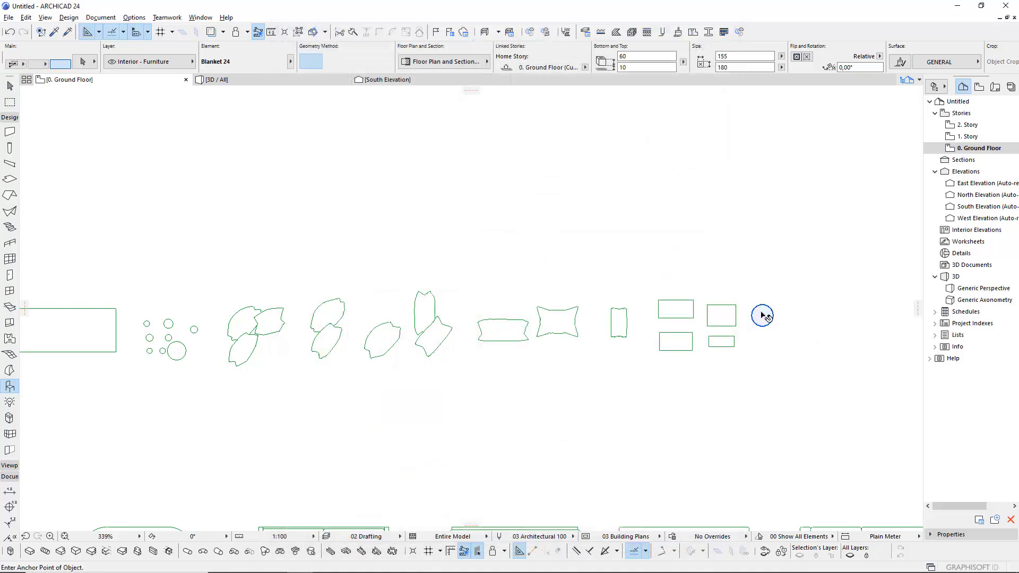
pyautogui.click(762, 315)
pyautogui.keyDown('ctrl'); pyautogui.moveTo(762, 316); pyautogui.dragTo(799, 315); pyautogui.keyUp('ctrl')
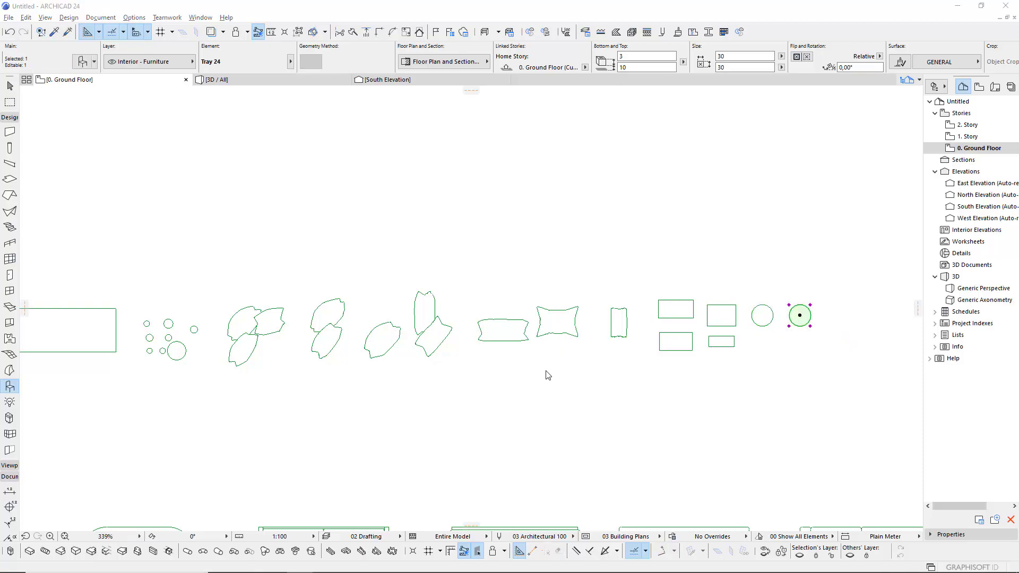
pyautogui.hotkey('ctrl', 't')
# - Turn the copy into Vase 24 and give it the slender bottle vase style
pyautogui.scroll(-2, 379, 427)
pyautogui.scroll(-2, 402, 443)
pyautogui.click(328, 420)
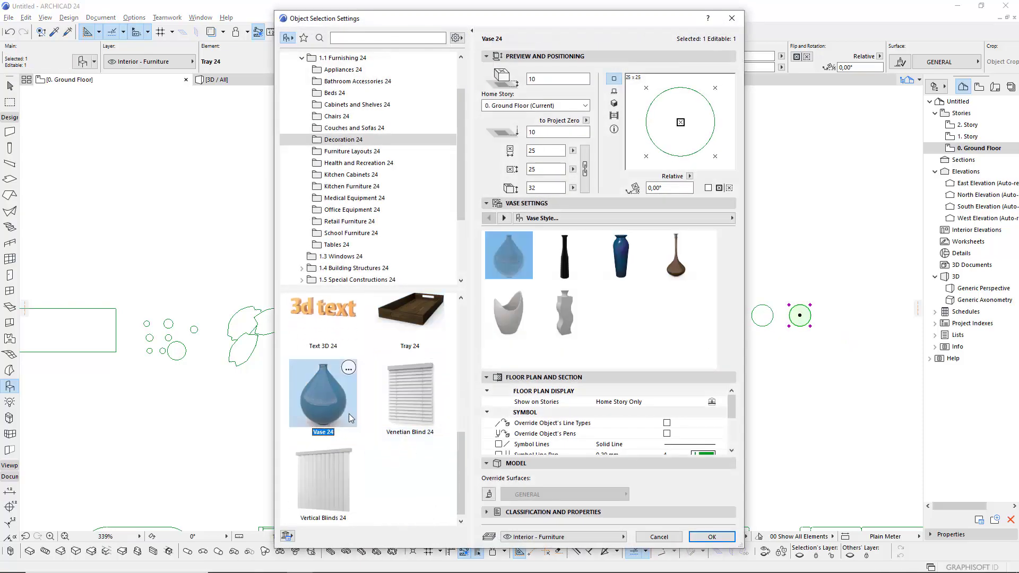
pyautogui.click(712, 537)
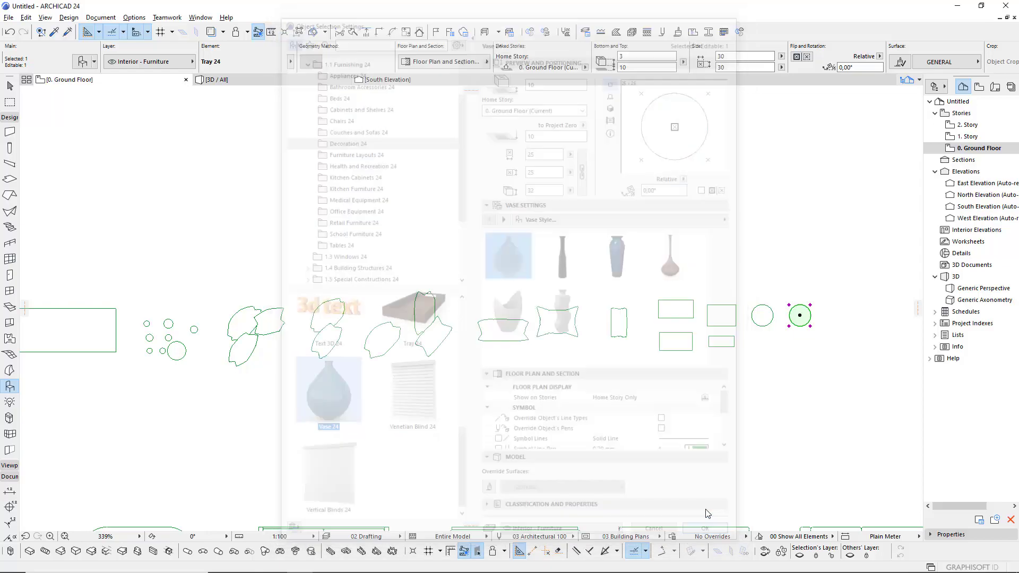
pyautogui.moveTo(658, 412); pyautogui.dragTo(497, 326, button='middle')
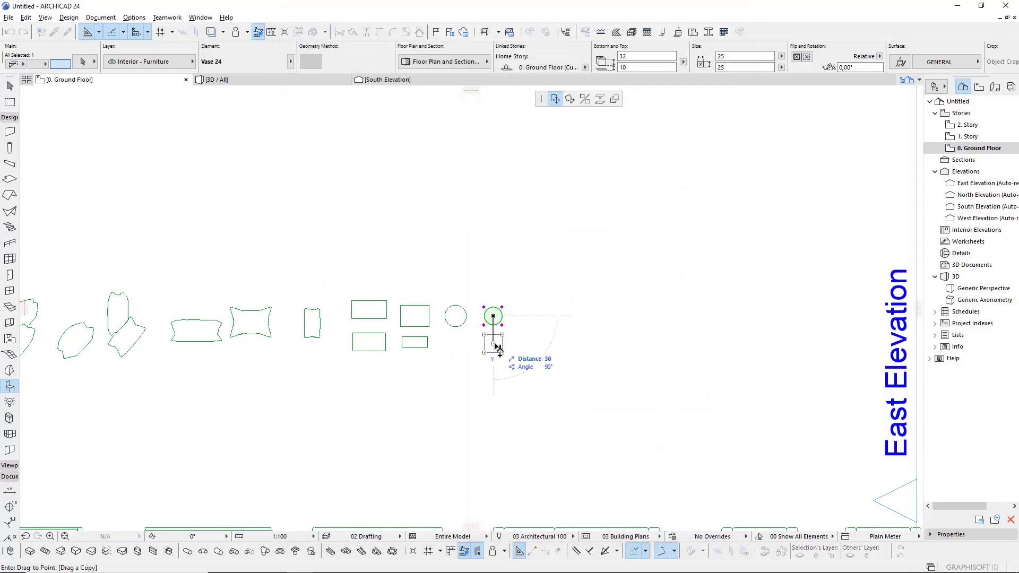
pyautogui.hotkey('ctrl', 't')
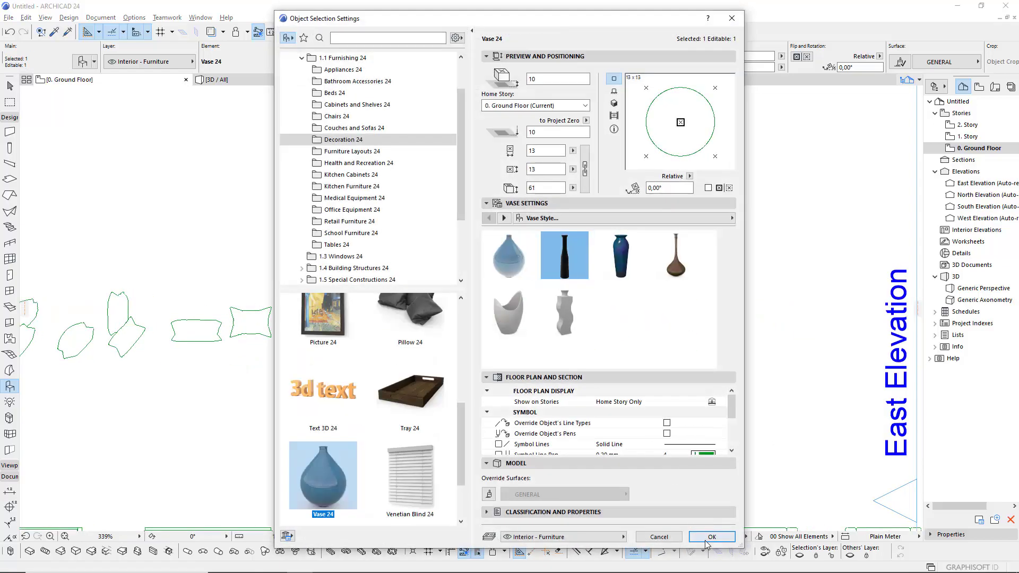
pyautogui.click(706, 538)
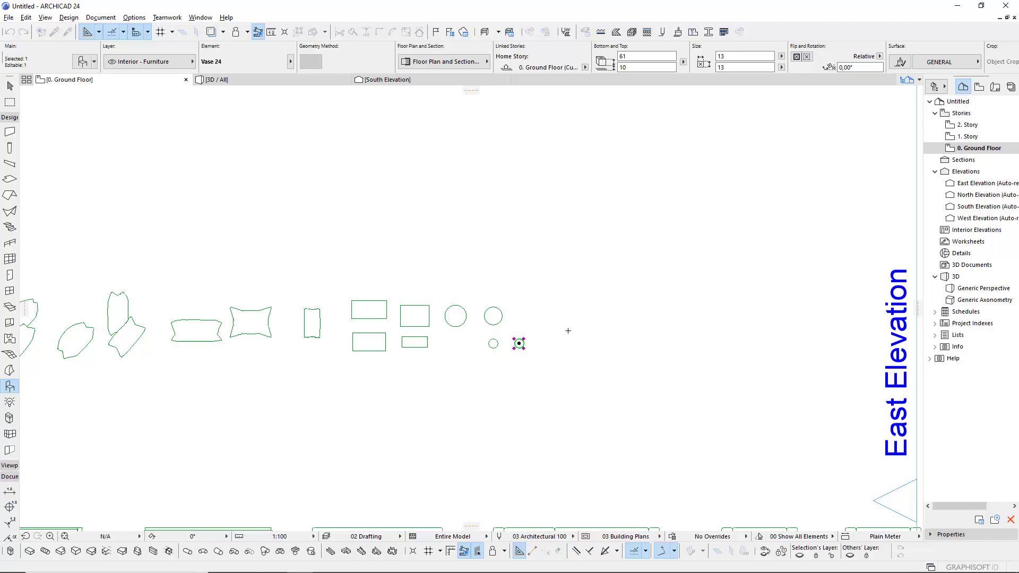
pyautogui.hotkey('ctrl', 't')
pyautogui.click(693, 536)
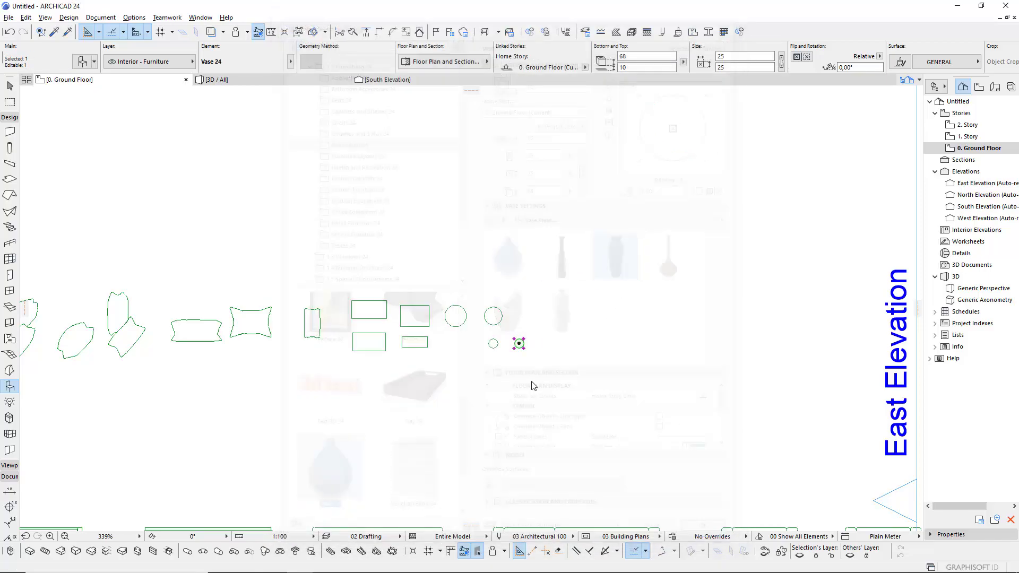
# - Add vase copies in the brown, white sculpted, and final vase styles along the row
pyautogui.click(519, 343)
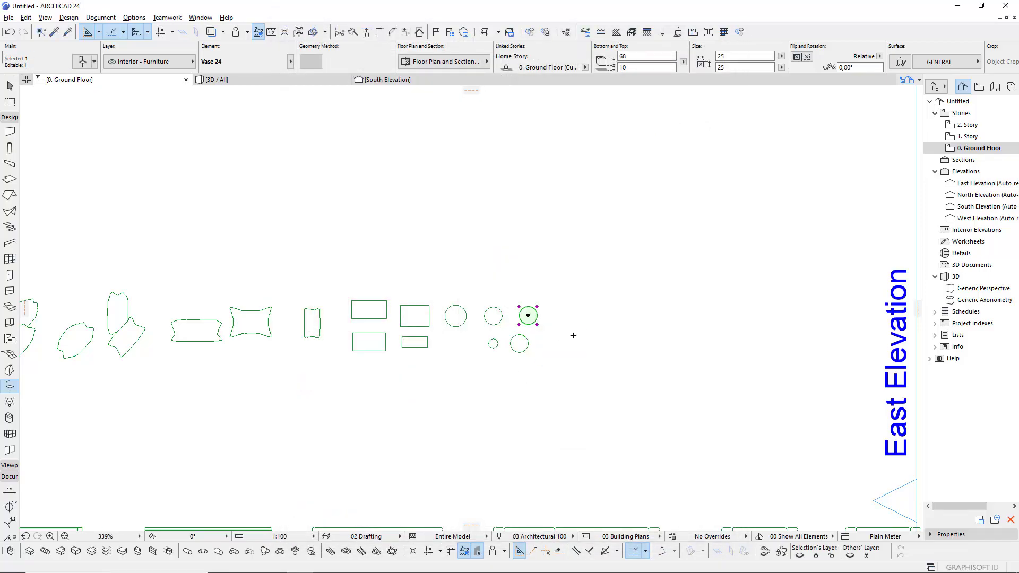
pyautogui.hotkey('ctrl', 't')
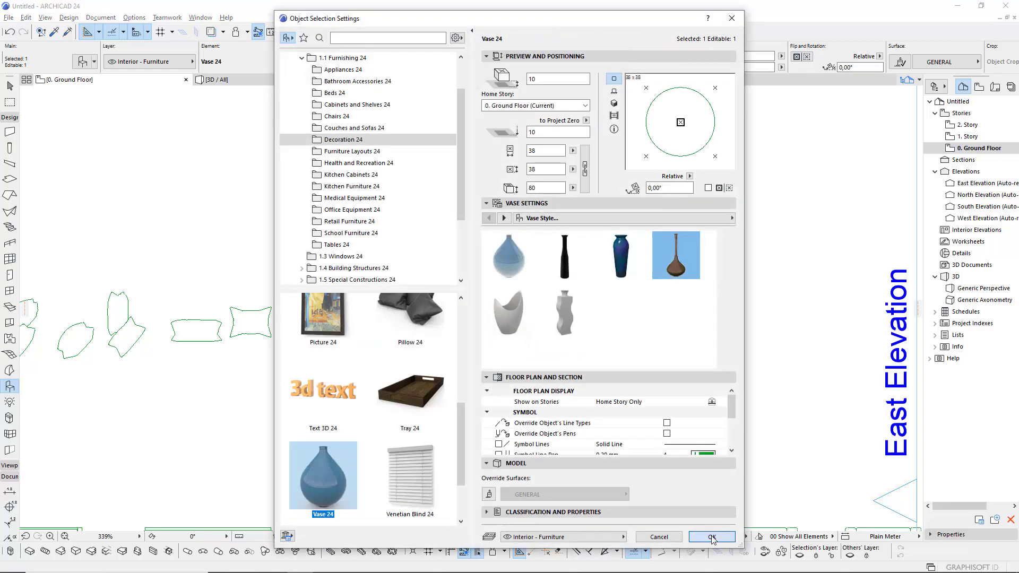
pyautogui.click(712, 537)
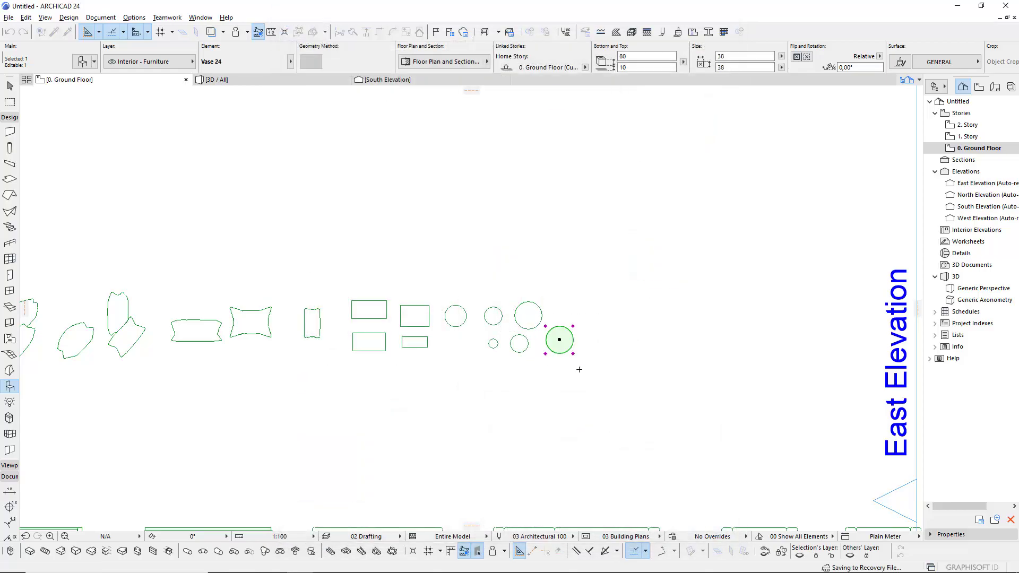
pyautogui.hotkey('ctrl', 't')
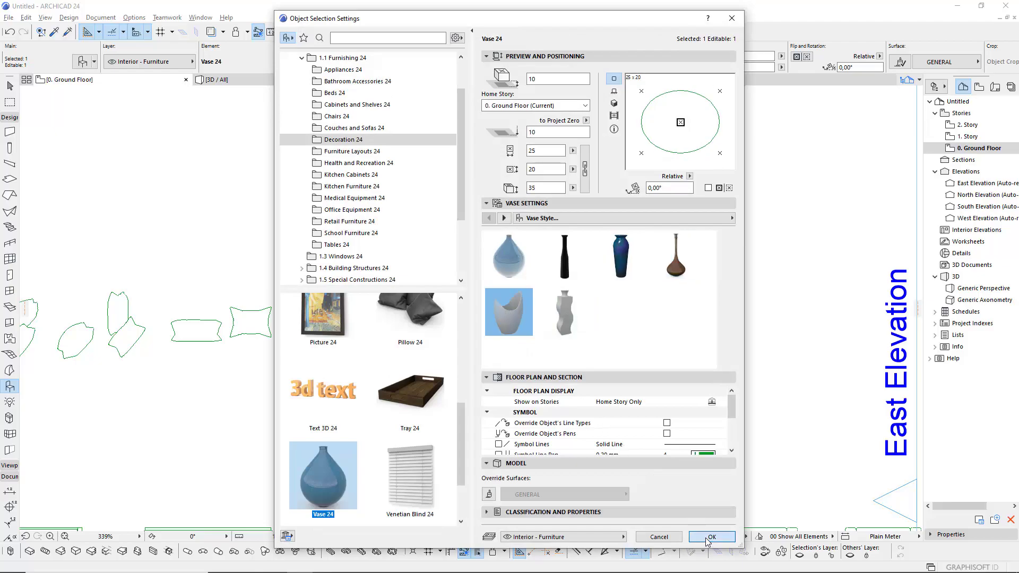
pyautogui.click(707, 538)
pyautogui.click(559, 339)
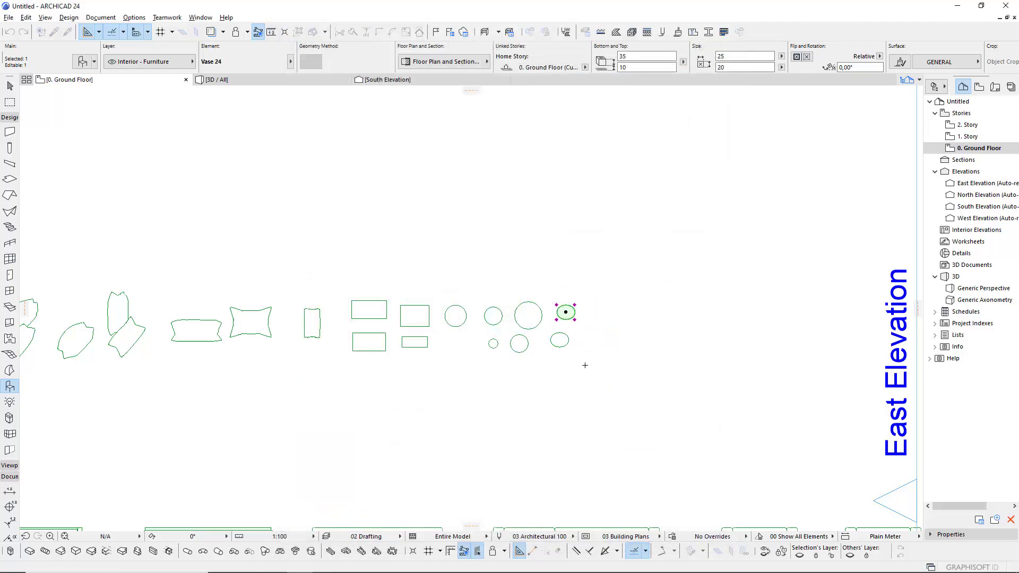
pyautogui.hotkey('ctrl', 't')
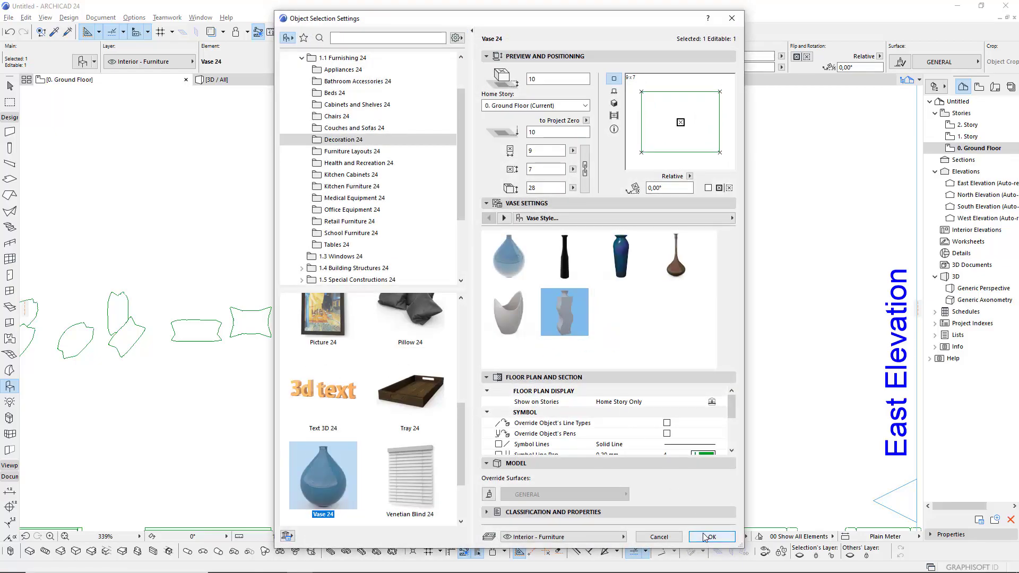
pyautogui.click(709, 537)
# - Switch to 3D and orbit and zoom to a higher view over the sofas and decoration row
pyautogui.press('F3')
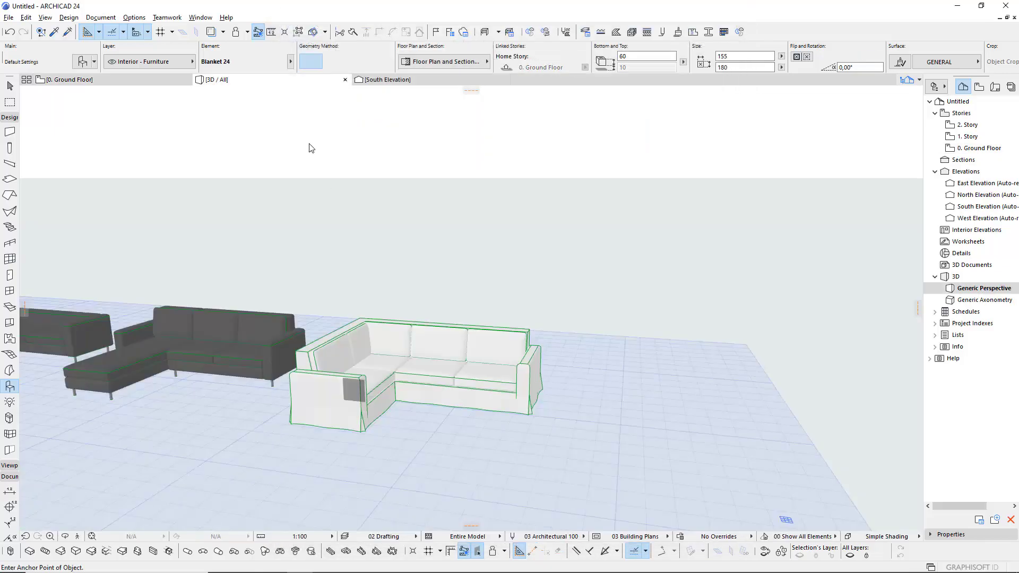
pyautogui.scroll(-5, 425, 310)
pyautogui.keyDown('shift'); pyautogui.moveTo(453, 346); pyautogui.dragTo(662, 373, button='middle'); pyautogui.keyUp('shift')
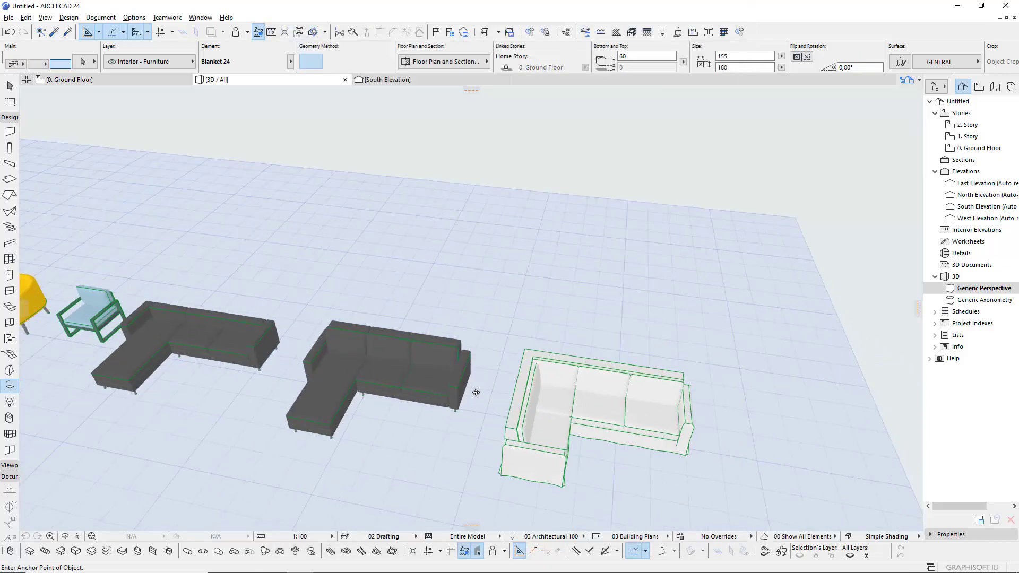
pyautogui.scroll(-3, 662, 373)
pyautogui.scroll(-3, 662, 373)
pyautogui.scroll(3, 213, 285)
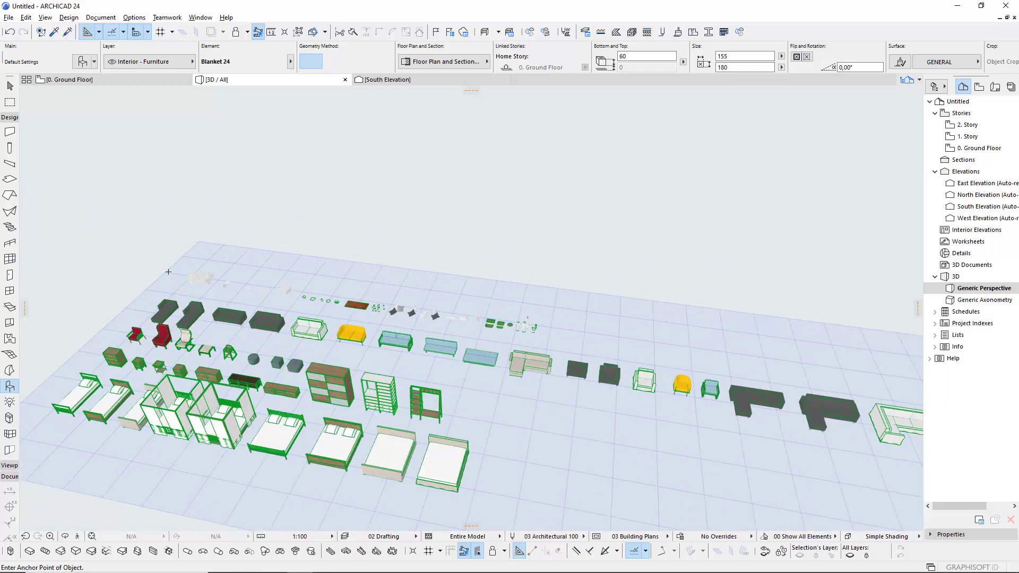
pyautogui.scroll(3, 212, 285)
pyautogui.scroll(2, 212, 286)
pyautogui.scroll(3, 213, 285)
pyautogui.scroll(3, 198, 273)
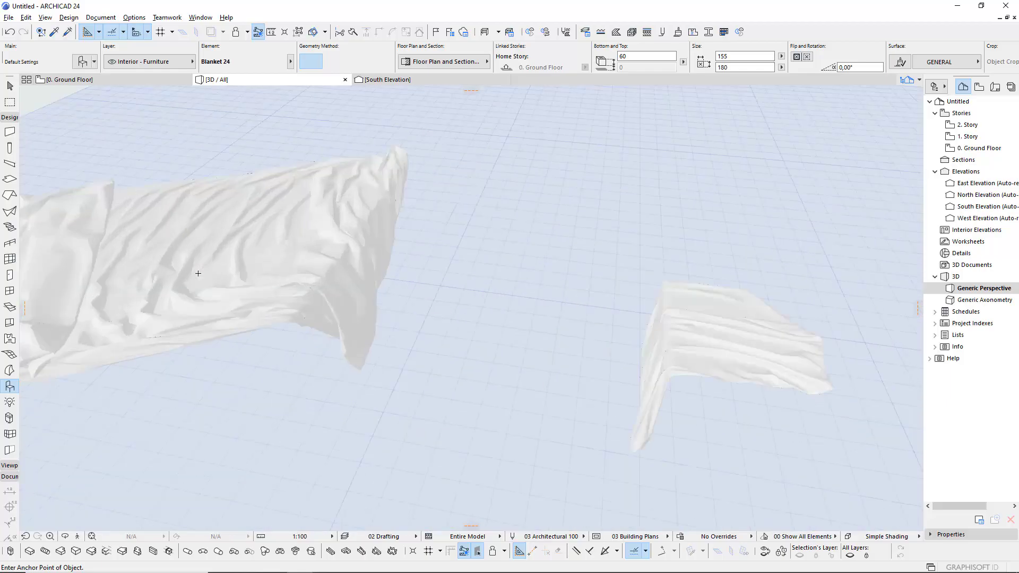
pyautogui.scroll(2, 199, 277)
pyautogui.scroll(-3, 377, 234)
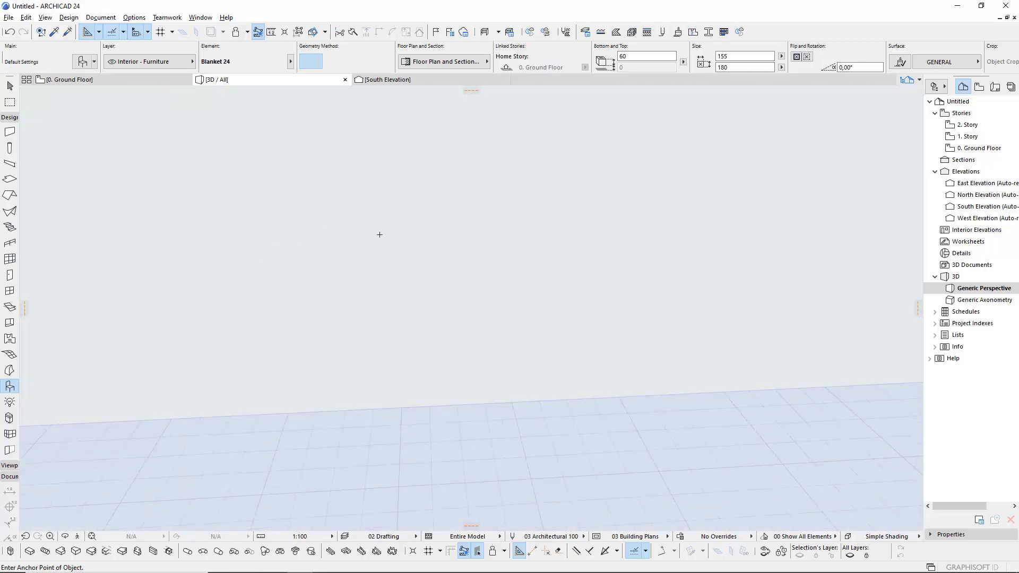
pyautogui.scroll(-3, 427, 252)
pyautogui.scroll(3, 297, 318)
pyautogui.scroll(2, 238, 350)
pyautogui.scroll(2, 175, 357)
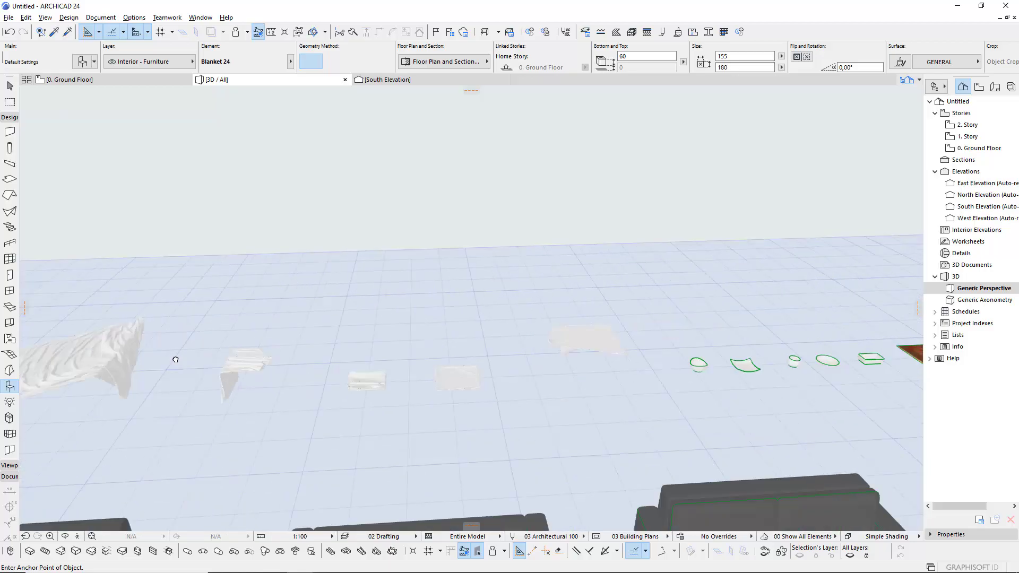
pyautogui.scroll(2, 197, 341)
# - Orbit and pan along the row from the blankets and pillows to the trays and vases
pyautogui.moveTo(197, 341)
pyautogui.keyDown('shift'); pyautogui.mouseDown(button='middle')
pyautogui.moveTo(497, 424)
pyautogui.moveTo(244, 417)
pyautogui.moveTo(282, 342)
pyautogui.moveTo(354, 291)
pyautogui.moveTo(155, 340)
pyautogui.mouseUp(button='middle'); pyautogui.keyUp('shift')
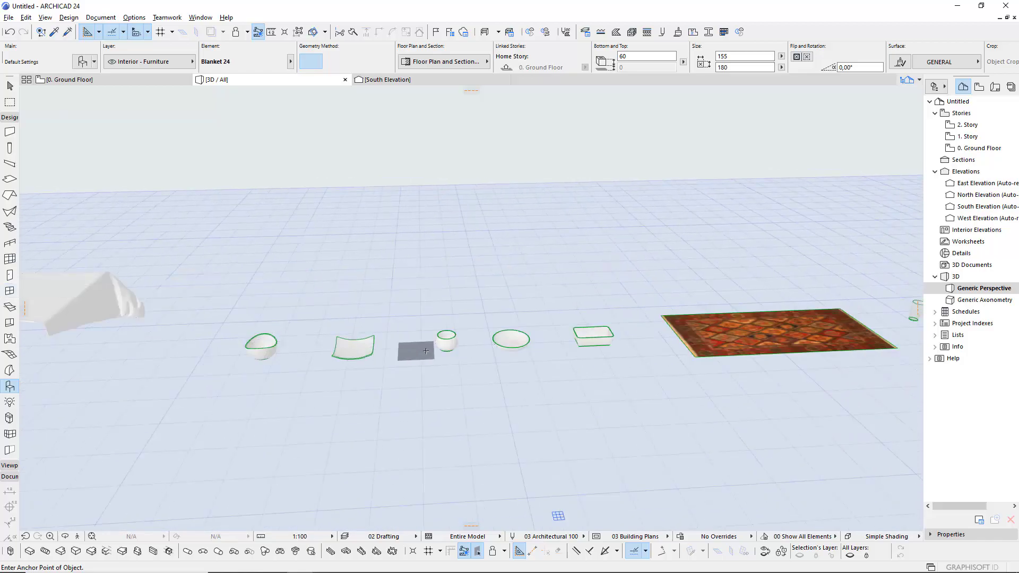
pyautogui.keyDown('shift'); pyautogui.moveTo(513, 344); pyautogui.dragTo(216, 358, button='middle'); pyautogui.keyUp('shift')
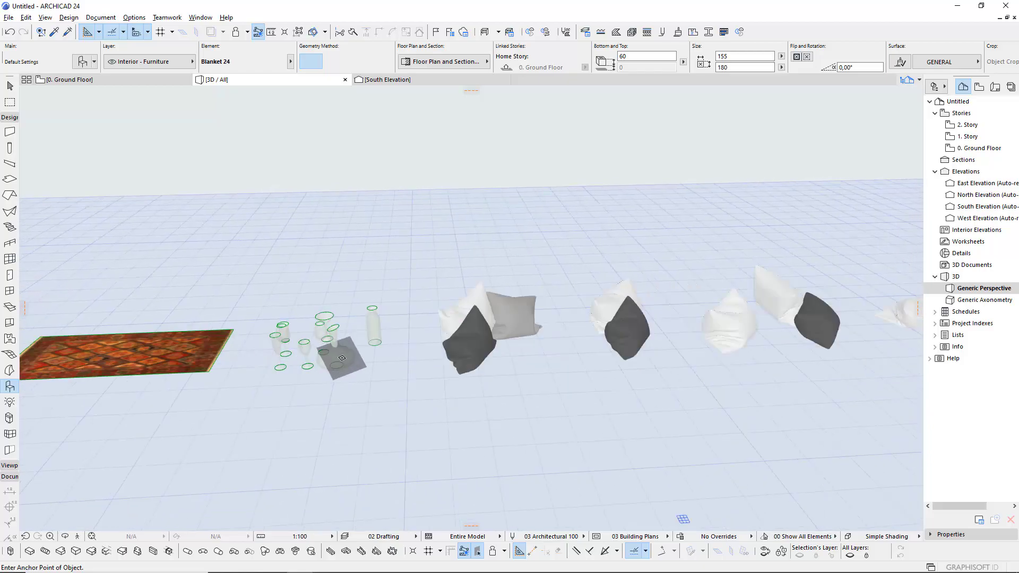
pyautogui.scroll(2, 294, 357)
pyautogui.scroll(2, 246, 357)
pyautogui.scroll(1, 198, 357)
pyautogui.scroll(2, 150, 357)
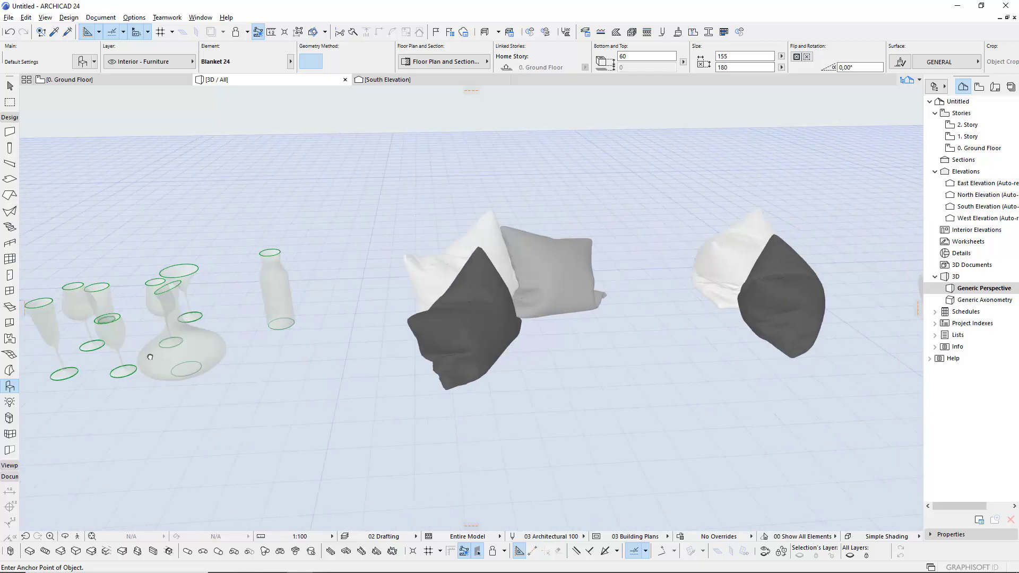
pyautogui.scroll(-2, 199, 356)
pyautogui.scroll(-2, 246, 356)
pyautogui.moveTo(407, 346); pyautogui.dragTo(95, 388, button='middle')
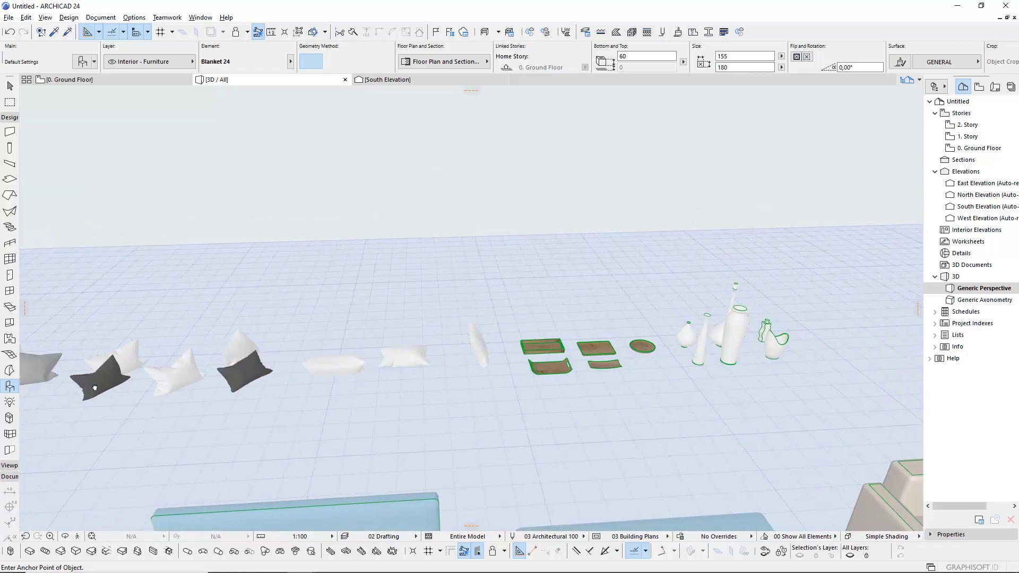
pyautogui.scroll(-2, 591, 359)
pyautogui.moveTo(590, 360); pyautogui.dragTo(546, 368, button='middle')
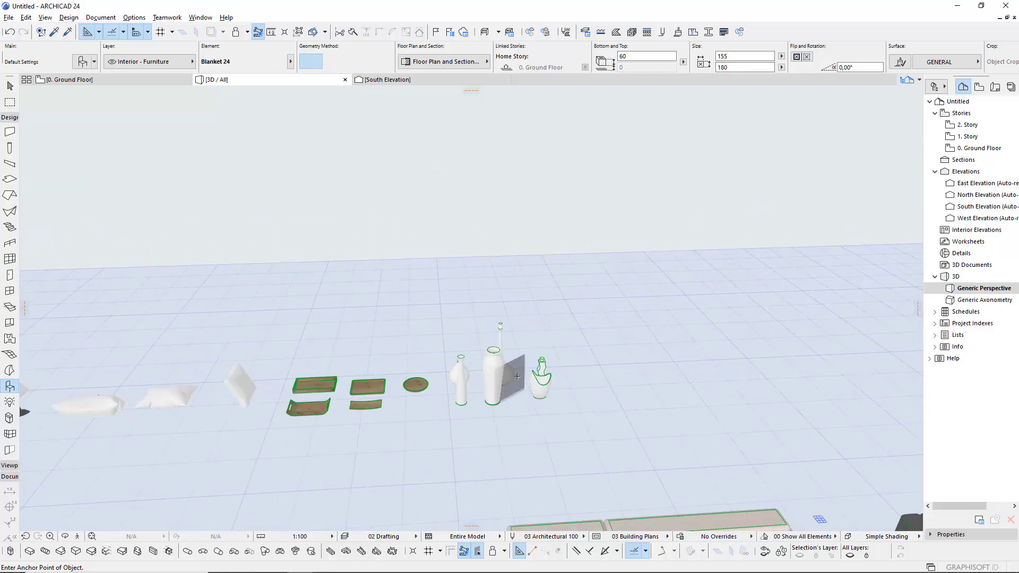
pyautogui.scroll(5, 515, 376)
pyautogui.scroll(-2, 447, 383)
pyautogui.scroll(-2, 319, 339)
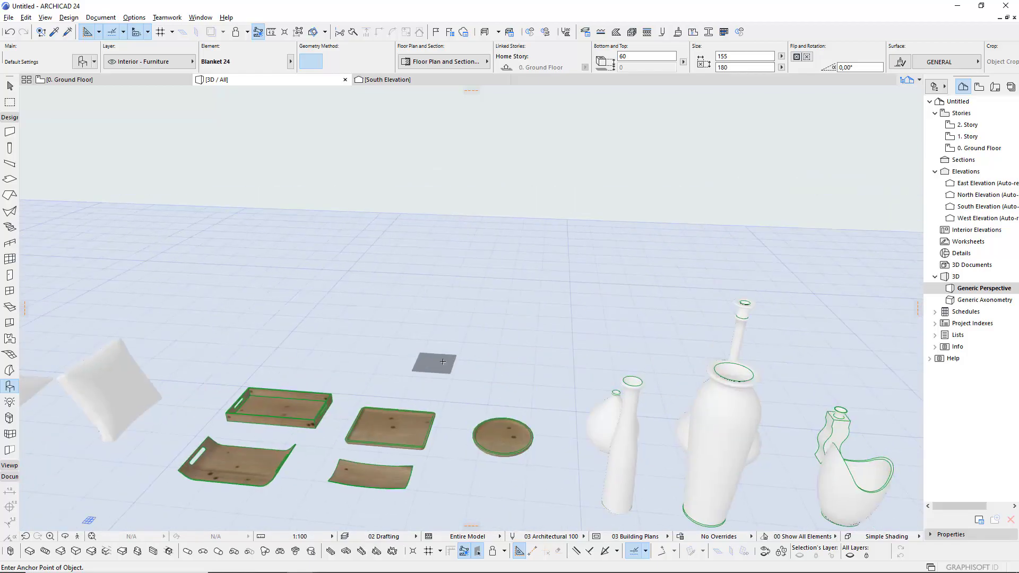
pyautogui.scroll(-2, 207, 301)
# - Return to the 0. Ground Floor plan
pyautogui.click(85, 85)
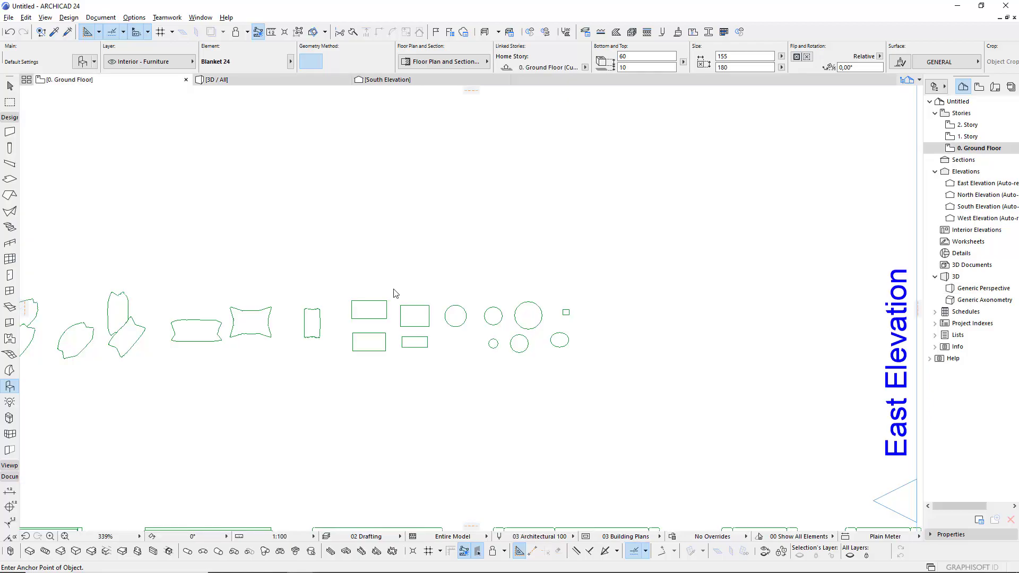
pyautogui.scroll(-2, 564, 332)
pyautogui.scroll(-2, 564, 332)
# - Browse the Furniture Layouts 24 and Health and Recreation 24 folders, previewing Stationary Bicycle 24
pyautogui.hotkey('ctrl', 't')
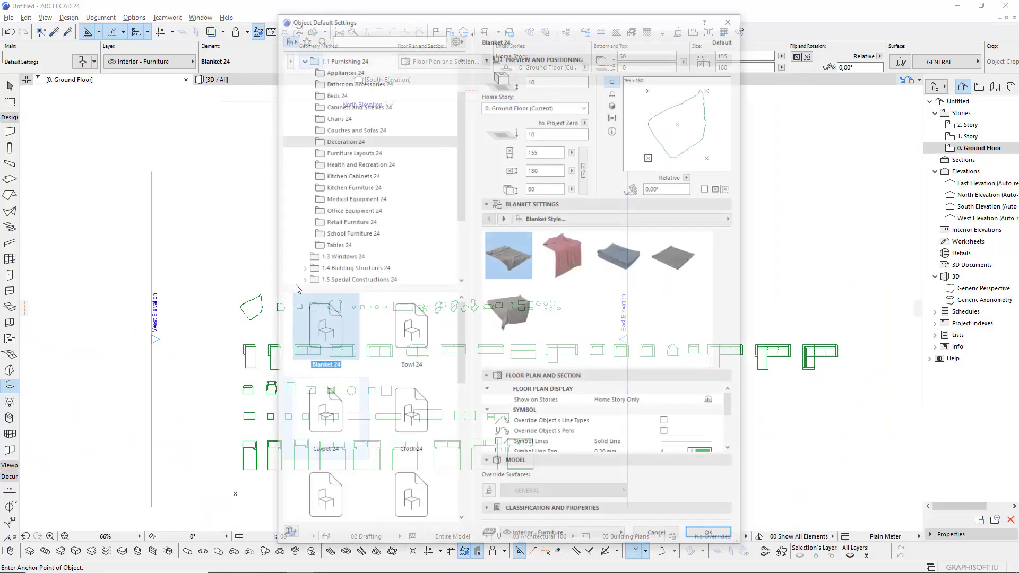
pyautogui.click(350, 151)
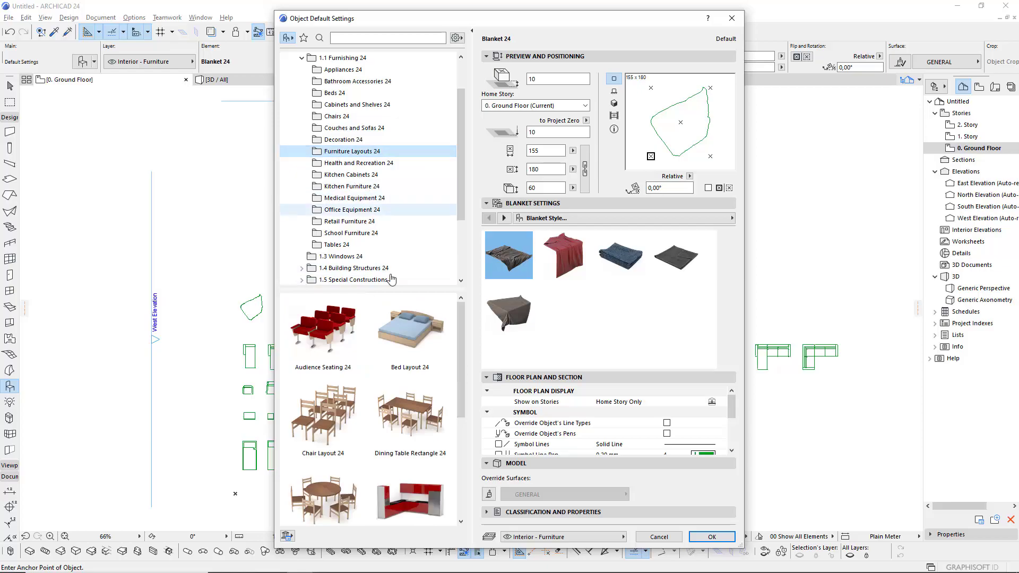
pyautogui.scroll(-3, 394, 404)
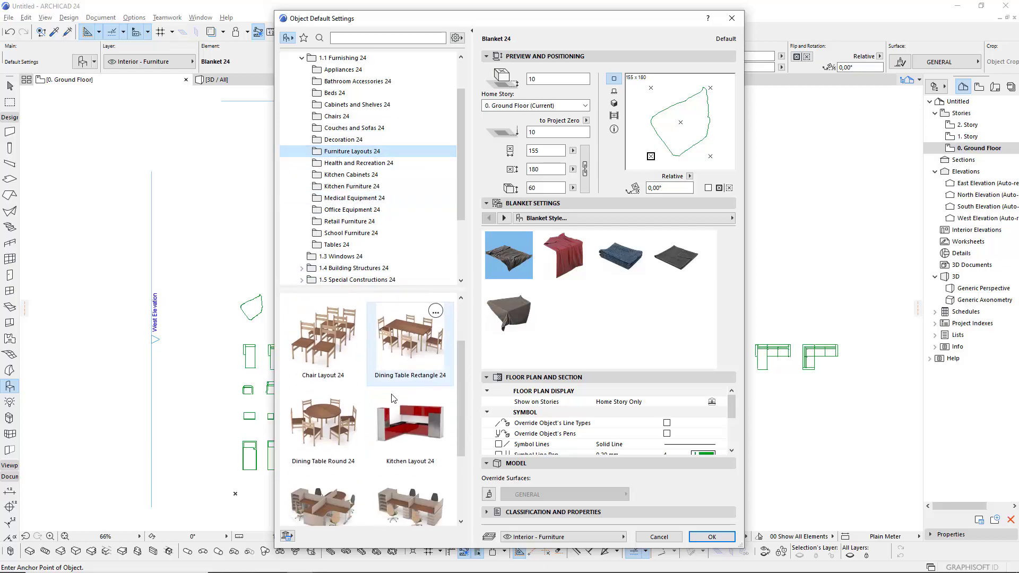
pyautogui.click(358, 163)
pyautogui.scroll(-1, 375, 388)
pyautogui.scroll(-2, 377, 390)
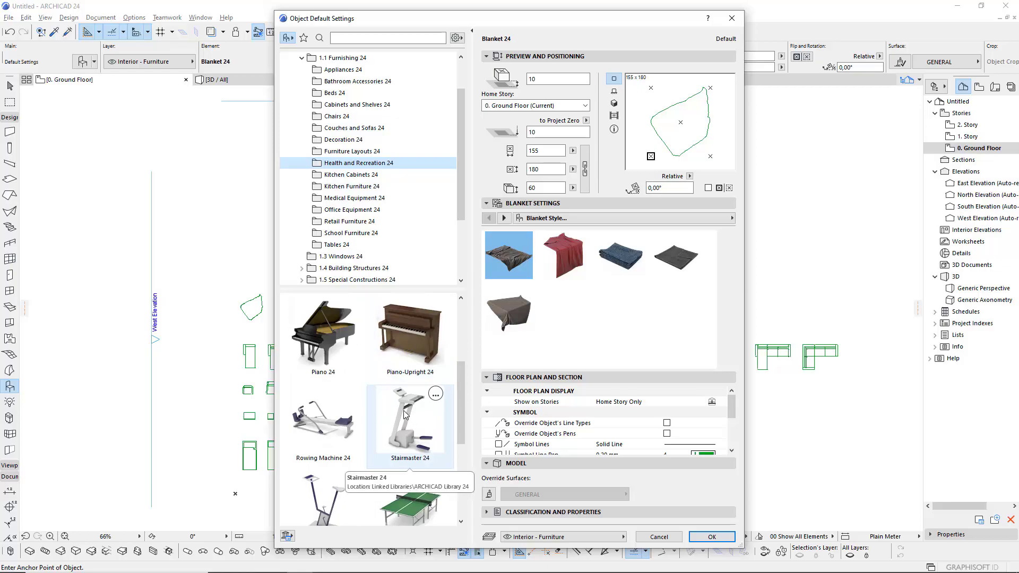
pyautogui.scroll(-2, 403, 415)
pyautogui.scroll(-1, 371, 414)
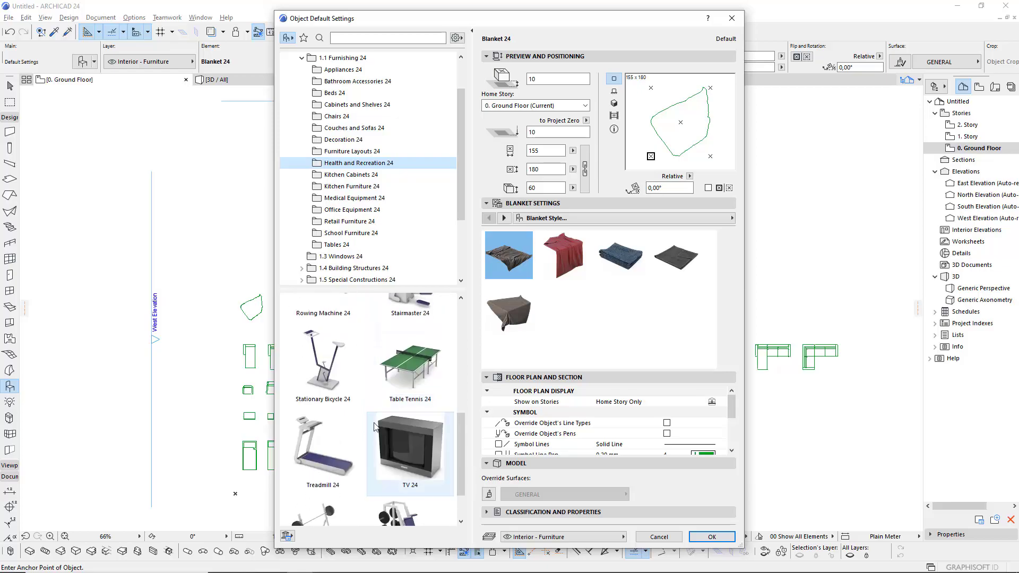
pyautogui.click(312, 380)
pyautogui.scroll(-1, 403, 451)
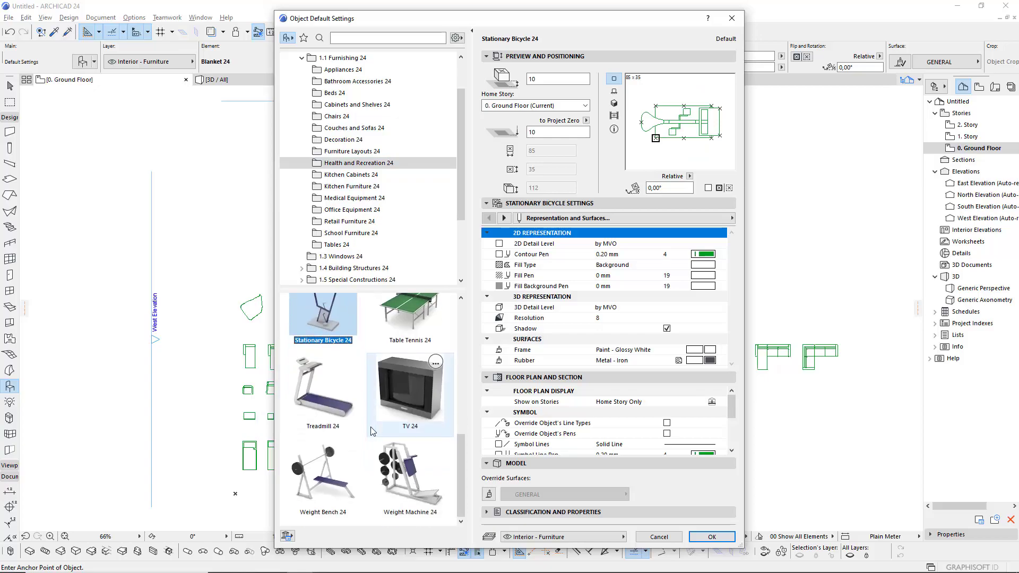
pyautogui.scroll(2, 358, 456)
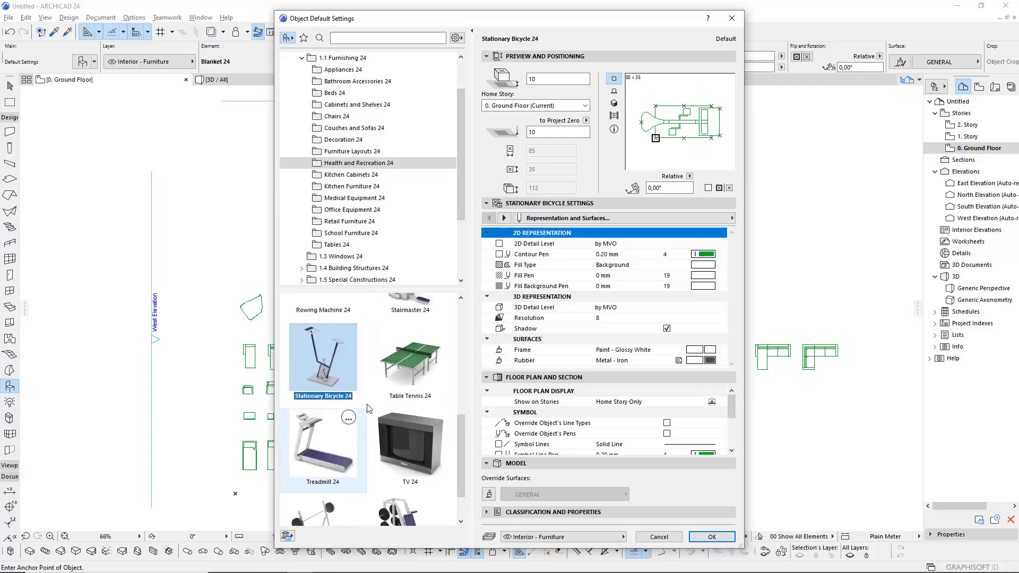
pyautogui.scroll(1, 366, 424)
pyautogui.scroll(1, 374, 392)
pyautogui.scroll(1, 377, 379)
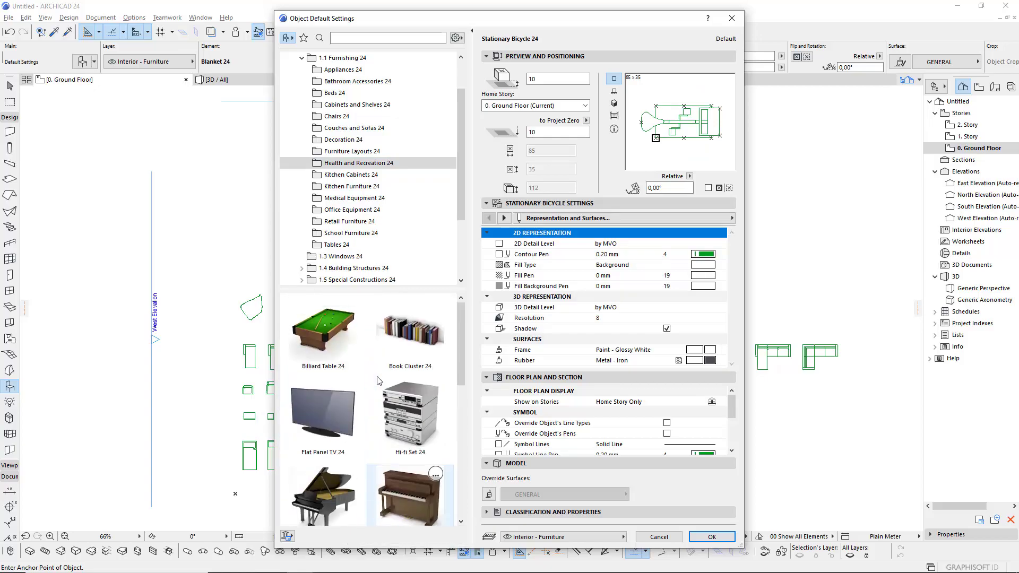
pyautogui.scroll(-1, 376, 381)
pyautogui.scroll(-1, 376, 382)
pyautogui.scroll(-2, 377, 387)
pyautogui.scroll(-1, 376, 388)
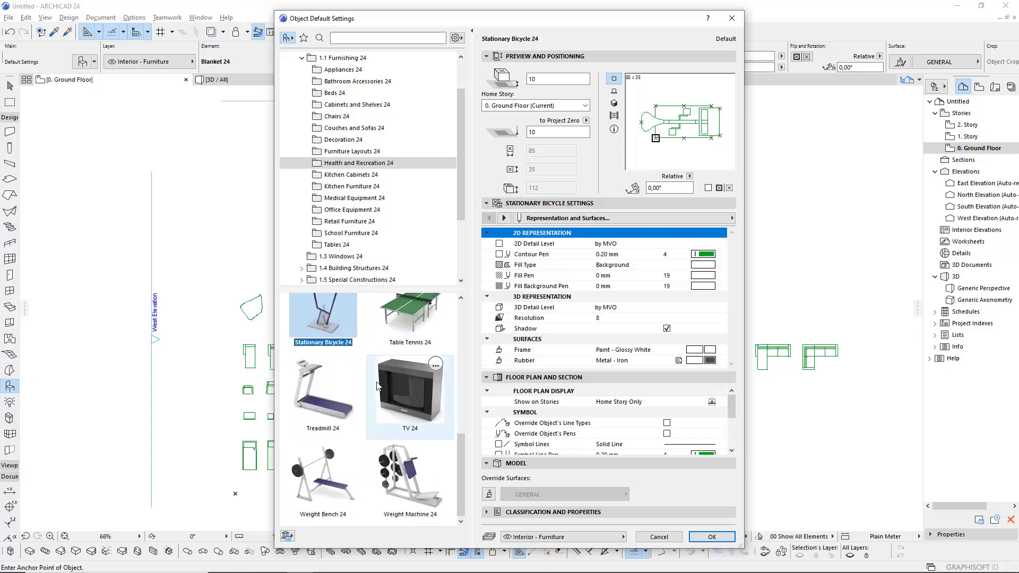
# - Browse the Kitchen, Medical, Office, Retail and School Furniture 24 library folders
pyautogui.click(348, 177)
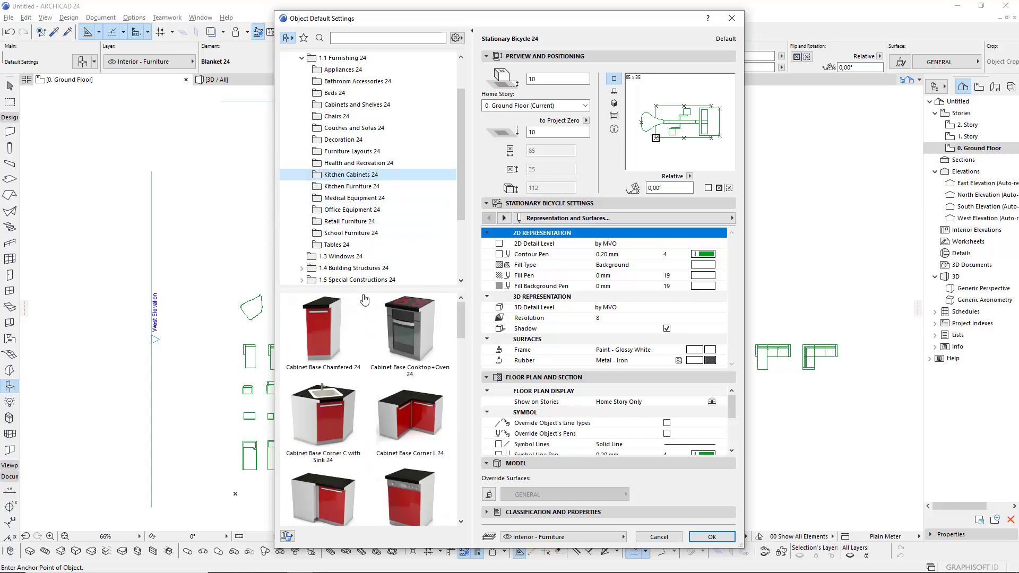
pyautogui.scroll(-2, 400, 399)
pyautogui.scroll(-2, 400, 399)
pyautogui.scroll(-1, 401, 399)
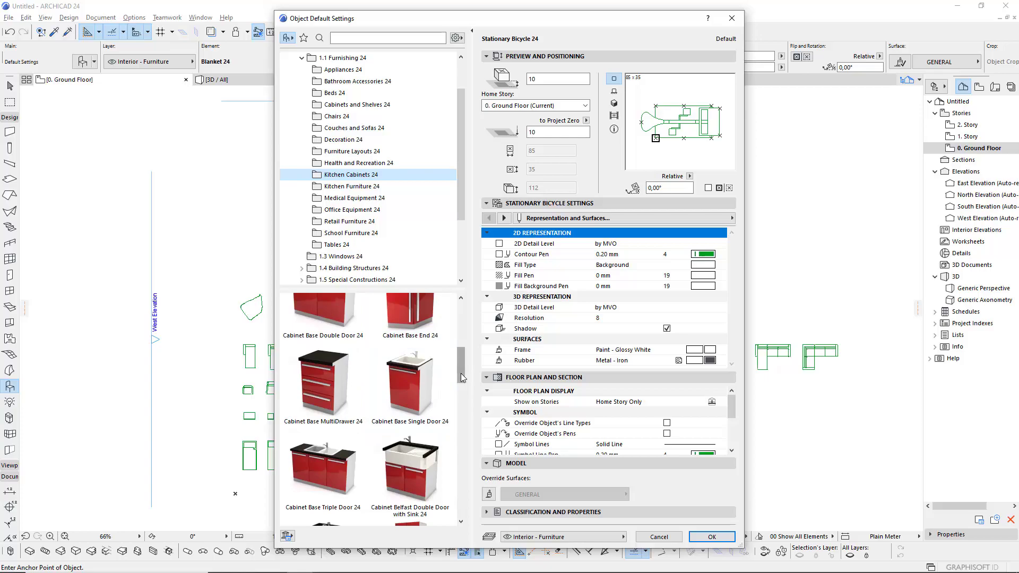
pyautogui.scroll(-3, 461, 378)
pyautogui.scroll(-2, 461, 377)
pyautogui.click(352, 186)
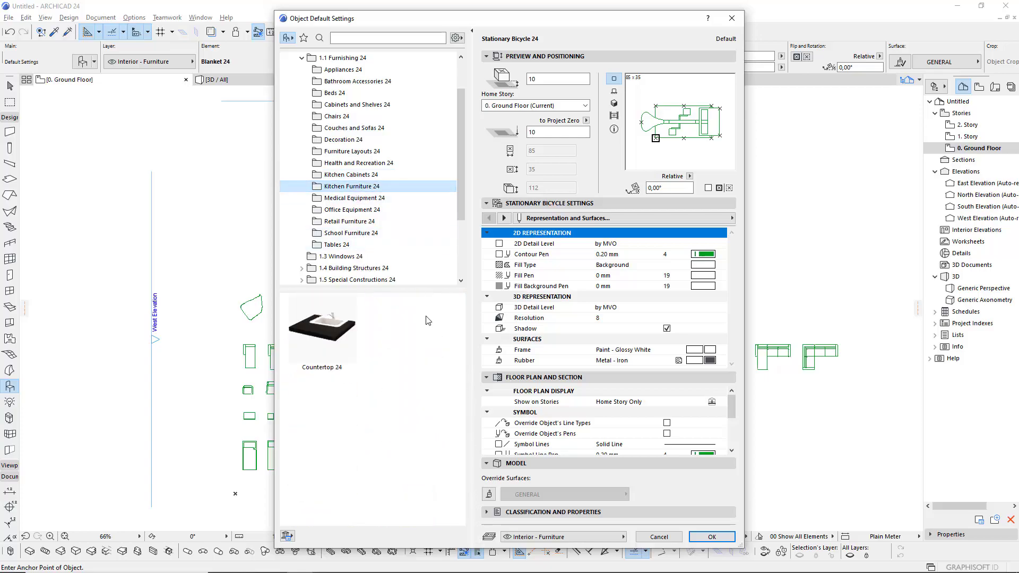
pyautogui.click(341, 209)
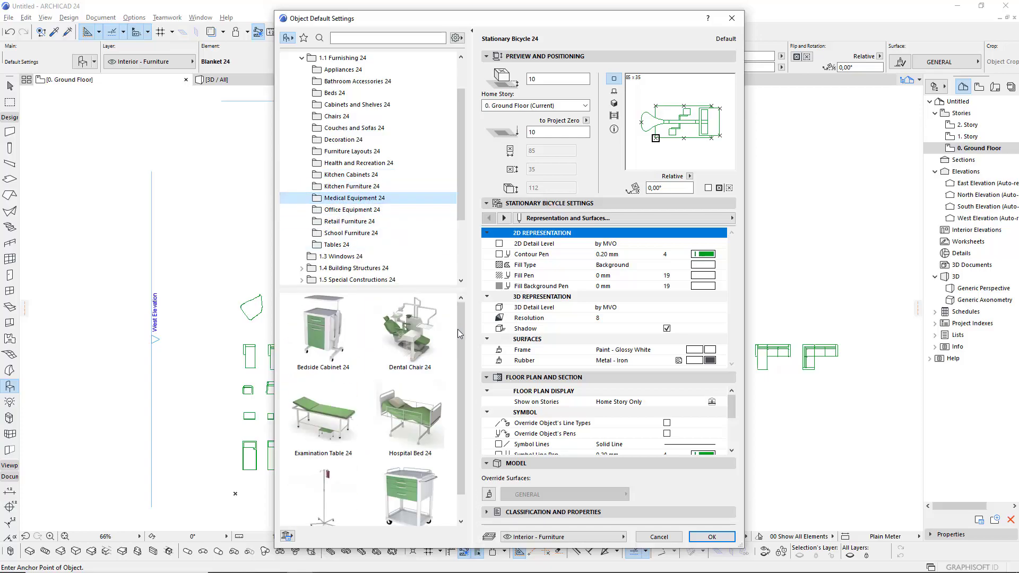
pyautogui.moveTo(459, 334); pyautogui.dragTo(467, 429)
pyautogui.press('Down')
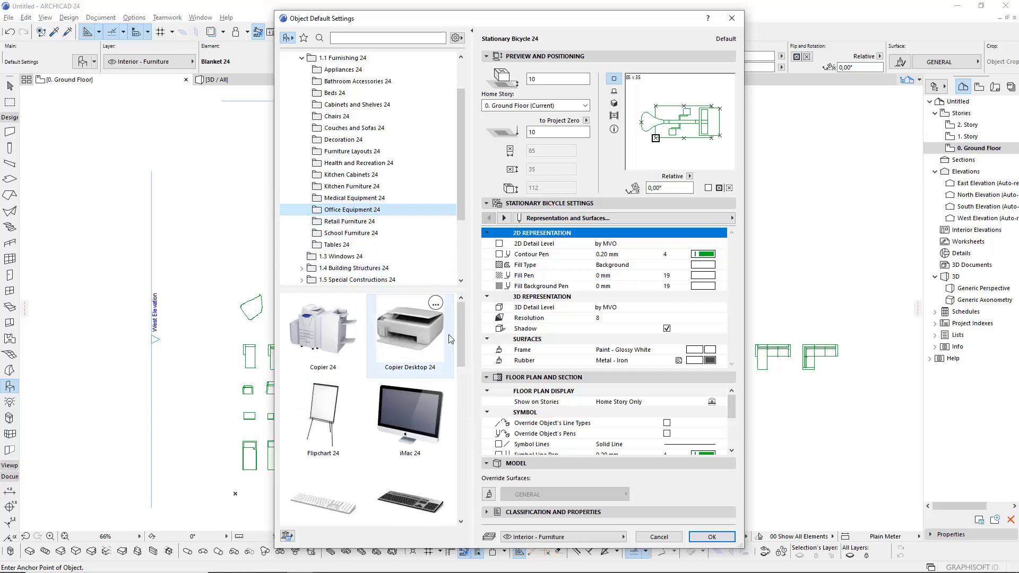
pyautogui.scroll(-2, 449, 339)
pyautogui.scroll(-3, 460, 348)
pyautogui.scroll(-3, 445, 444)
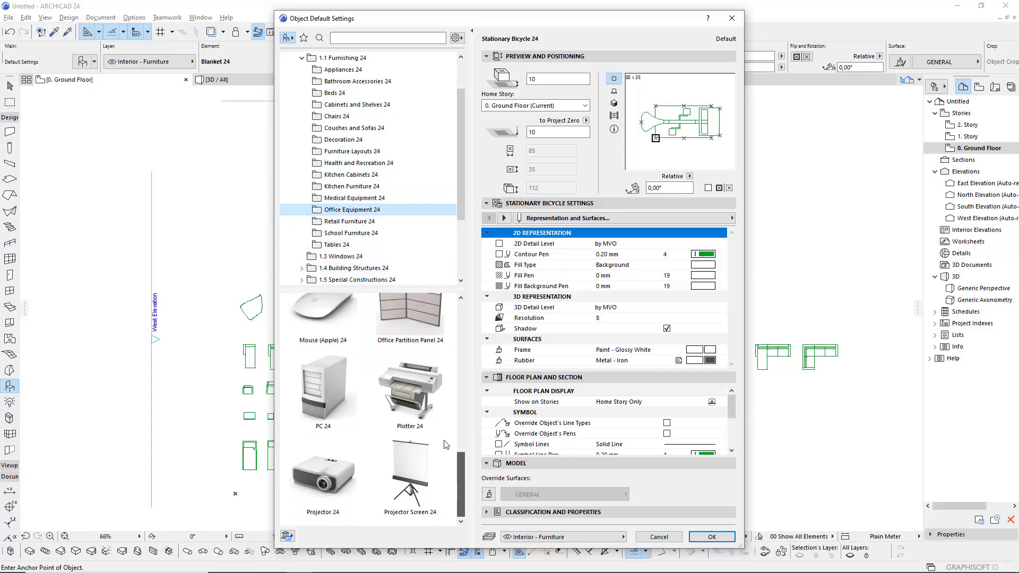
pyautogui.click(364, 222)
pyautogui.press('Down')
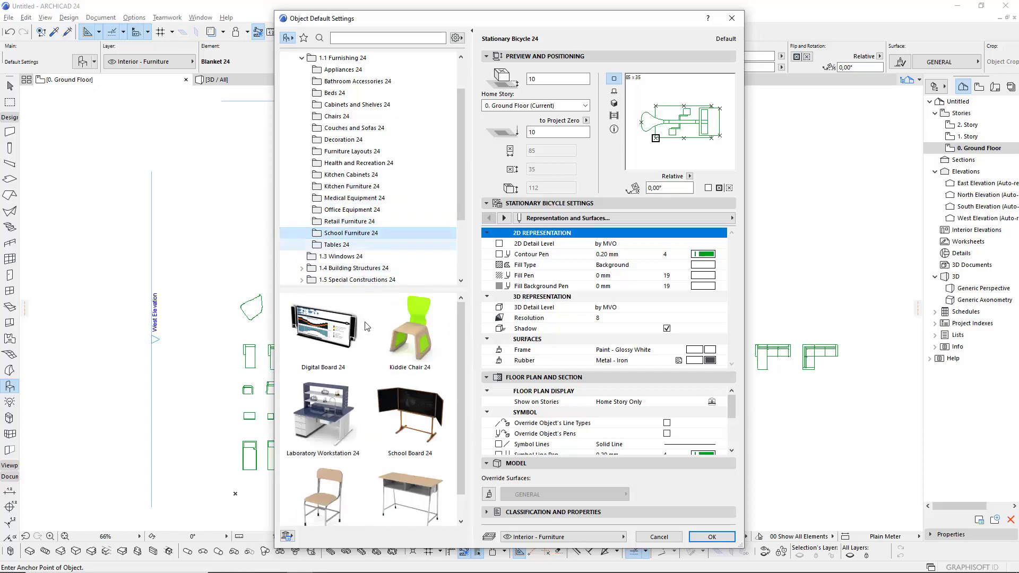
pyautogui.scroll(-1, 445, 417)
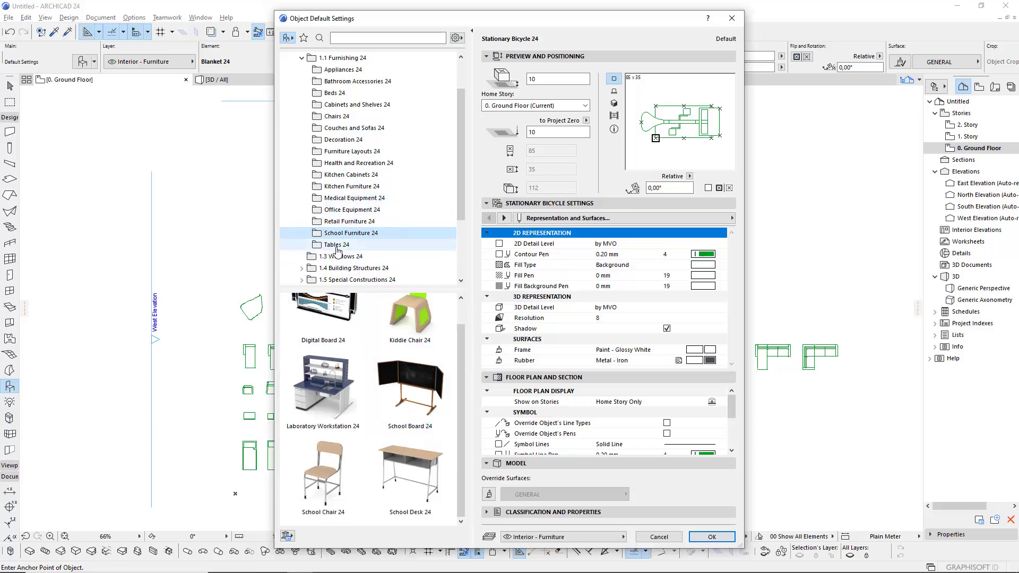
# - Make Coffee Table 03 24 from Tables 24 the default object
pyautogui.click(336, 245)
pyautogui.click(426, 407)
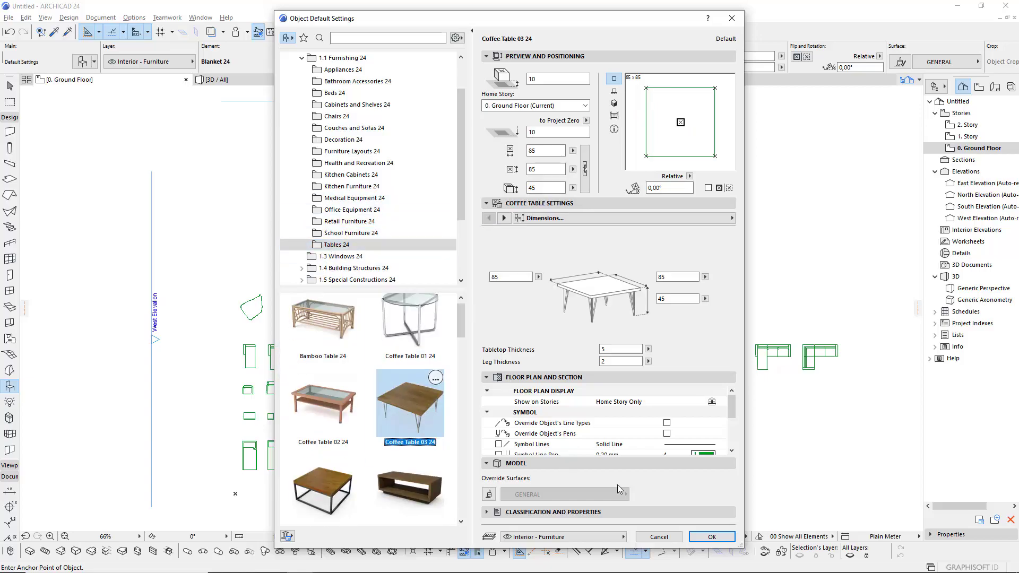
pyautogui.click(710, 537)
pyautogui.scroll(-3, 341, 311)
# - Place Coffee Table 03 above the decoration row and a copy swapped to Coffee Table 04 24
pyautogui.scroll(4, 341, 311)
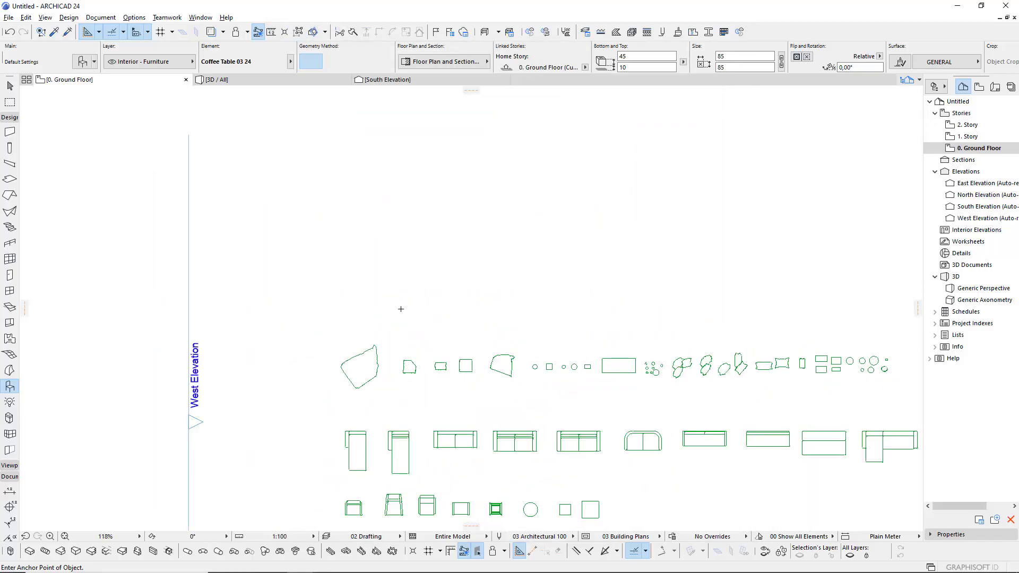
pyautogui.scroll(2, 340, 311)
pyautogui.click(339, 310)
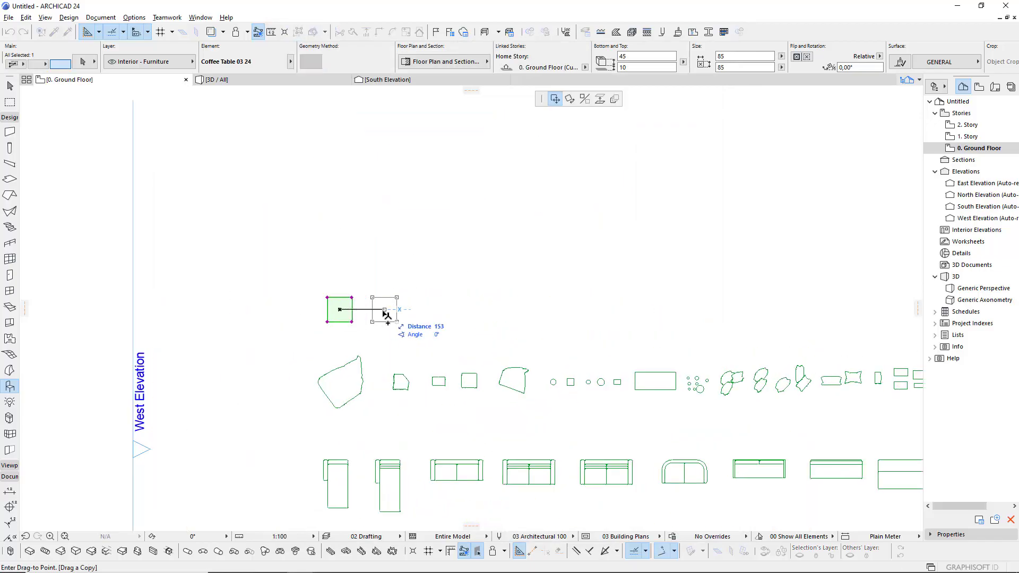
pyautogui.keyDown('ctrl'); pyautogui.moveTo(340, 309); pyautogui.dragTo(380, 309); pyautogui.keyUp('ctrl')
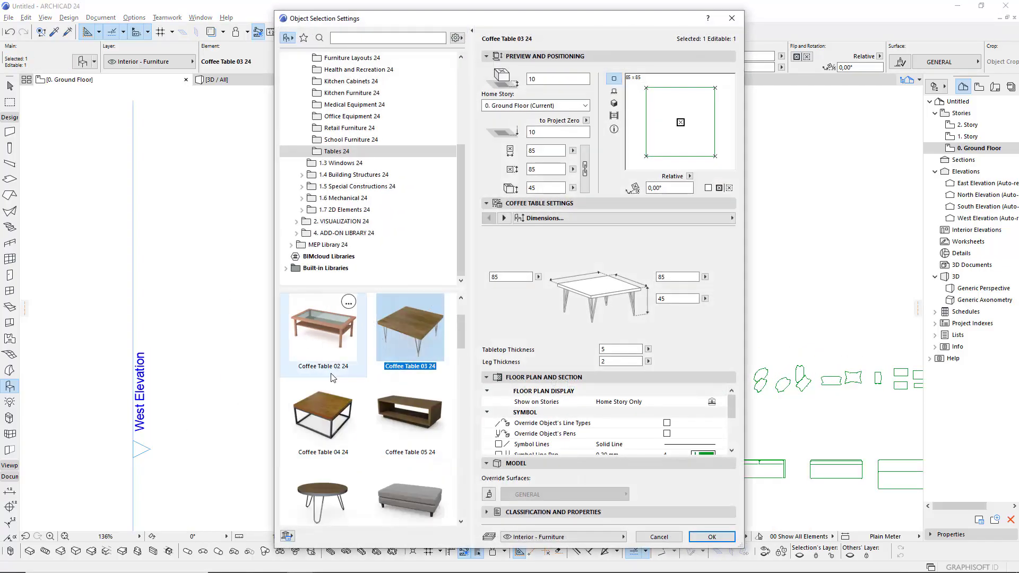
pyautogui.click(331, 425)
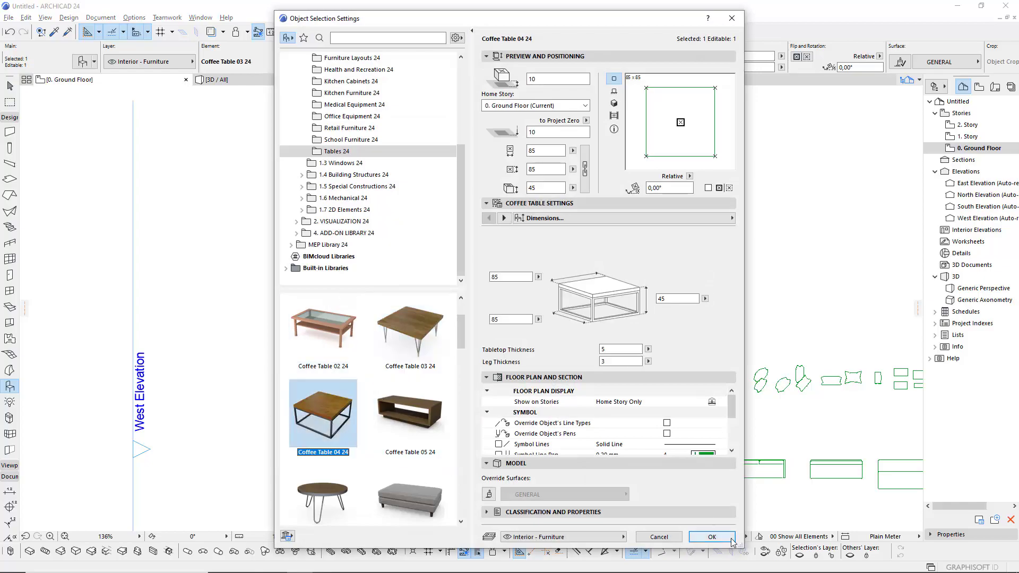
pyautogui.click(711, 537)
# - Add two more copies in the row, swapped to Coffee Table 05 24 and 06 24
pyautogui.click(381, 308)
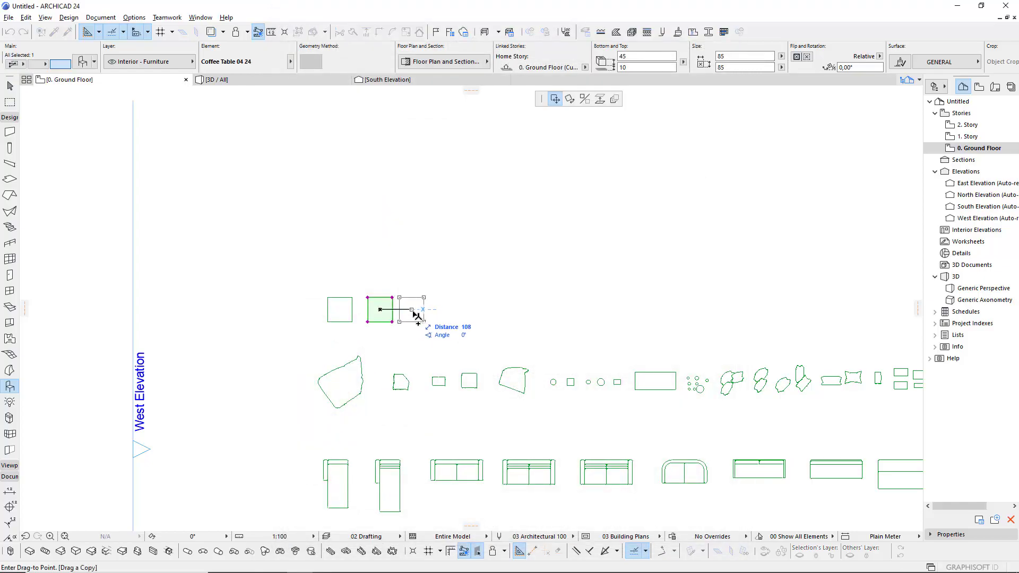
pyautogui.hotkey('ctrl', 't')
pyautogui.click(387, 366)
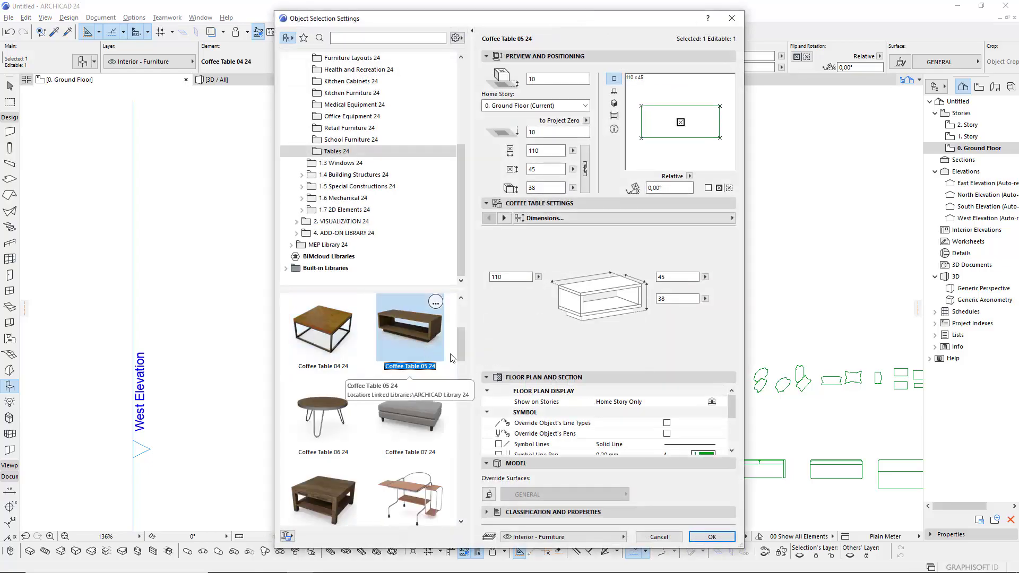
pyautogui.click(712, 537)
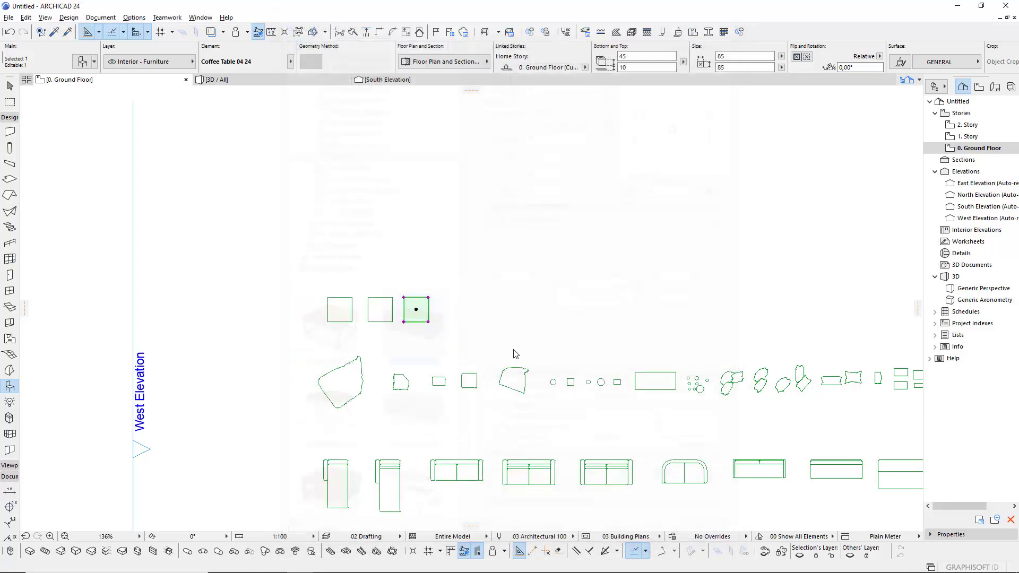
pyautogui.click(415, 308)
pyautogui.hotkey('ctrl', 't')
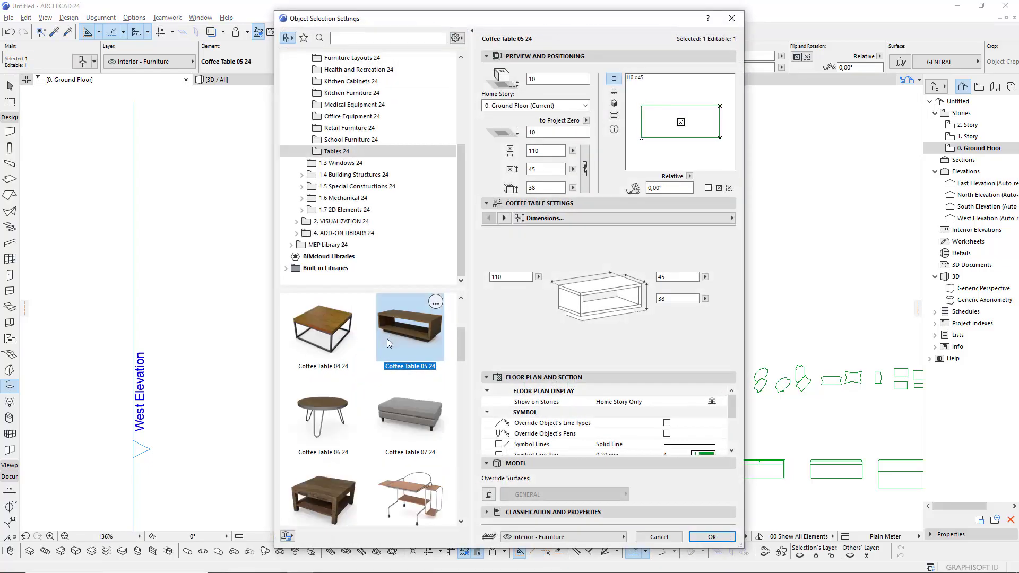
pyautogui.click(322, 414)
pyautogui.click(712, 537)
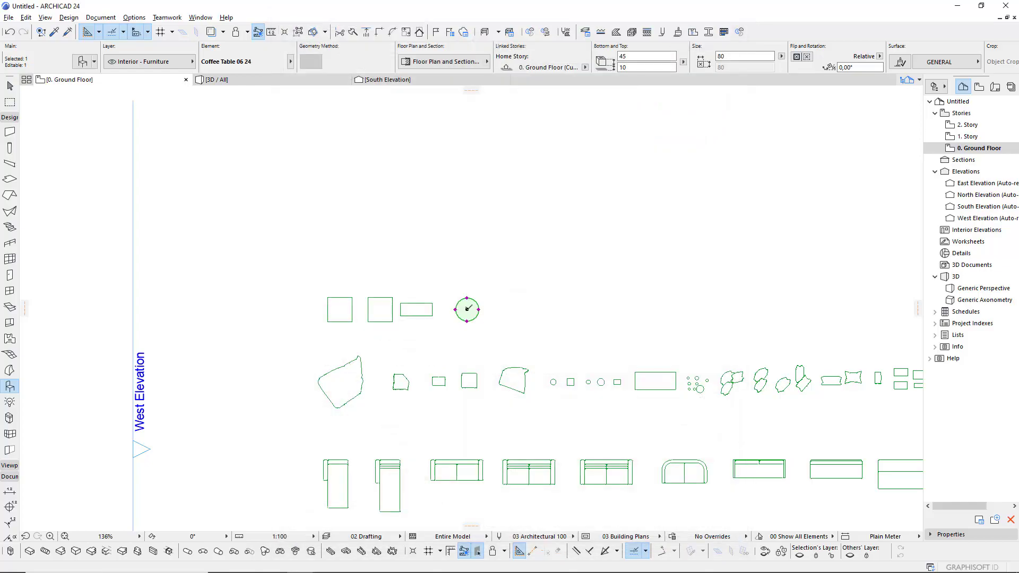
# - Add the last two copies, swapped to Coffee Table 07 24 and 08 24
pyautogui.click(467, 310)
pyautogui.hotkey('ctrl', 't')
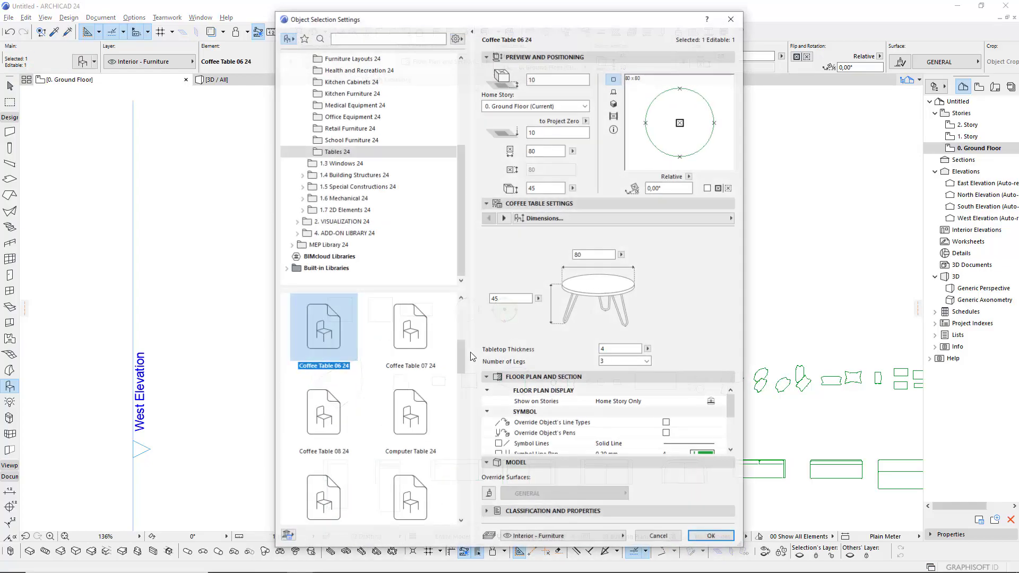
pyautogui.click(407, 348)
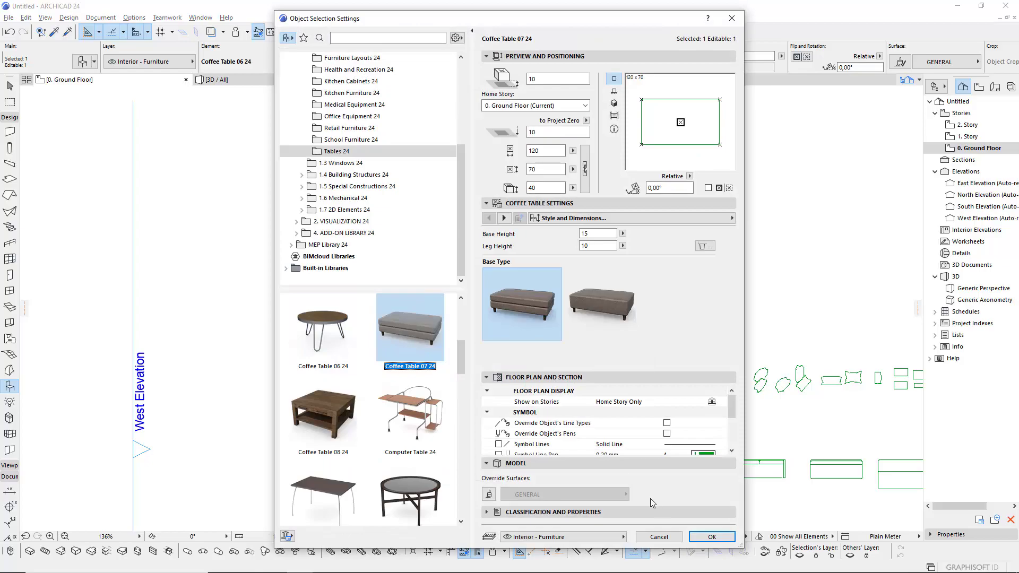
pyautogui.click(724, 540)
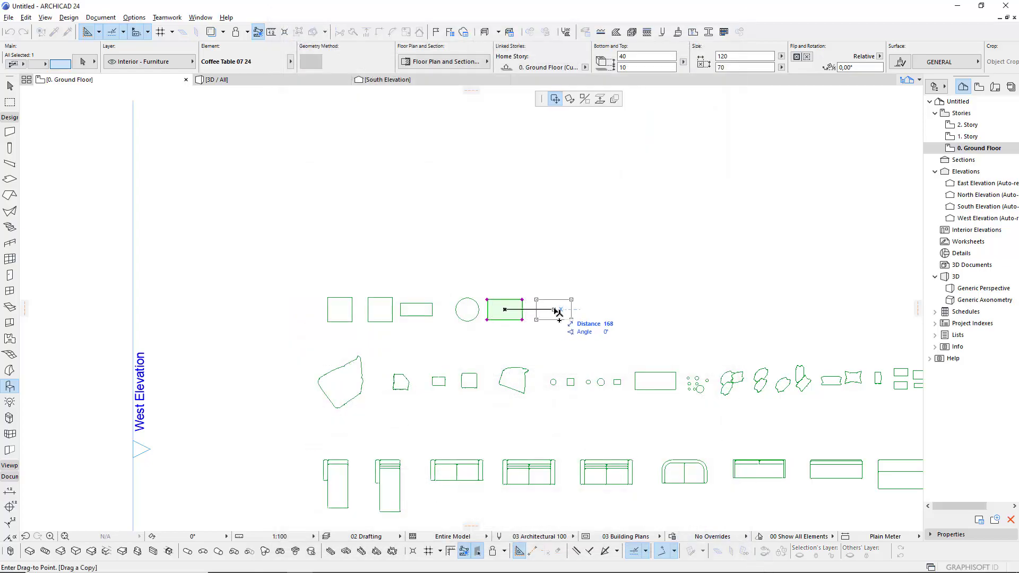
pyautogui.click(557, 312)
pyautogui.hotkey('ctrl', 't')
pyautogui.click(336, 410)
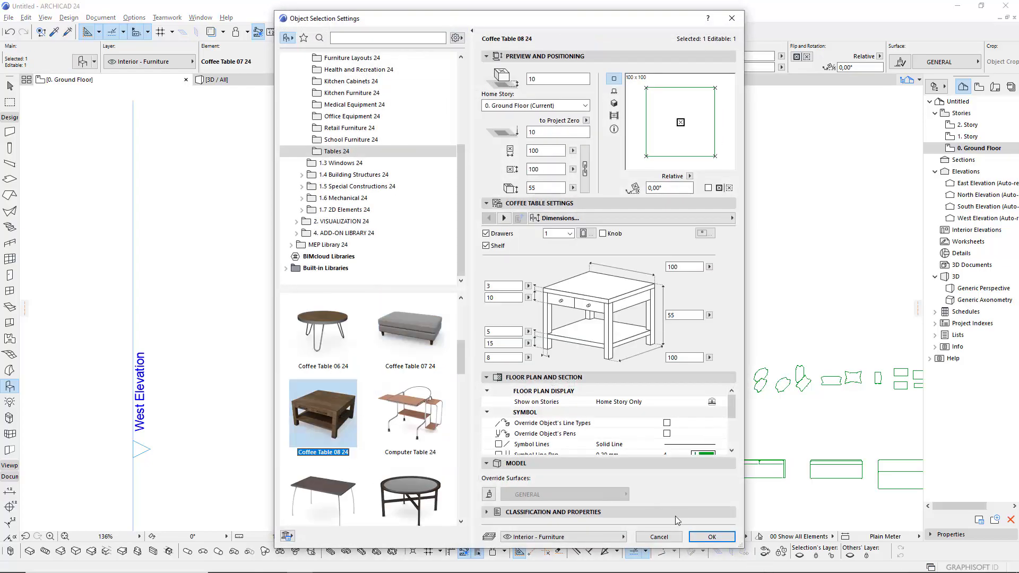
pyautogui.click(713, 537)
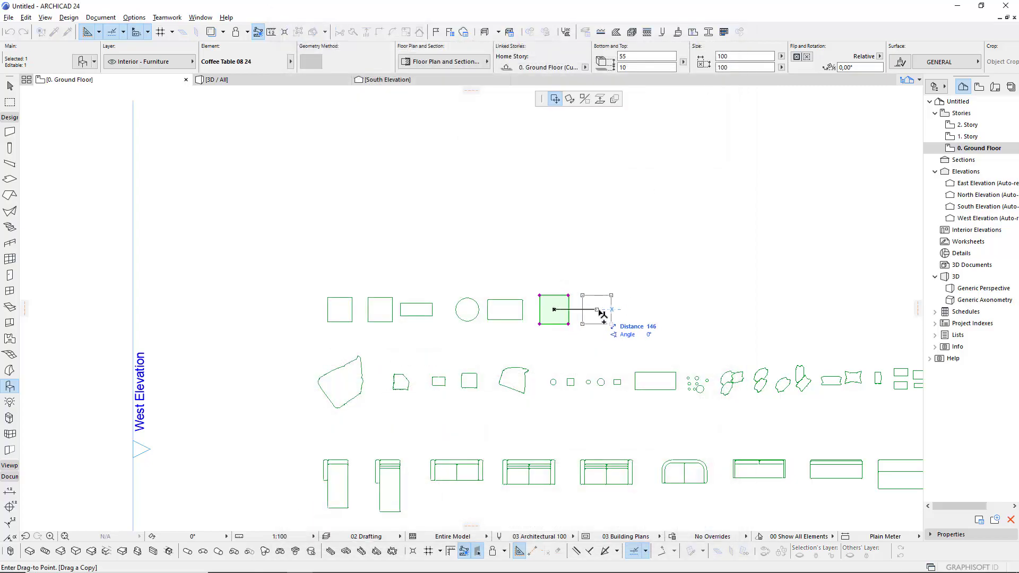
pyautogui.hotkey('ctrl', 't')
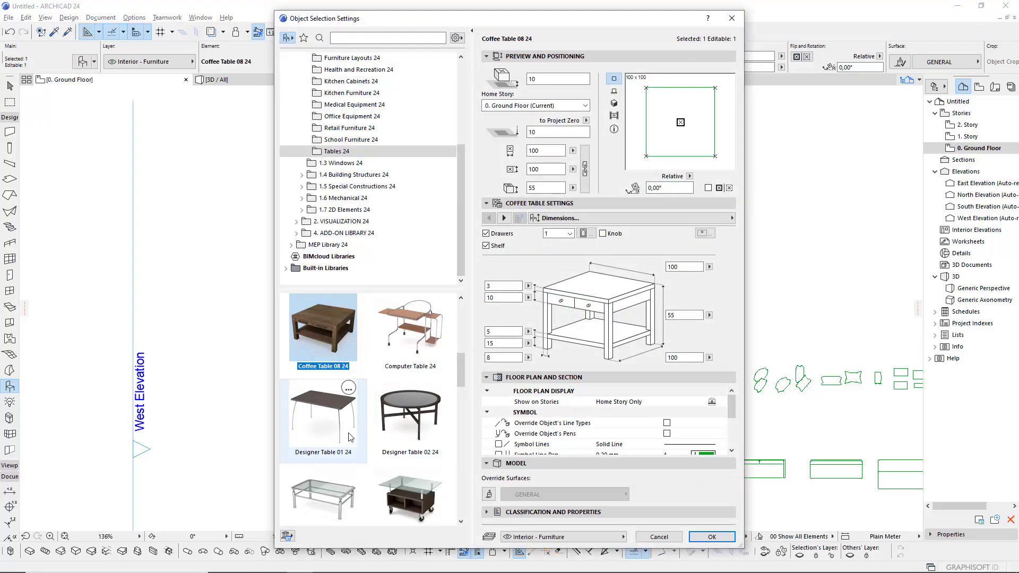
# - Look through the Tables 24 thumbnails, cancel without changes, and zoom the plan out
pyautogui.scroll(-1, 406, 433)
pyautogui.scroll(-1, 400, 427)
pyautogui.scroll(-2, 395, 419)
pyautogui.scroll(-1, 395, 417)
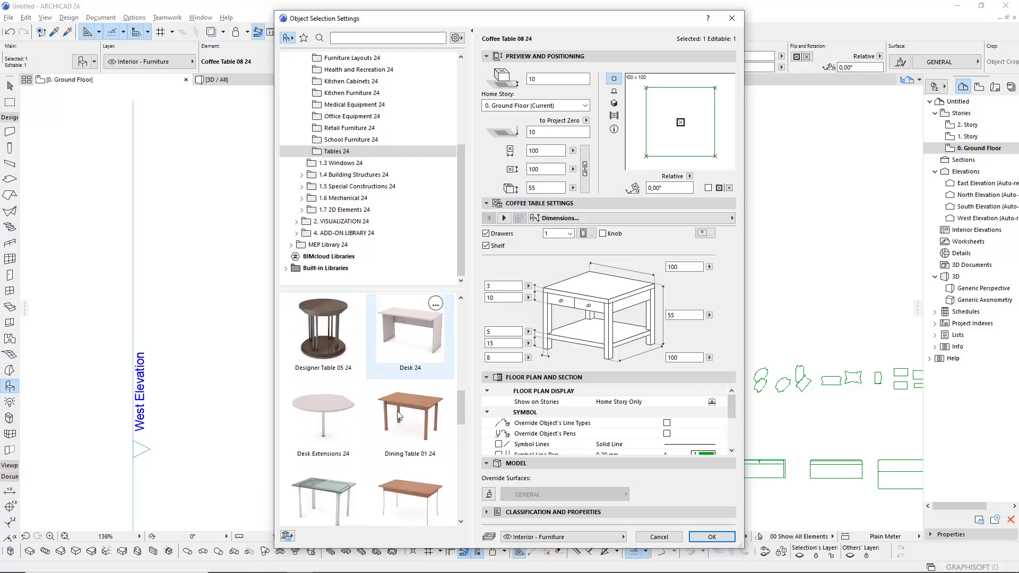
pyautogui.scroll(-1, 397, 415)
pyautogui.scroll(-1, 399, 413)
pyautogui.scroll(-1, 401, 412)
pyautogui.scroll(1, 402, 407)
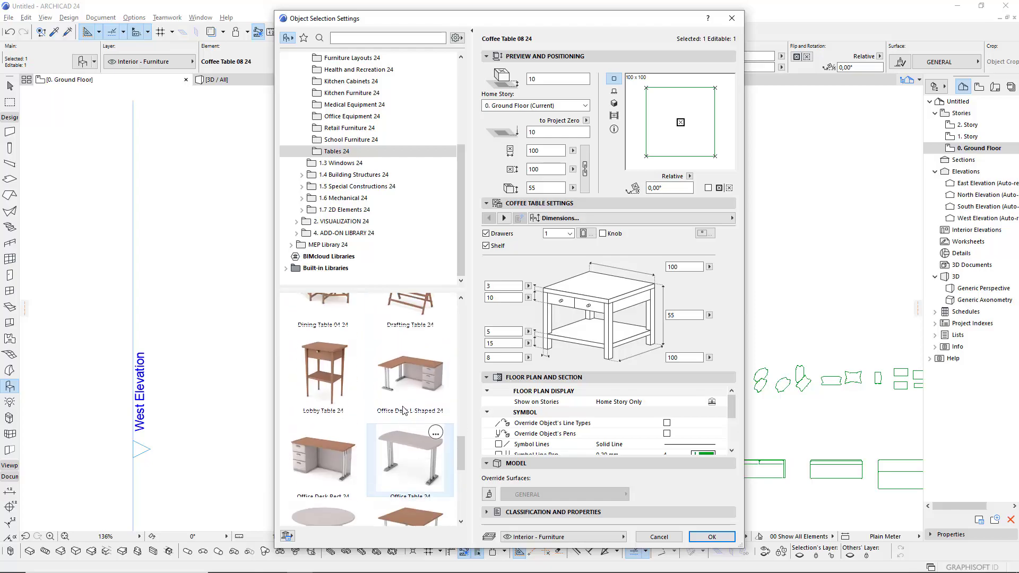
pyautogui.scroll(-2, 393, 376)
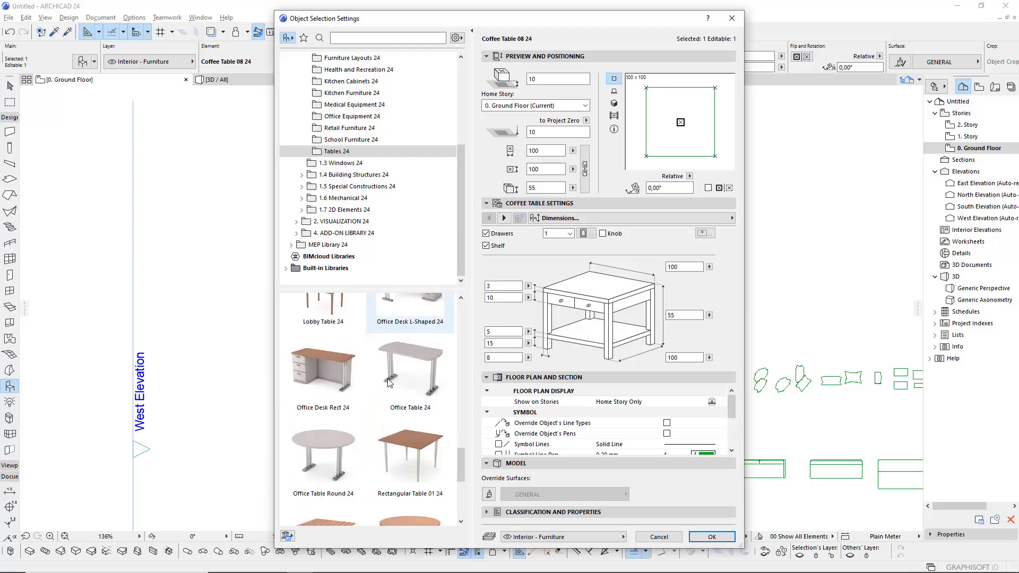
pyautogui.scroll(-1, 445, 403)
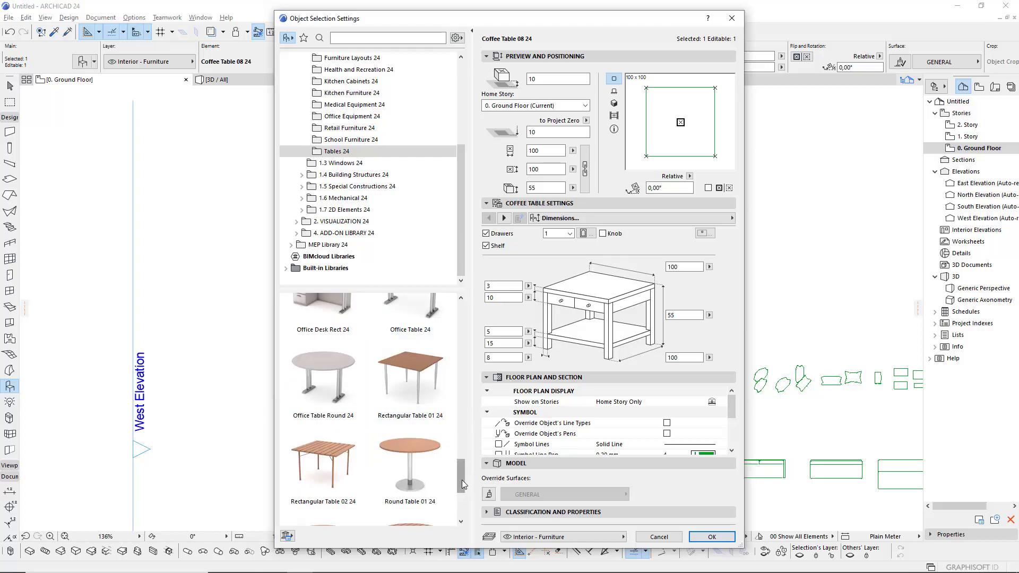
pyautogui.scroll(-1, 462, 484)
pyautogui.scroll(-1, 462, 484)
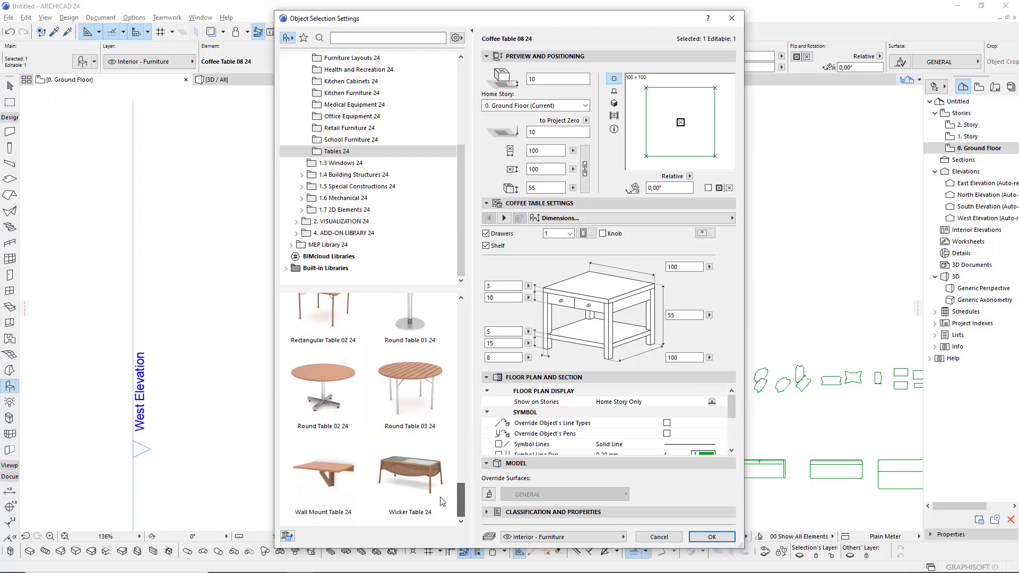
pyautogui.click(660, 538)
pyautogui.scroll(-5, 337, 287)
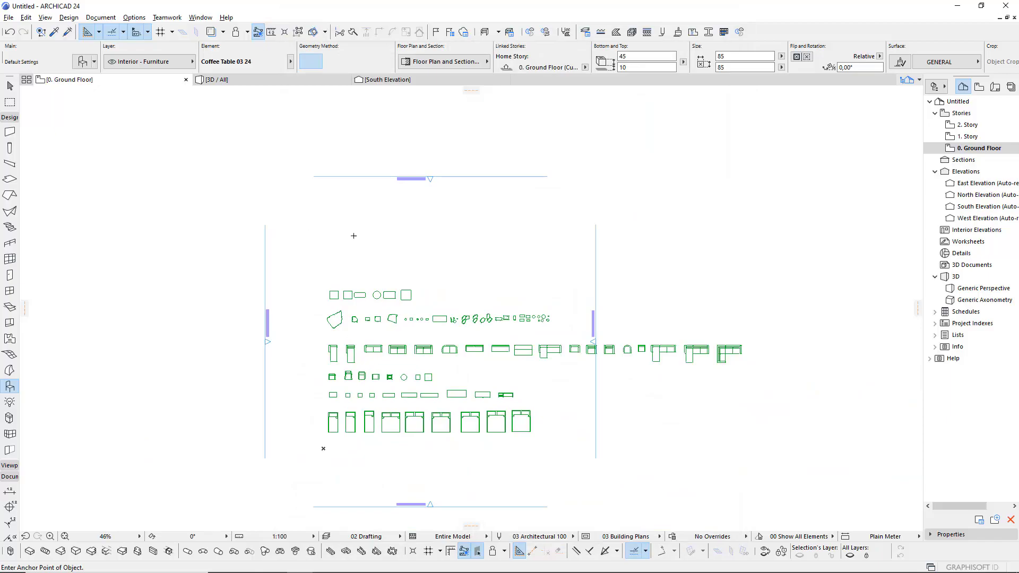
# - Browse the Windows 24 and Building Structures 24 (Cladding 24) library folders
pyautogui.hotkey('ctrl', 't')
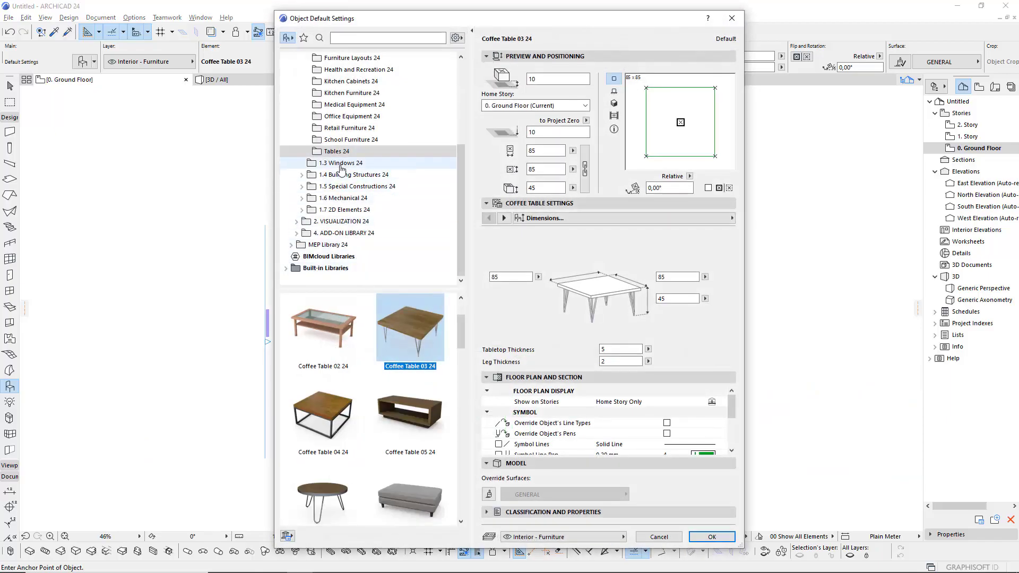
pyautogui.click(341, 165)
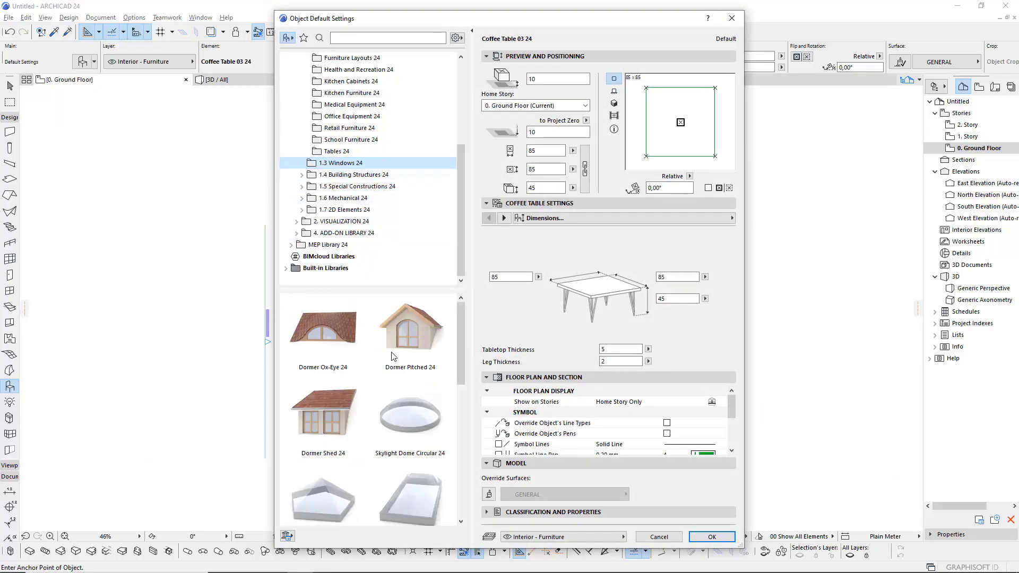
pyautogui.click(330, 178)
pyautogui.click(303, 176)
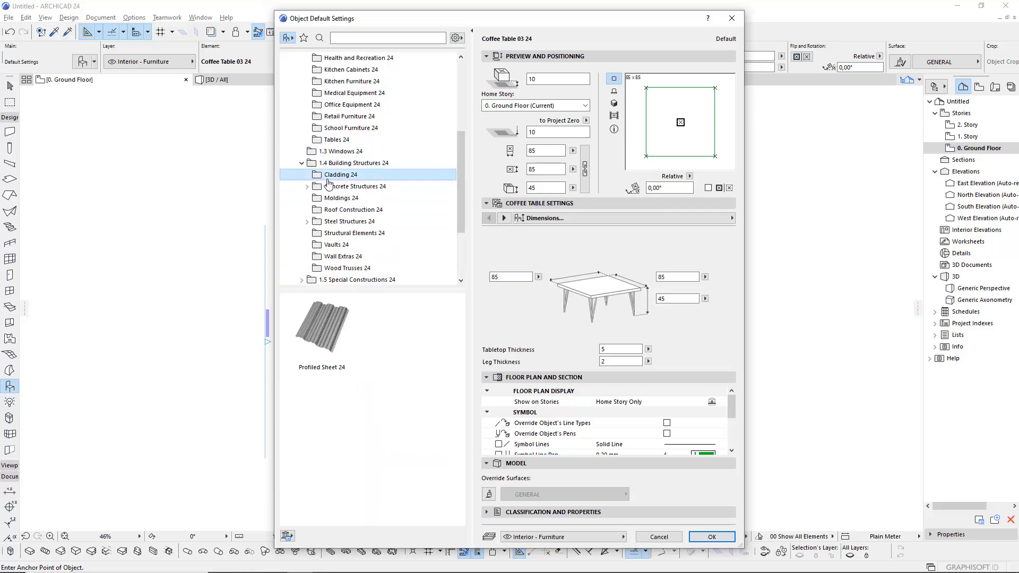
pyautogui.click(302, 165)
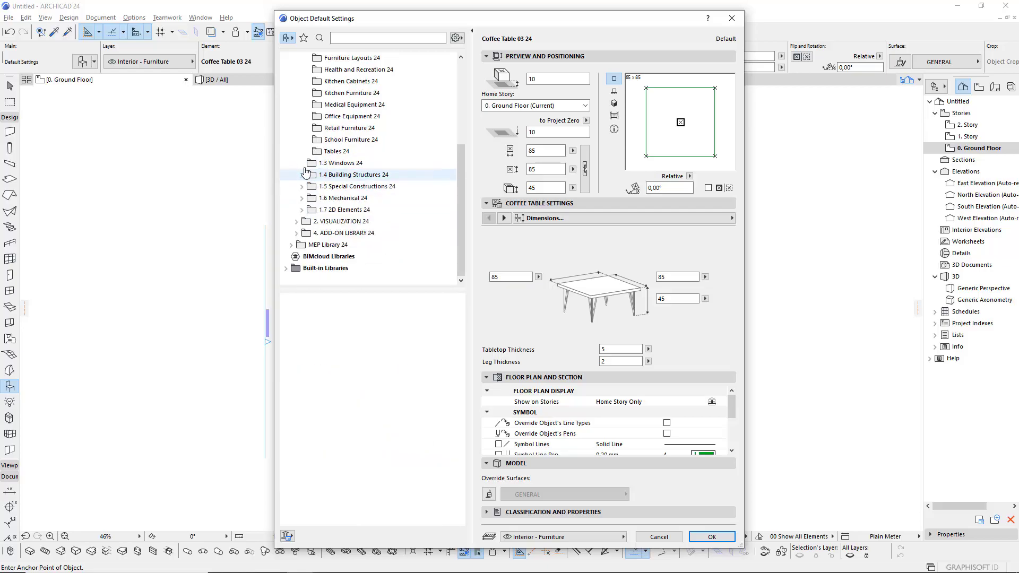
# - Browse the Mechanical, Special Constructions and 2D Elements folders, cancel, and show 3D / All
pyautogui.click(349, 203)
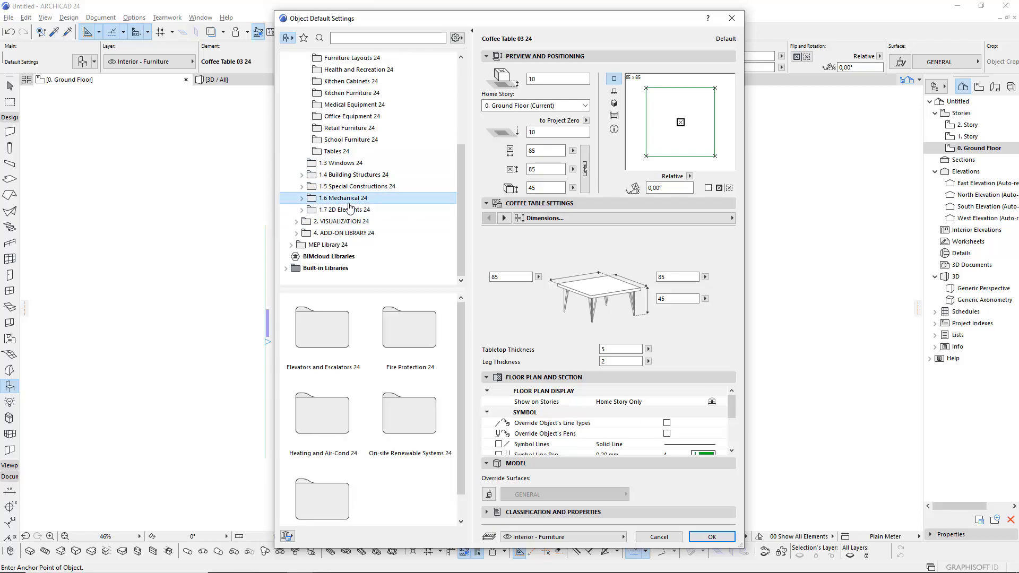
pyautogui.click(341, 189)
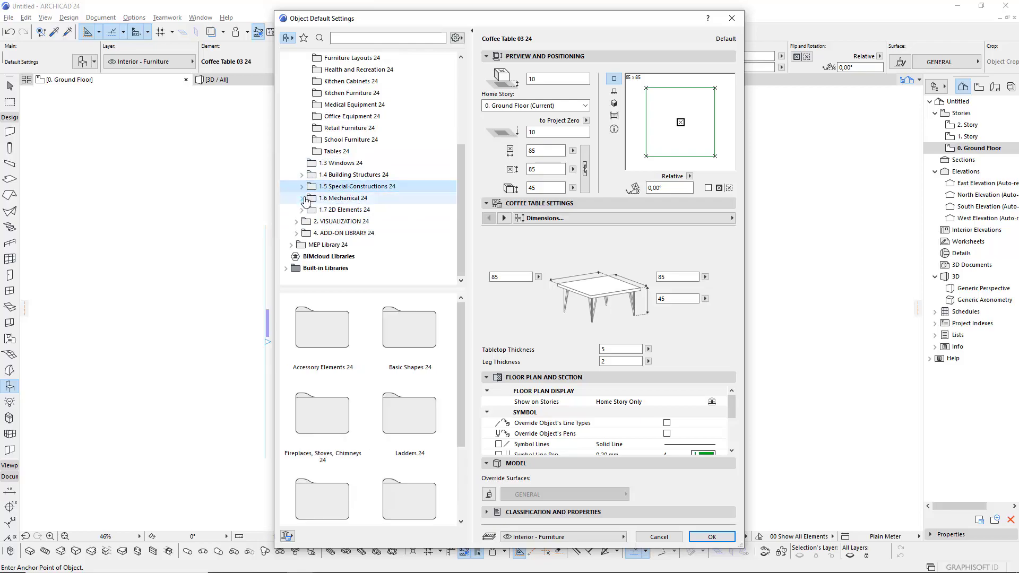
pyautogui.click(302, 208)
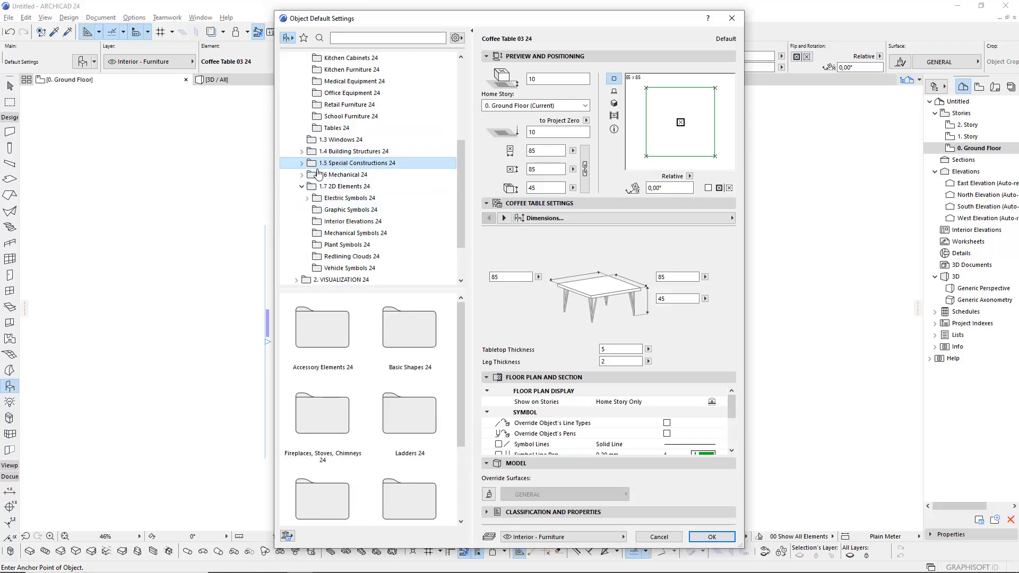
pyautogui.click(334, 175)
pyautogui.click(673, 538)
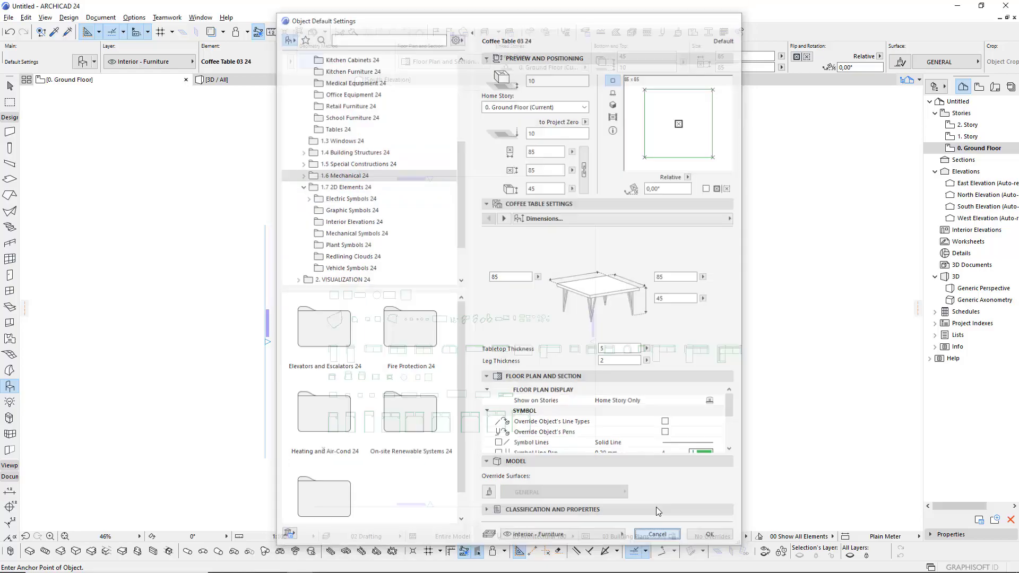
pyautogui.click(243, 83)
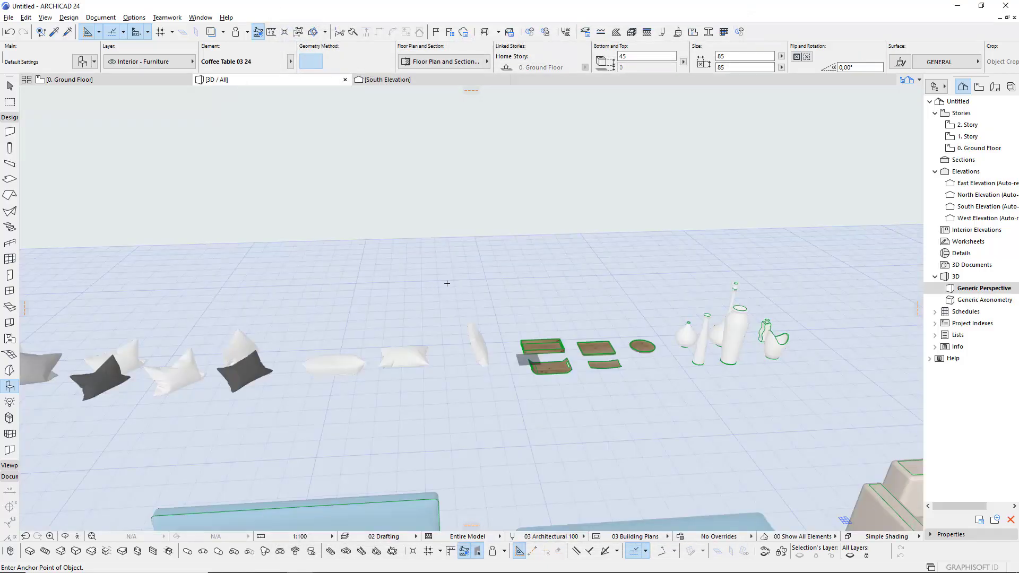
# - Orbit and zoom to diagonal overviews of the coffee tables, sofas and all furniture rows
pyautogui.scroll(-5, 407, 249)
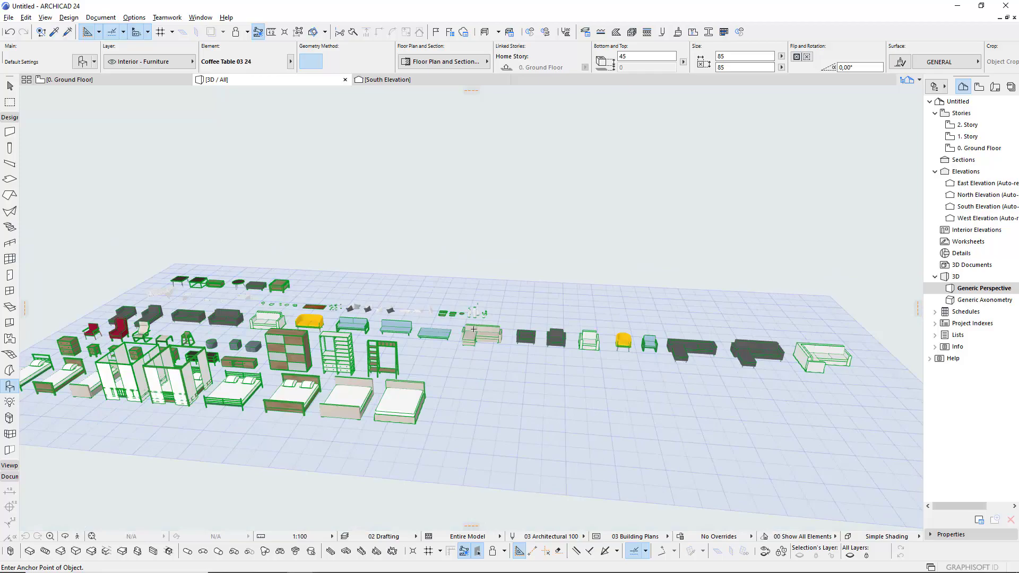
pyautogui.moveTo(324, 378)
pyautogui.keyDown('shift'); pyautogui.mouseDown(button='middle')
pyautogui.moveTo(592, 264)
pyautogui.moveTo(431, 355)
pyautogui.moveTo(517, 299)
pyautogui.mouseUp(button='middle'); pyautogui.keyUp('shift')
pyautogui.scroll(5, 430, 355)
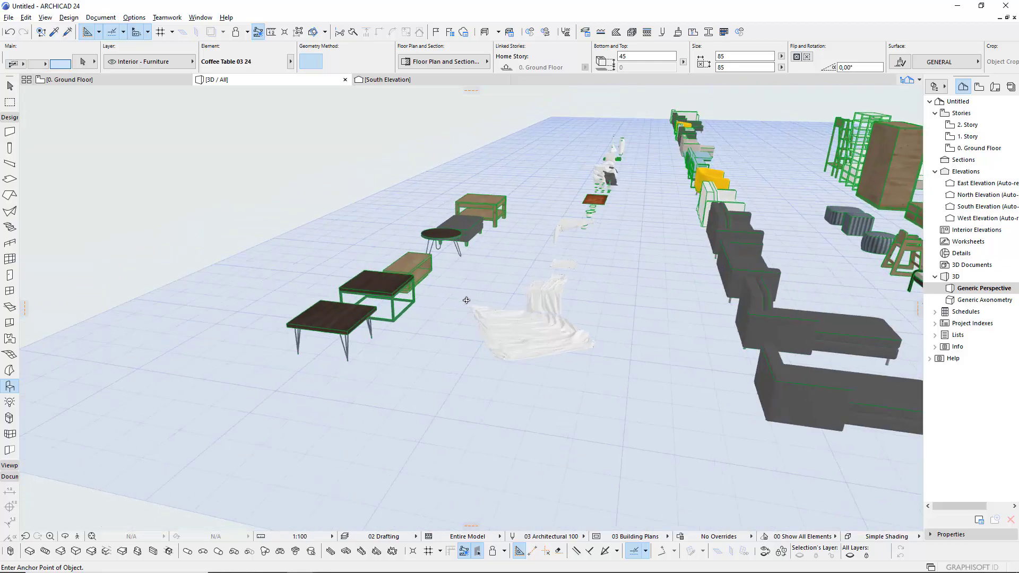
pyautogui.moveTo(649, 293)
pyautogui.keyDown('shift'); pyautogui.mouseDown(button='middle')
pyautogui.moveTo(325, 265)
pyautogui.moveTo(381, 231)
pyautogui.moveTo(215, 278)
pyautogui.moveTo(191, 246)
pyautogui.moveTo(579, 346)
pyautogui.moveTo(513, 282)
pyautogui.moveTo(671, 354)
pyautogui.moveTo(750, 211)
pyautogui.moveTo(503, 412)
pyautogui.moveTo(669, 263)
pyautogui.moveTo(440, 347)
pyautogui.moveTo(484, 369)
pyautogui.moveTo(376, 393)
pyautogui.moveTo(217, 368)
pyautogui.moveTo(795, 376)
pyautogui.moveTo(398, 229)
pyautogui.moveTo(516, 248)
pyautogui.mouseUp(button='middle'); pyautogui.keyUp('shift')
pyautogui.scroll(-3, 381, 231)
pyautogui.scroll(3, 380, 231)
pyautogui.scroll(2, 580, 345)
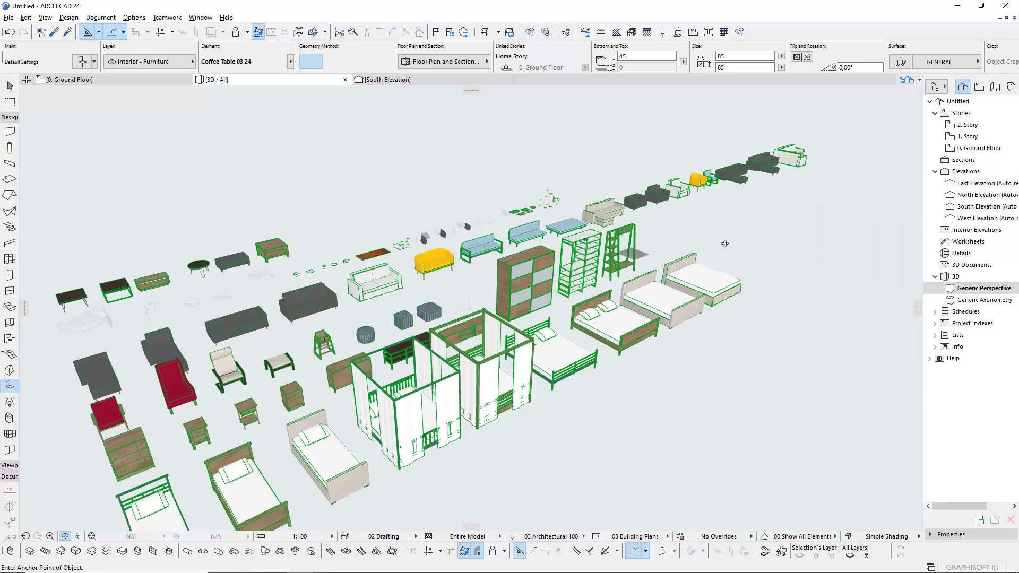
pyautogui.moveTo(489, 286)
pyautogui.keyDown('shift'); pyautogui.mouseDown(button='middle')
pyautogui.moveTo(445, 377)
pyautogui.moveTo(445, 359)
pyautogui.moveTo(412, 320)
pyautogui.moveTo(462, 306)
pyautogui.moveTo(449, 291)
pyautogui.mouseUp(button='middle'); pyautogui.keyUp('shift')
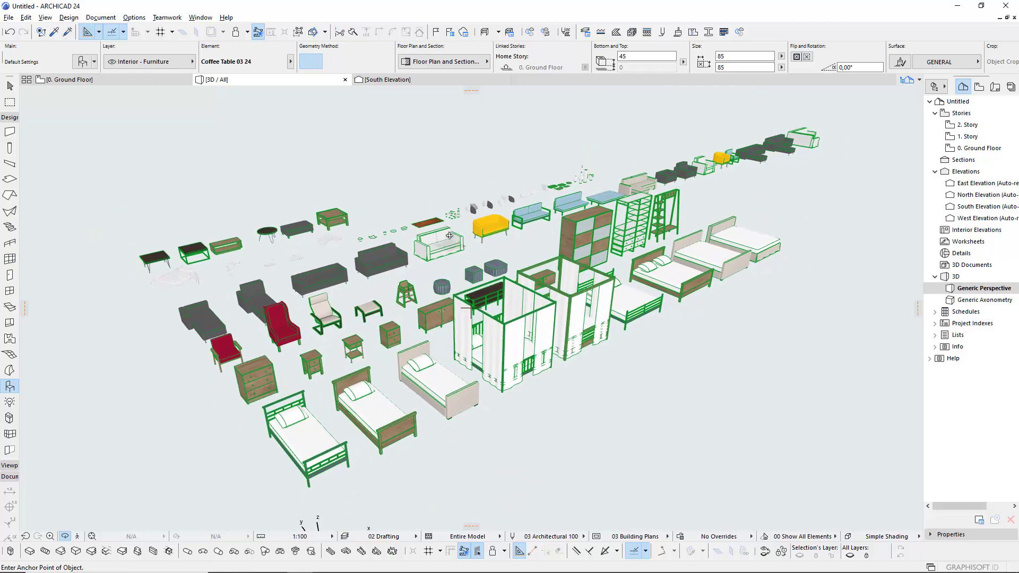
pyautogui.moveTo(449, 235)
pyautogui.keyDown('shift'); pyautogui.mouseDown(button='middle')
pyautogui.moveTo(426, 271)
pyautogui.moveTo(406, 276)
pyautogui.mouseUp(button='middle'); pyautogui.keyUp('shift')
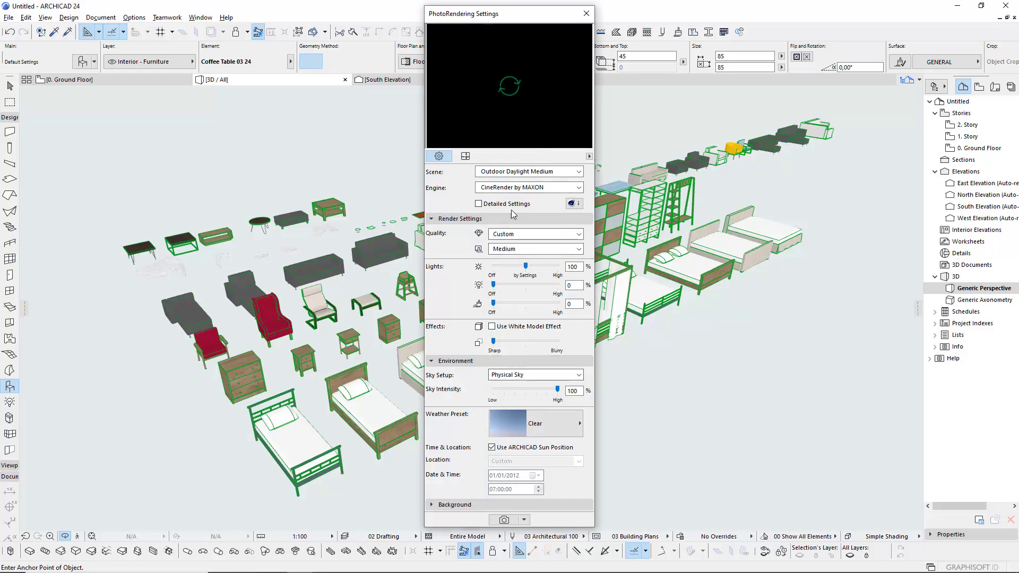
# - Set the render size to the 1024 x 768 screen preset and start the photo render
pyautogui.click(466, 155)
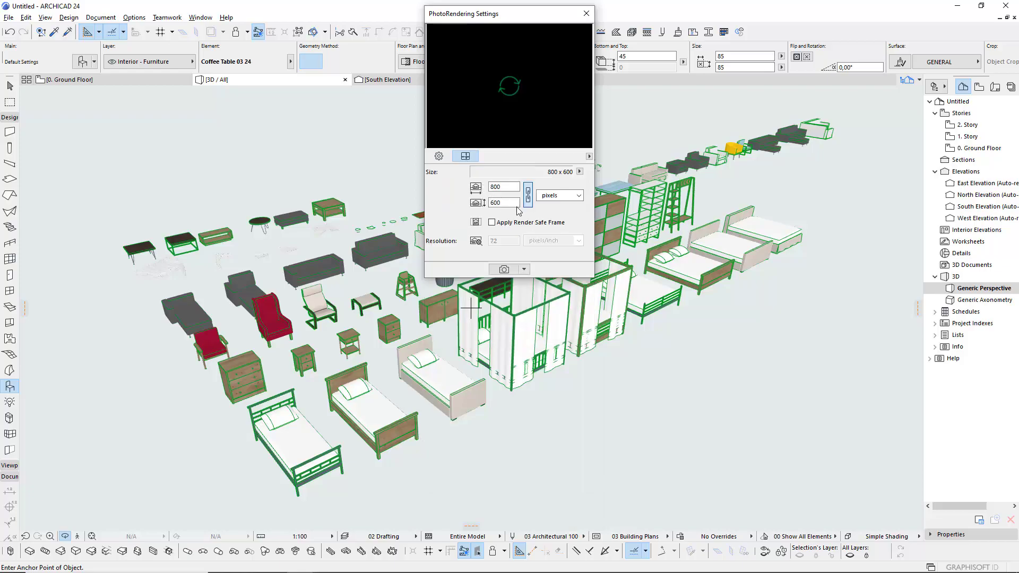
pyautogui.click(580, 171)
pyautogui.moveTo(617, 178)
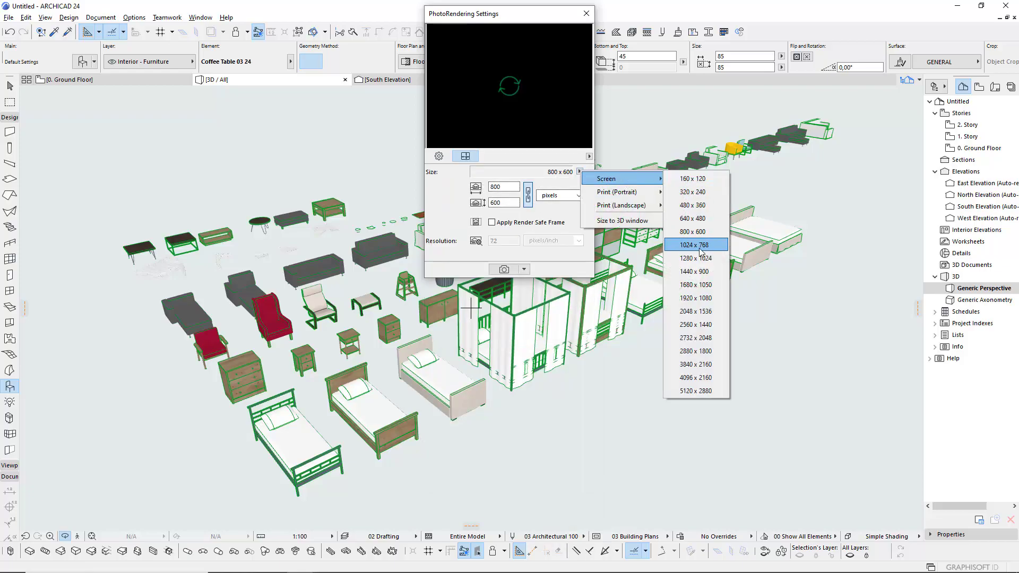
pyautogui.click(699, 247)
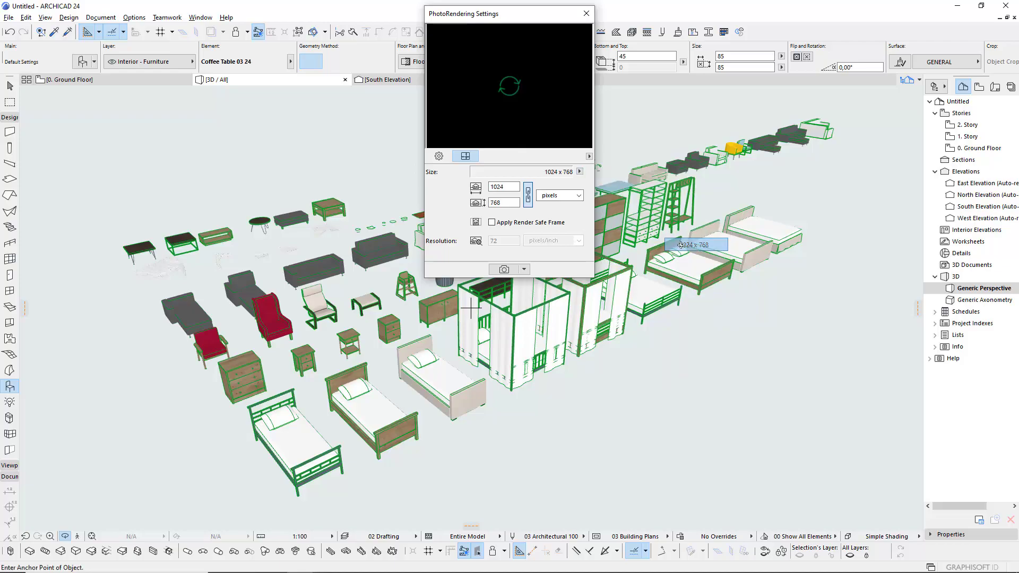
pyautogui.click(504, 269)
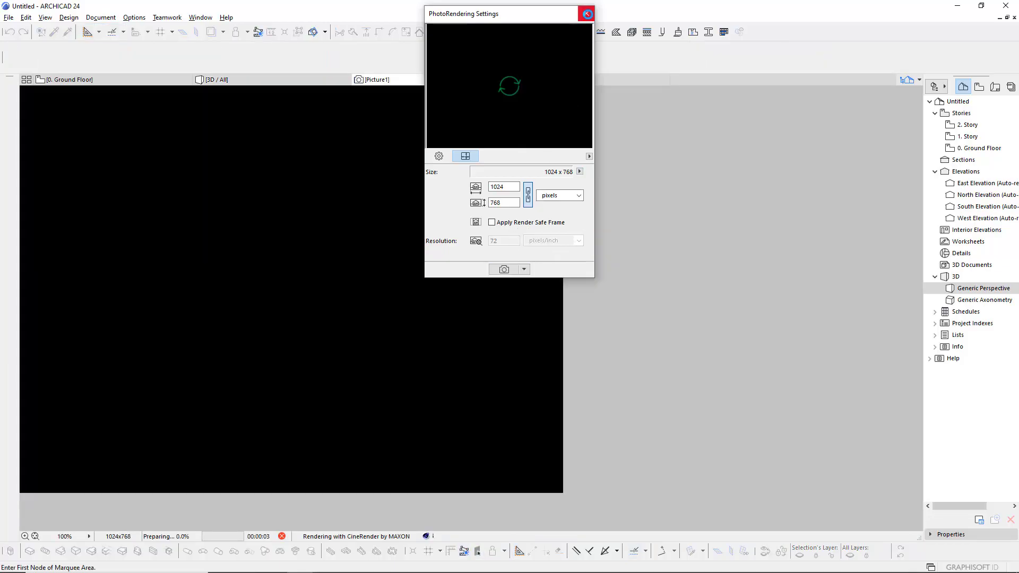
pyautogui.click(587, 13)
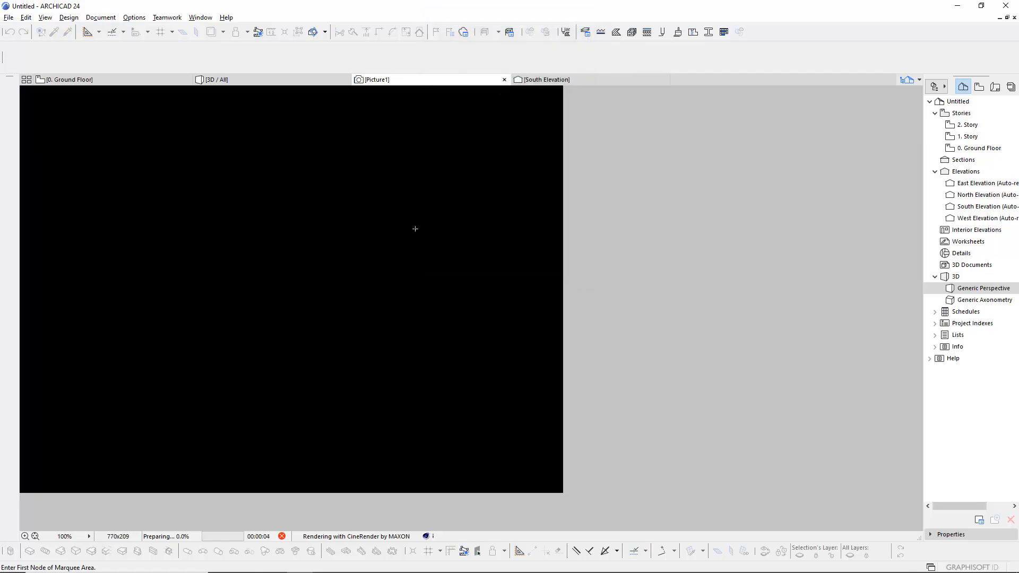